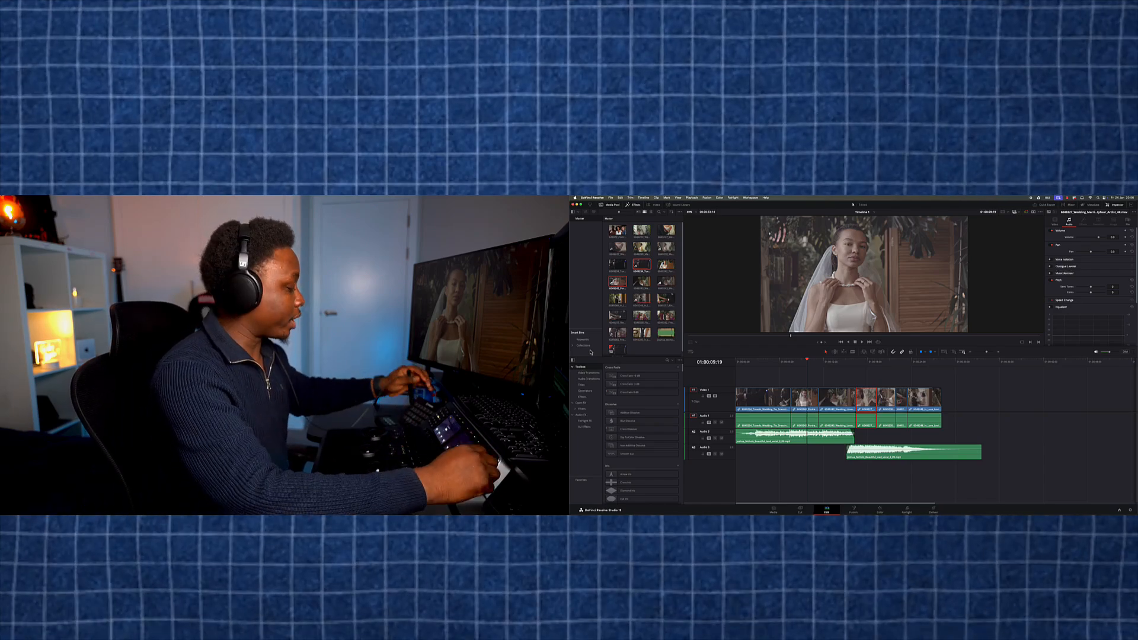
Step: Enlarge the timeline viewer and play the wedding edit from its beginning
{"action": "left_click", "coordinate": [415, 333]}
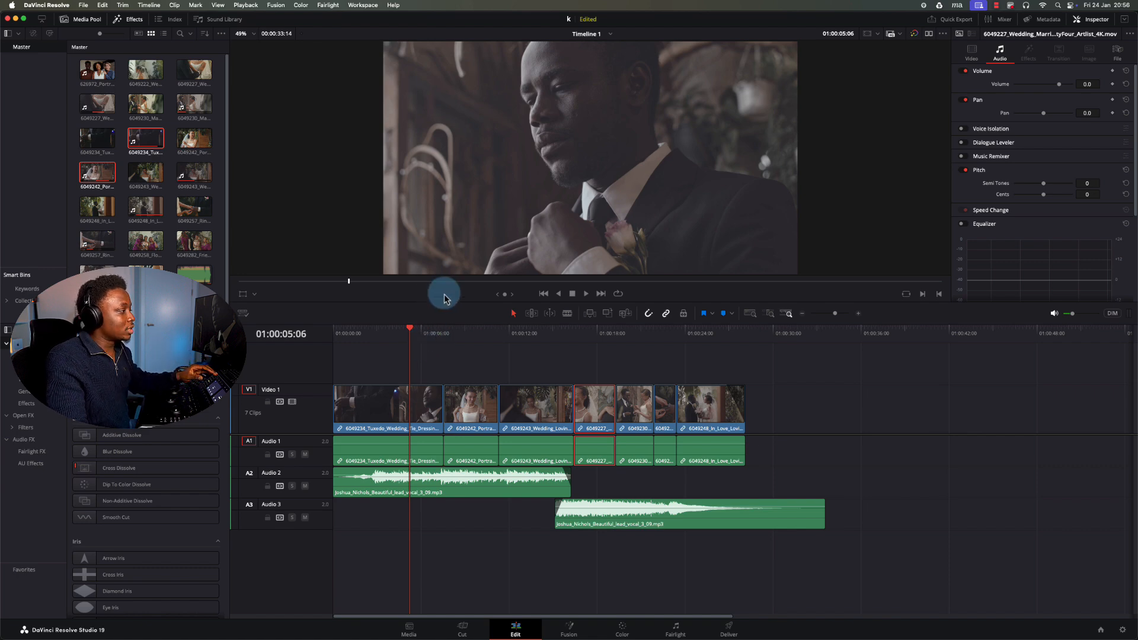
{"action": "left_click_drag", "start_coordinate": [441, 302], "coordinate": [407, 389]}
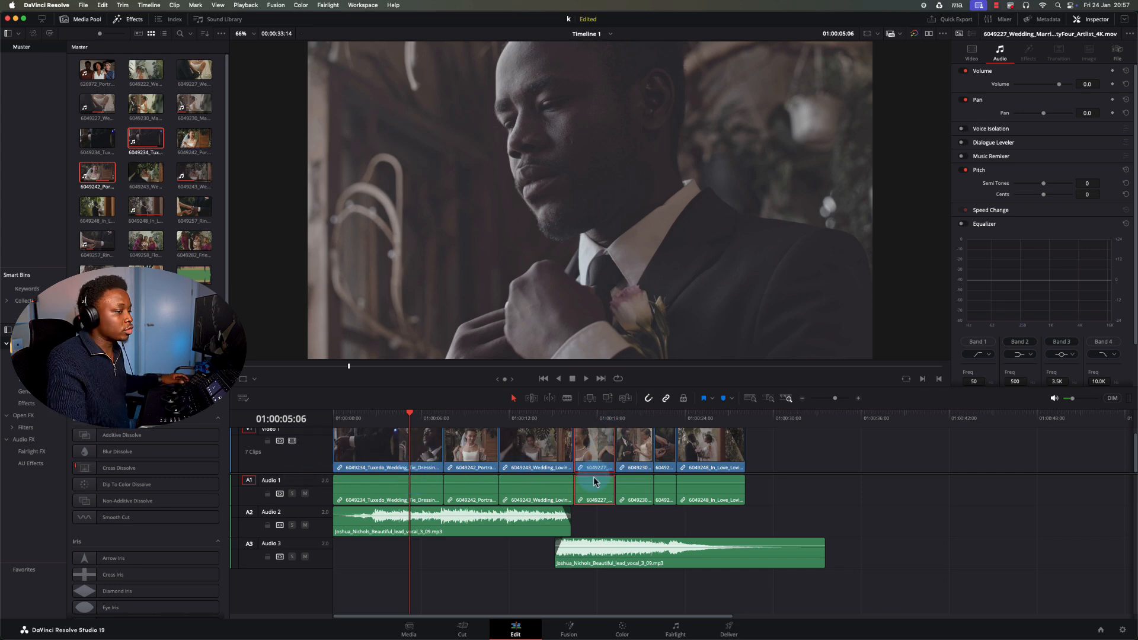
{"action": "scroll", "coordinate": [1131, 450], "scroll_direction": "up", "scroll_amount": 1}
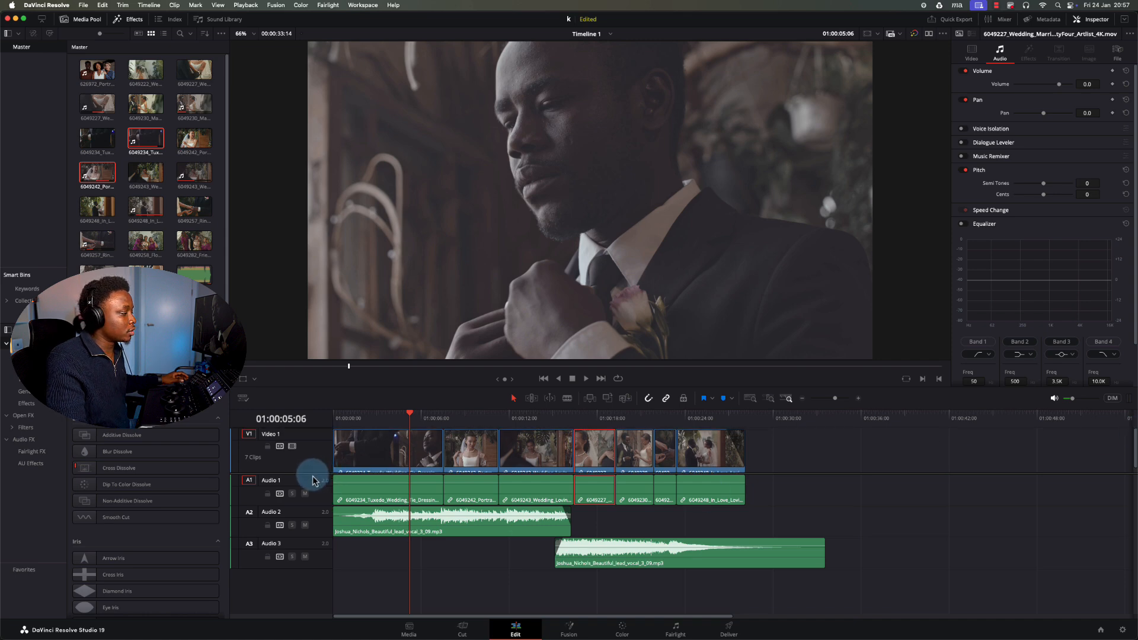
{"action": "scroll", "coordinate": [302, 474], "scroll_direction": "up", "scroll_amount": 5}
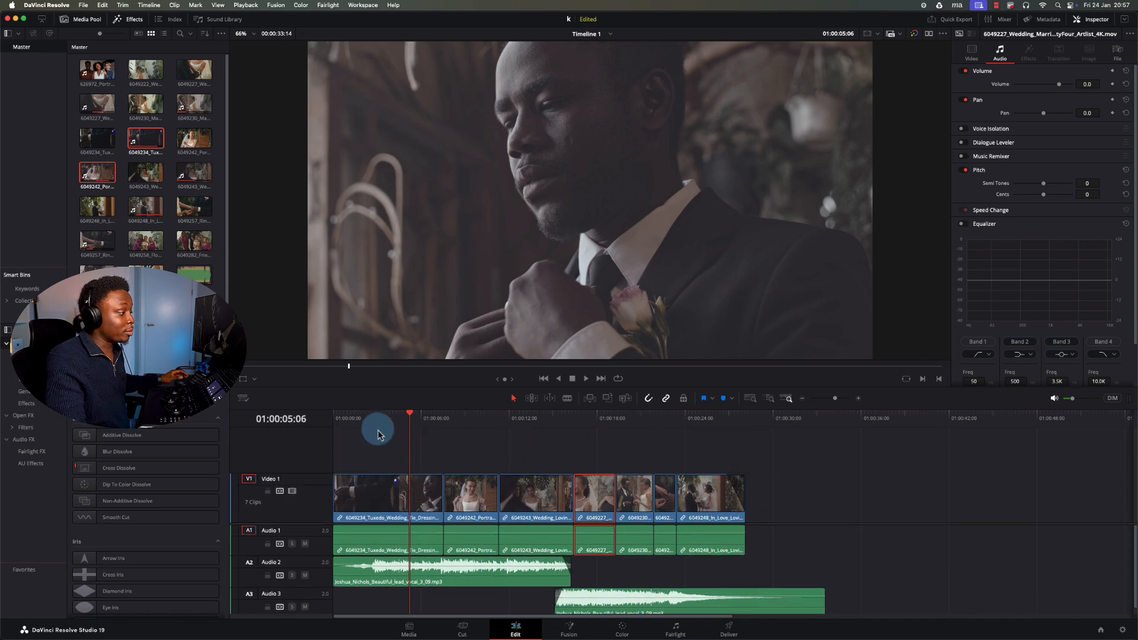
{"action": "left_click_drag", "start_coordinate": [403, 418], "coordinate": [303, 420]}
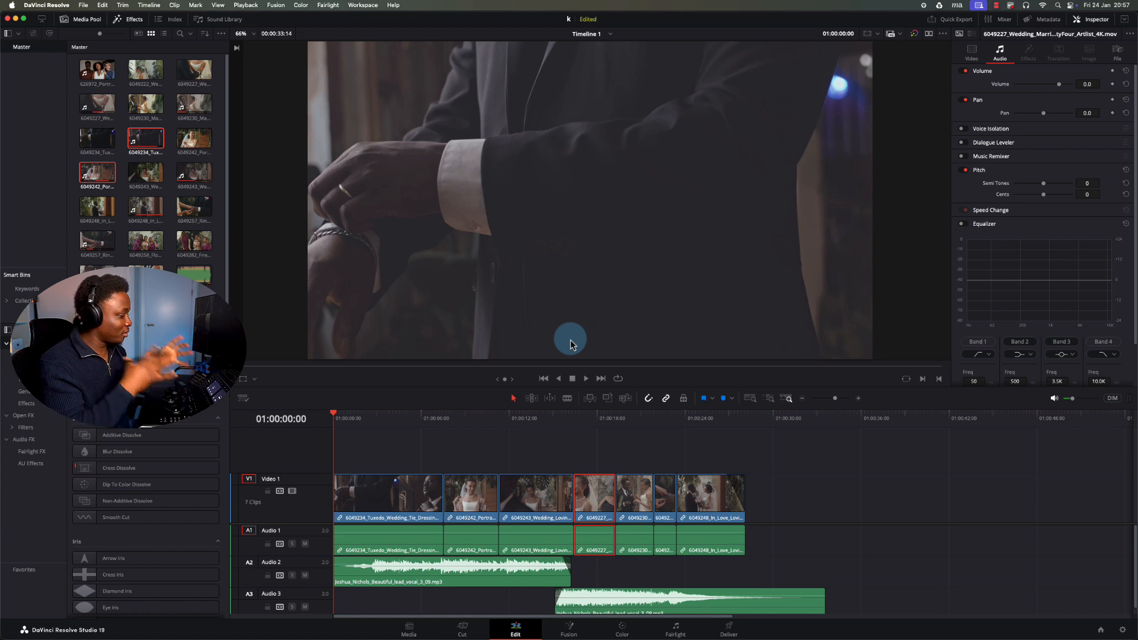
{"action": "key", "text": "space"}
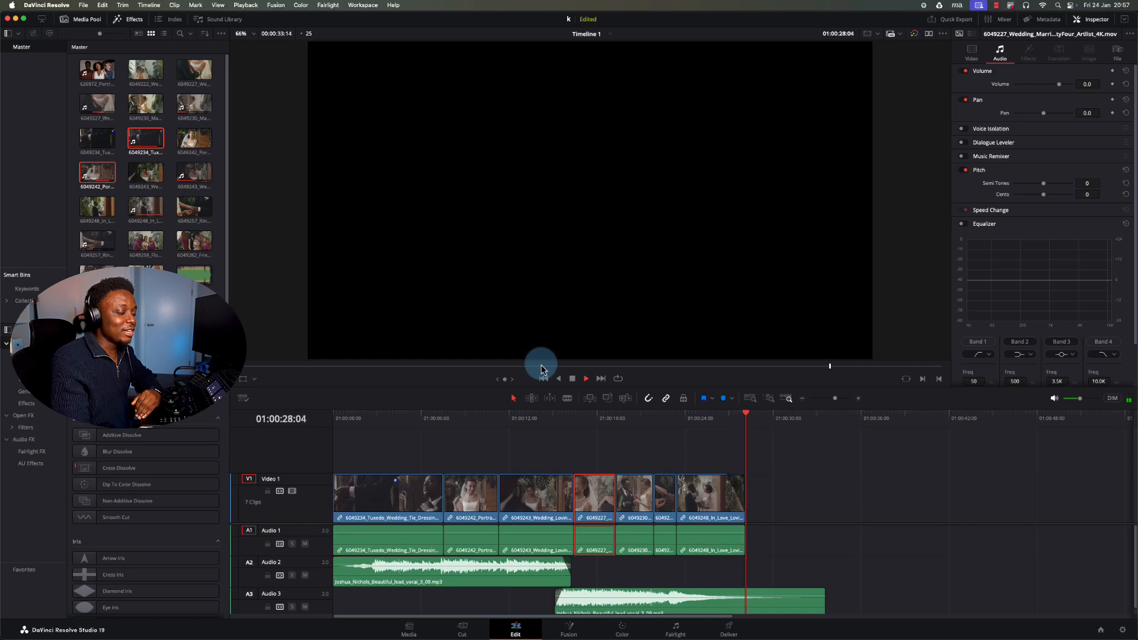
Step: Scrub through the second half of the edit to review the couple, ring and bouquet shots
{"action": "mouse_move", "coordinate": [540, 415]}
{"action": "left_mouse_down"}
{"action": "mouse_move", "coordinate": [355, 414]}
{"action": "mouse_move", "coordinate": [567, 415]}
{"action": "mouse_move", "coordinate": [555, 415]}
{"action": "left_mouse_up"}
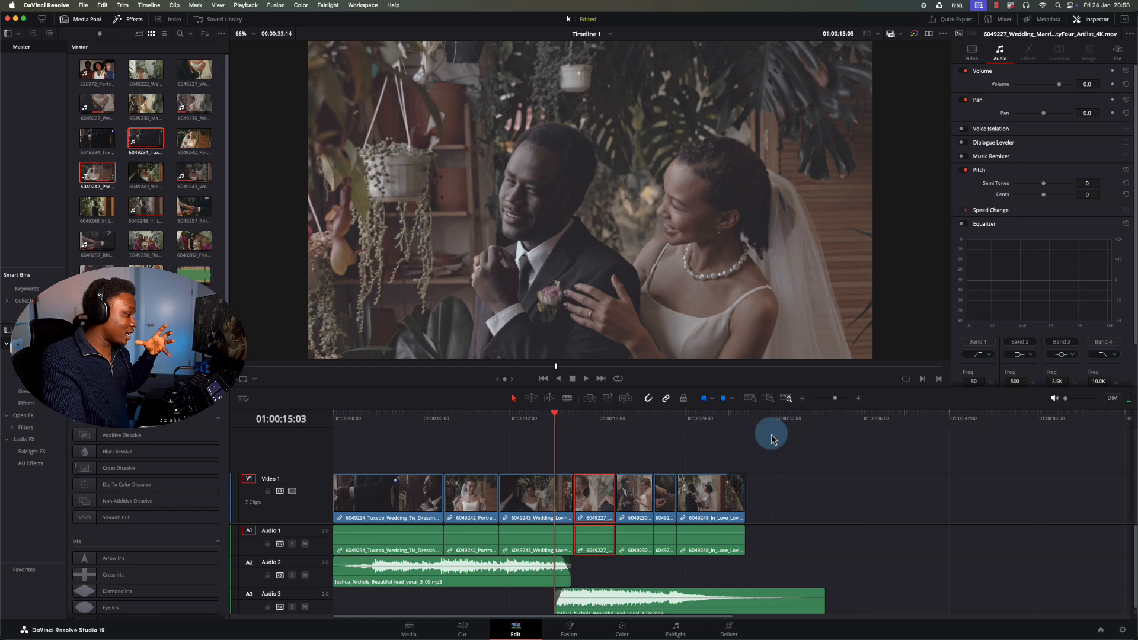
{"action": "left_click_drag", "start_coordinate": [572, 425], "coordinate": [667, 409]}
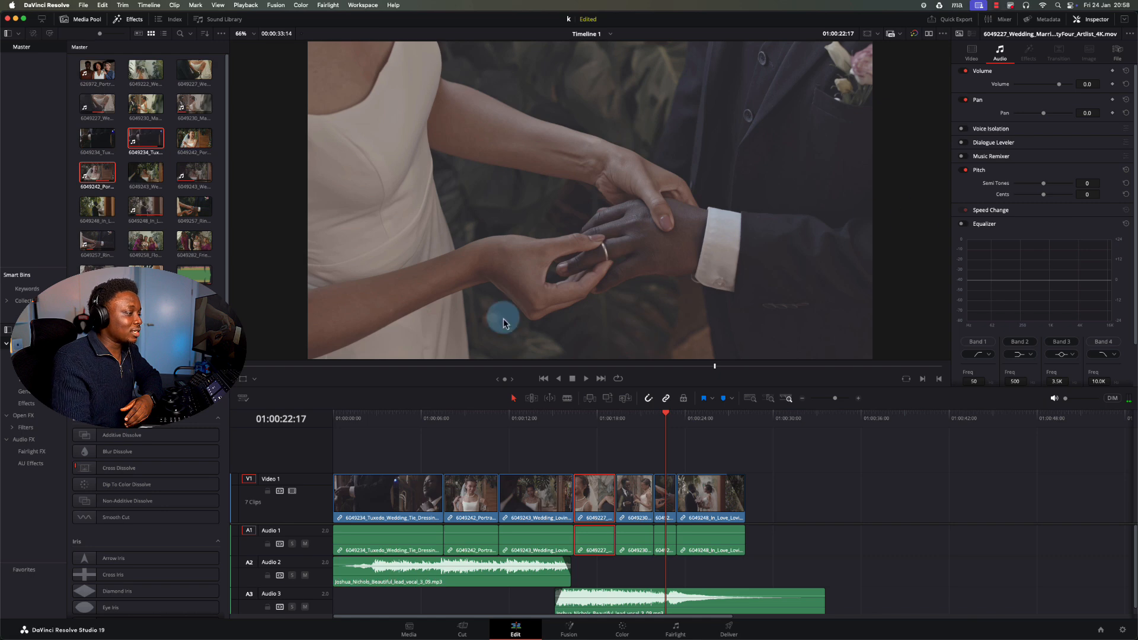
{"action": "left_click_drag", "start_coordinate": [687, 418], "coordinate": [706, 417]}
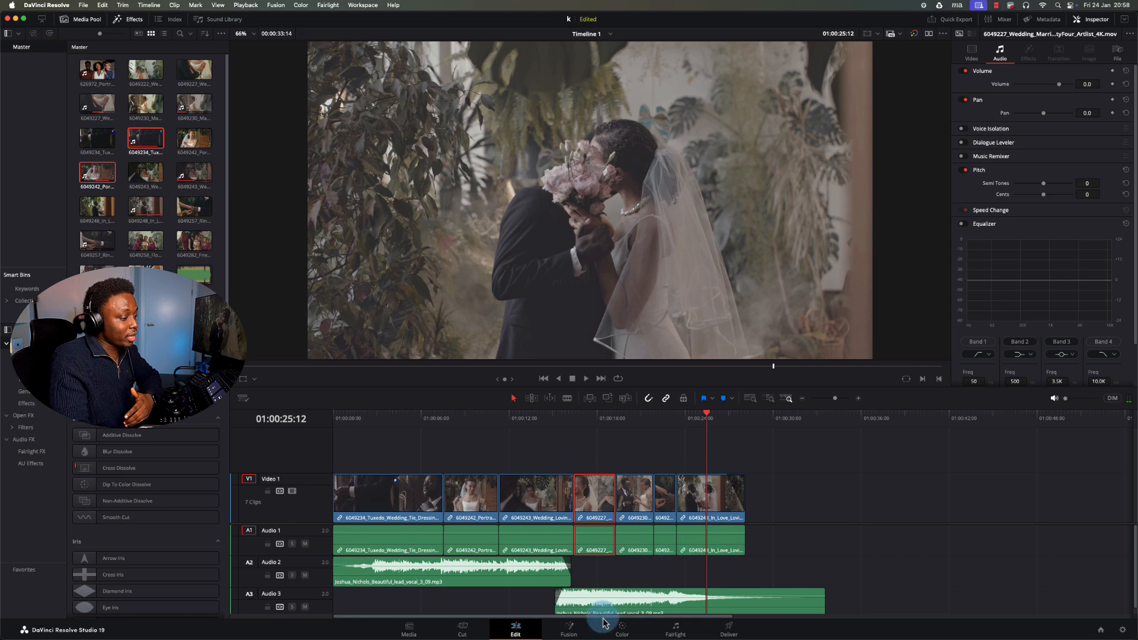
Step: Open clip 05 for colour grading and widen its node graph area
{"action": "left_click", "coordinate": [622, 629]}
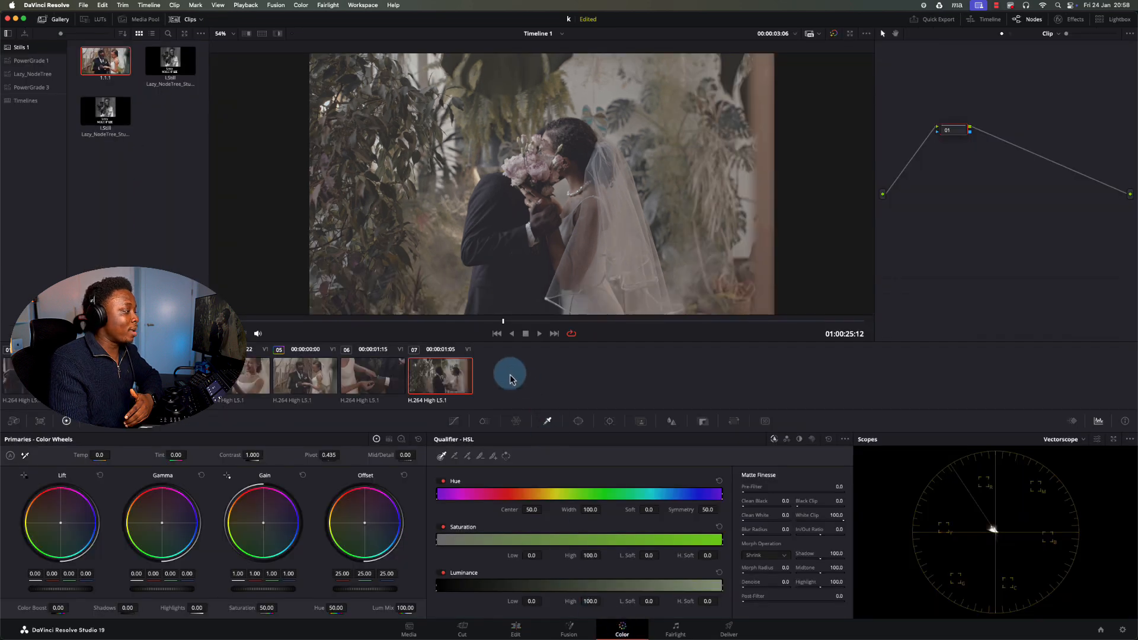
{"action": "left_click", "coordinate": [317, 379]}
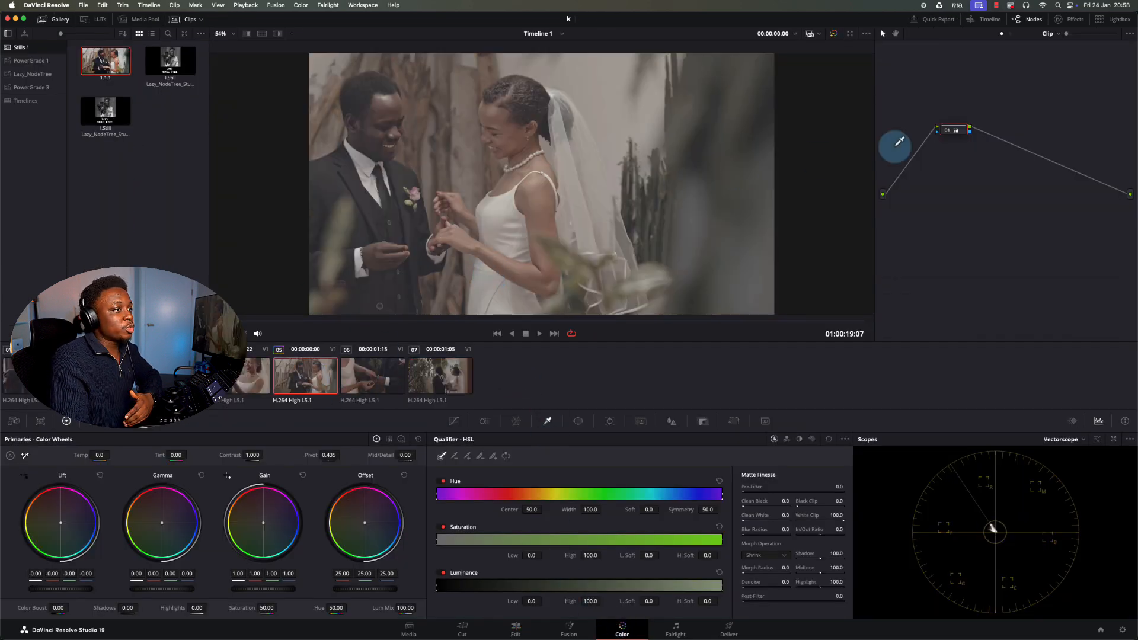
{"action": "left_click_drag", "start_coordinate": [875, 159], "coordinate": [676, 172]}
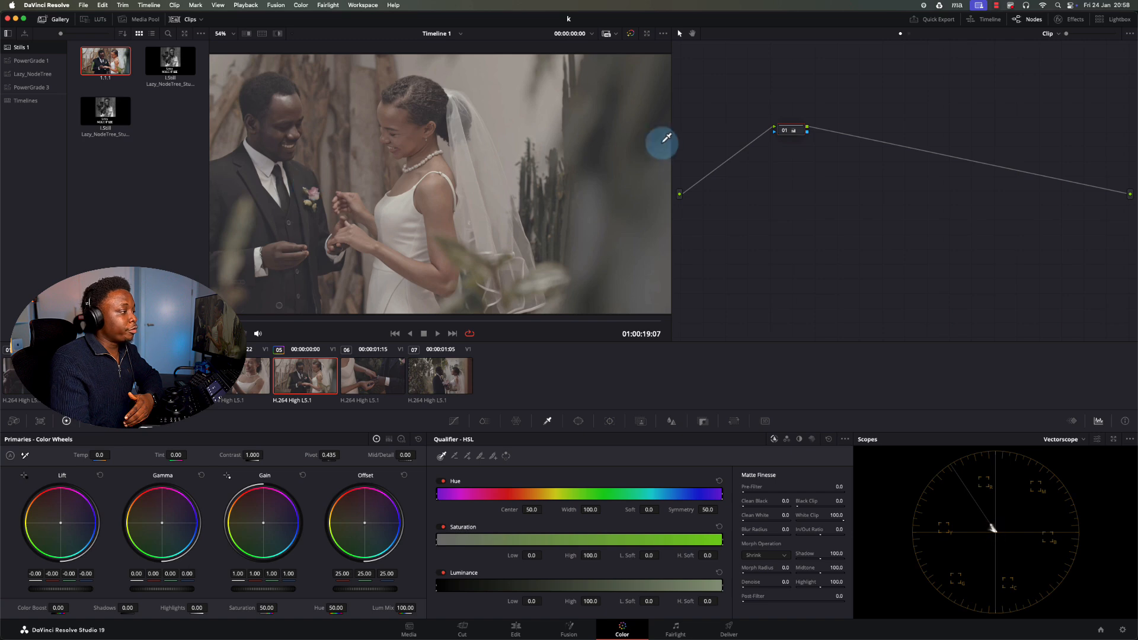
Step: Apply the grade of still 1.2.1 from the Lazy_NodeTree album to clip 05
{"action": "left_click", "coordinate": [34, 75]}
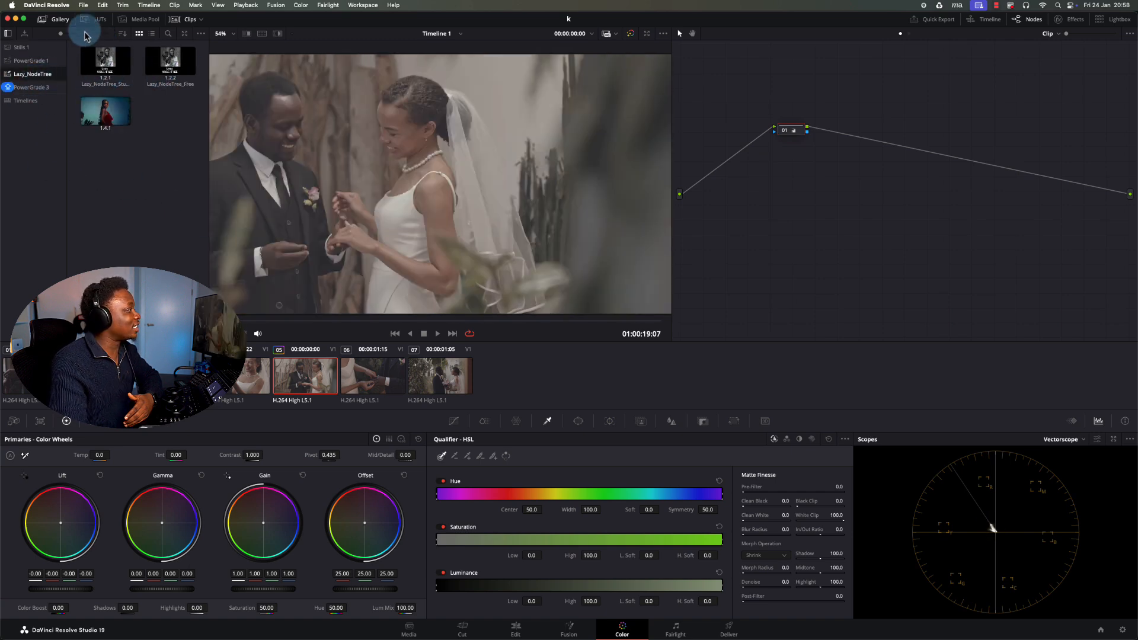
{"action": "right_click", "coordinate": [113, 69]}
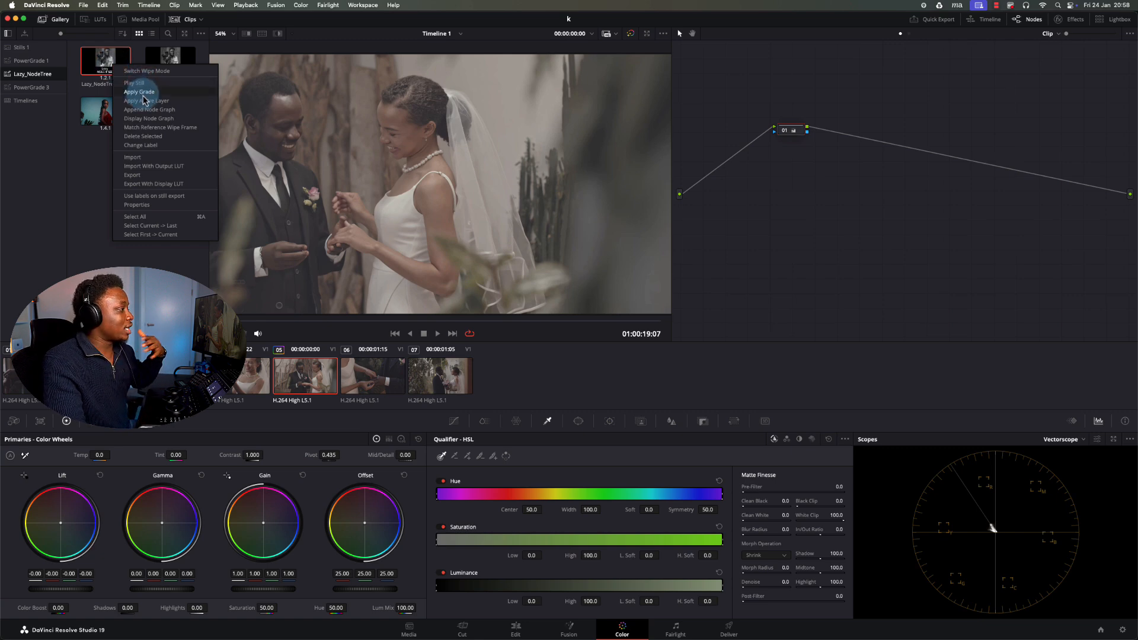
{"action": "left_click", "coordinate": [96, 71]}
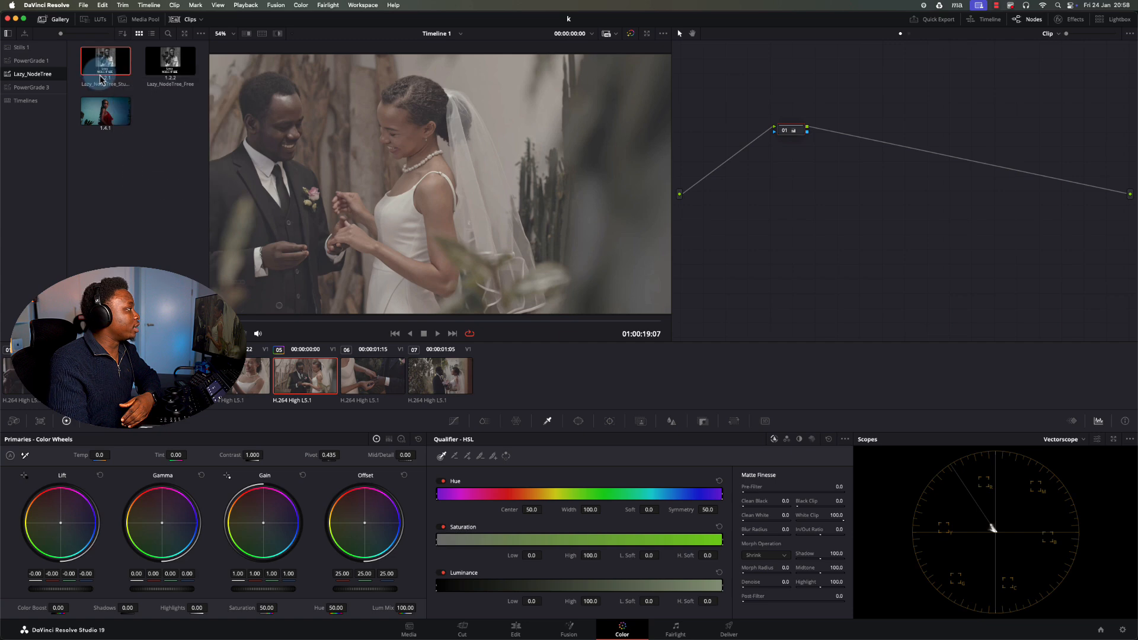
{"action": "right_click", "coordinate": [113, 72]}
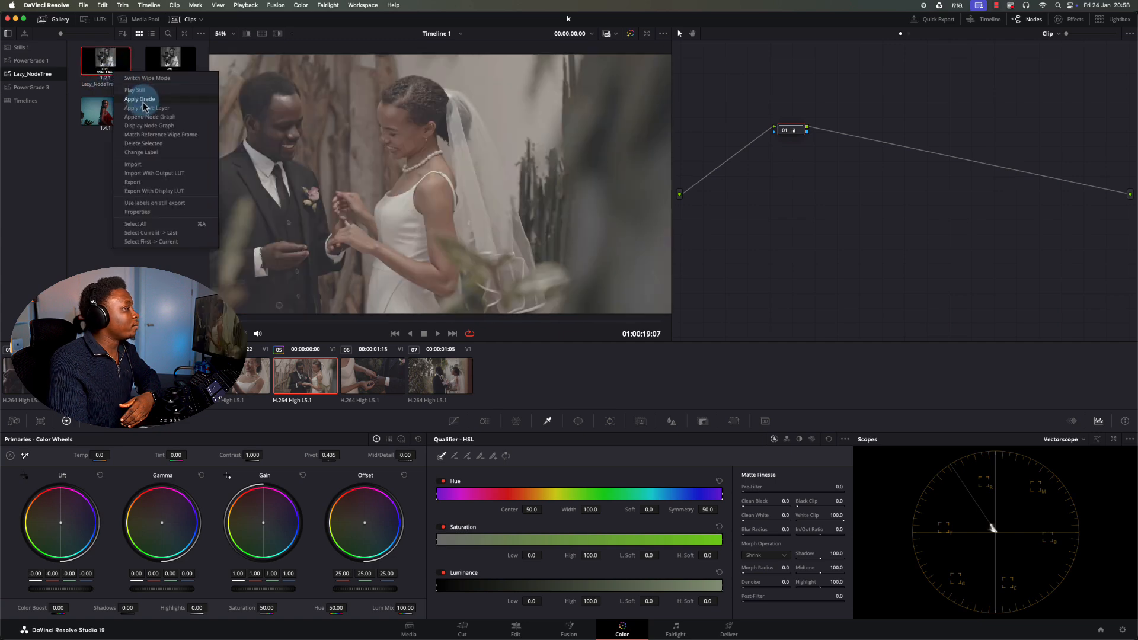
{"action": "left_click", "coordinate": [143, 100]}
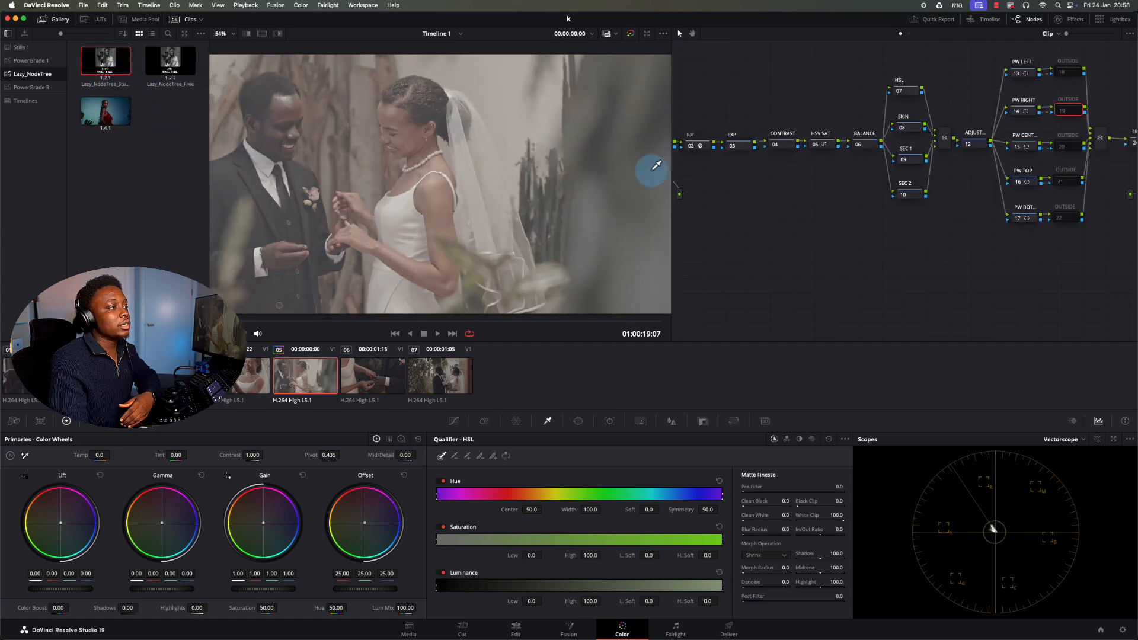
Step: Hide the clip thumbnails and stills gallery to enlarge the workspace, and move the playhead to 01:00:20:20
{"action": "left_click_drag", "start_coordinate": [665, 117], "coordinate": [632, 116]}
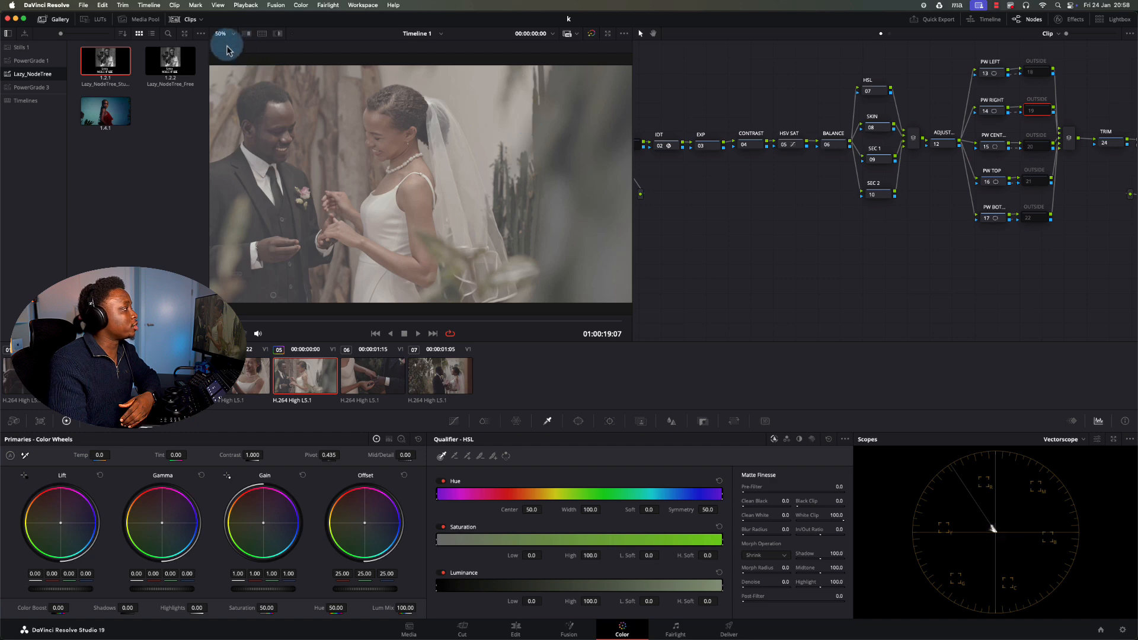
{"action": "left_click", "coordinate": [190, 23]}
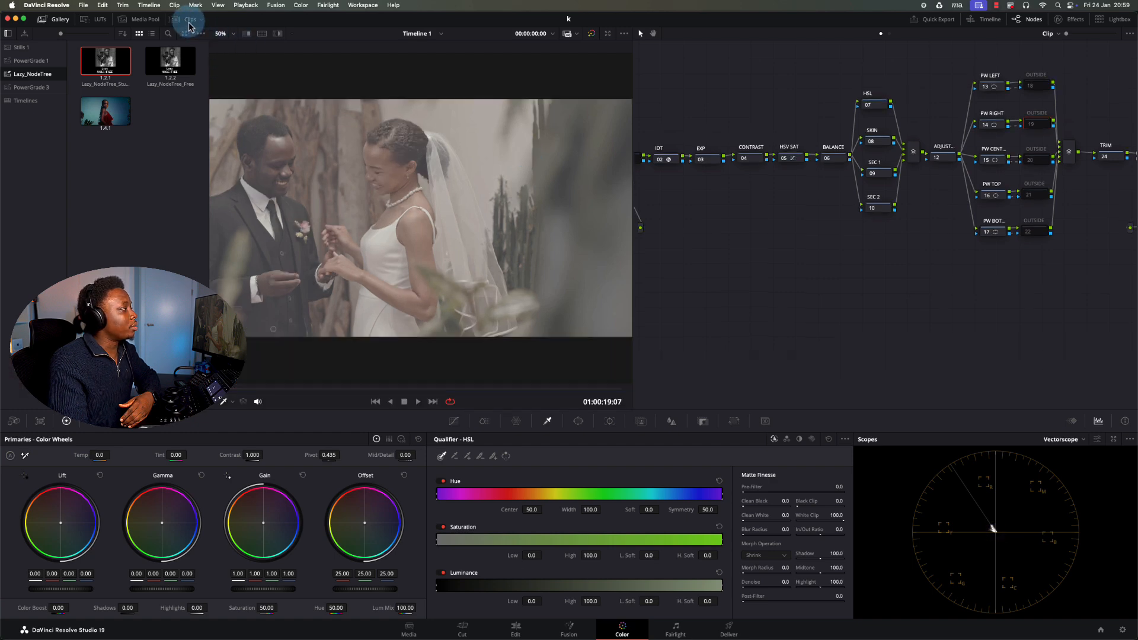
{"action": "left_click", "coordinate": [60, 19]}
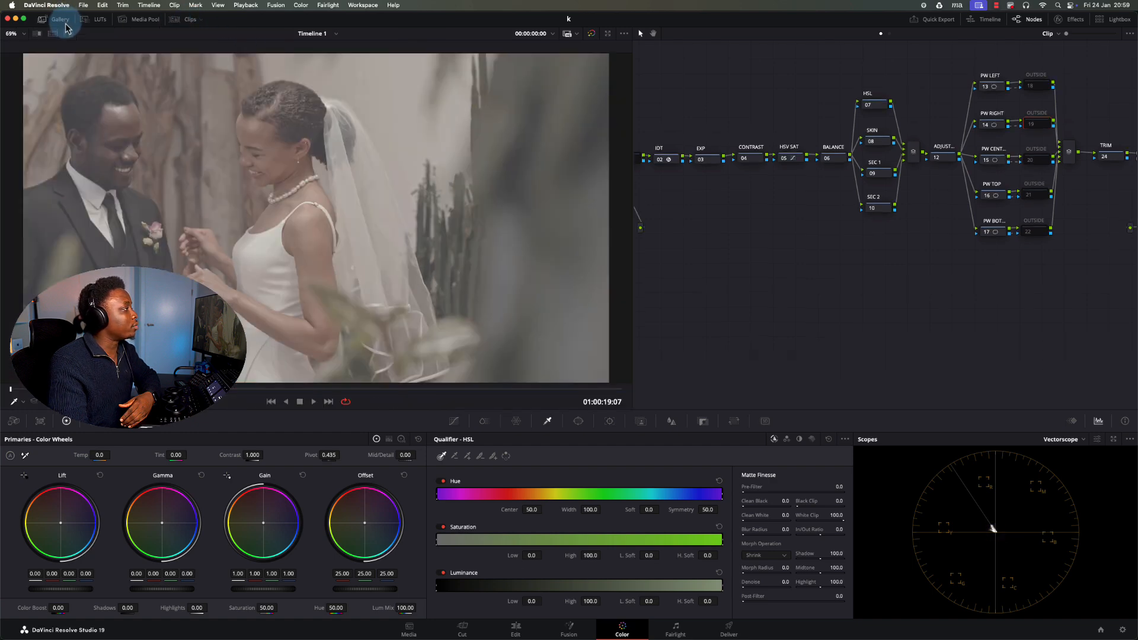
{"action": "left_click_drag", "start_coordinate": [134, 391], "coordinate": [375, 390]}
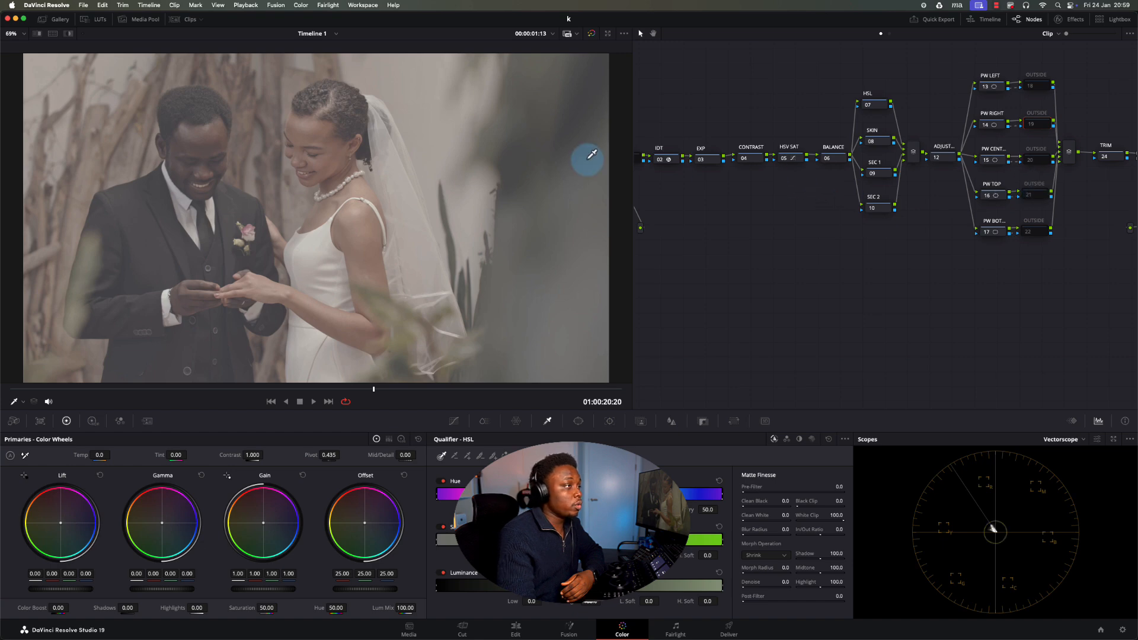
Step: Set the input color space of the IDT node's Color Space Transform to Blackmagic Design Video Gen 5
{"action": "left_click", "coordinate": [670, 161]}
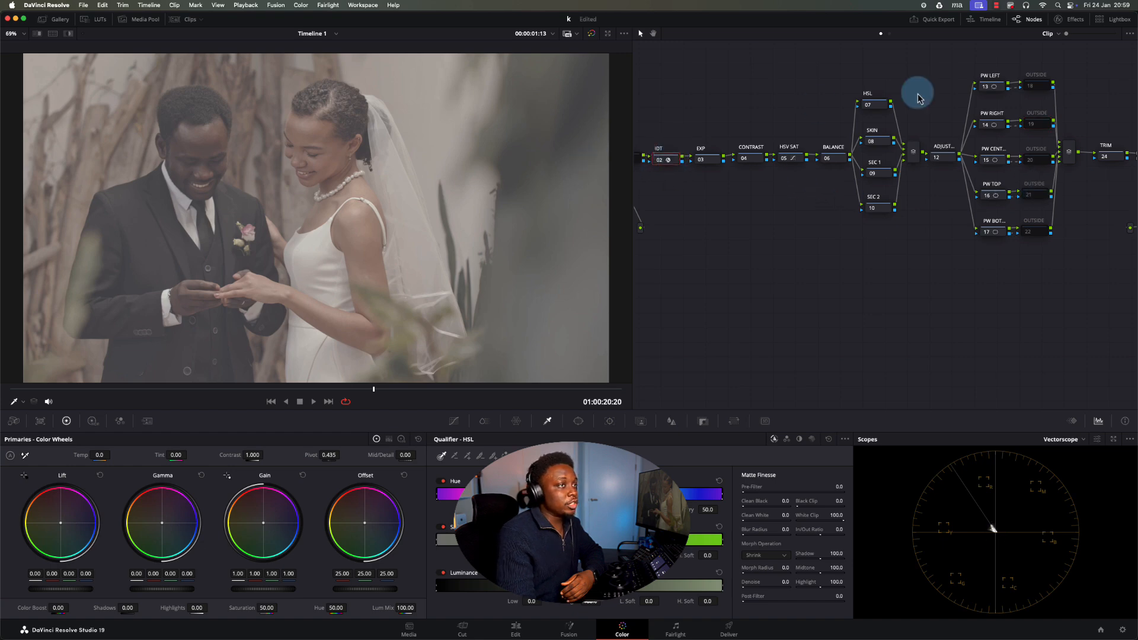
{"action": "left_click", "coordinate": [1075, 20]}
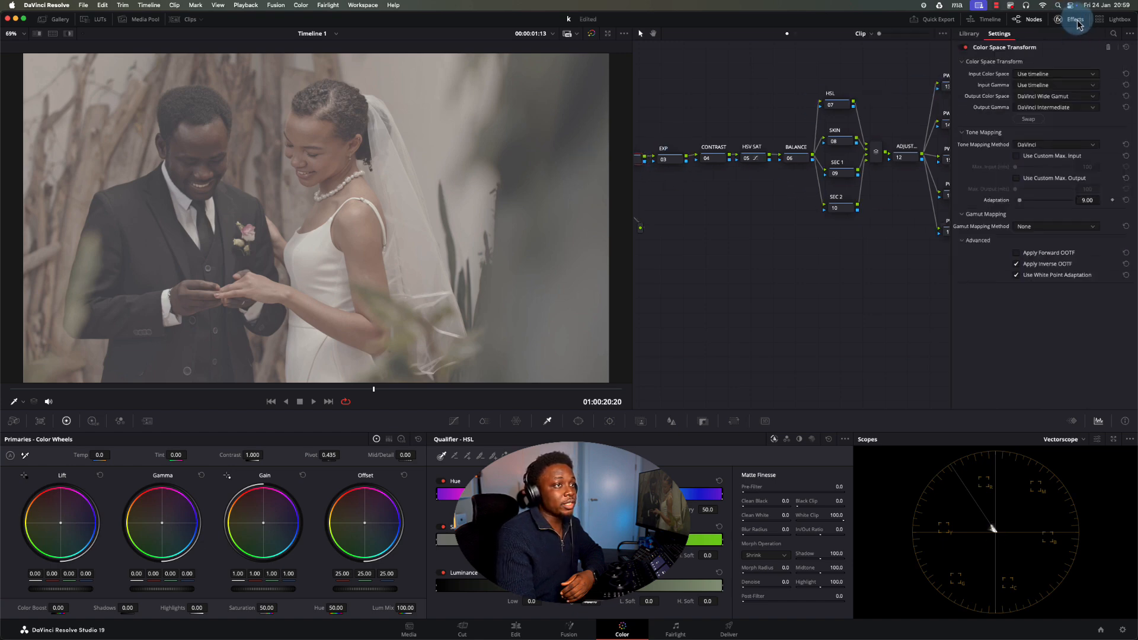
{"action": "left_click", "coordinate": [1050, 74]}
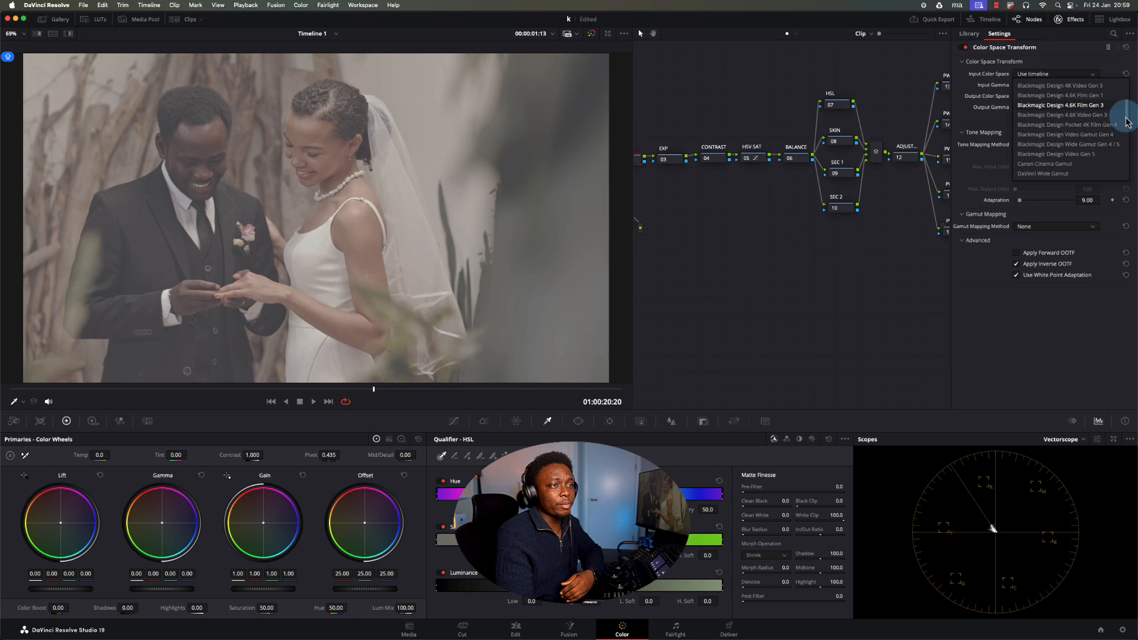
{"action": "scroll", "coordinate": [1127, 118], "scroll_direction": "down", "scroll_amount": 2}
{"action": "left_click", "coordinate": [1091, 145]}
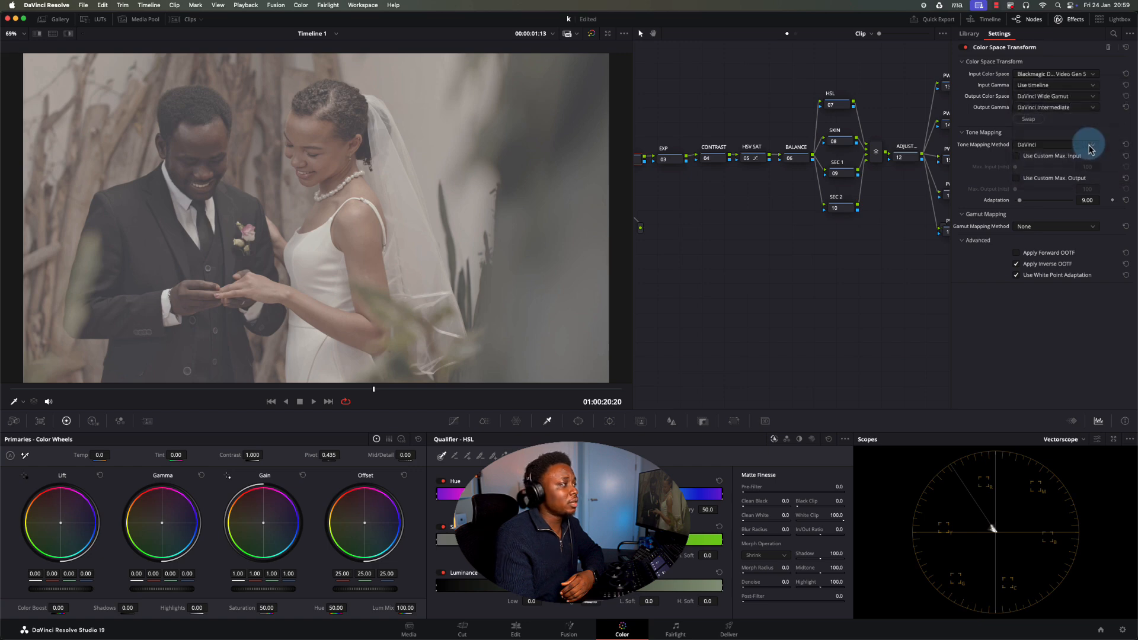
Step: Set the input gamma of the IDT node's Color Space Transform to Blackmagic Design Pocket 4K Film Gen 4
{"action": "left_click", "coordinate": [1058, 85]}
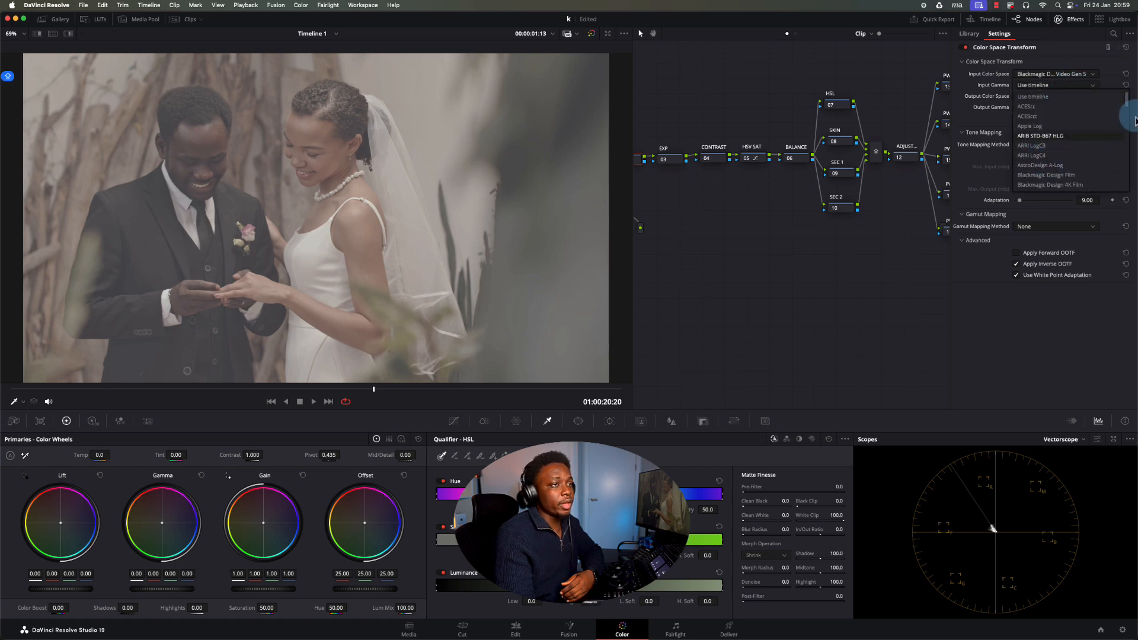
{"action": "left_click", "coordinate": [1128, 111]}
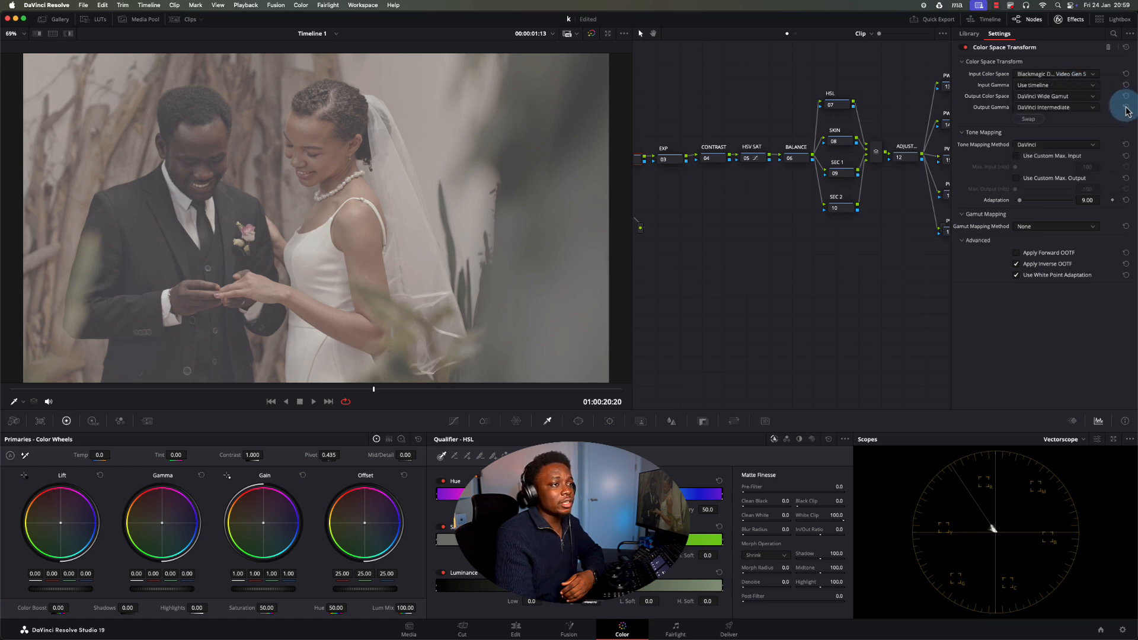
{"action": "left_click", "coordinate": [1067, 85]}
{"action": "scroll", "coordinate": [1123, 106], "scroll_direction": "down", "scroll_amount": 3}
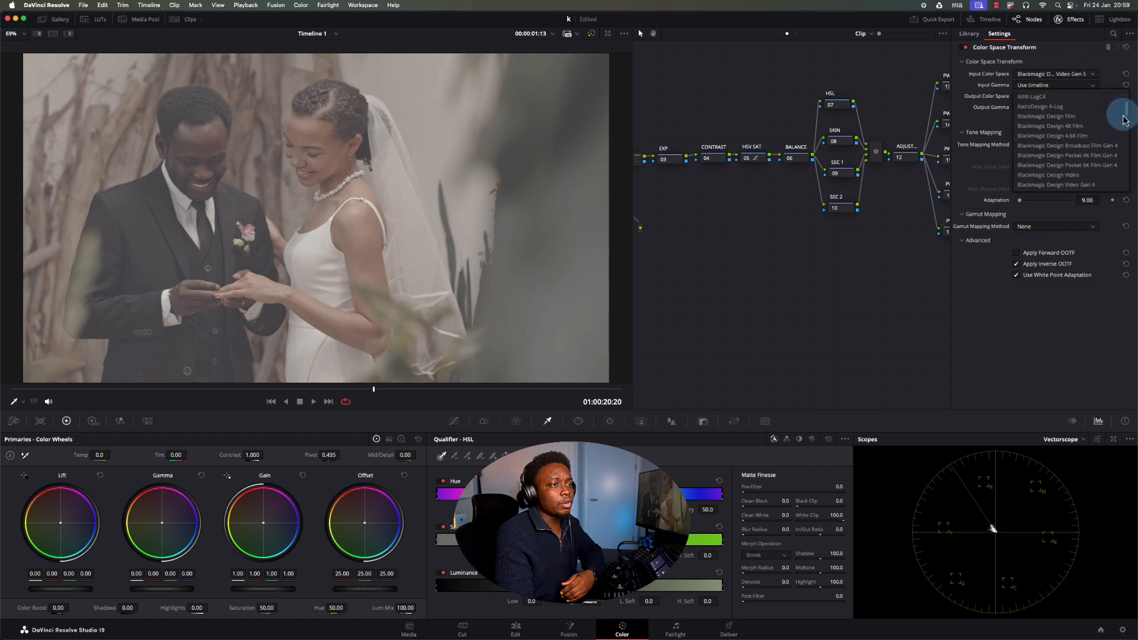
{"action": "left_click", "coordinate": [1088, 156]}
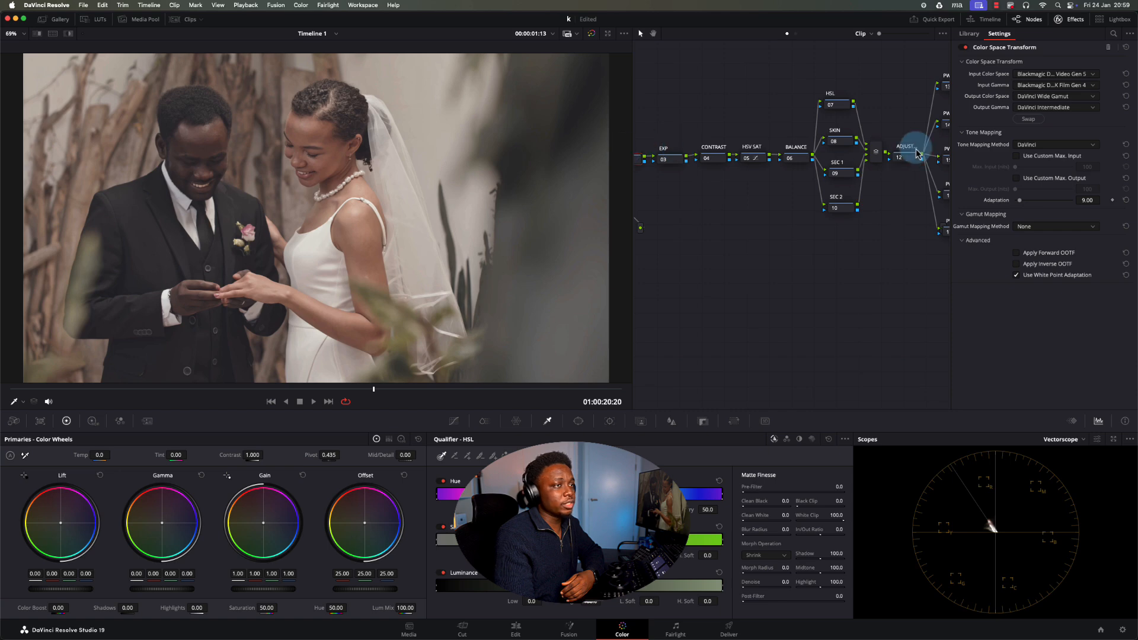
Step: Give the node graph more room, hiding the effect settings, and clean up its layout
{"action": "left_click", "coordinate": [970, 132]}
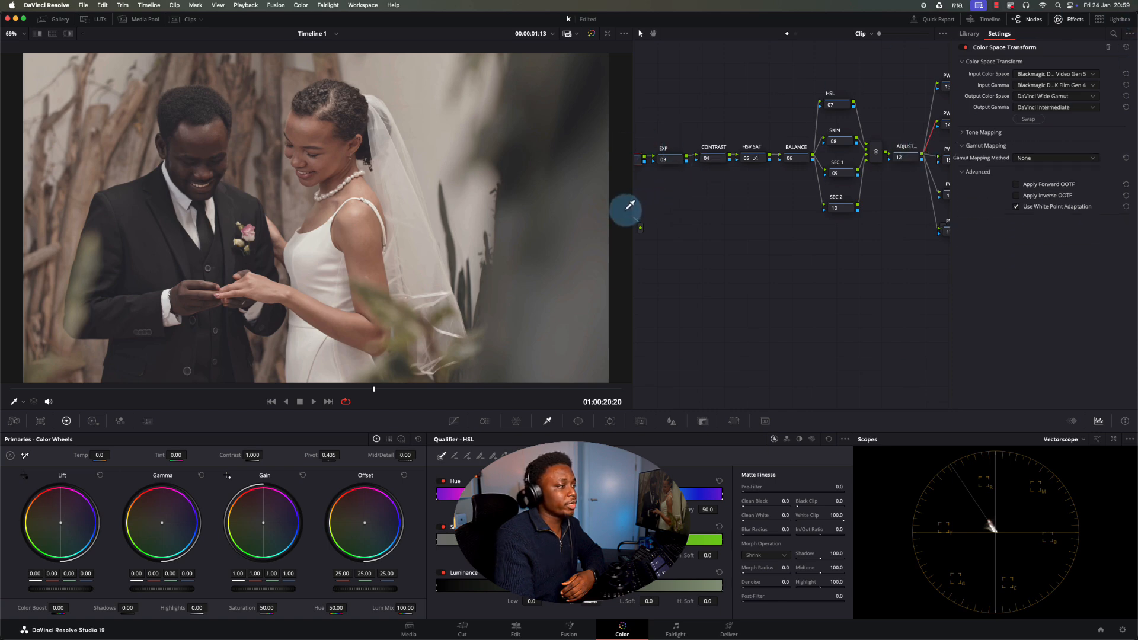
{"action": "left_click_drag", "start_coordinate": [632, 208], "coordinate": [520, 216]}
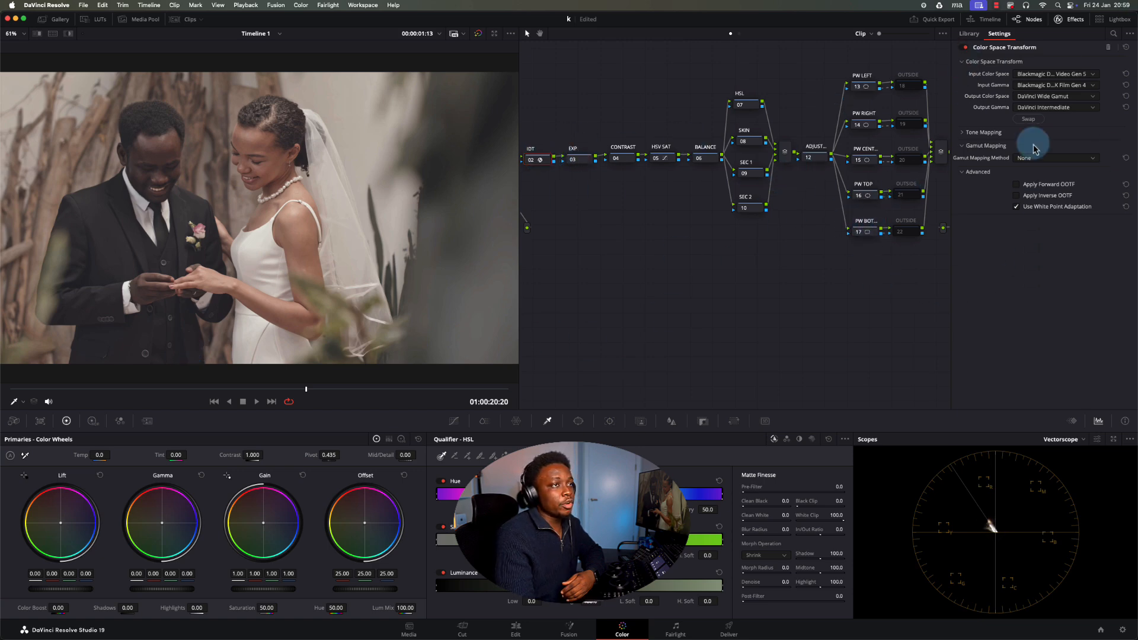
{"action": "left_click", "coordinate": [1073, 20]}
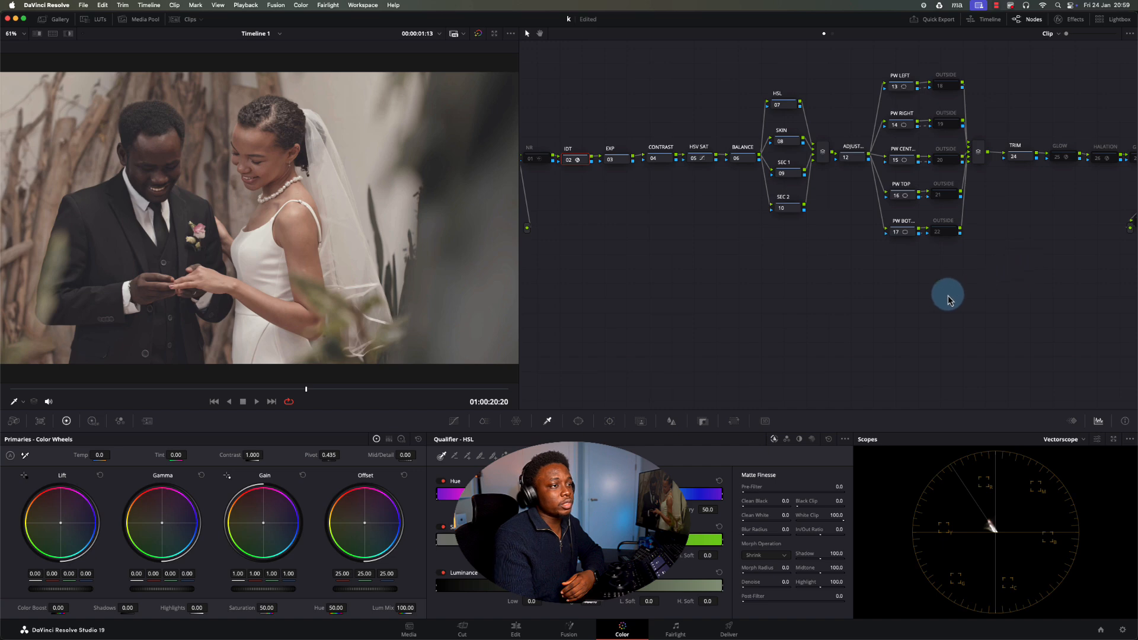
{"action": "right_click", "coordinate": [869, 294]}
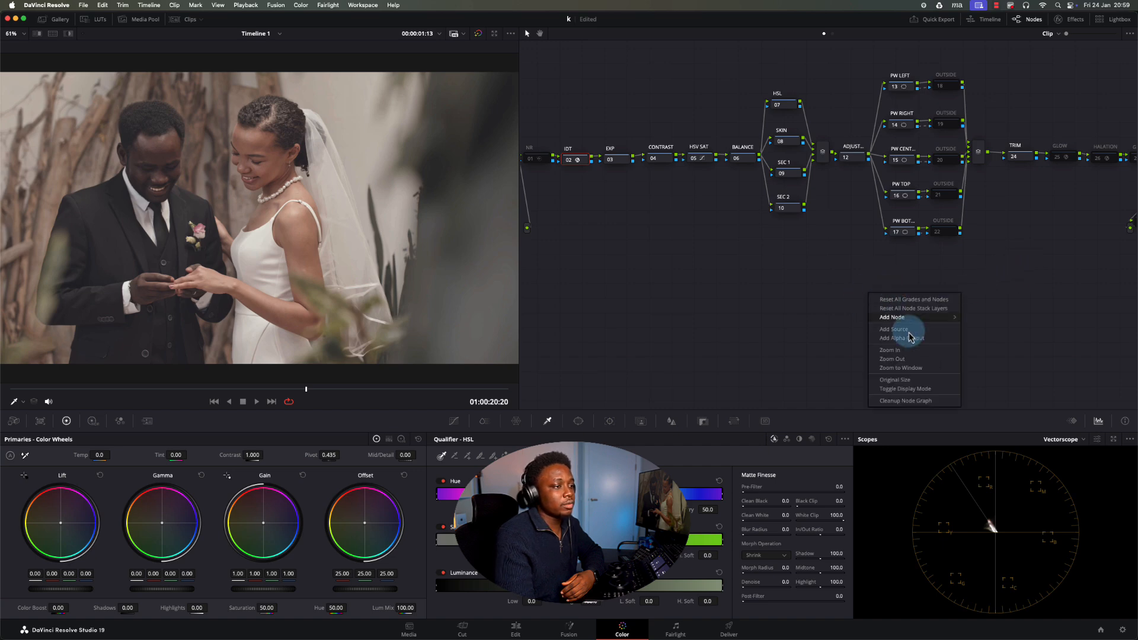
{"action": "left_click", "coordinate": [906, 402]}
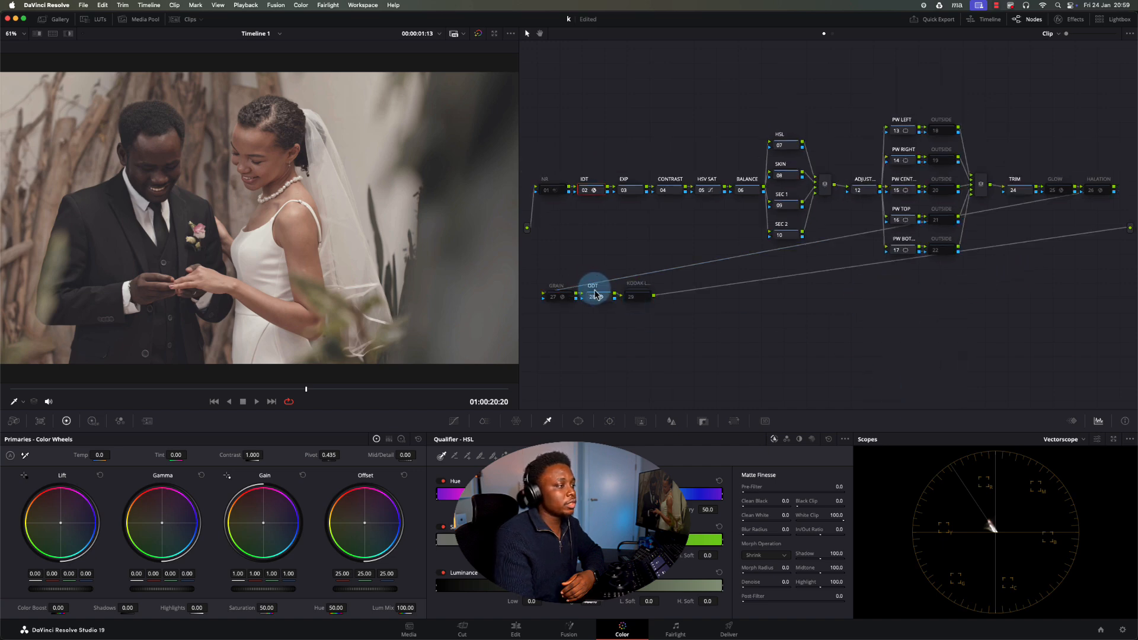
Step: Inspect the Color Space Transform settings of the ODT node
{"action": "left_click", "coordinate": [1074, 20]}
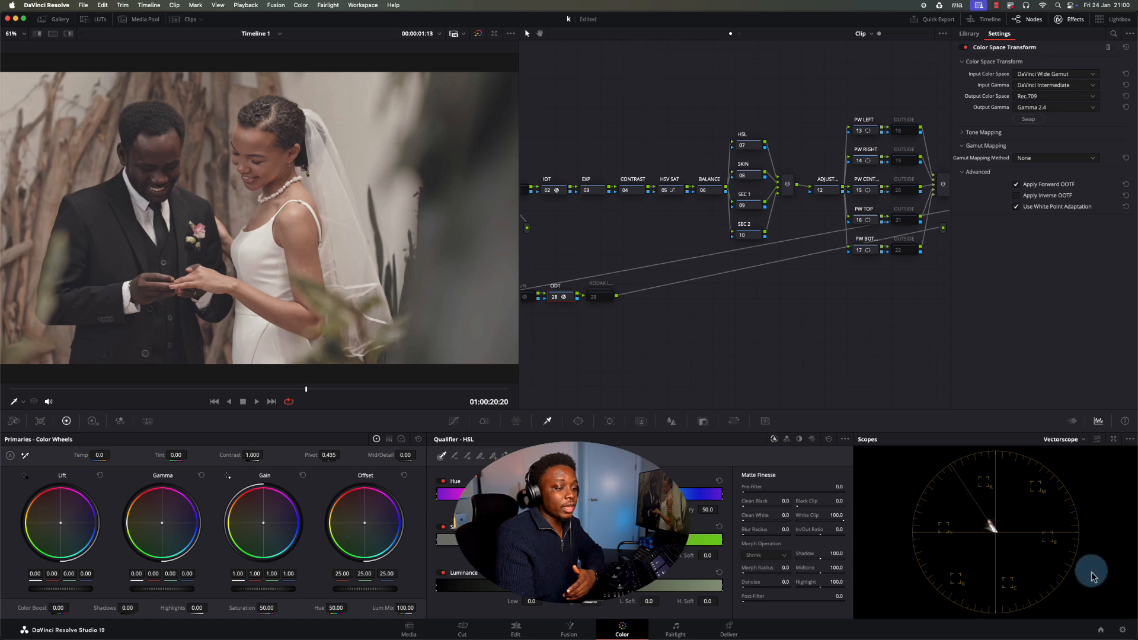
Step: Set the project's color science to DaVinci YRGB in its color management settings
{"action": "left_click", "coordinate": [1122, 630]}
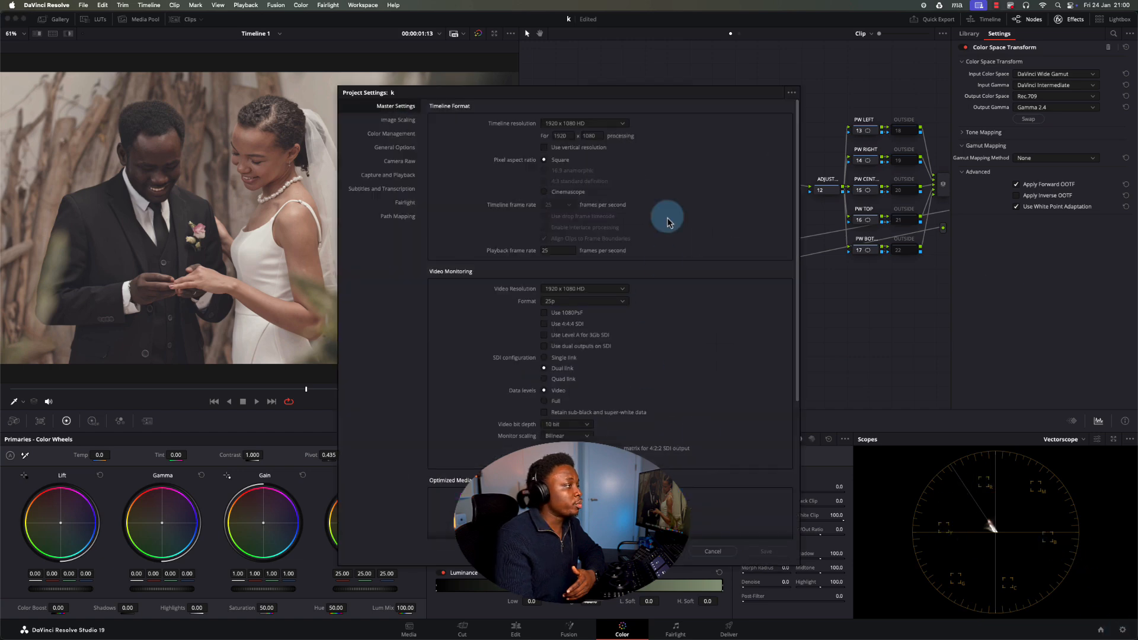
{"action": "left_click", "coordinate": [393, 136]}
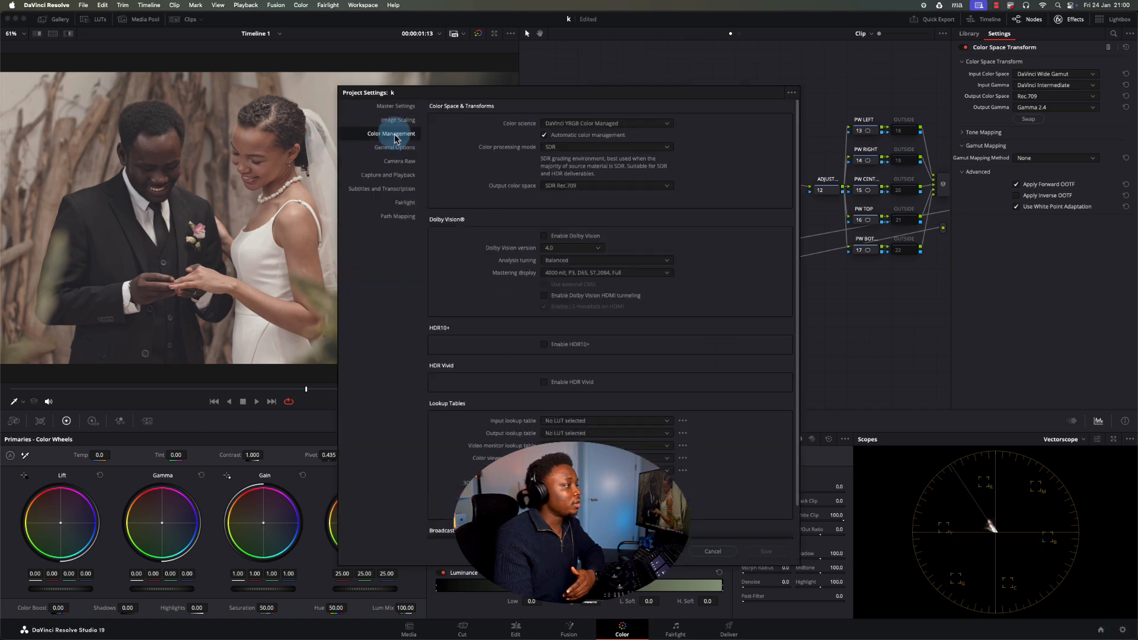
{"action": "left_click", "coordinate": [592, 124]}
{"action": "left_click", "coordinate": [574, 136]}
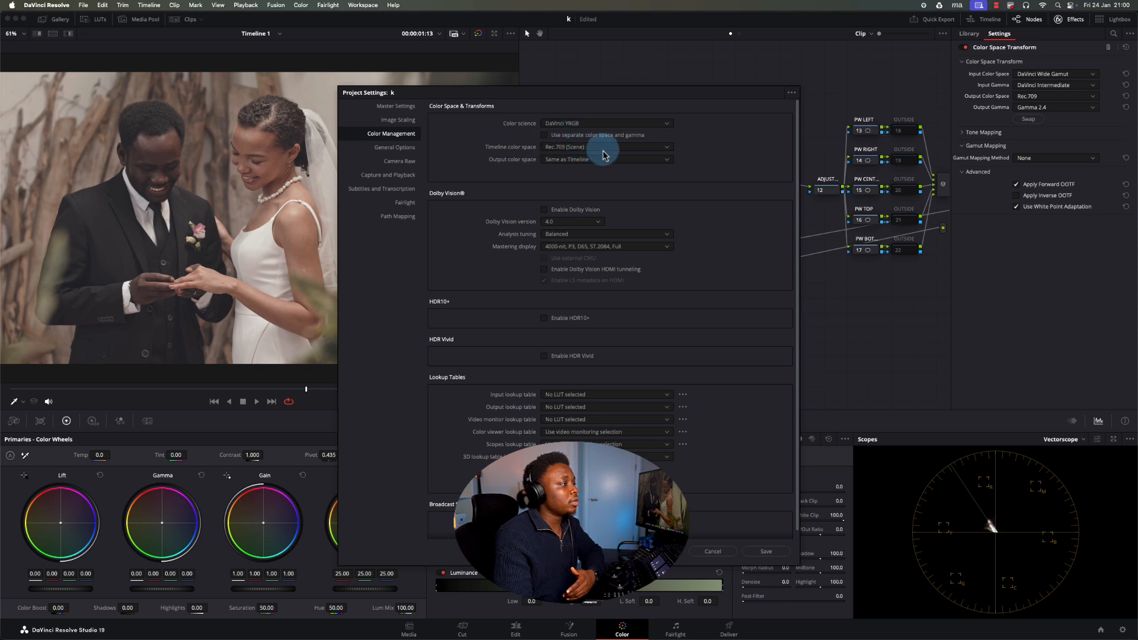
{"action": "left_click", "coordinate": [600, 146]}
Step: Load the Lazy Colour Preset into the project settings and leave the settings
{"action": "left_click", "coordinate": [793, 96]}
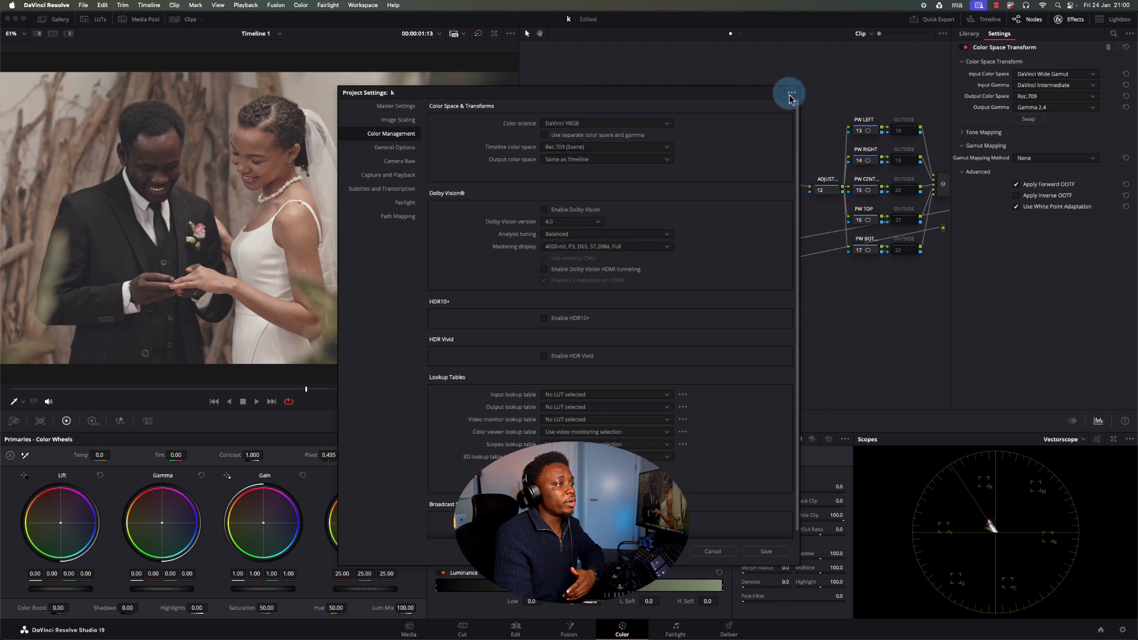
{"action": "left_click", "coordinate": [791, 93]}
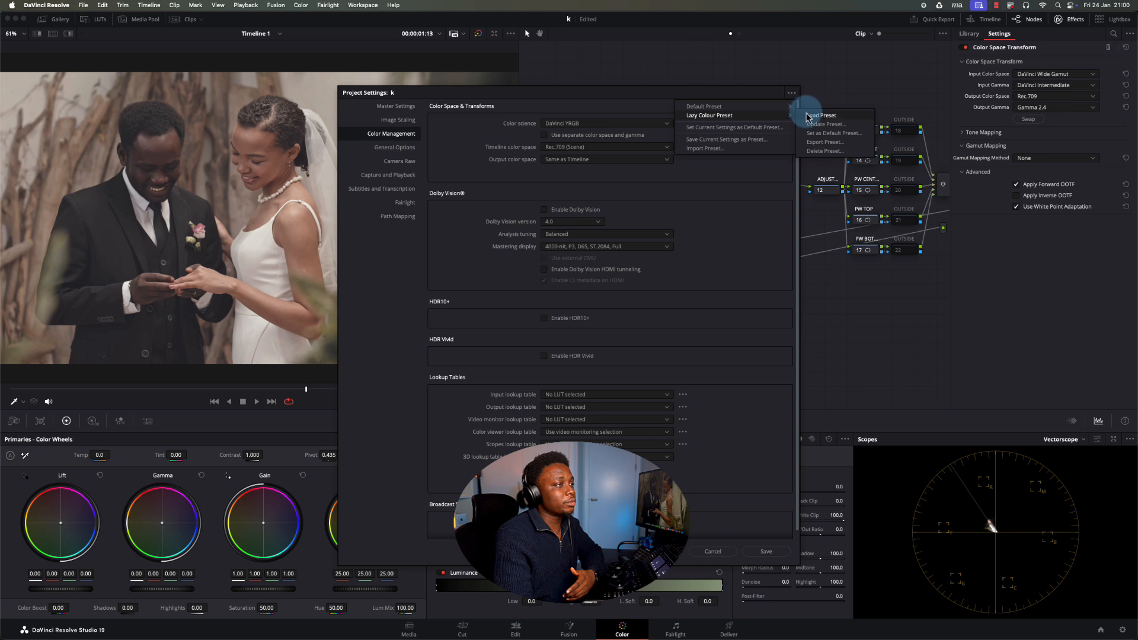
{"action": "left_click", "coordinate": [808, 116]}
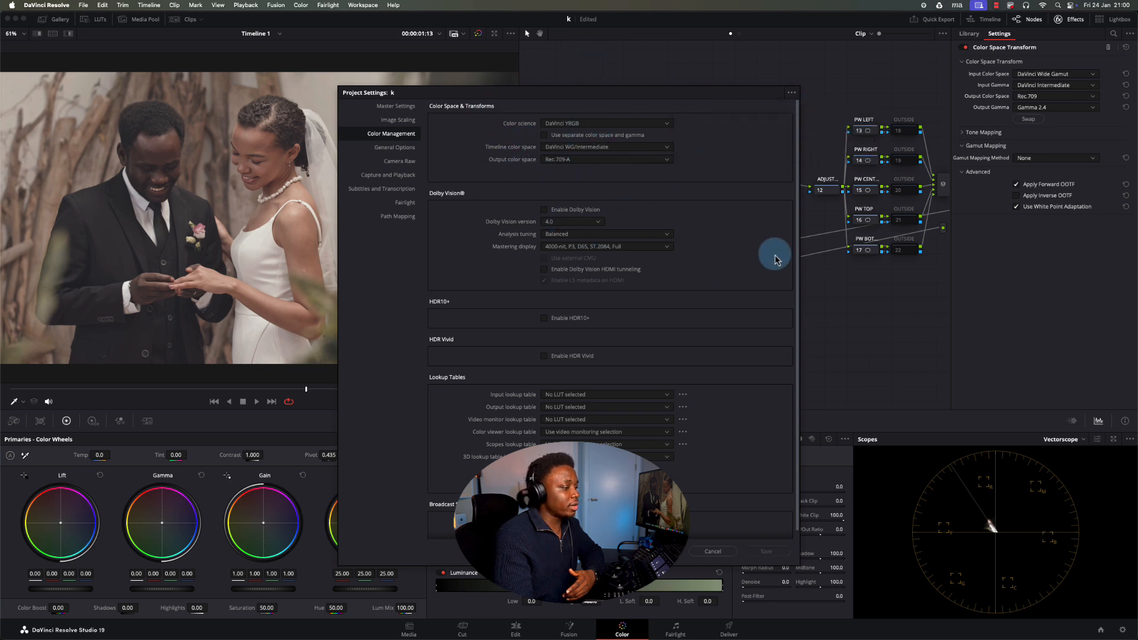
{"action": "left_click", "coordinate": [712, 551]}
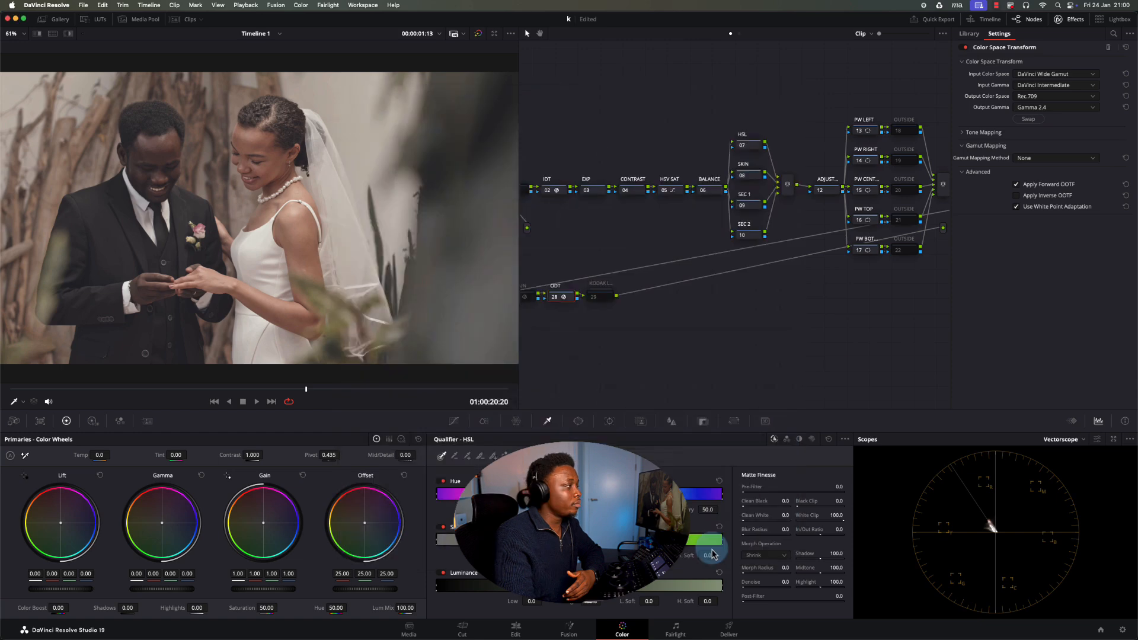
Step: Hide the effect settings and widen the viewer beside the node graph, leaving the IDT node selected
{"action": "left_click", "coordinate": [1071, 19]}
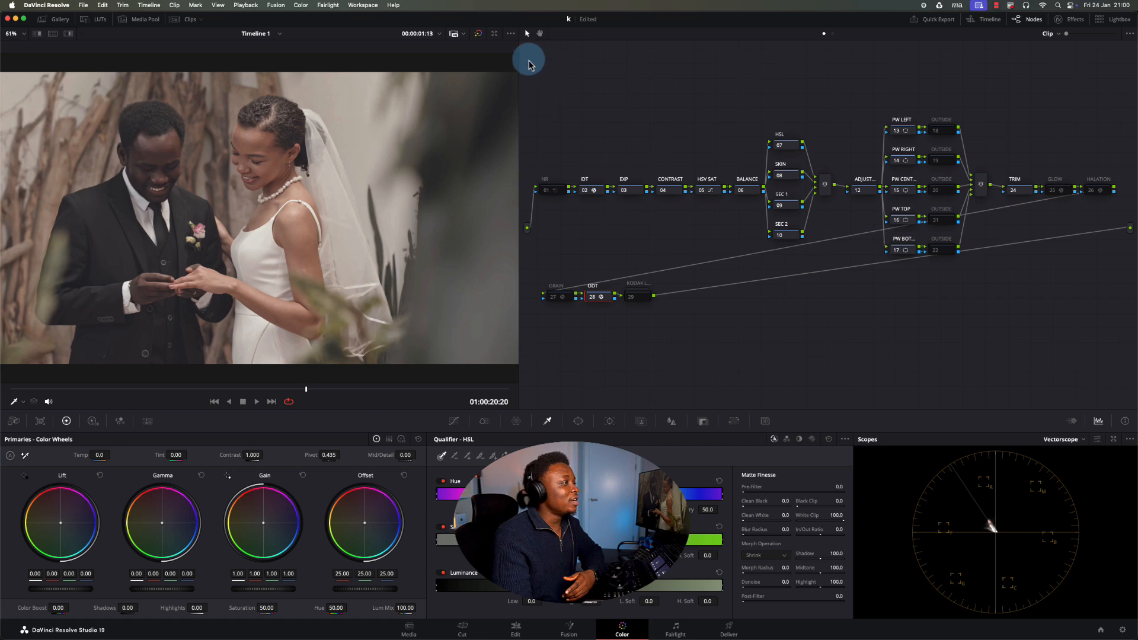
{"action": "left_click_drag", "start_coordinate": [518, 59], "coordinate": [554, 81]}
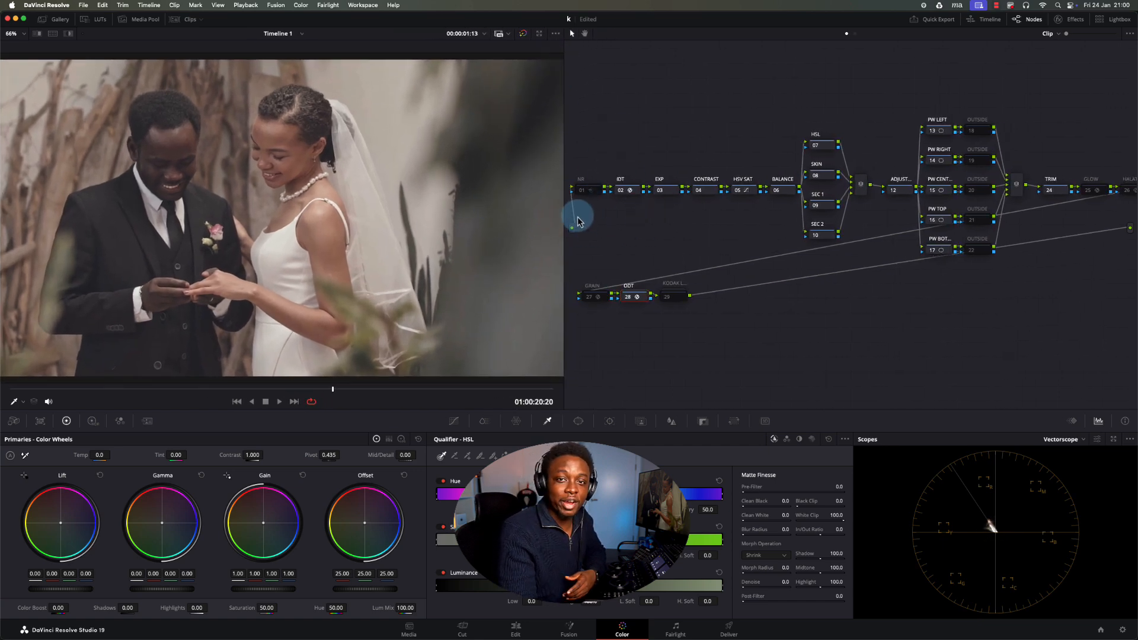
{"action": "left_click", "coordinate": [629, 191]}
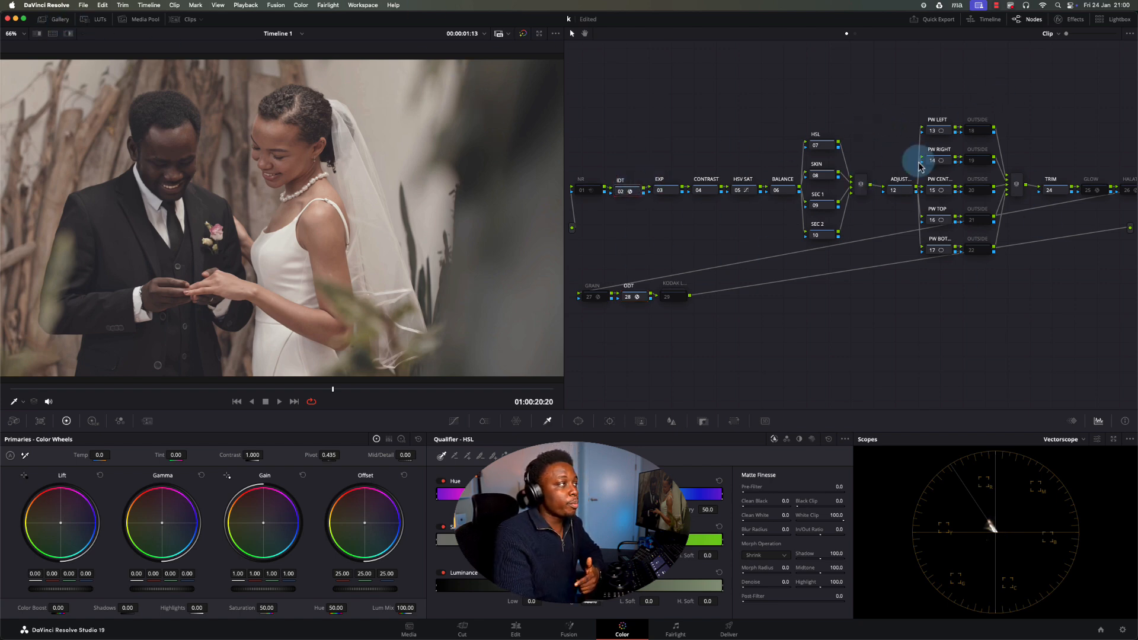
Step: Show the clip thumbnails and apply clip 05's grade to clips 01 through 07, replacing their existing grades
{"action": "left_click", "coordinate": [182, 23]}
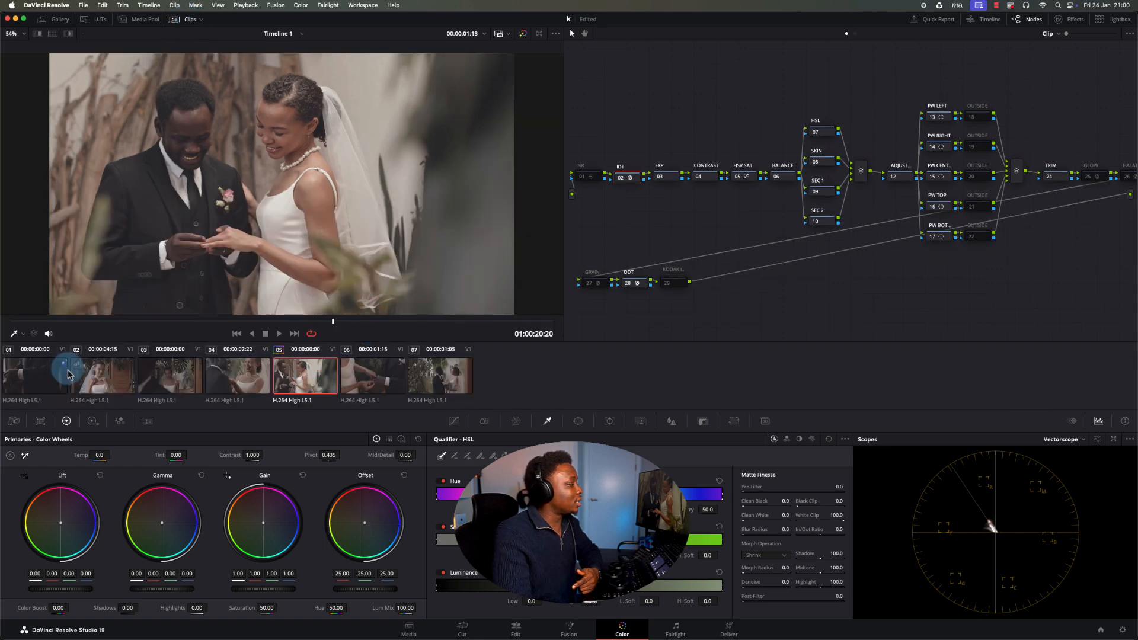
{"action": "left_click", "coordinate": [33, 372]}
{"action": "left_click", "coordinate": [439, 381], "text": "shift"}
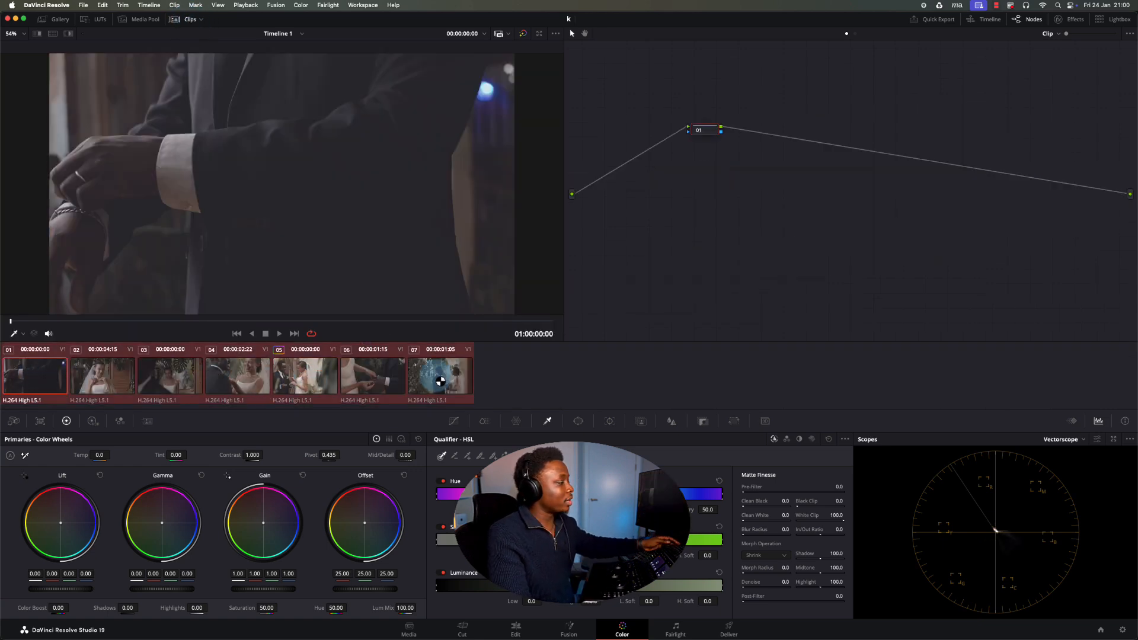
{"action": "left_click", "coordinate": [461, 378]}
{"action": "left_click", "coordinate": [53, 379], "text": "super"}
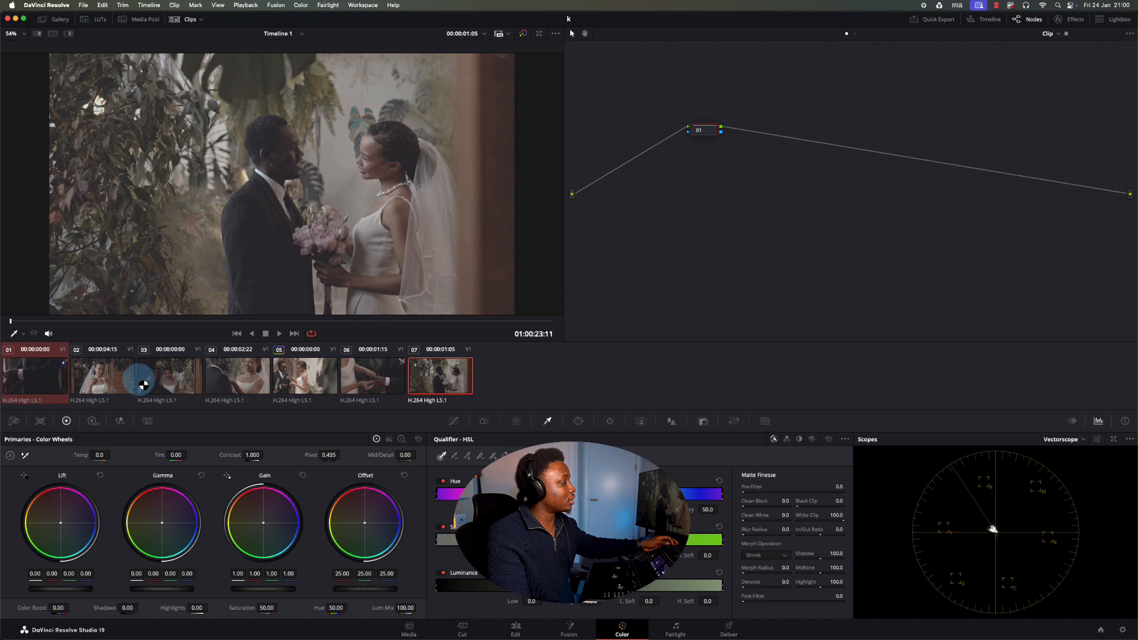
{"action": "left_click", "coordinate": [437, 374]}
{"action": "left_click", "coordinate": [21, 368]}
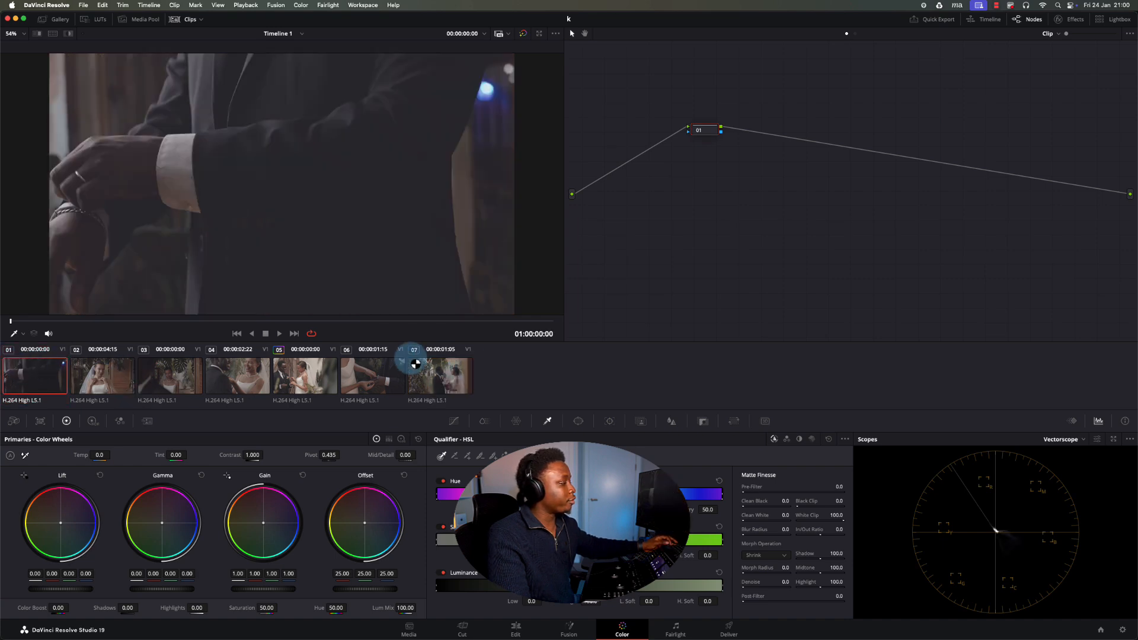
{"action": "left_click", "coordinate": [442, 381], "text": "shift"}
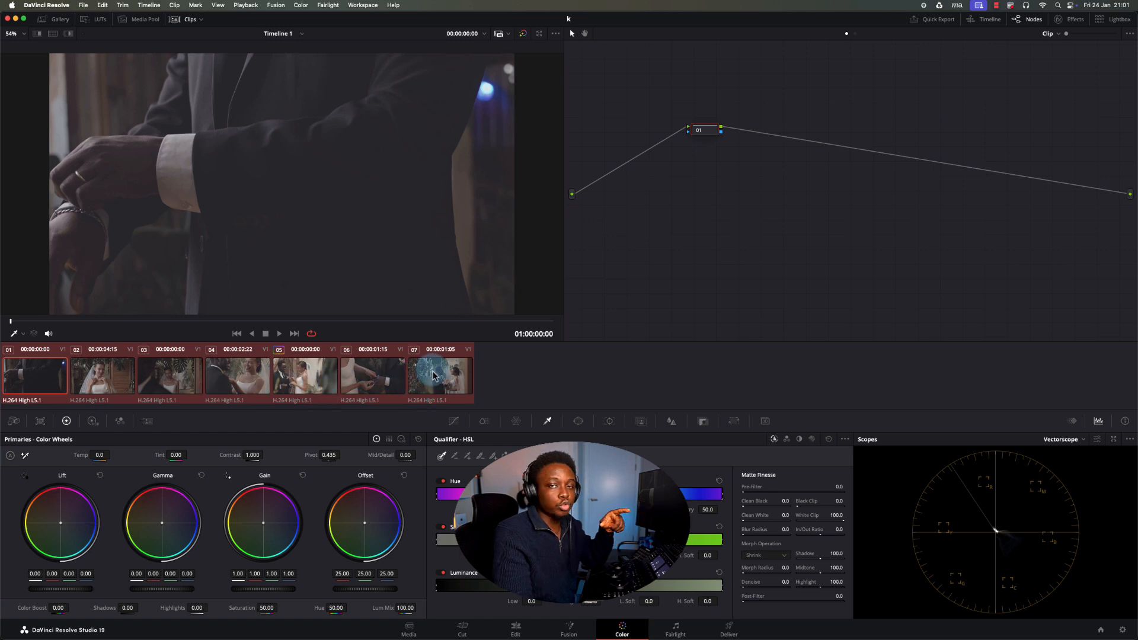
{"action": "right_click", "coordinate": [305, 377]}
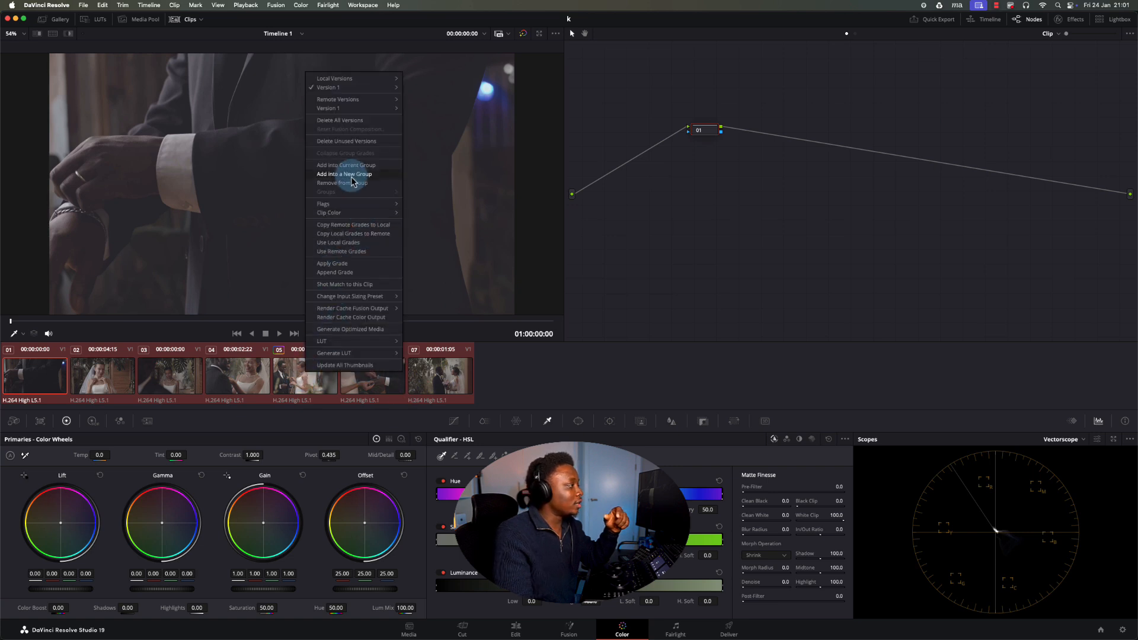
{"action": "left_click", "coordinate": [334, 263]}
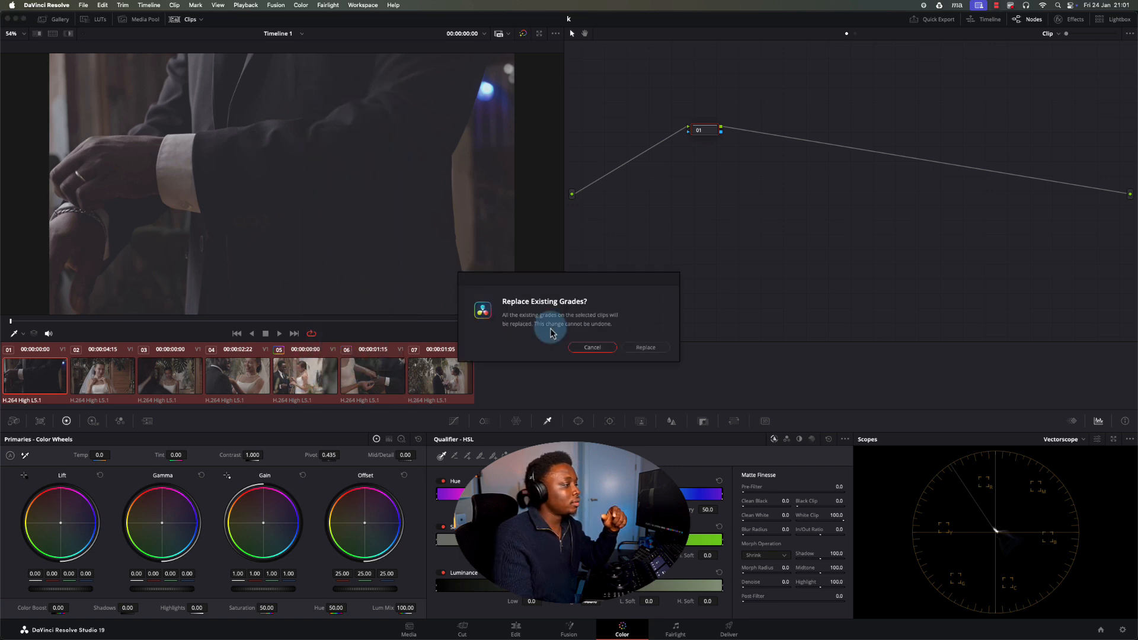
{"action": "left_click", "coordinate": [645, 348]}
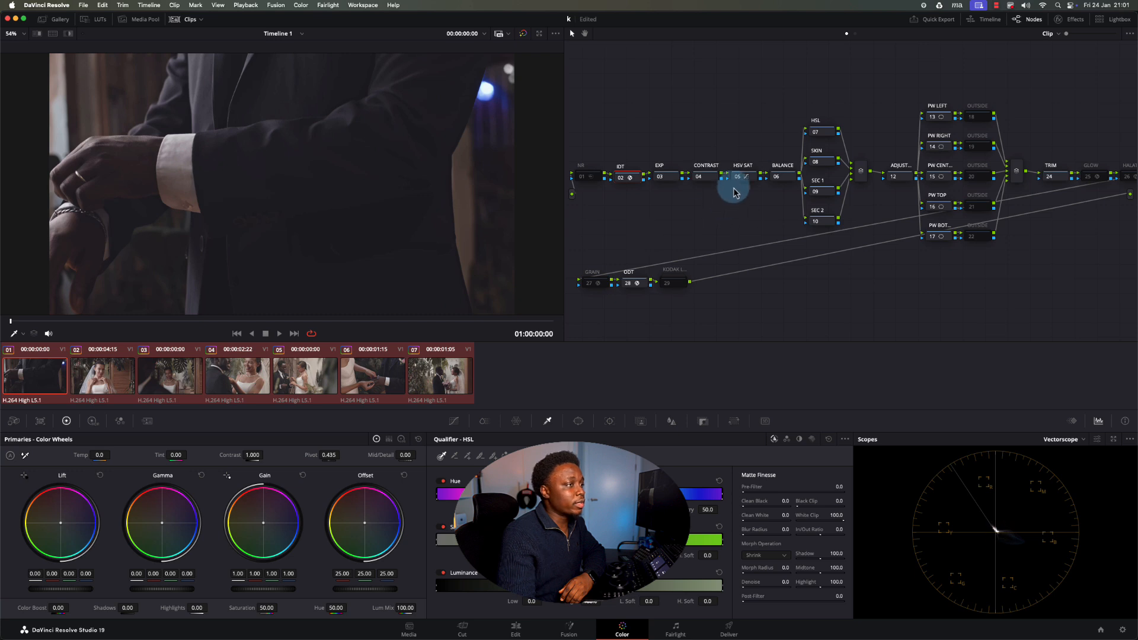
Step: Check the copied node tree on clips 05 and 06, including the IDT node's Color Space Transform settings on clip 06
{"action": "left_click", "coordinate": [317, 374]}
{"action": "left_click", "coordinate": [375, 372]}
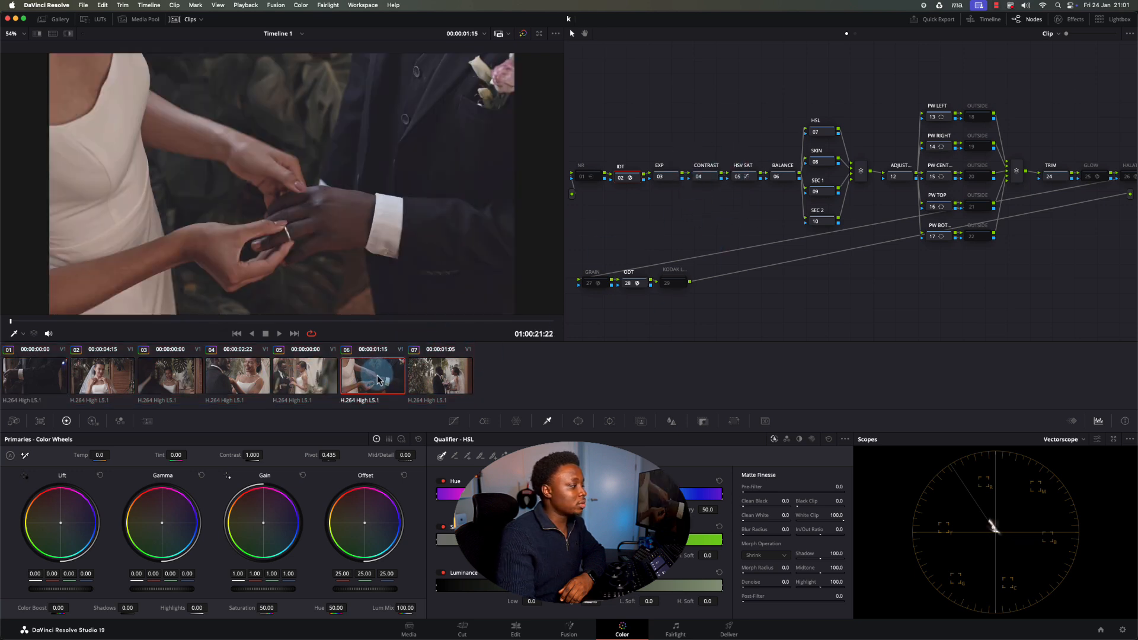
{"action": "left_click", "coordinate": [1075, 22]}
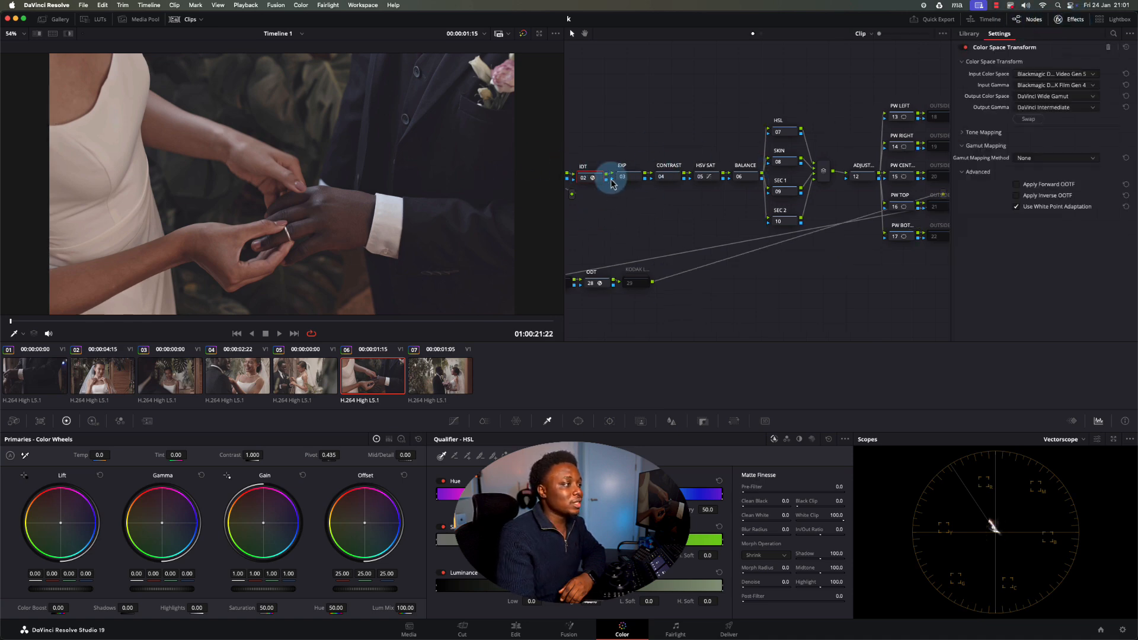
{"action": "left_click", "coordinate": [1089, 24]}
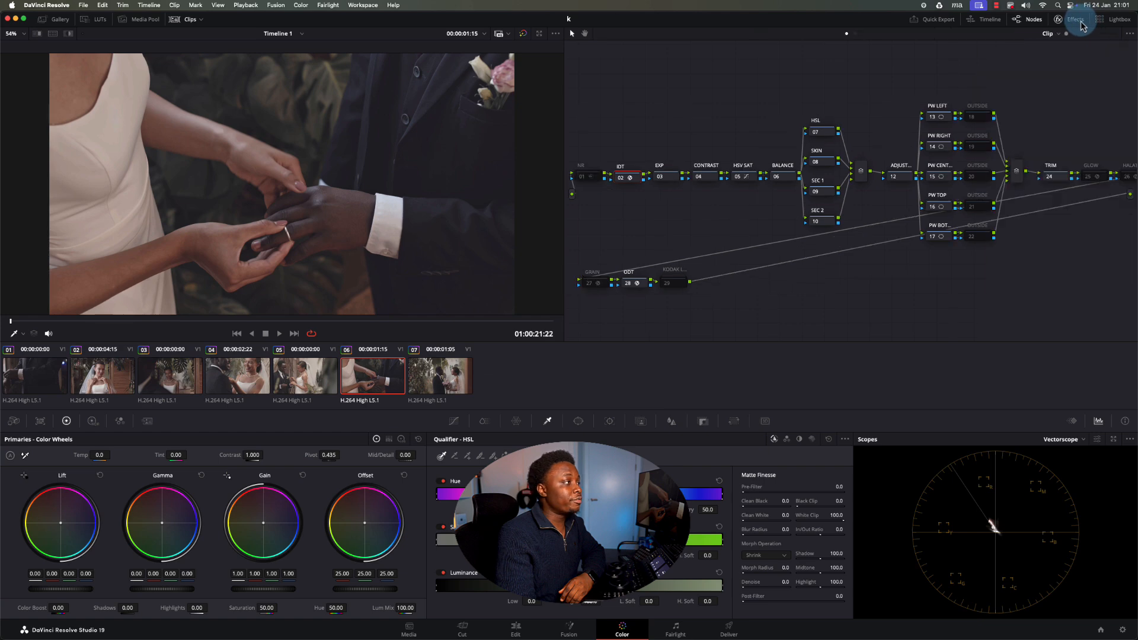
Step: Using the Parade scope, adjust clip 05's EXP node to lift -0.07, gamma 0.05 and gain 1.05
{"action": "left_click", "coordinate": [300, 374]}
{"action": "left_click_drag", "start_coordinate": [237, 322], "coordinate": [349, 323]}
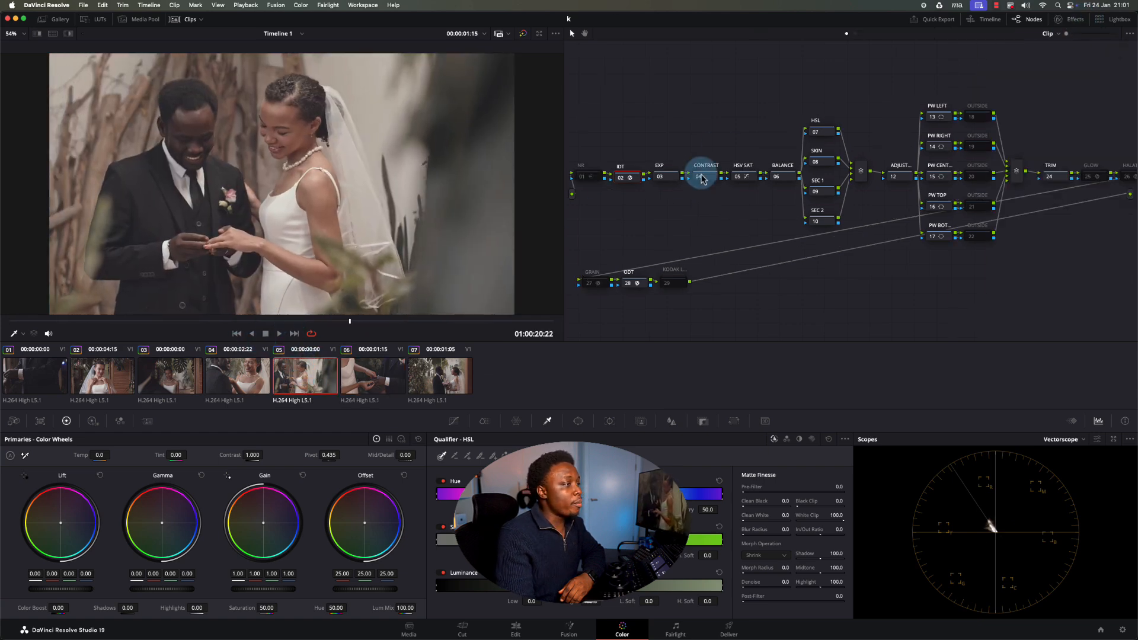
{"action": "left_click", "coordinate": [675, 177]}
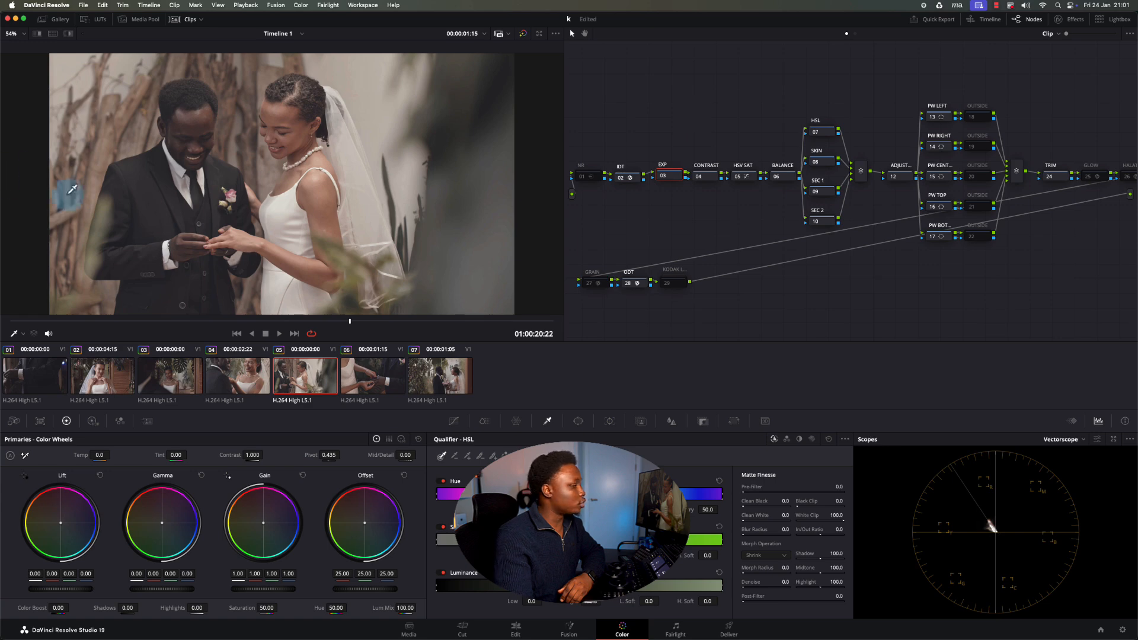
{"action": "left_click", "coordinate": [1058, 439]}
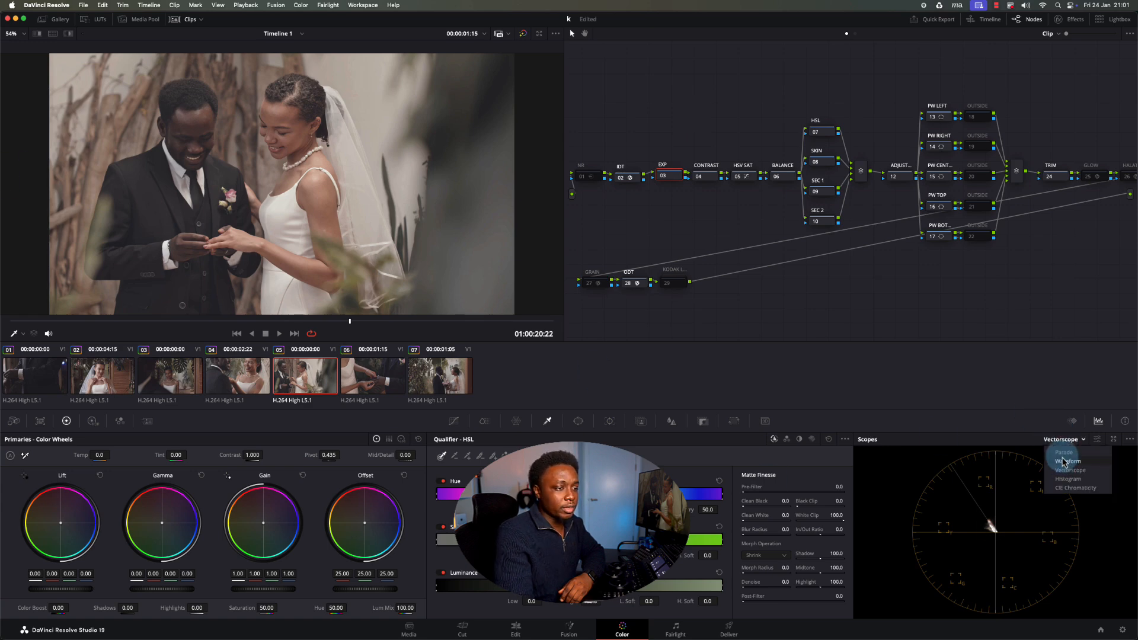
{"action": "left_click", "coordinate": [1060, 461]}
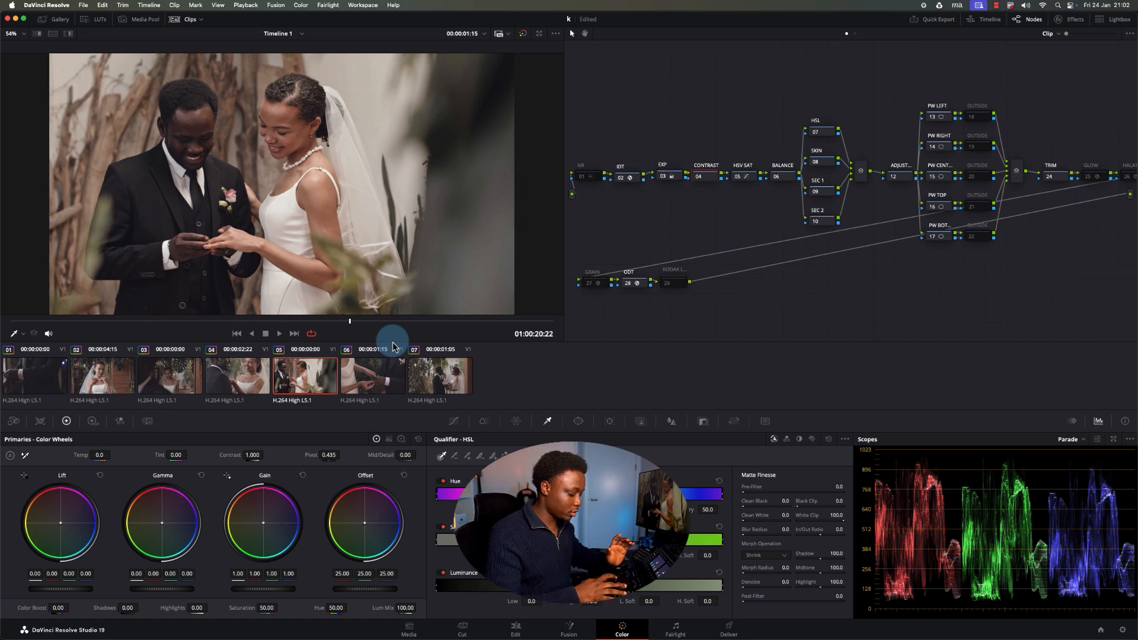
Step: Adjust clip 06's EXP node to lift -0.05, gamma 0.05 and gain 1.03, comparing it with clip 05
{"action": "left_click", "coordinate": [393, 346]}
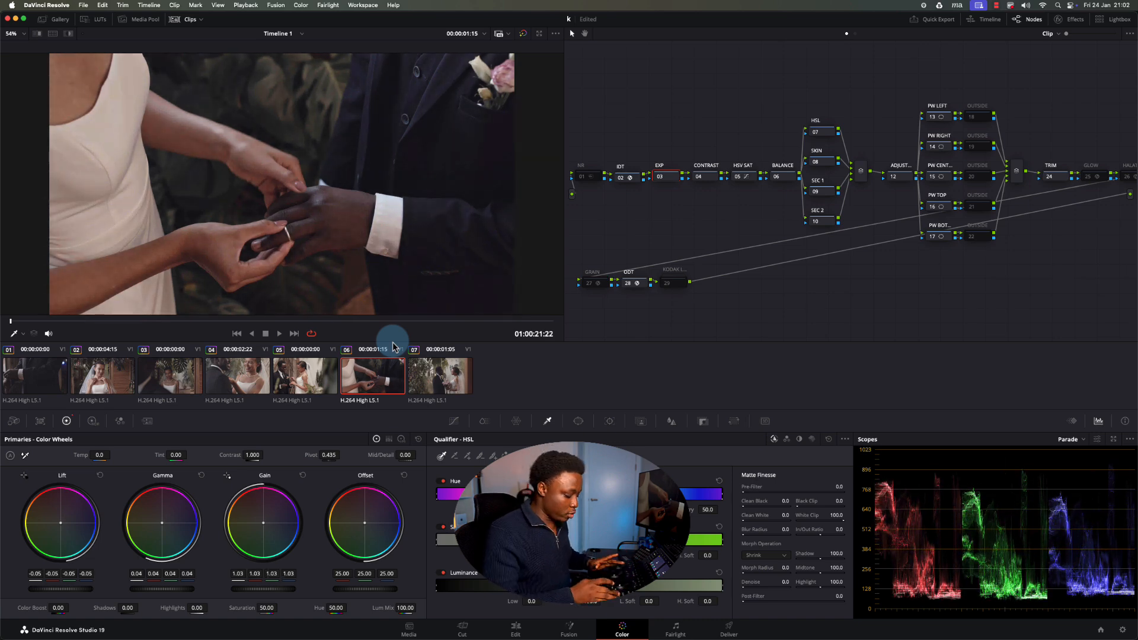
{"action": "key", "text": "Up"}
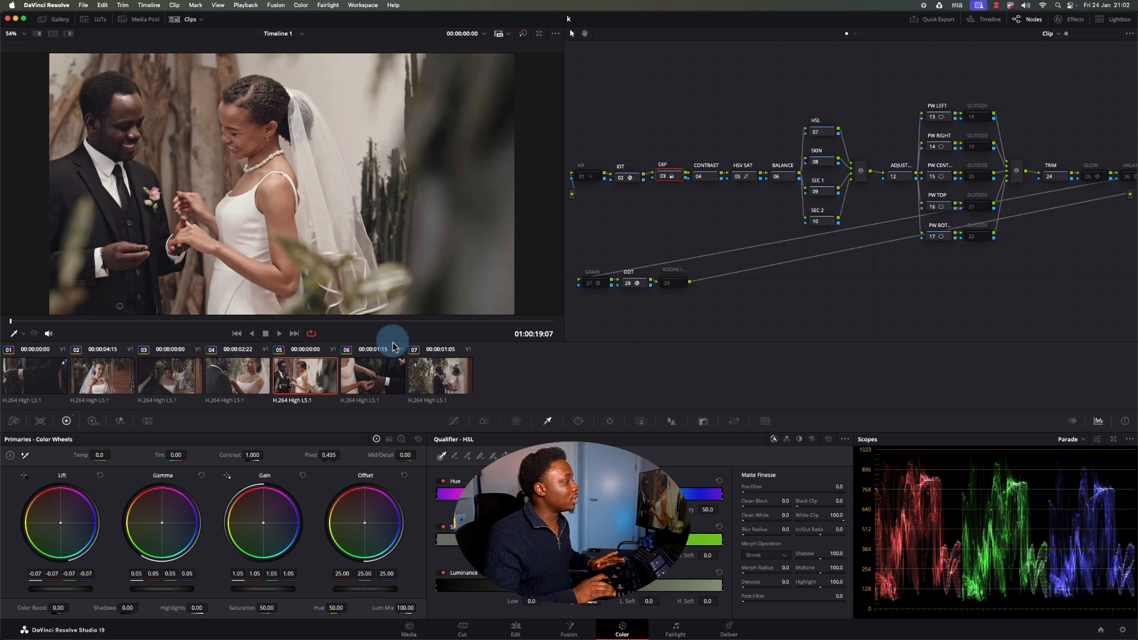
{"action": "key", "text": "Down"}
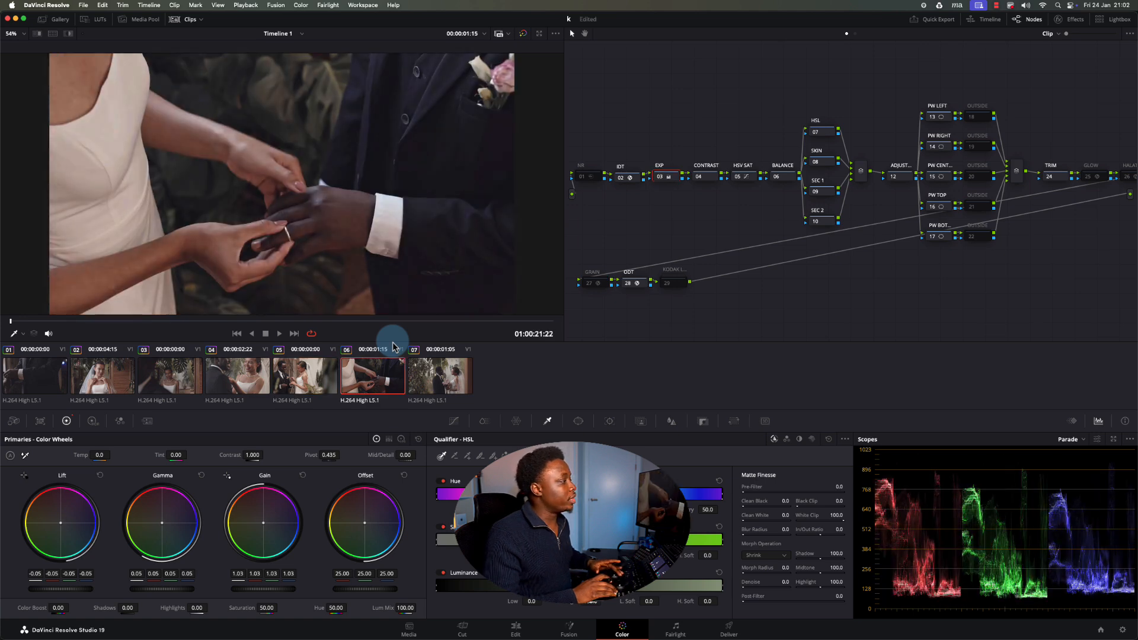
{"action": "key", "text": "Up"}
{"action": "key", "text": "Down"}
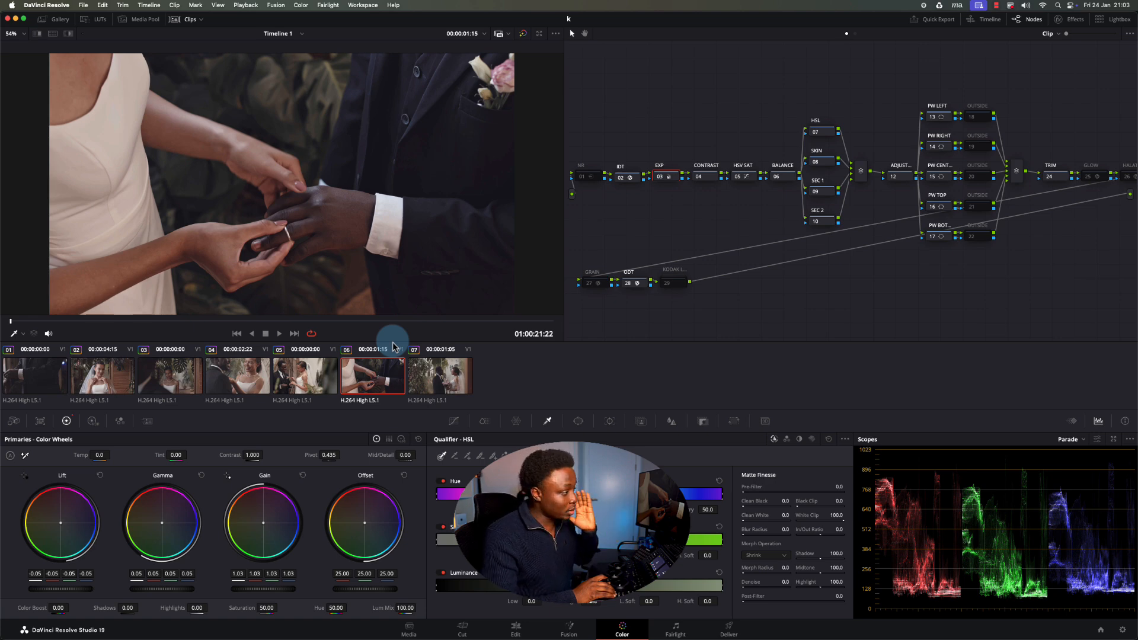
Step: Refine clip 06's EXP node to lift -0.04 and gain 1.01 against clip 05, and move on to clip 04
{"action": "key", "text": "Up"}
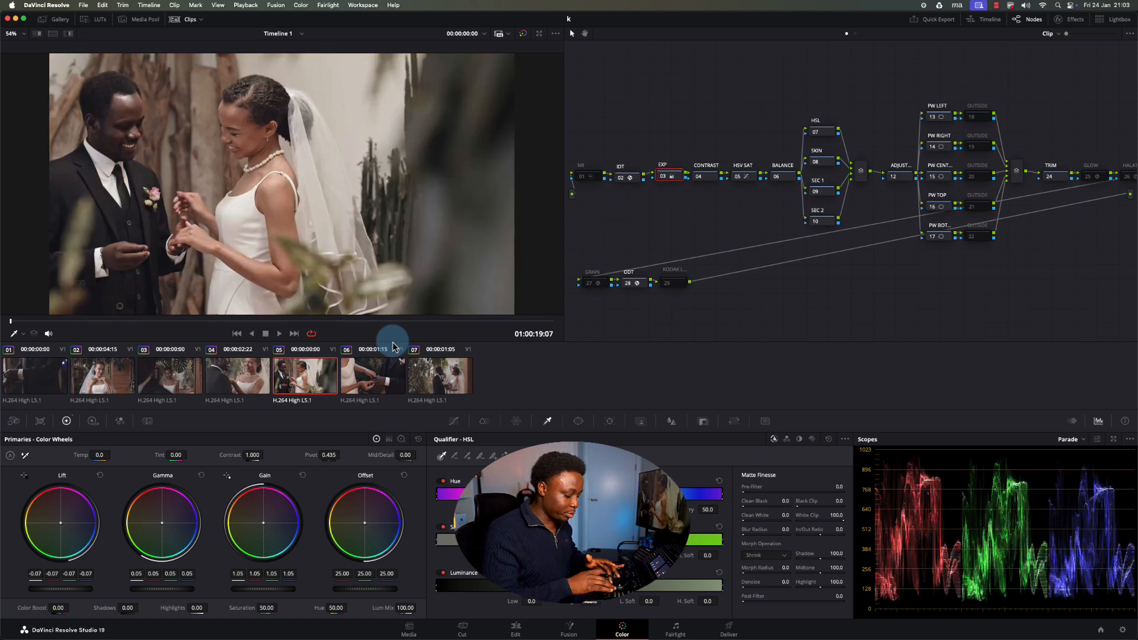
{"action": "key", "text": "Down"}
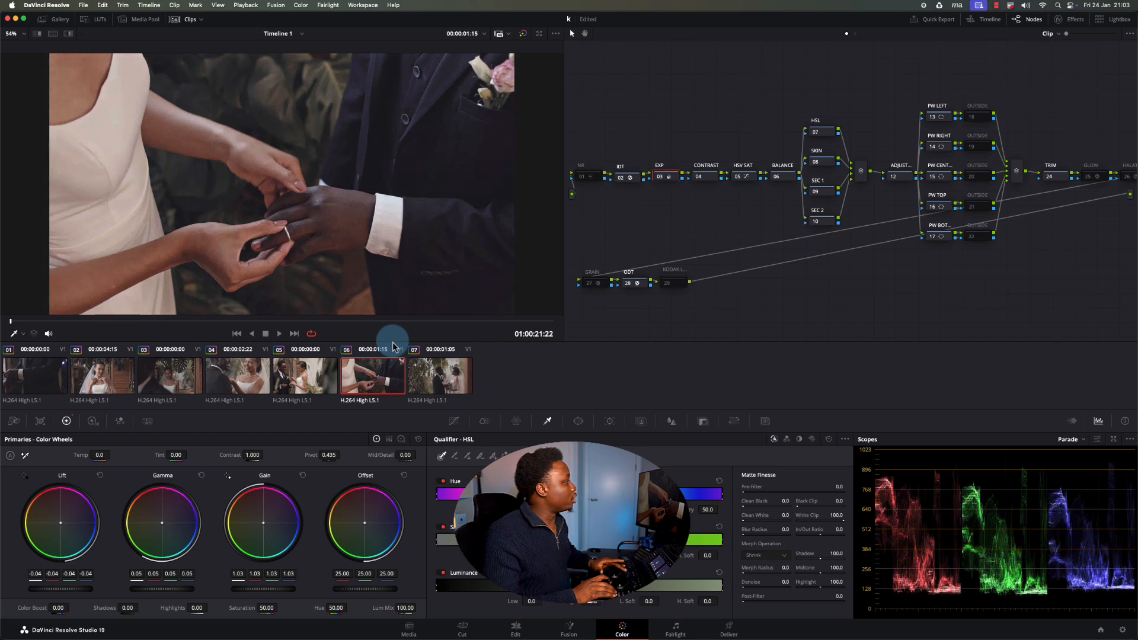
{"action": "key", "text": "Up"}
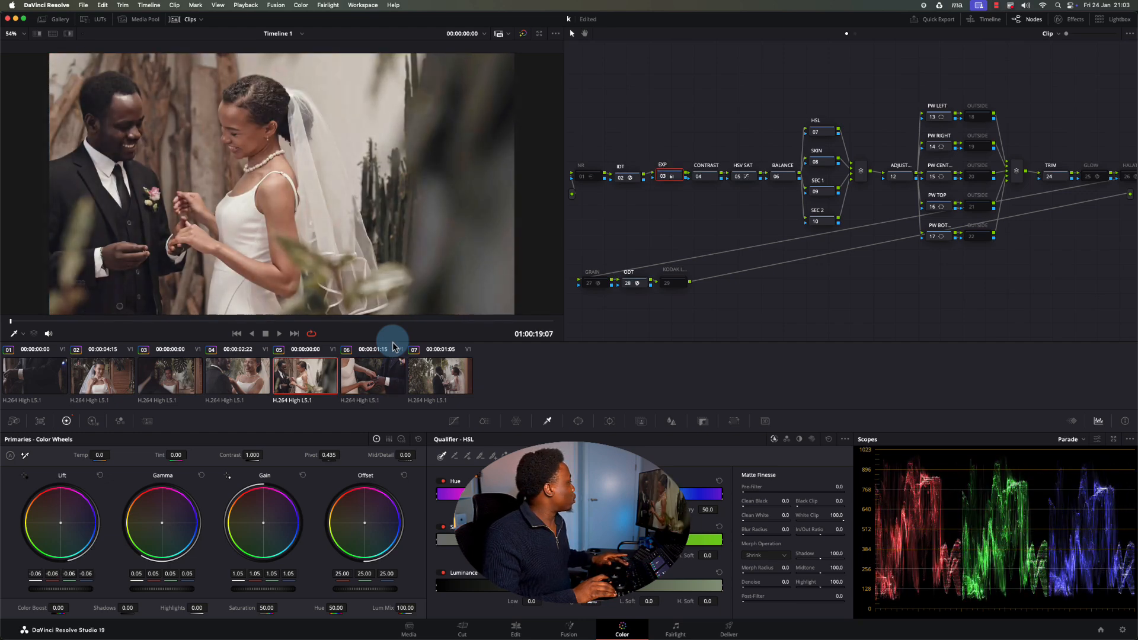
{"action": "key", "text": "Down"}
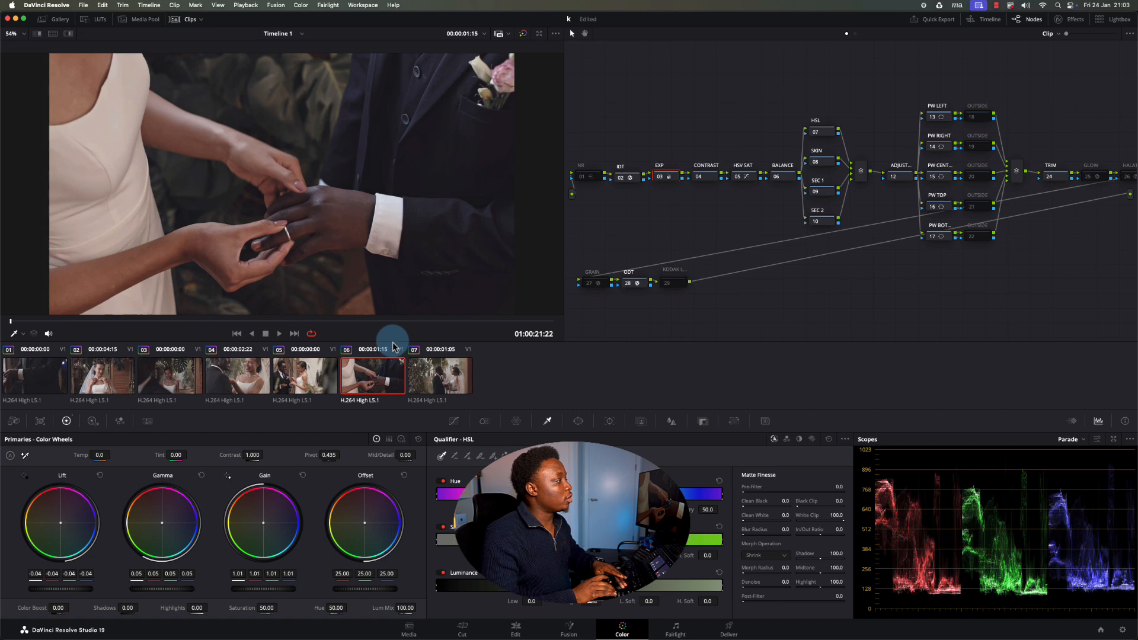
{"action": "key", "text": "Up"}
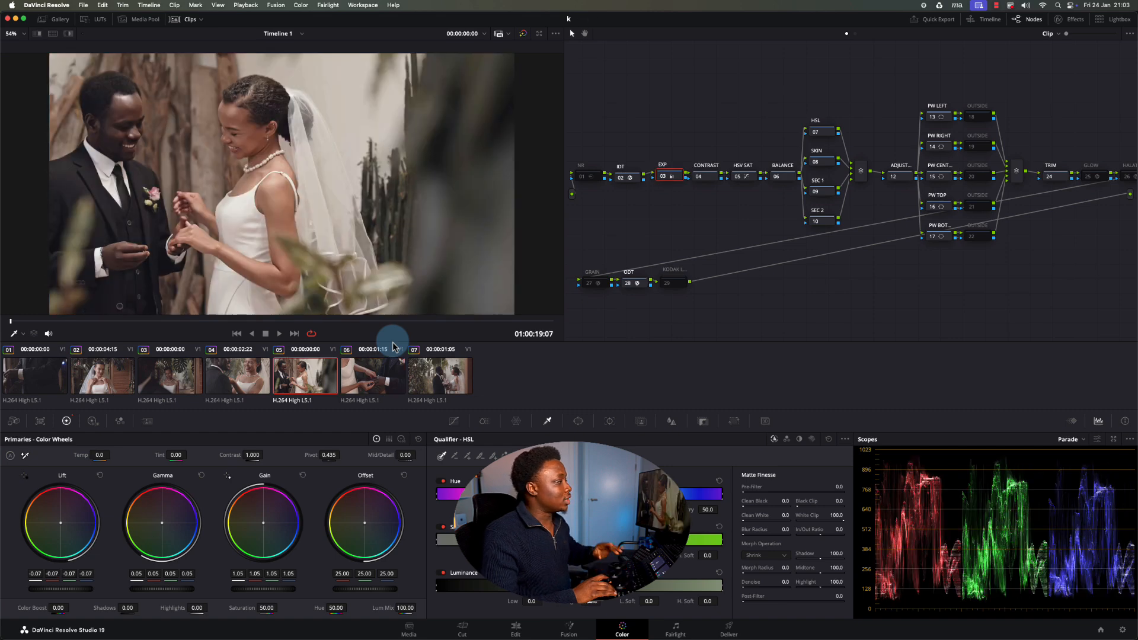
{"action": "key", "text": "Up"}
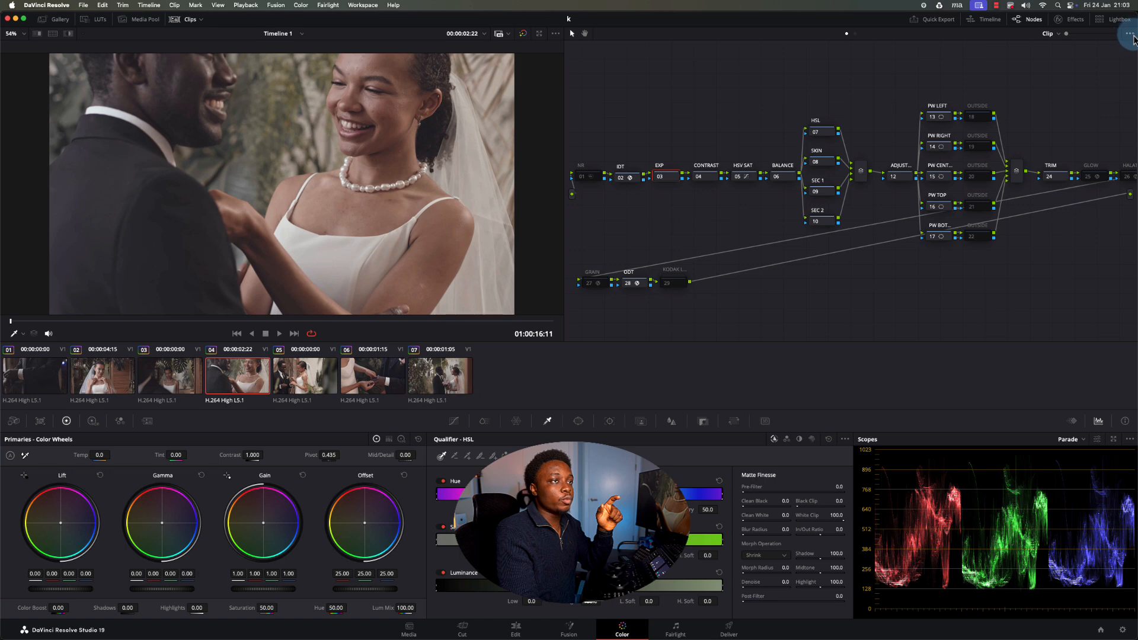
Step: Set clip switching to select the First Node, and move to clip 05 to test it
{"action": "left_click", "coordinate": [1129, 34]}
{"action": "mouse_move", "coordinate": [1037, 51]}
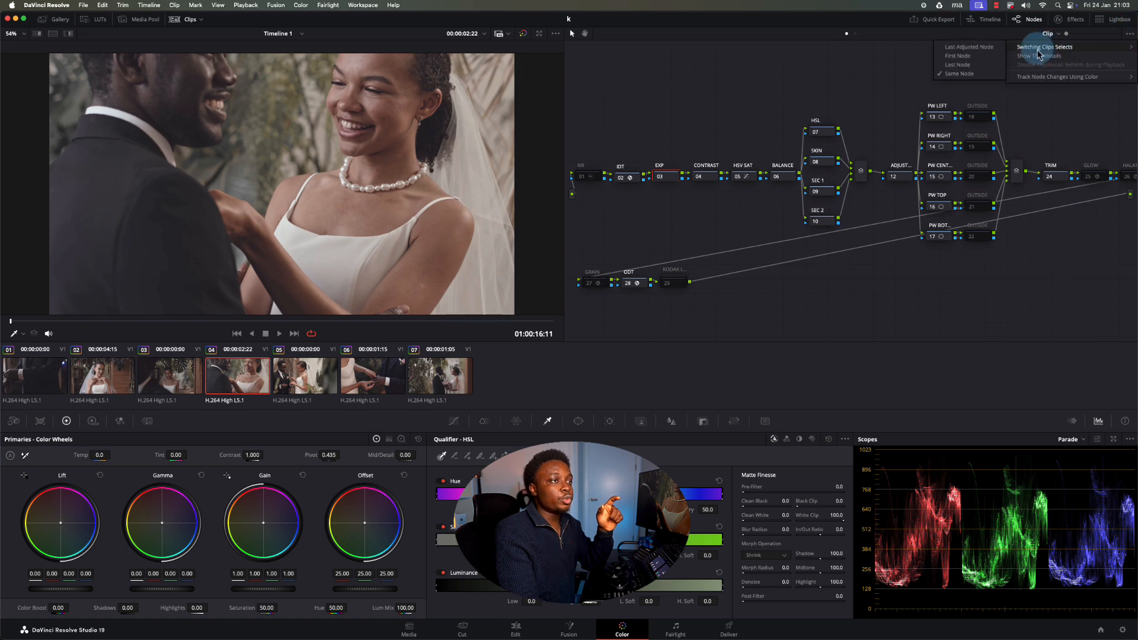
{"action": "left_click", "coordinate": [964, 57]}
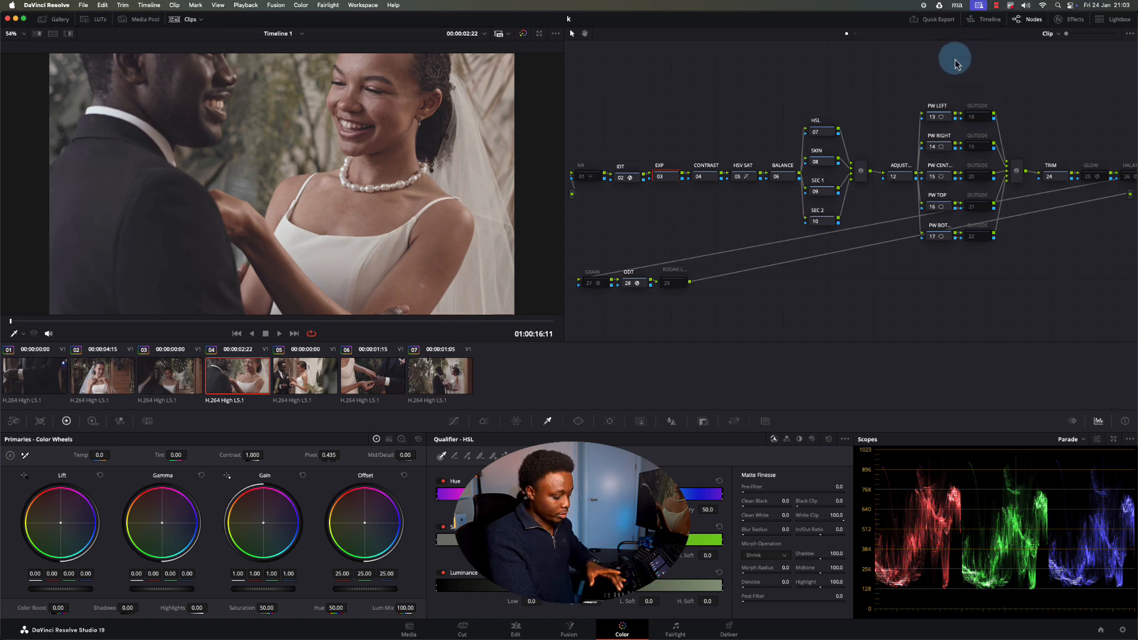
{"action": "key", "text": "Down"}
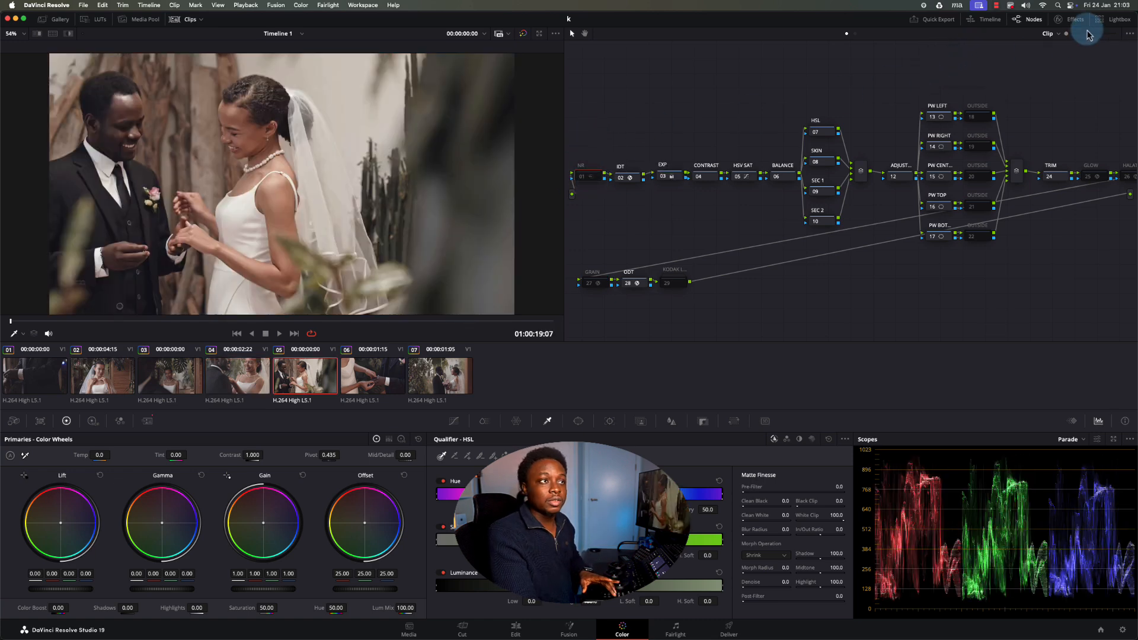
Step: Set clip switching to select the Same Node, and select clip 05's EXP node
{"action": "left_click", "coordinate": [1129, 34]}
{"action": "mouse_move", "coordinate": [1061, 47]}
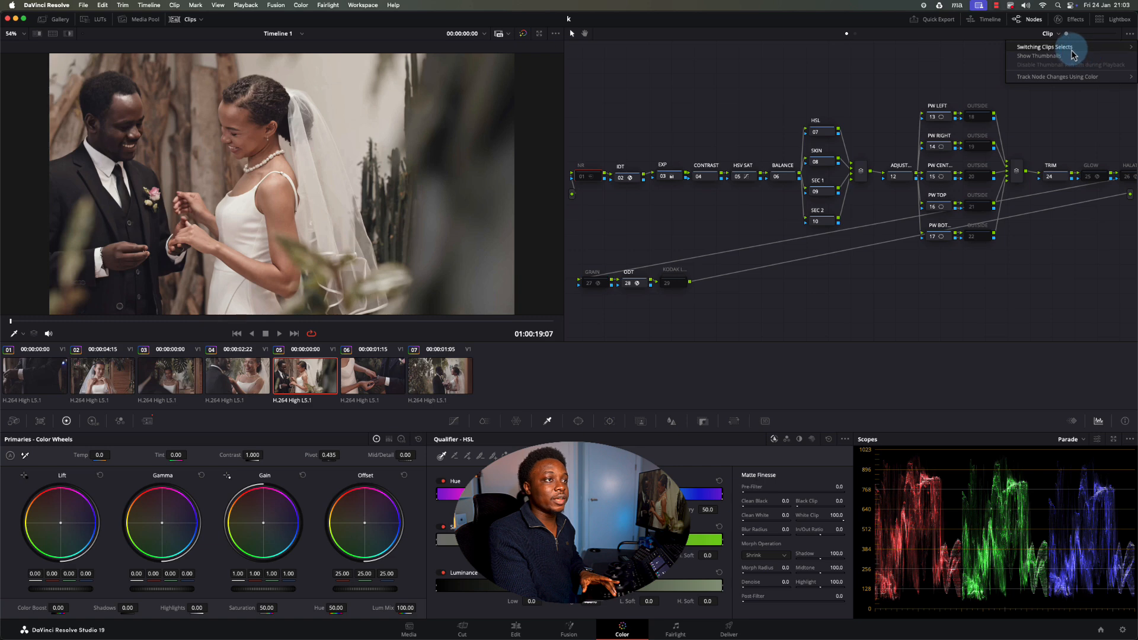
{"action": "left_click", "coordinate": [960, 75]}
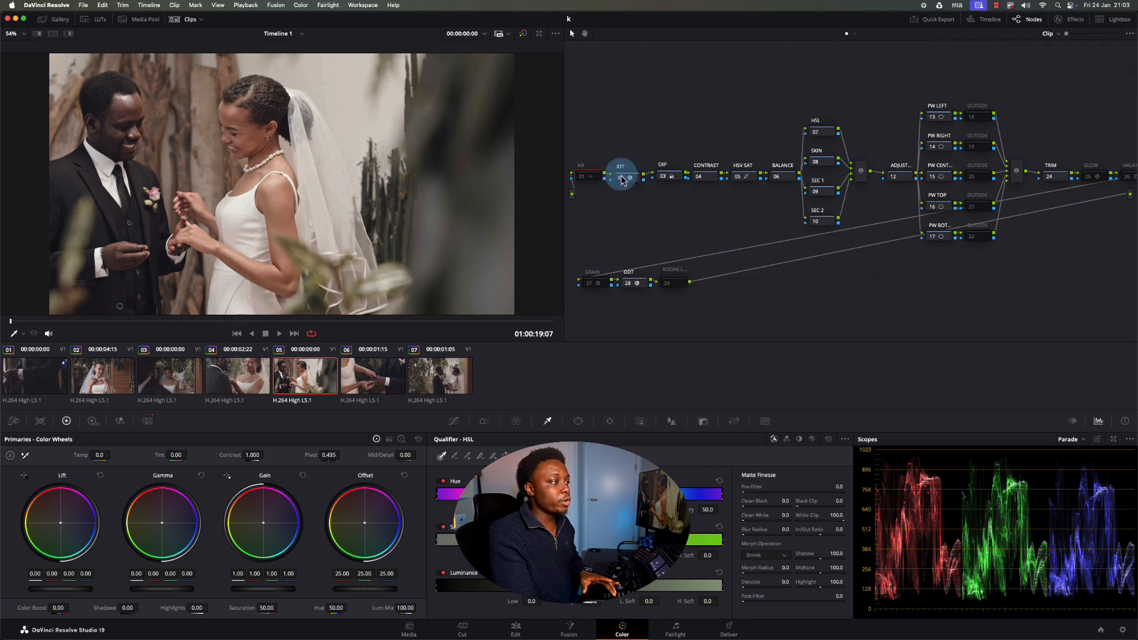
{"action": "left_click", "coordinate": [664, 176]}
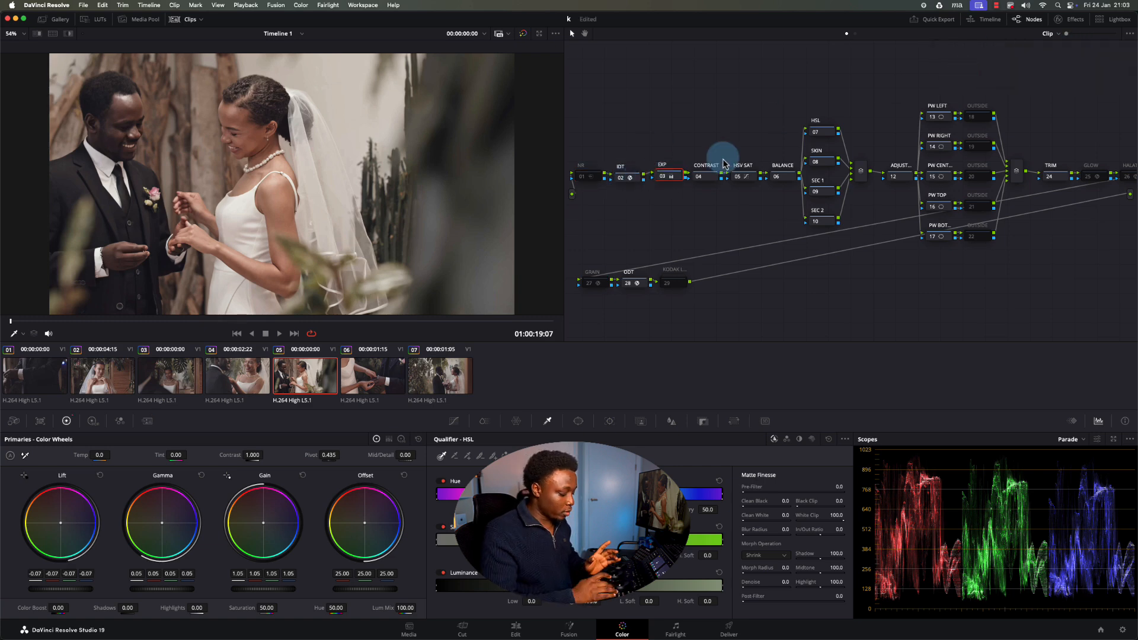
Step: Set clip 04's EXP lift to -0.04 and clip 05's EXP gamma to 0.03, comparing the two clips repeatedly
{"action": "key", "text": "Up"}
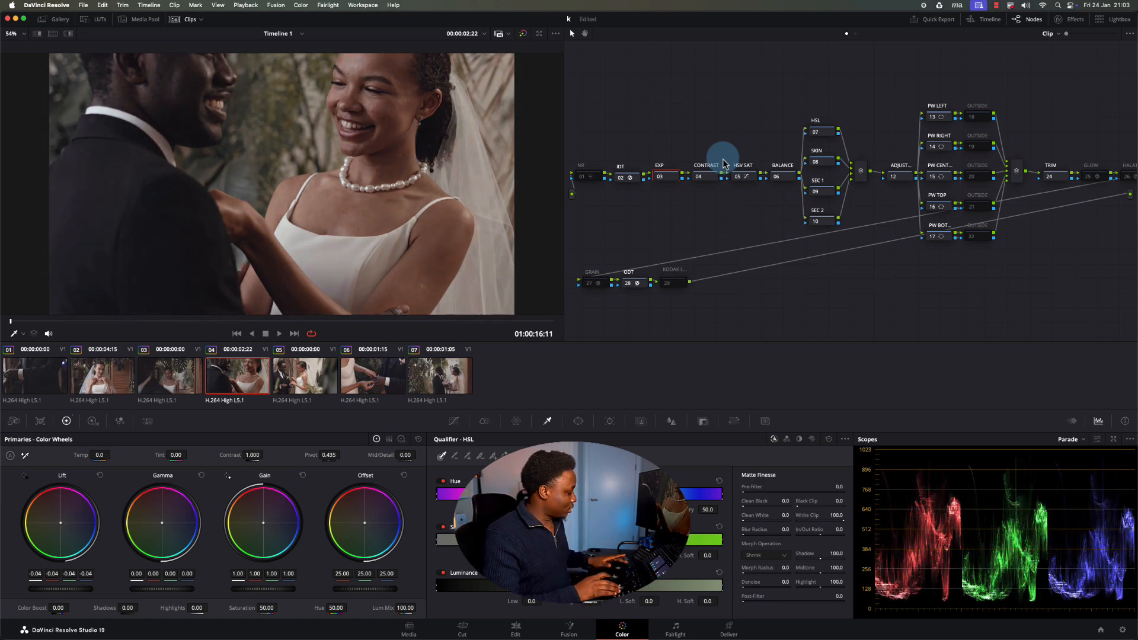
{"action": "key", "text": "Down"}
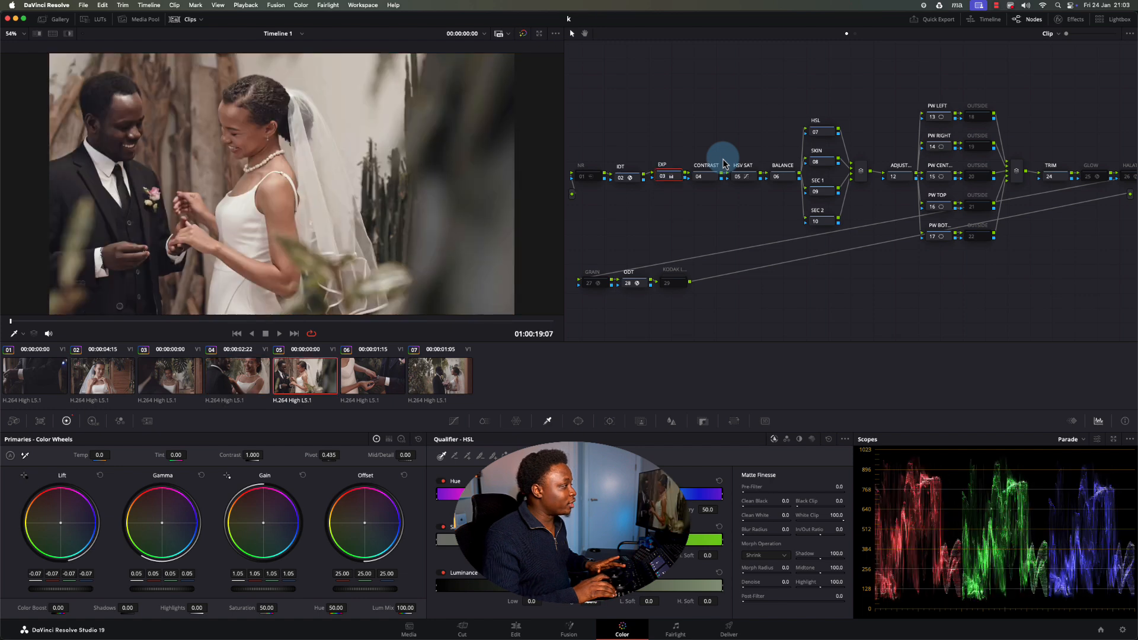
{"action": "key", "text": "Up"}
{"action": "key", "text": "Down"}
{"action": "key", "text": "Up"}
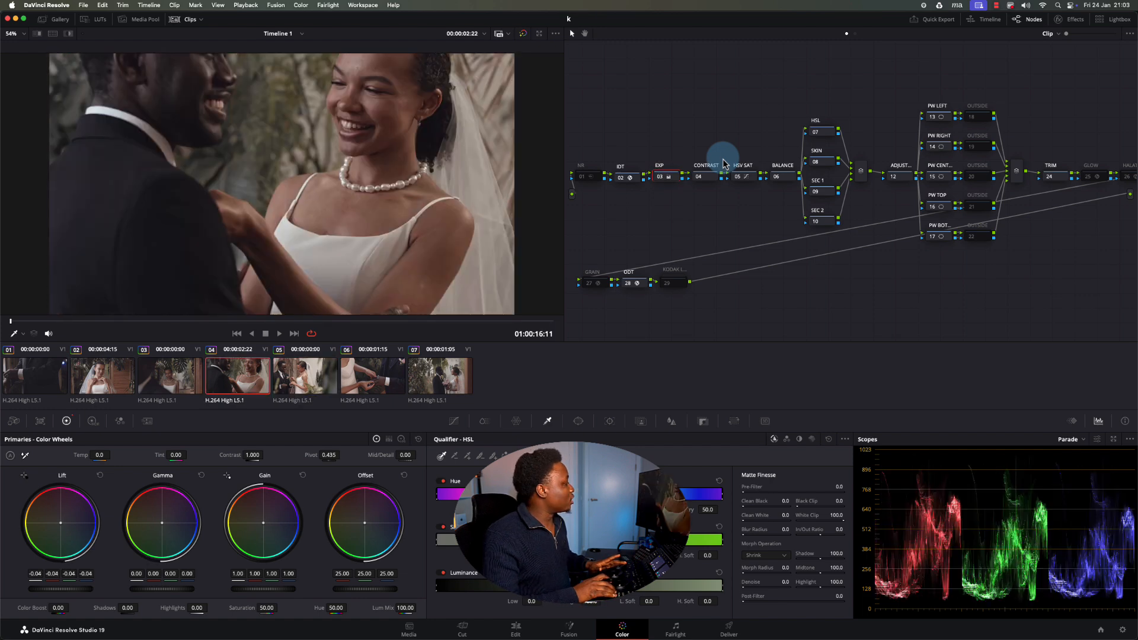
{"action": "key", "text": "Down"}
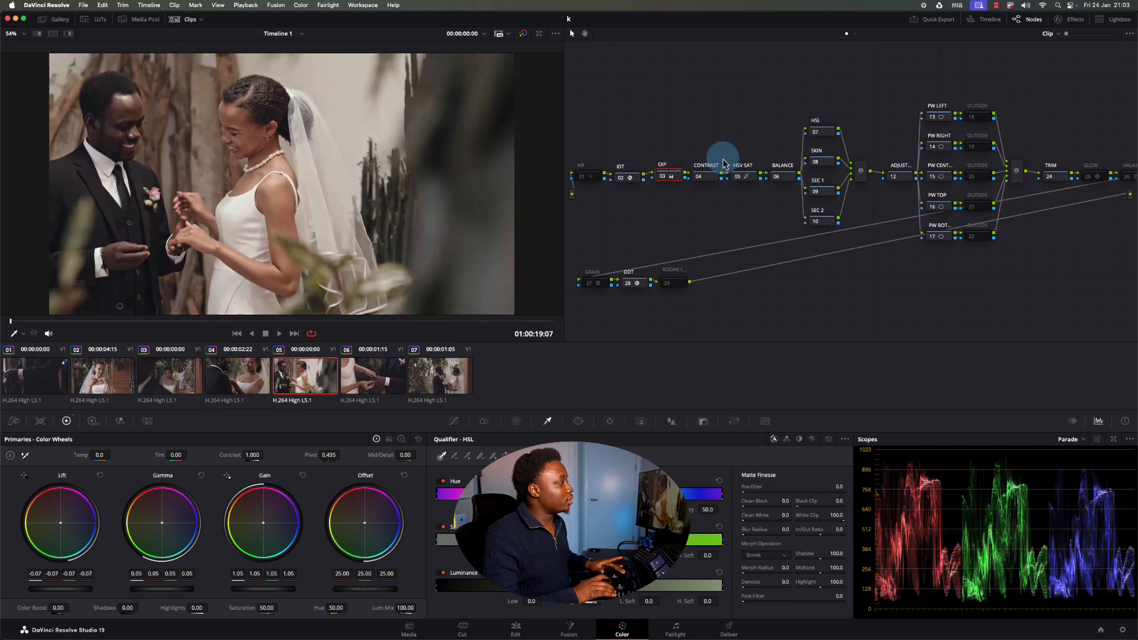
{"action": "key", "text": "Up"}
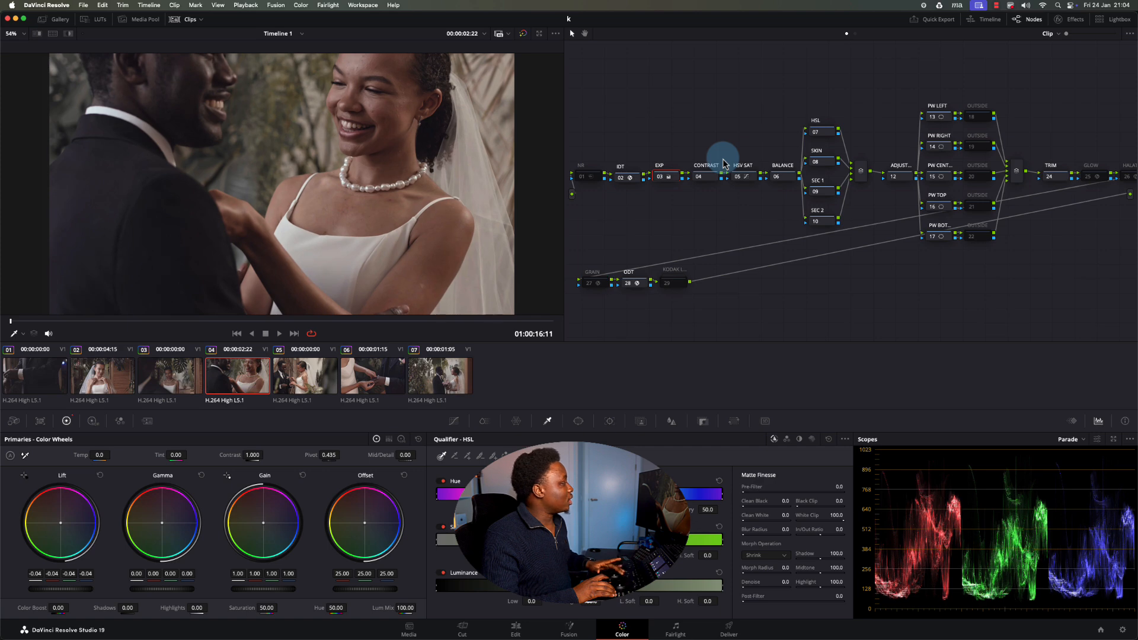
{"action": "key", "text": "Down"}
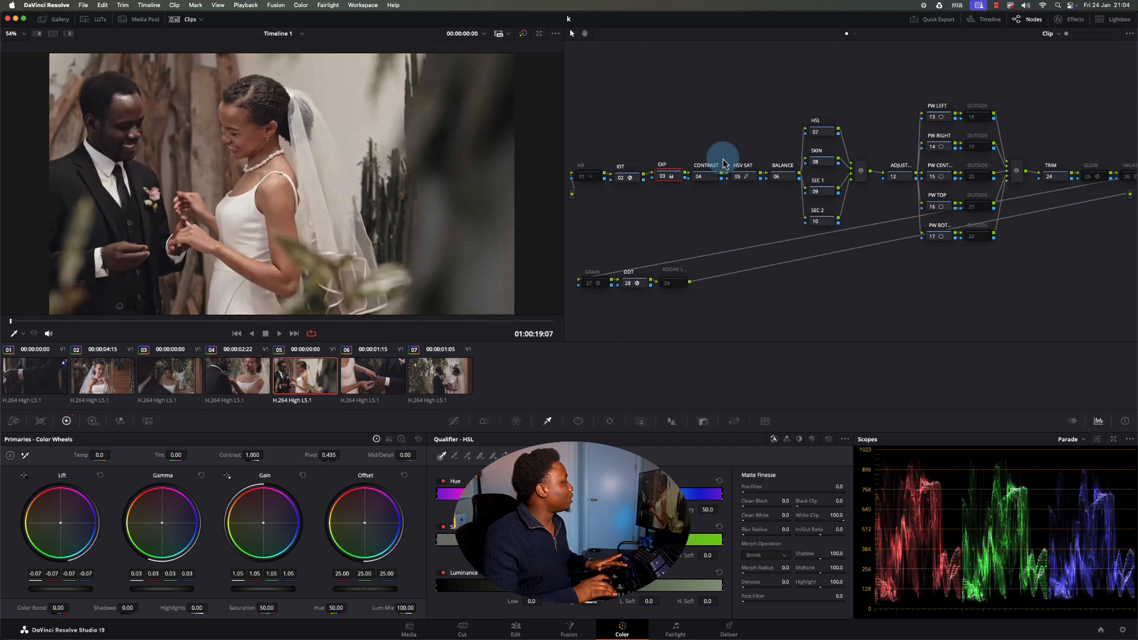
Step: Adjust clip 03's EXP node to lift -0.01, gamma -0.01 and gain 1.11, checking a frame of the couple near 01:00:14:18
{"action": "key", "text": "Up"}
{"action": "key", "text": "Up"}
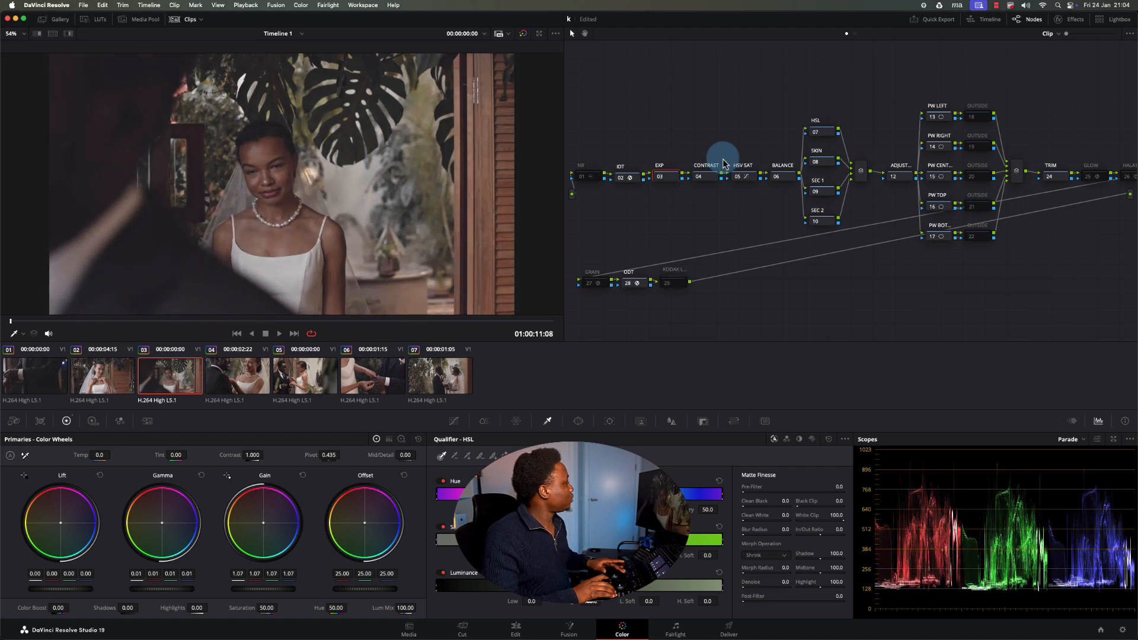
{"action": "key", "text": "Down"}
{"action": "key", "text": "Up"}
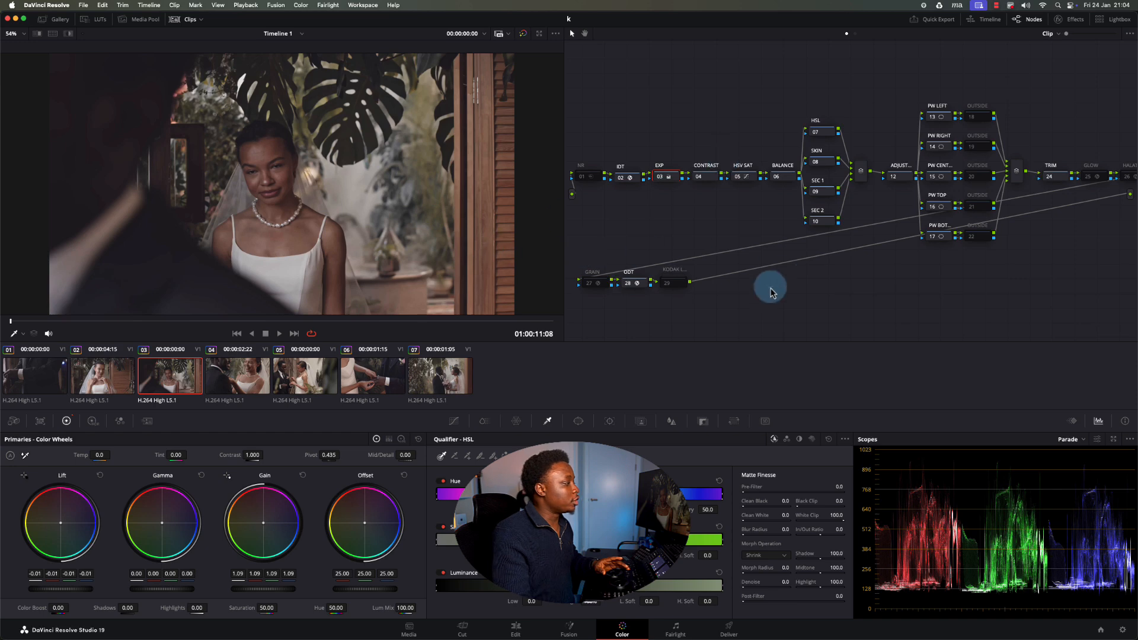
{"action": "left_click_drag", "start_coordinate": [147, 322], "coordinate": [375, 320]}
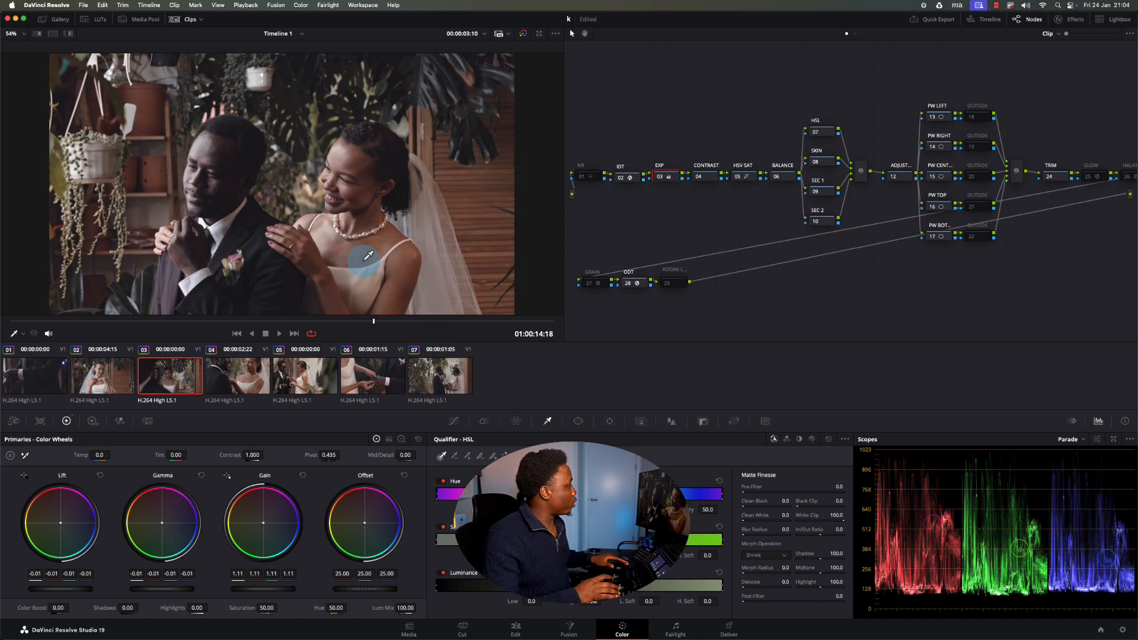
Step: Refine clip 04's EXP node to lift -0.05 and gamma 0.02, comparing it with the clips up to 06
{"action": "key", "text": "Down"}
{"action": "key", "text": "Down"}
{"action": "key", "text": "Down"}
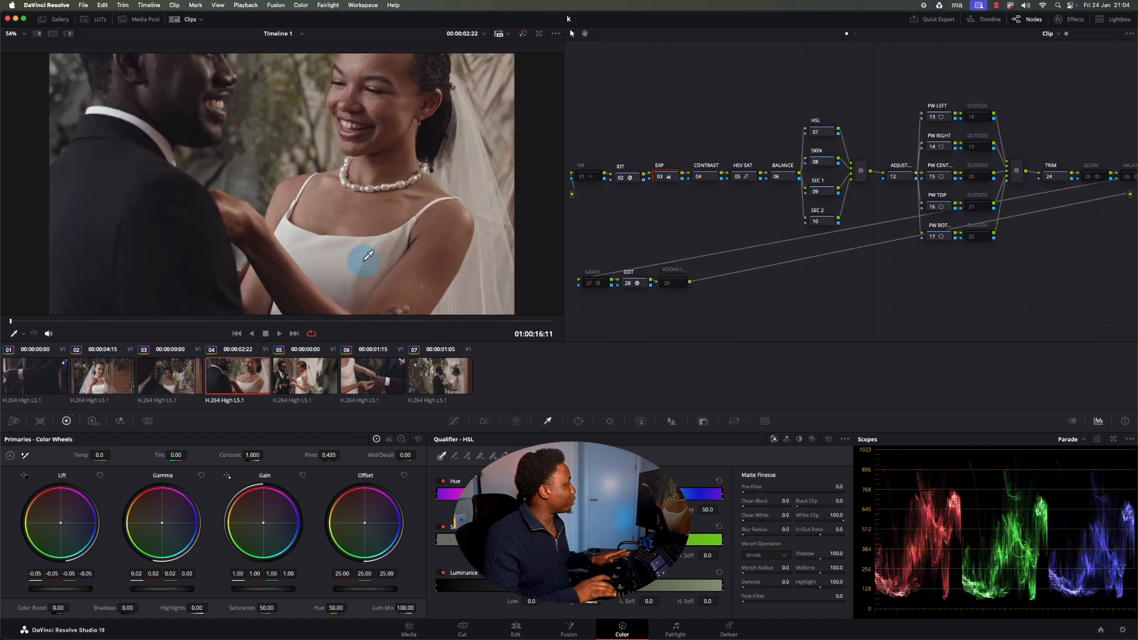
{"action": "key", "text": "Down"}
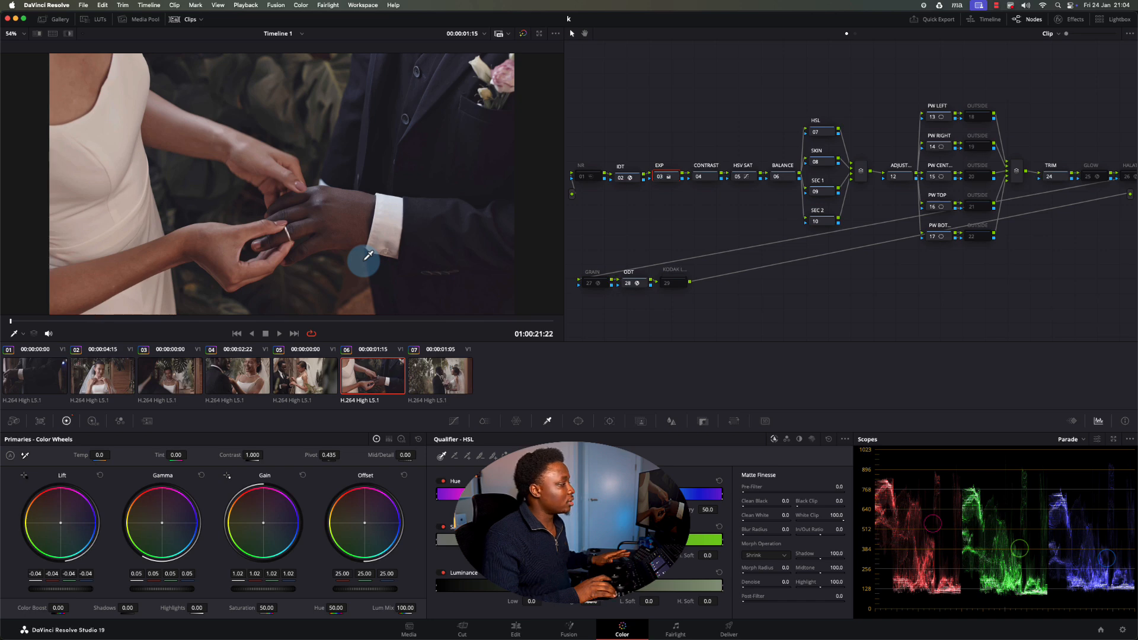
Step: Adjust clip 02's EXP node to lift -0.01 and gamma -0.01, comparing it with clip 03
{"action": "key", "text": "Up"}
{"action": "key", "text": "Up"}
{"action": "key", "text": "Up"}
{"action": "key", "text": "Up"}
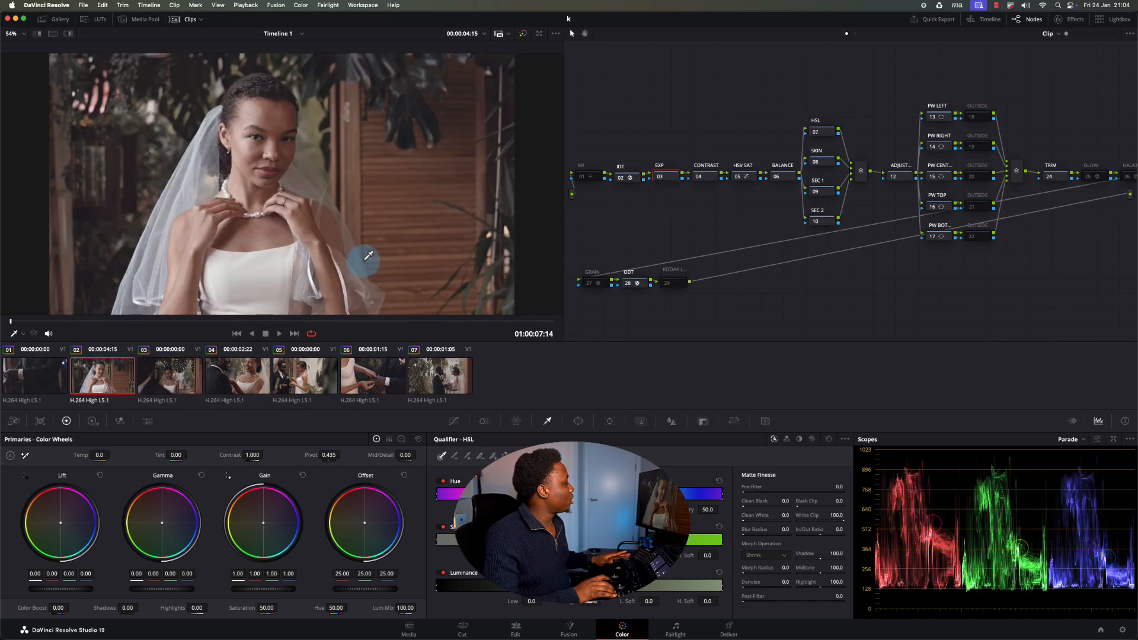
{"action": "key", "text": "Down"}
{"action": "key", "text": "Up"}
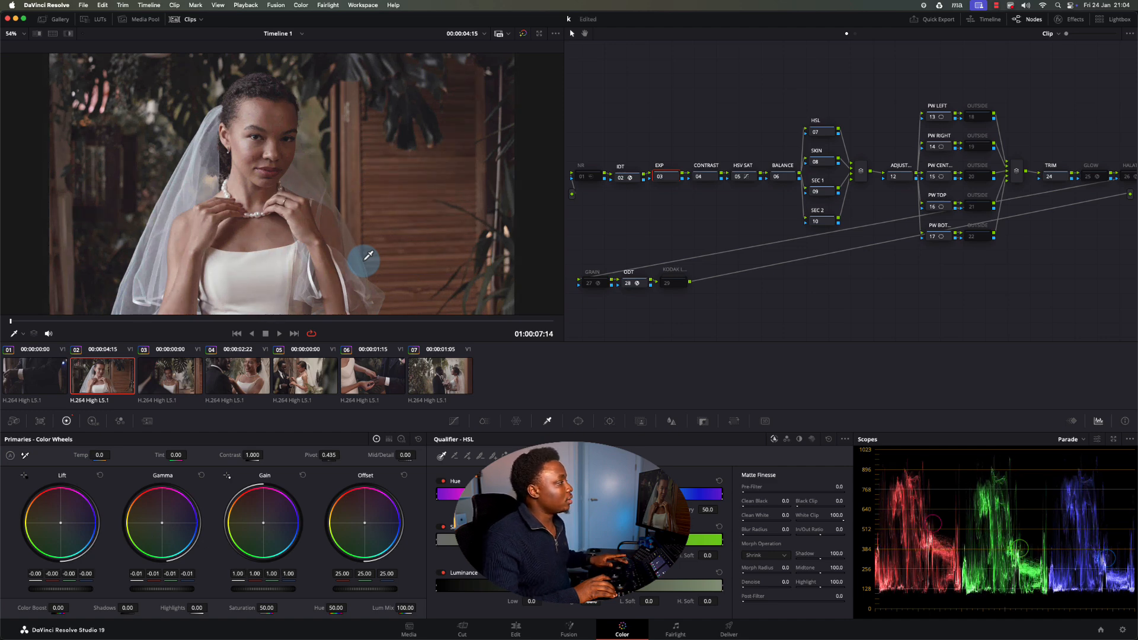
Step: Adjust clip 01's EXP node to lift -0.01, gamma 0.01 and gain 1.02, and compare it with the clips up to 06
{"action": "key", "text": "Up"}
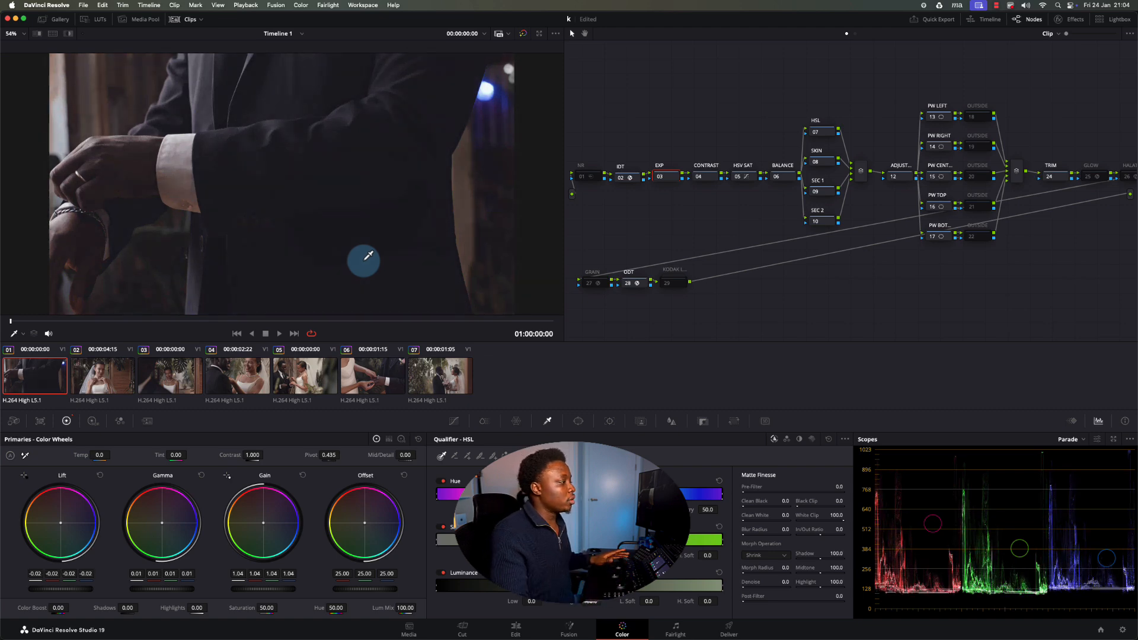
{"action": "left_click_drag", "start_coordinate": [325, 322], "coordinate": [512, 265]}
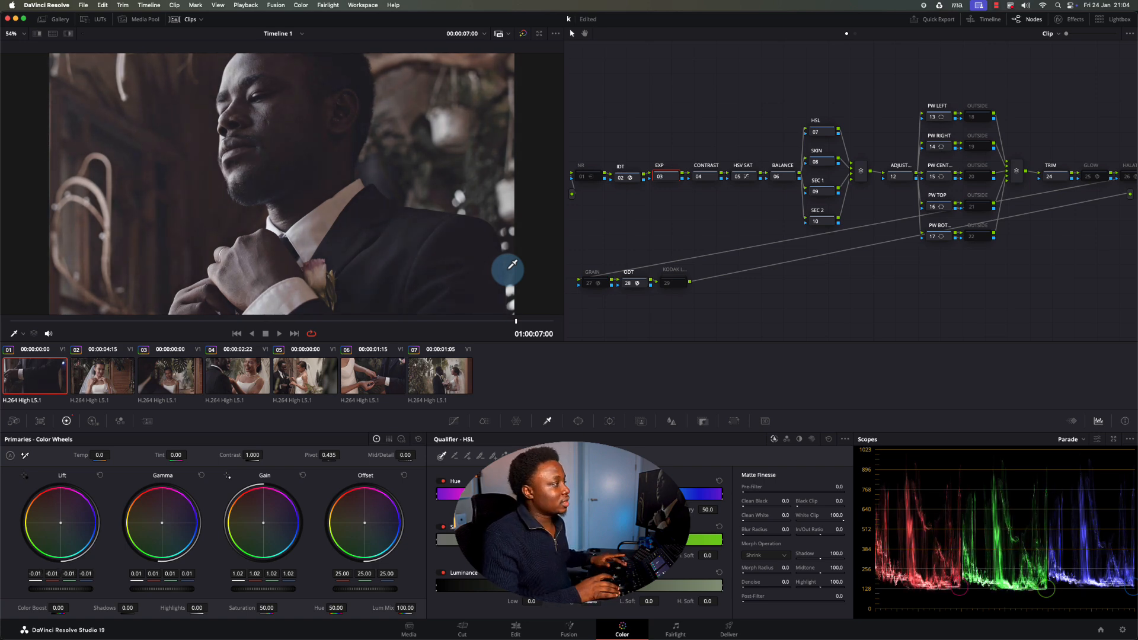
{"action": "key", "text": "Down"}
{"action": "key", "text": "Down"}
{"action": "key", "text": "Down"}
{"action": "key", "text": "Down"}
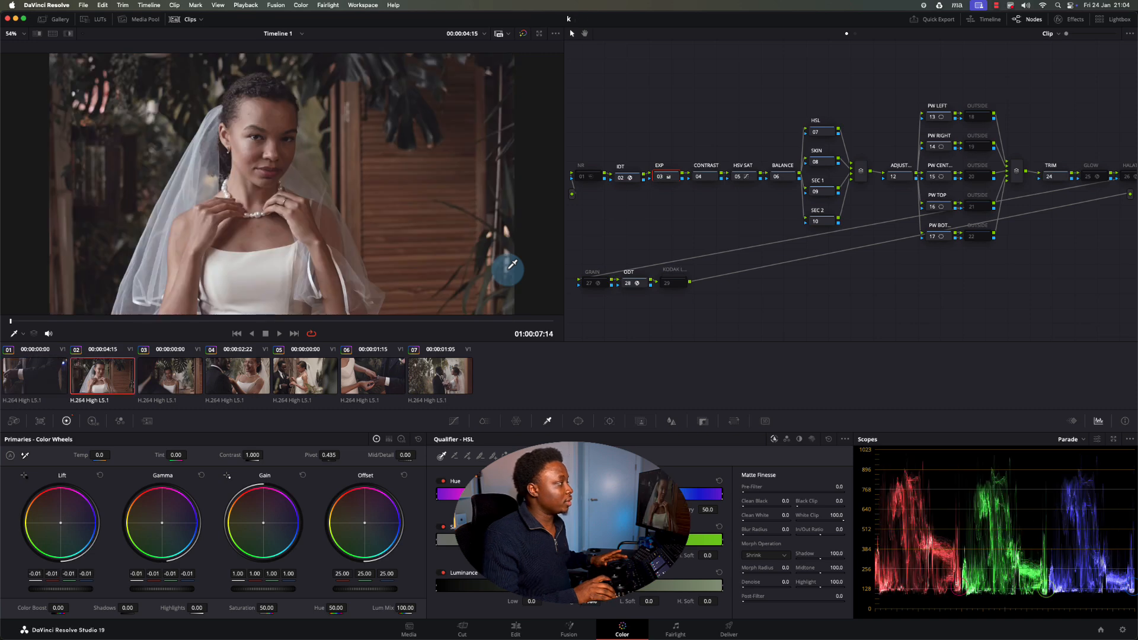
{"action": "key", "text": "Down"}
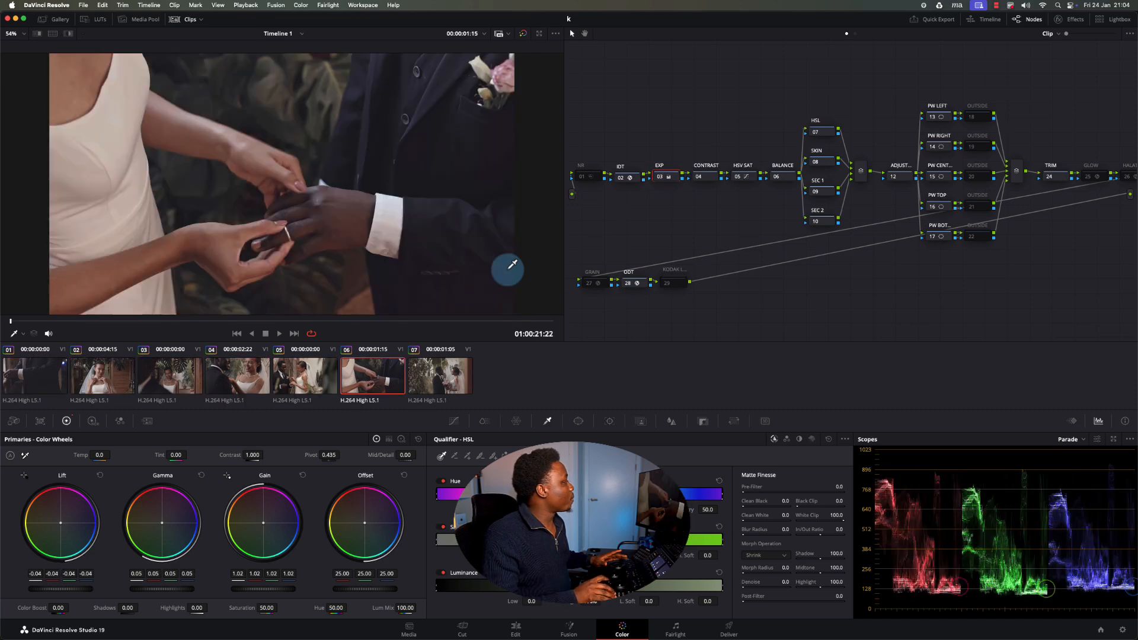
Step: Set clip 07's EXP lift to -0.02, comparing its exposure with clip 06
{"action": "key", "text": "Down"}
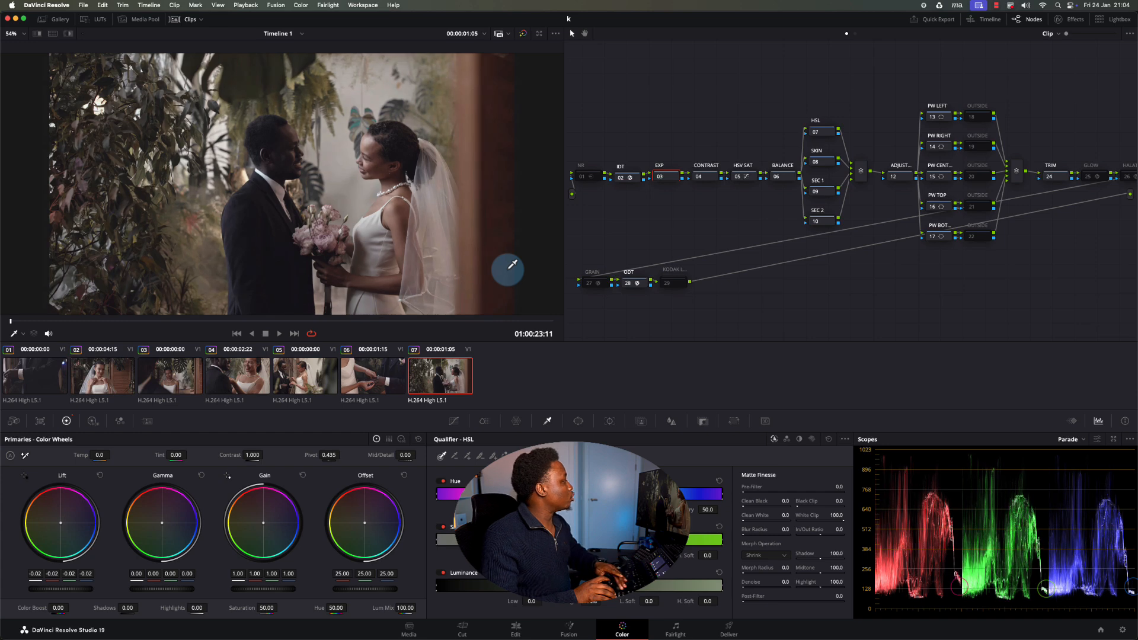
{"action": "key", "text": "Up"}
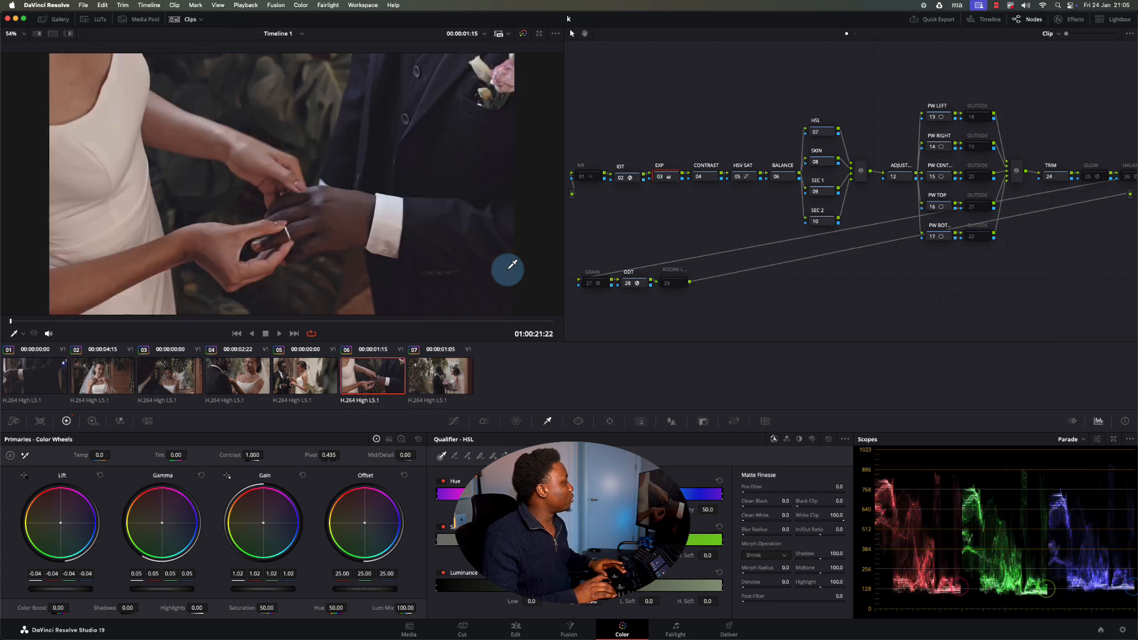
{"action": "key", "text": "Down"}
{"action": "key", "text": "Up"}
Step: Set clip 05's EXP gain to 1.03, and return to clip 01 to raise its EXP lift to 0.00
{"action": "key", "text": "Up"}
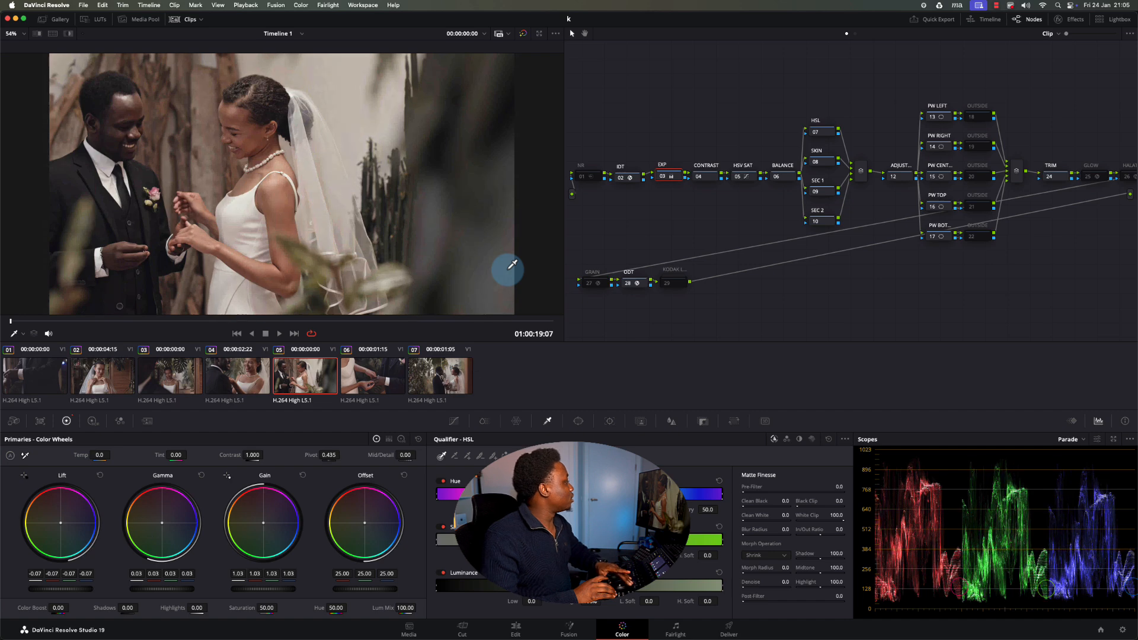
{"action": "key", "text": "Up"}
{"action": "key", "text": "Up"}
{"action": "key", "text": "Up"}
{"action": "key", "text": "Up"}
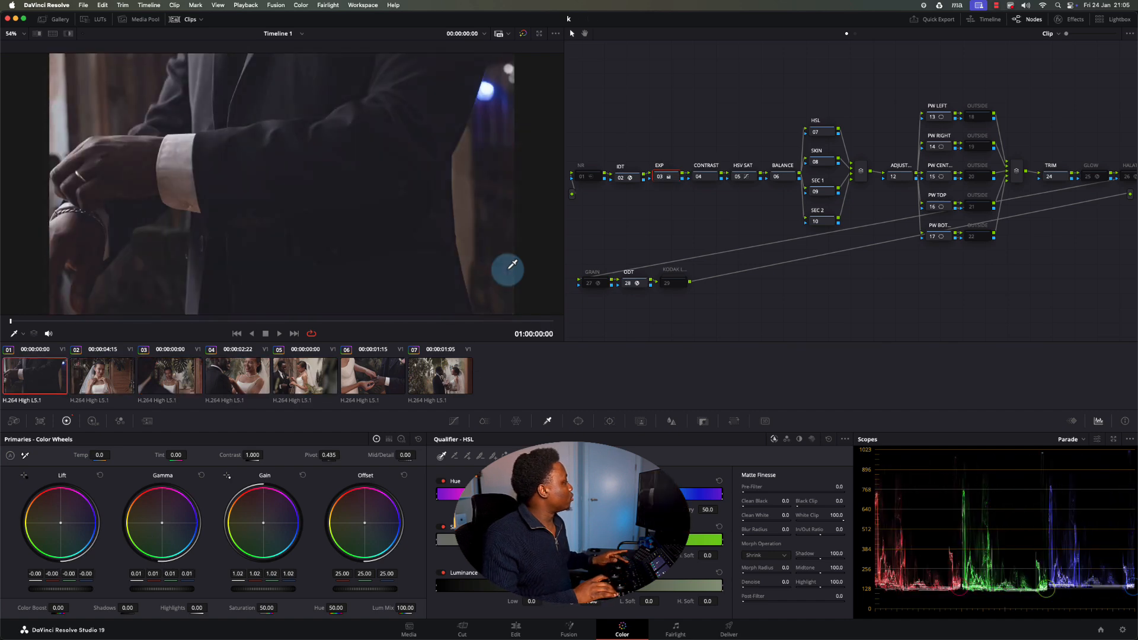
Step: Review the exposure match from clip to clip, starting at clip 01
{"action": "key", "text": "Down"}
{"action": "key", "text": "Down"}
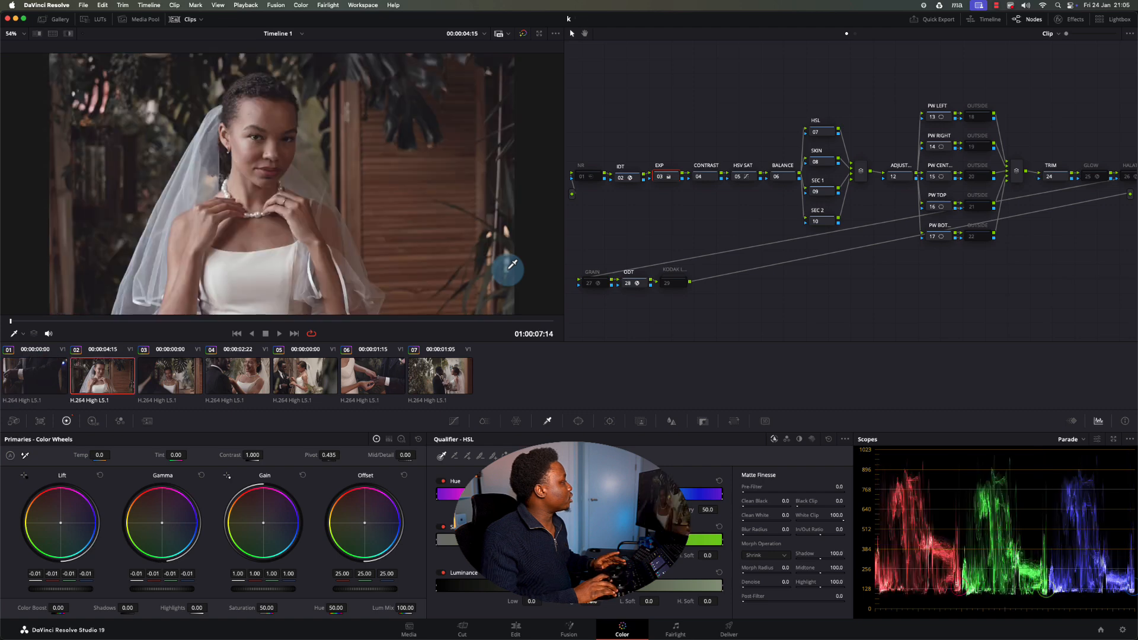
{"action": "key", "text": "Down"}
{"action": "key", "text": "Down"}
{"action": "key", "text": "Down"}
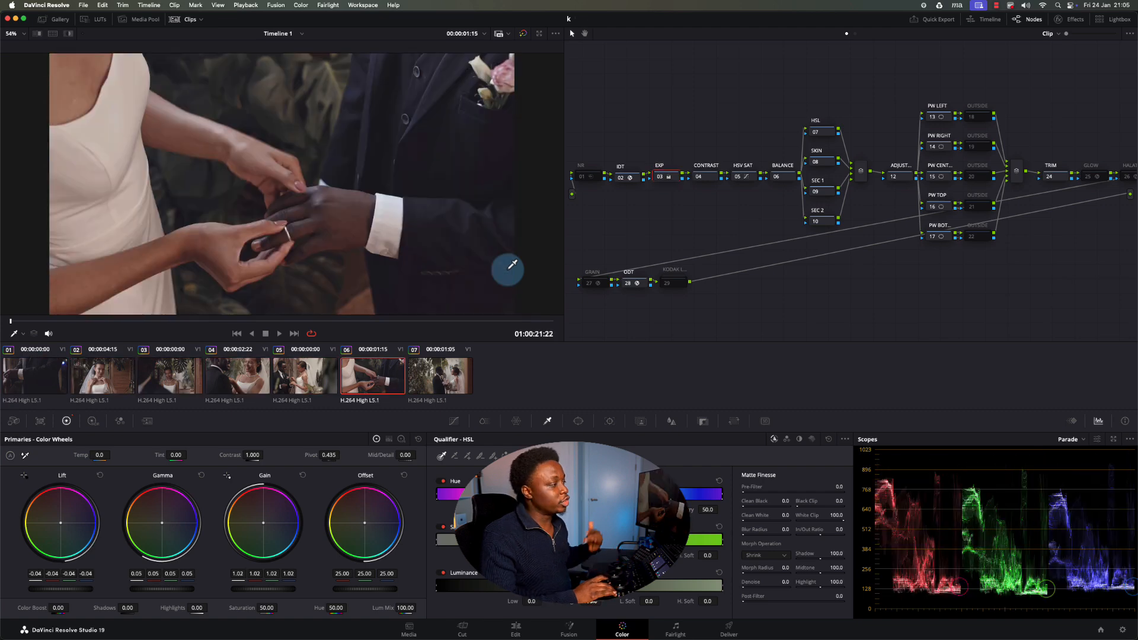
{"action": "key", "text": "Down"}
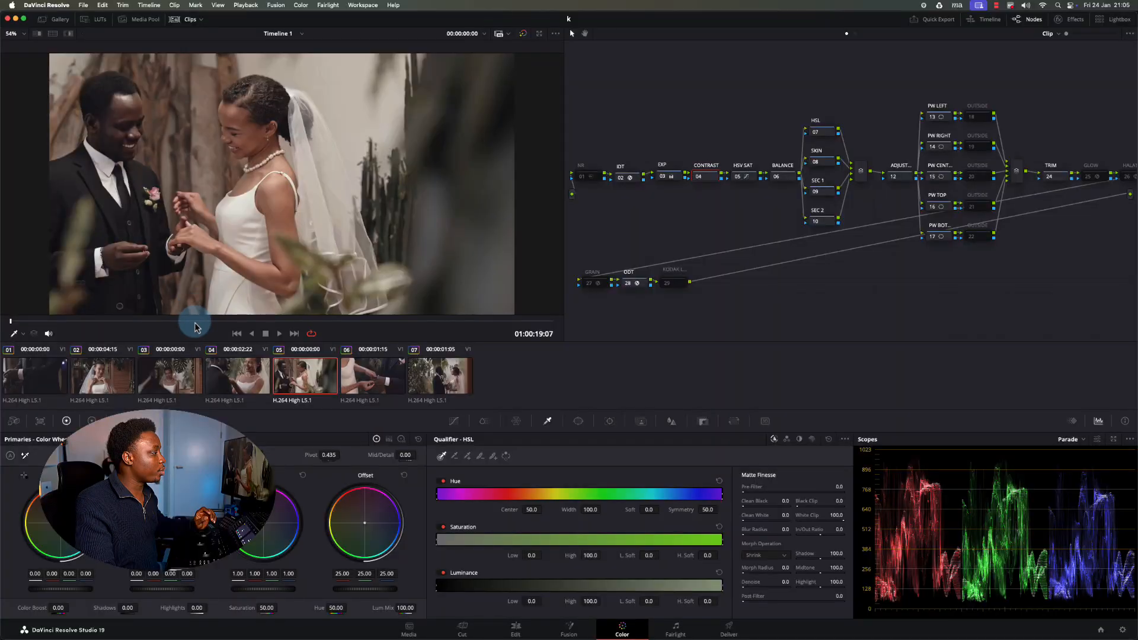
Step: Set contrast 1.193 and pivot 0.347 on clip 05's CONTRAST node at 01:00:20:23, and compare with the node off and on
{"action": "left_click_drag", "start_coordinate": [349, 323], "coordinate": [358, 322]}
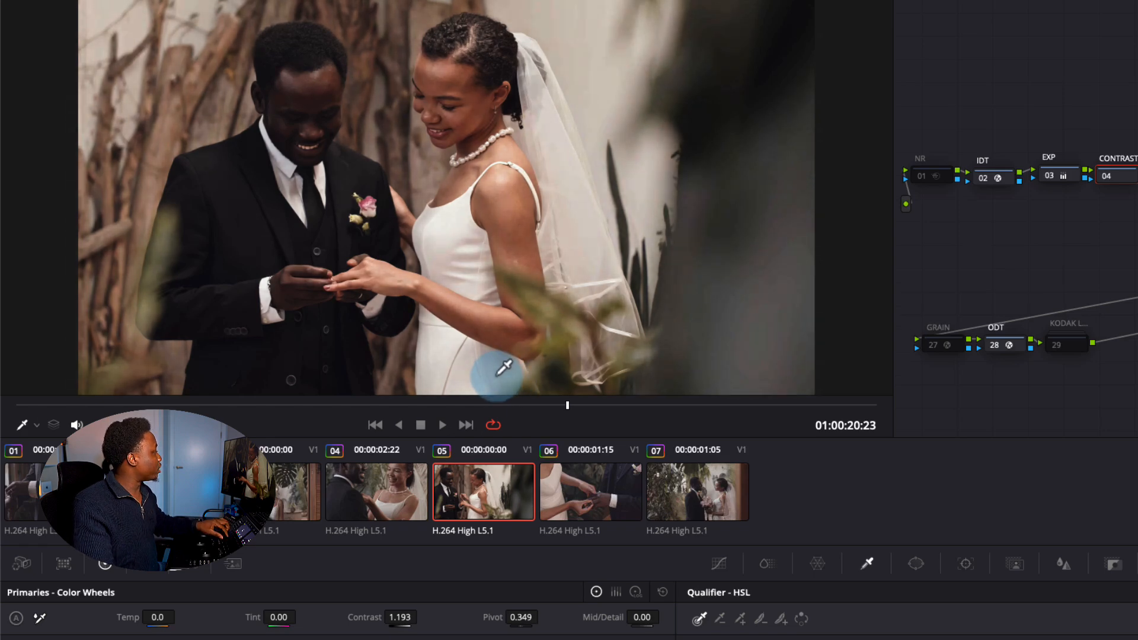
{"action": "key", "text": "ctrl+d"}
{"action": "key", "text": "ctrl+d"}
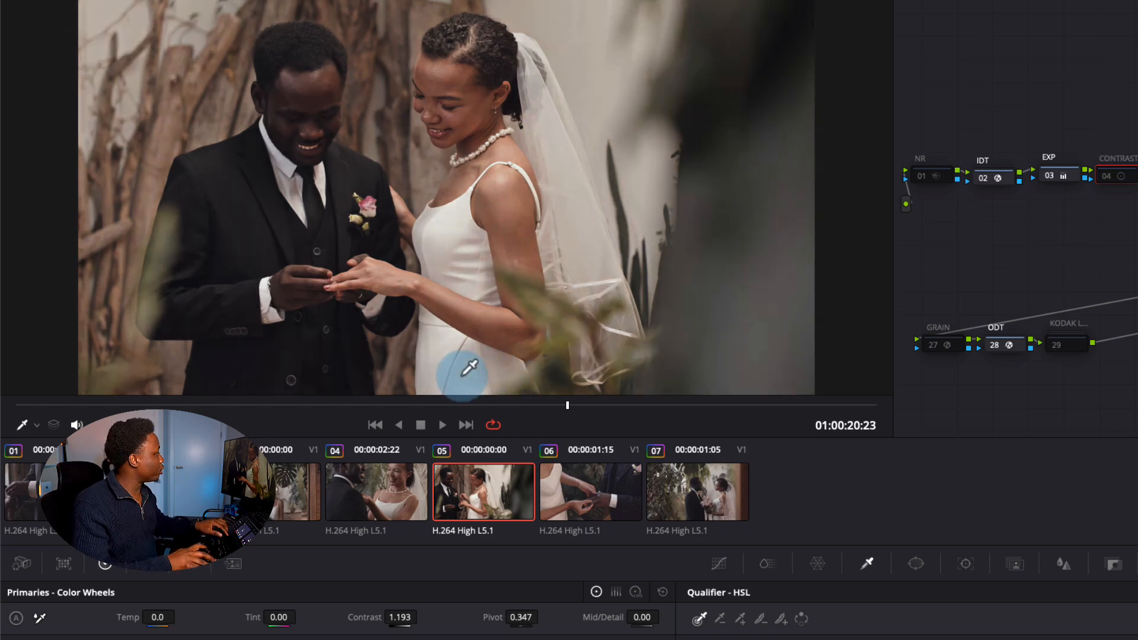
{"action": "key", "text": "ctrl+d"}
{"action": "key", "text": "ctrl+d"}
{"action": "key", "text": "ctrl+d"}
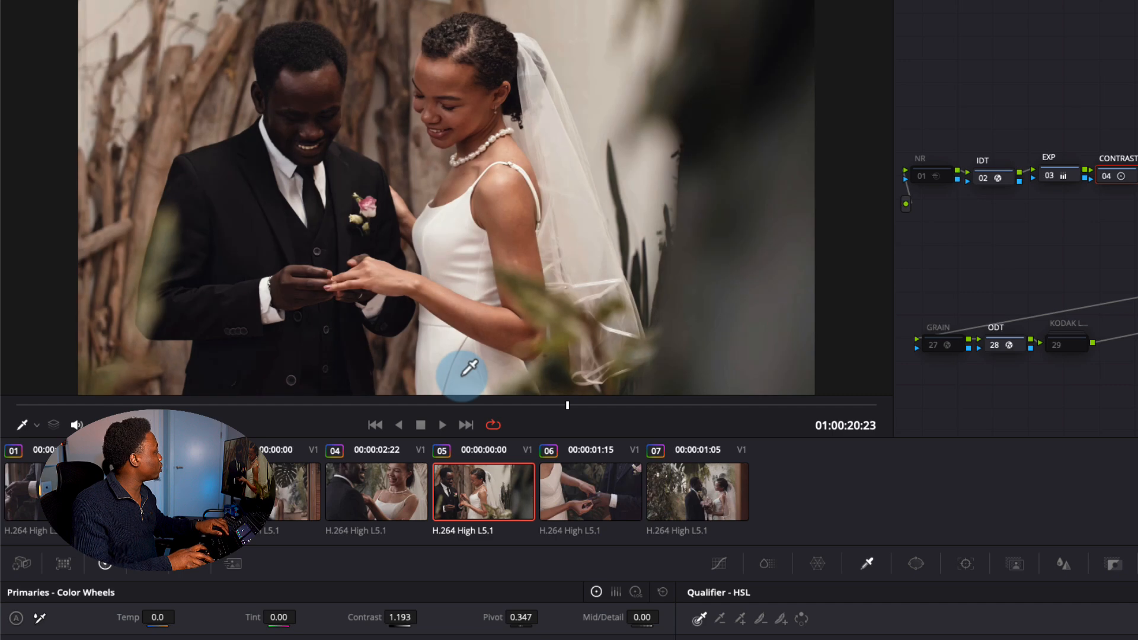
Step: Refine clip 05's CONTRAST node to contrast 1.206 and pivot 0.322, comparing before and after
{"action": "key", "text": "ctrl+d"}
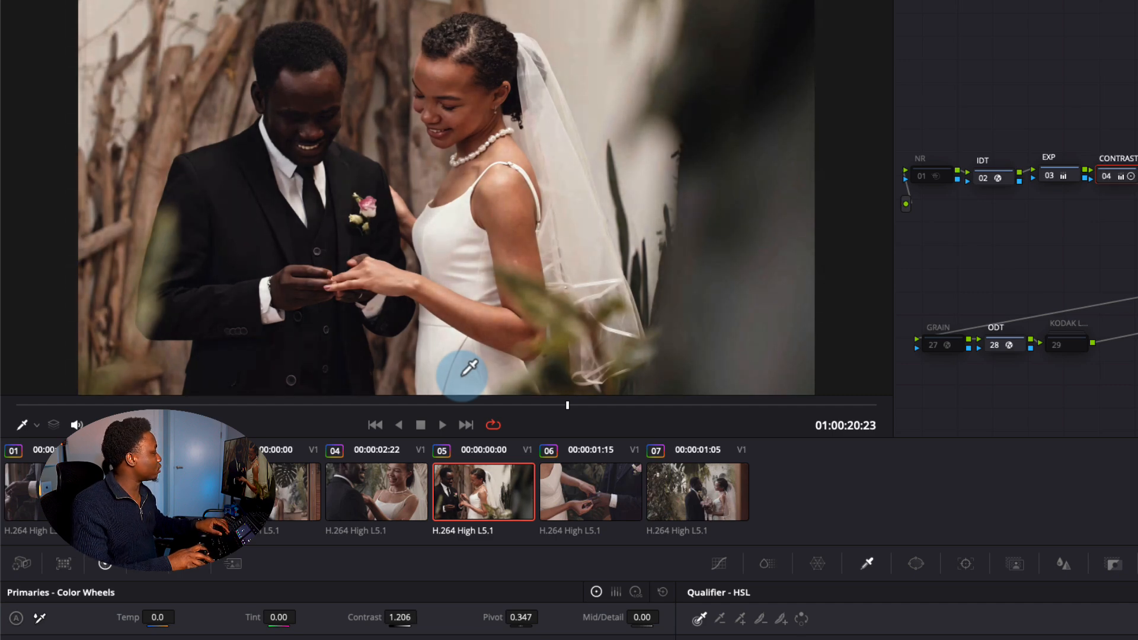
{"action": "key", "text": "ctrl+d"}
{"action": "key", "text": "ctrl+d"}
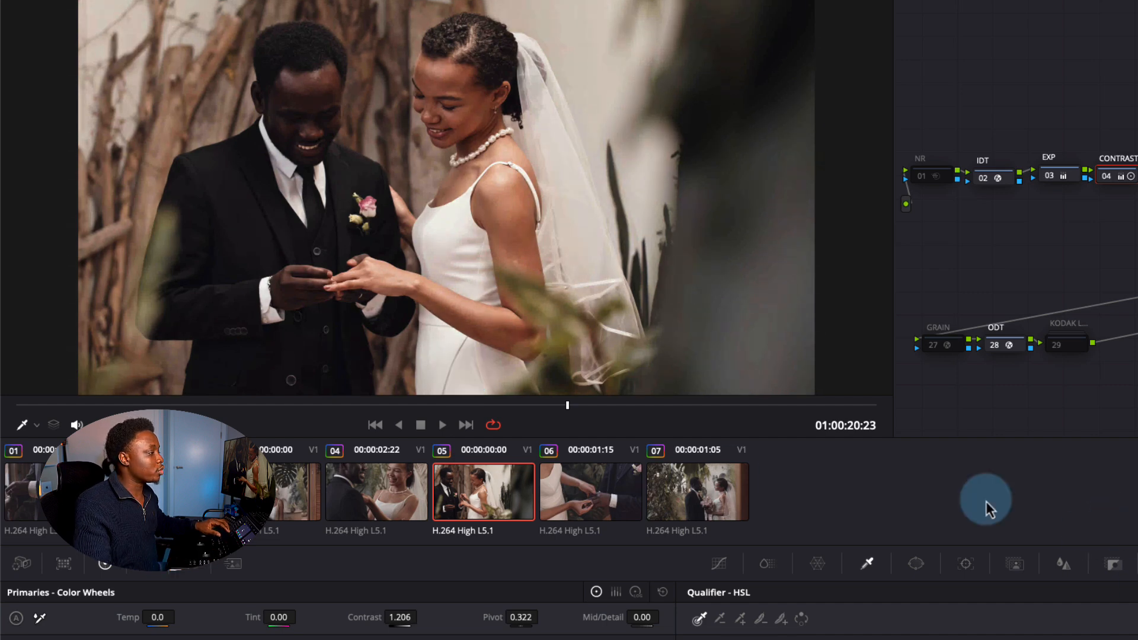
Step: Ease clip 05's CONTRAST node to contrast 1.168 and pivot 0.344, checking the look along the clip
{"action": "left_click_drag", "start_coordinate": [719, 404], "coordinate": [486, 409]}
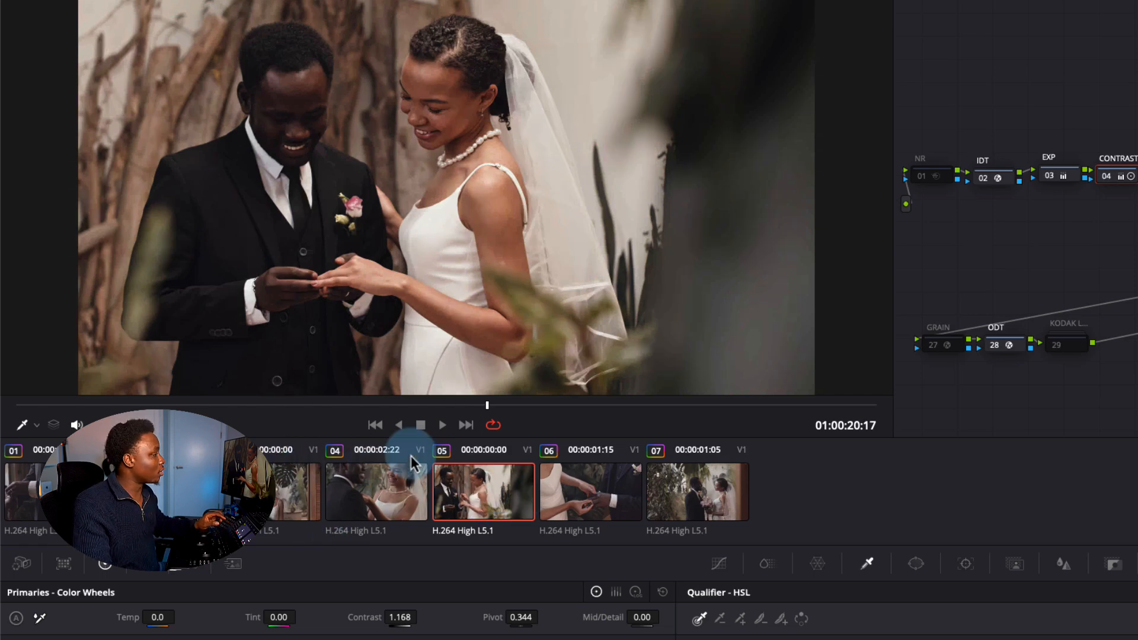
{"action": "left_click", "coordinate": [314, 406]}
{"action": "left_click_drag", "start_coordinate": [364, 401], "coordinate": [621, 406]}
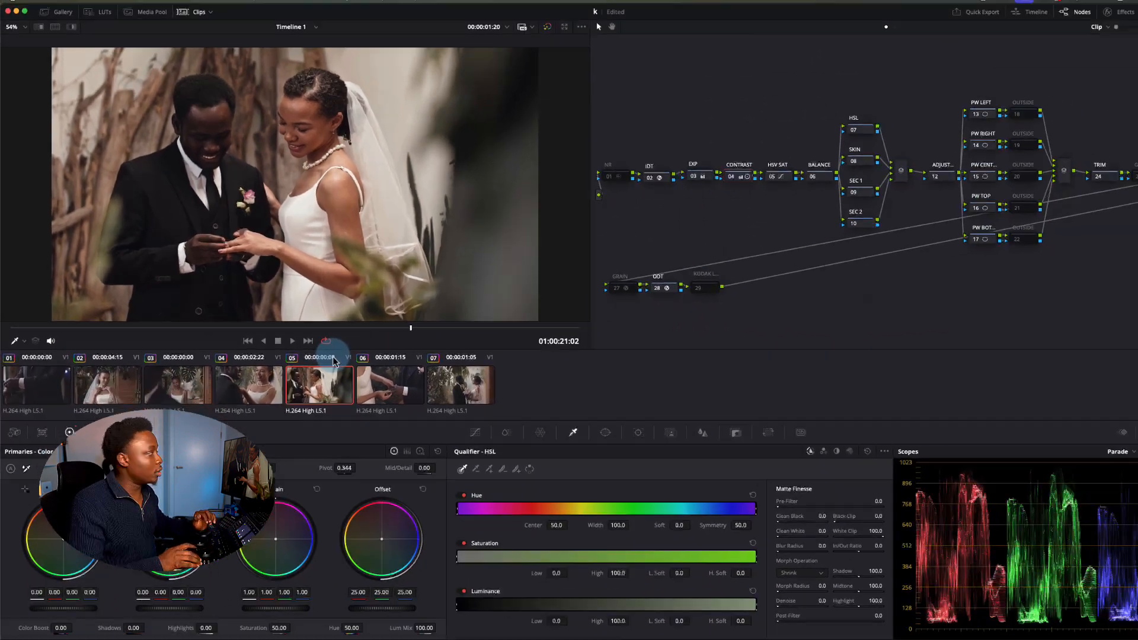
Step: Set clip 04's CONTRAST node to contrast 1.153 and pivot 0.437, alternating with clip 05 to match them
{"action": "key", "text": "Up"}
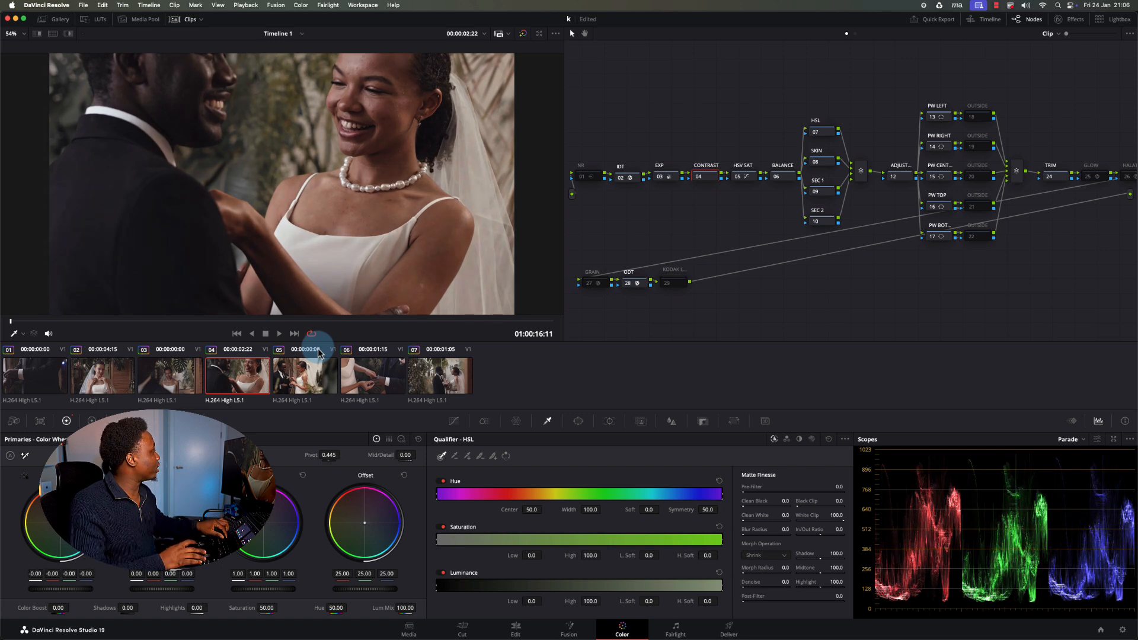
{"action": "key", "text": "Down"}
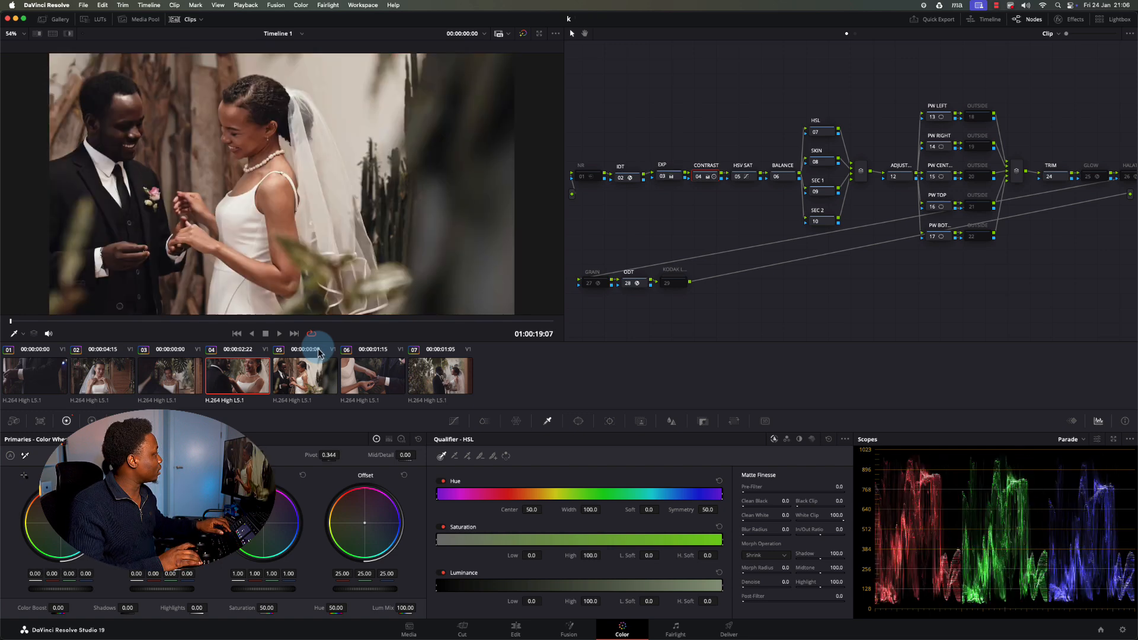
{"action": "key", "text": "Up"}
{"action": "key", "text": "Down"}
{"action": "key", "text": "Up"}
{"action": "key", "text": "Down"}
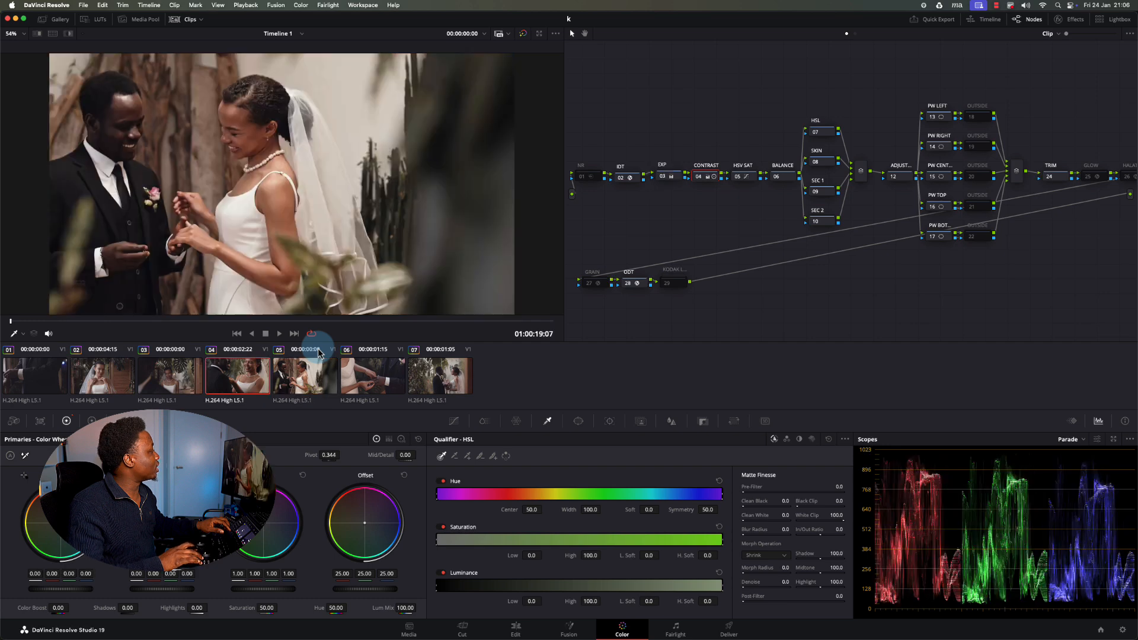
{"action": "key", "text": "Up"}
{"action": "key", "text": "Down"}
{"action": "key", "text": "Up"}
{"action": "key", "text": "Down"}
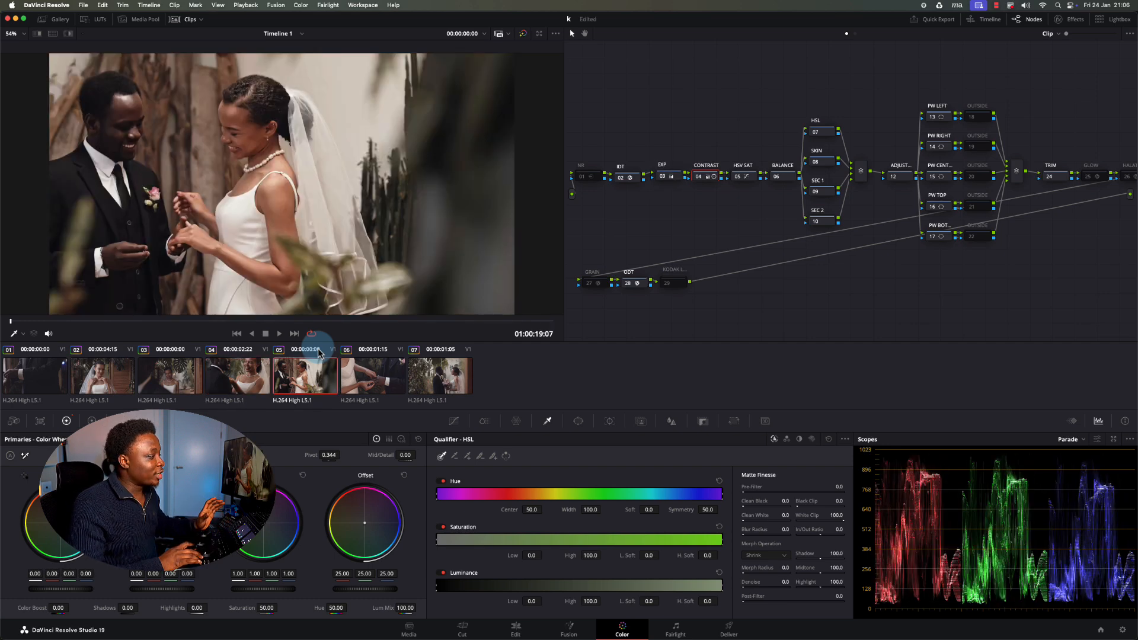
Step: Set clip 03's CONTRAST node to contrast 1.178 and pivot 0.400, comparing it with clip 04
{"action": "key", "text": "Up"}
{"action": "key", "text": "Up"}
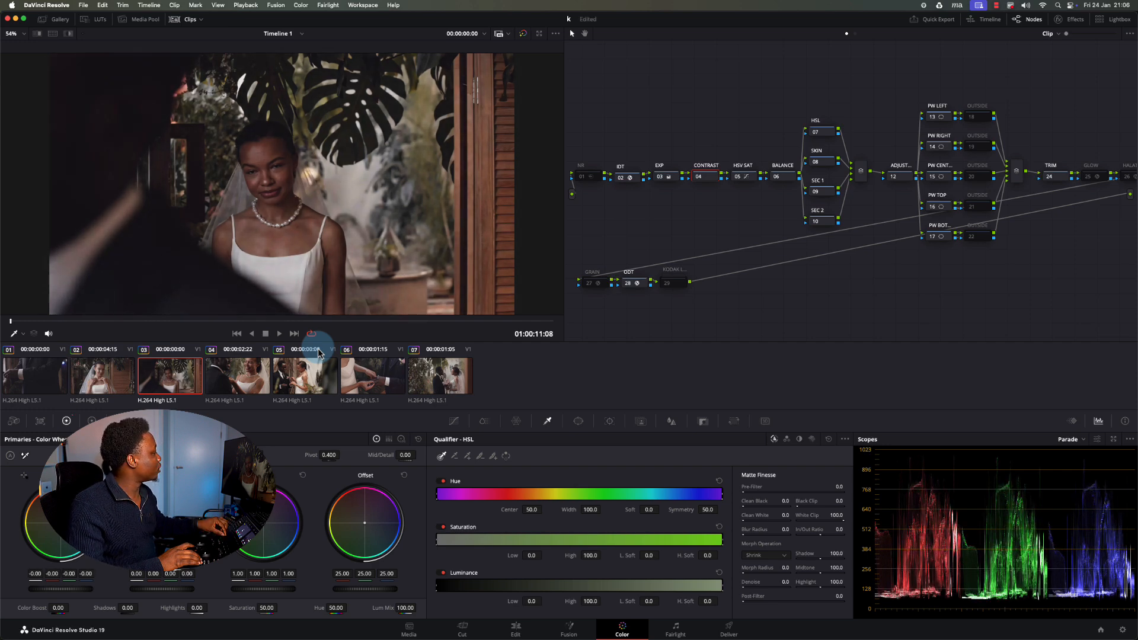
{"action": "key", "text": "Down"}
{"action": "key", "text": "Up"}
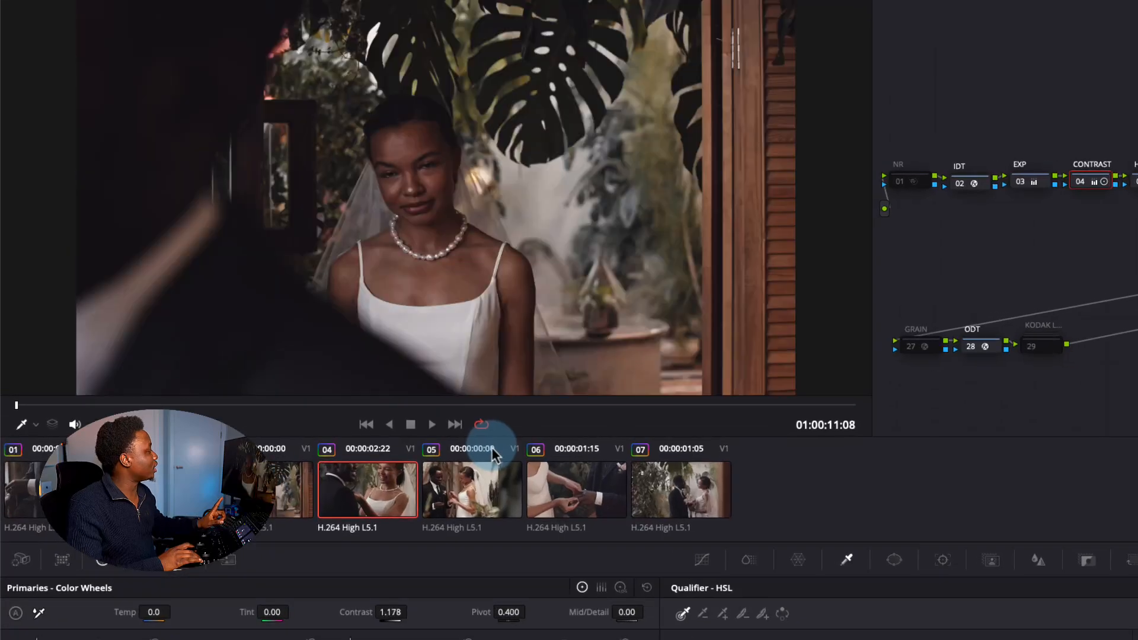
{"action": "key", "text": "Down"}
{"action": "key", "text": "Up"}
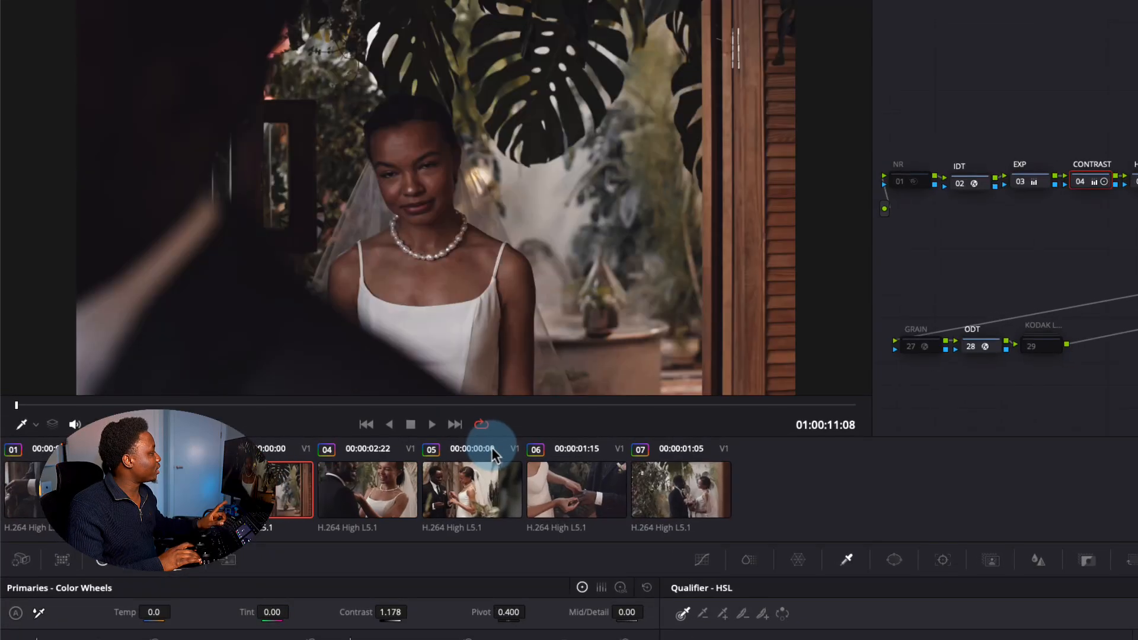
Step: Set the CONTRAST node to contrast 1.128 and pivot 0.448 on clip 02, and to contrast 1.150 and pivot 0.453 on clip 01
{"action": "key", "text": "Down"}
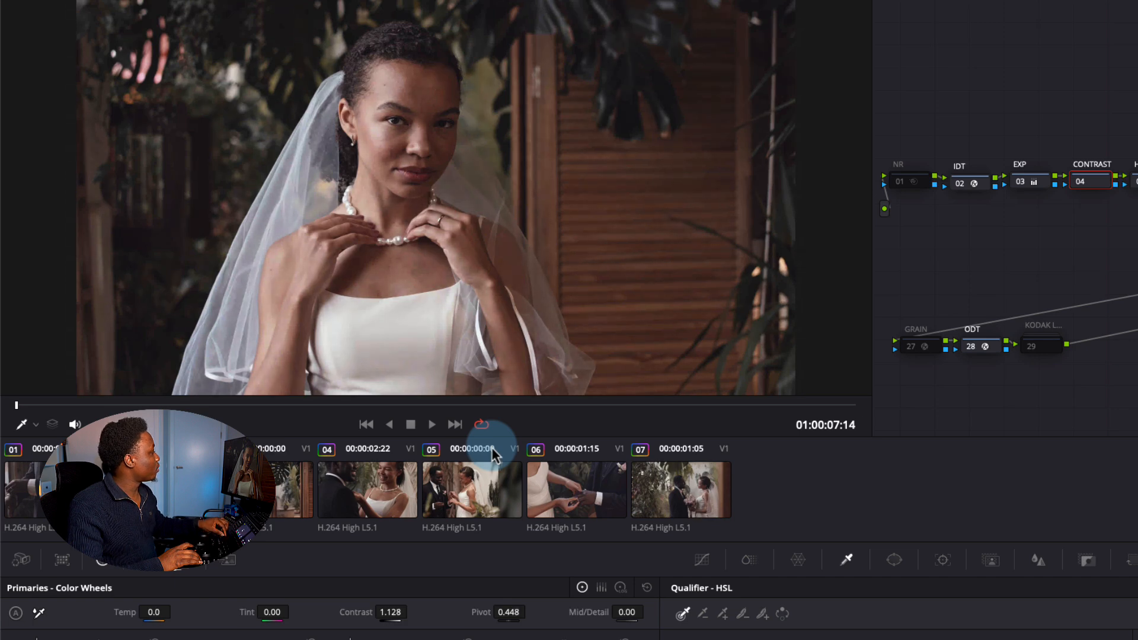
{"action": "key", "text": "Up"}
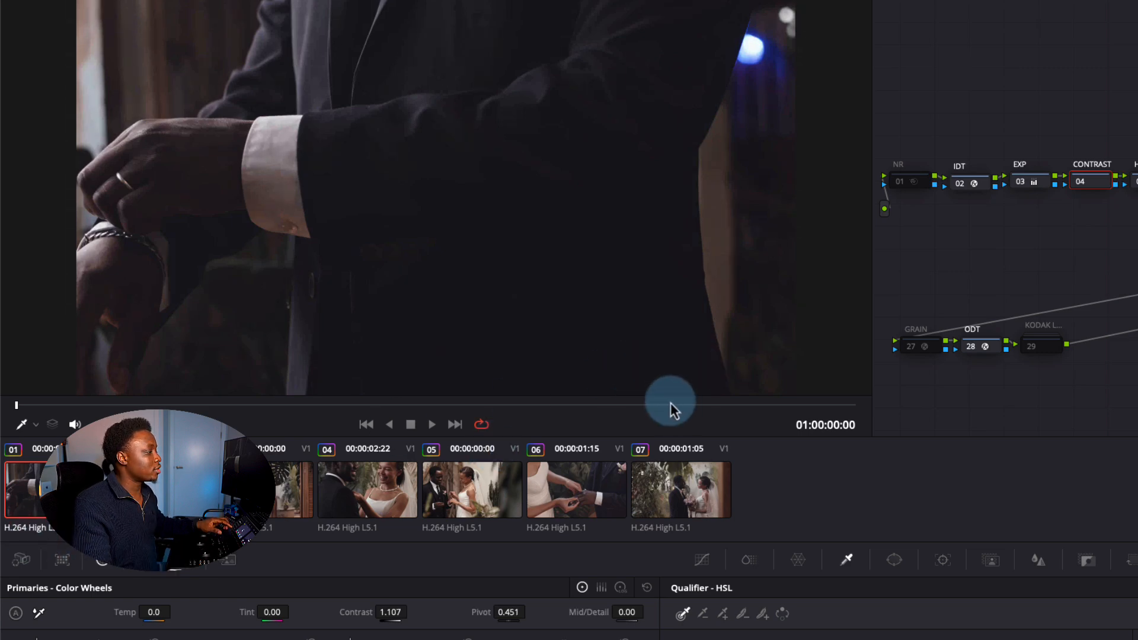
{"action": "left_click_drag", "start_coordinate": [667, 403], "coordinate": [815, 406]}
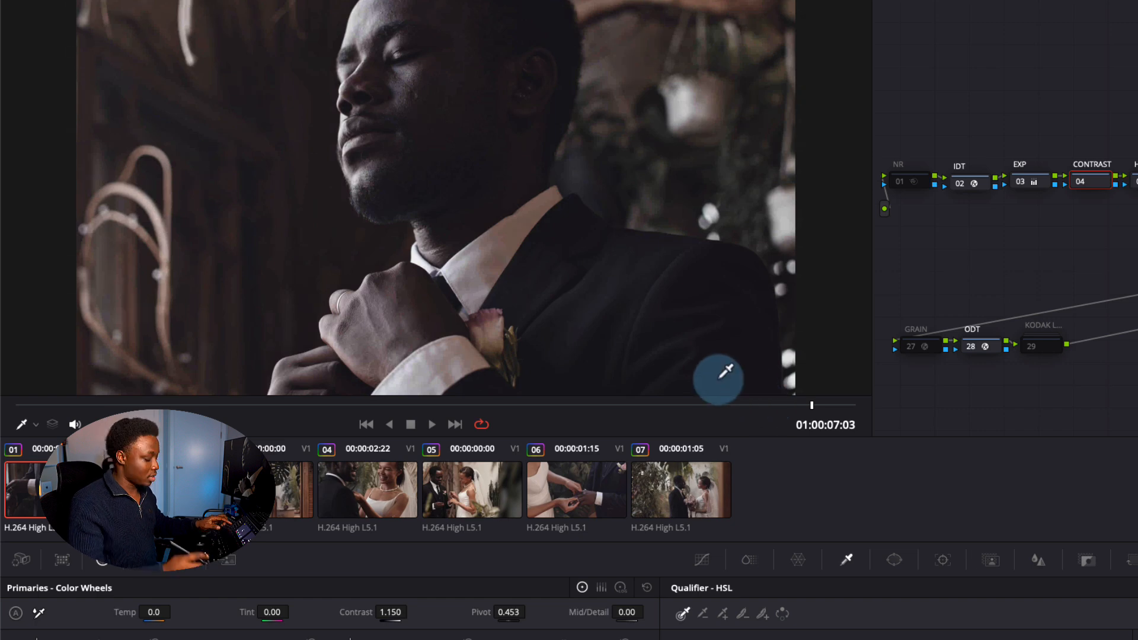
Step: Compare clip 03 with its neighbouring clips, and lower its CONTRAST node's contrast to 1.152 near the clip's end
{"action": "key", "text": "Down"}
{"action": "key", "text": "Down"}
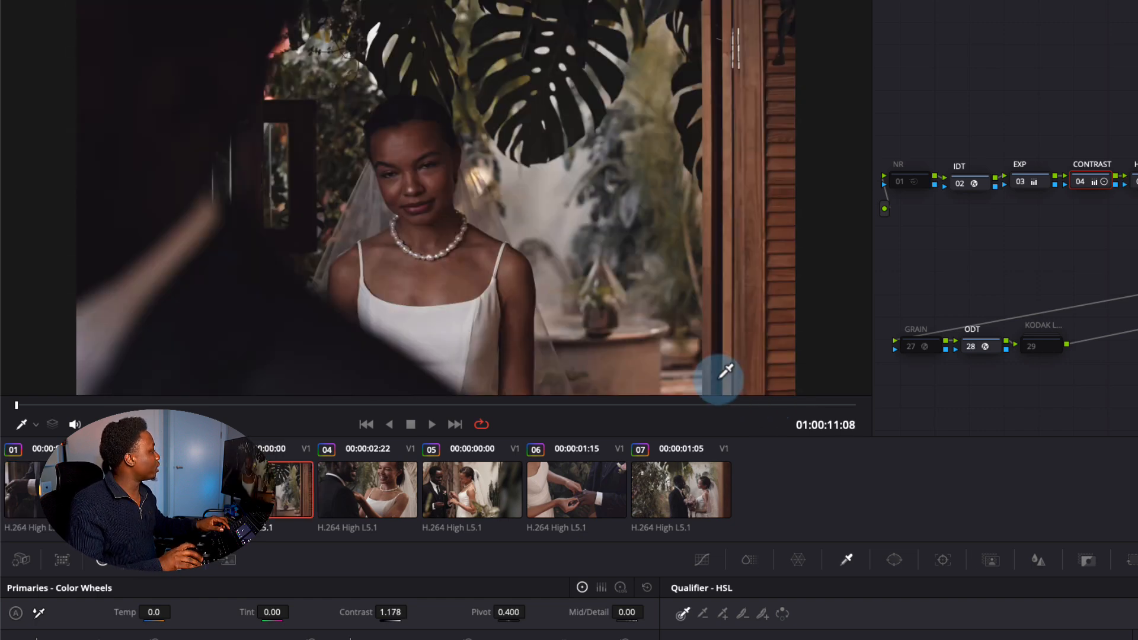
{"action": "key", "text": "Down"}
{"action": "key", "text": "Up"}
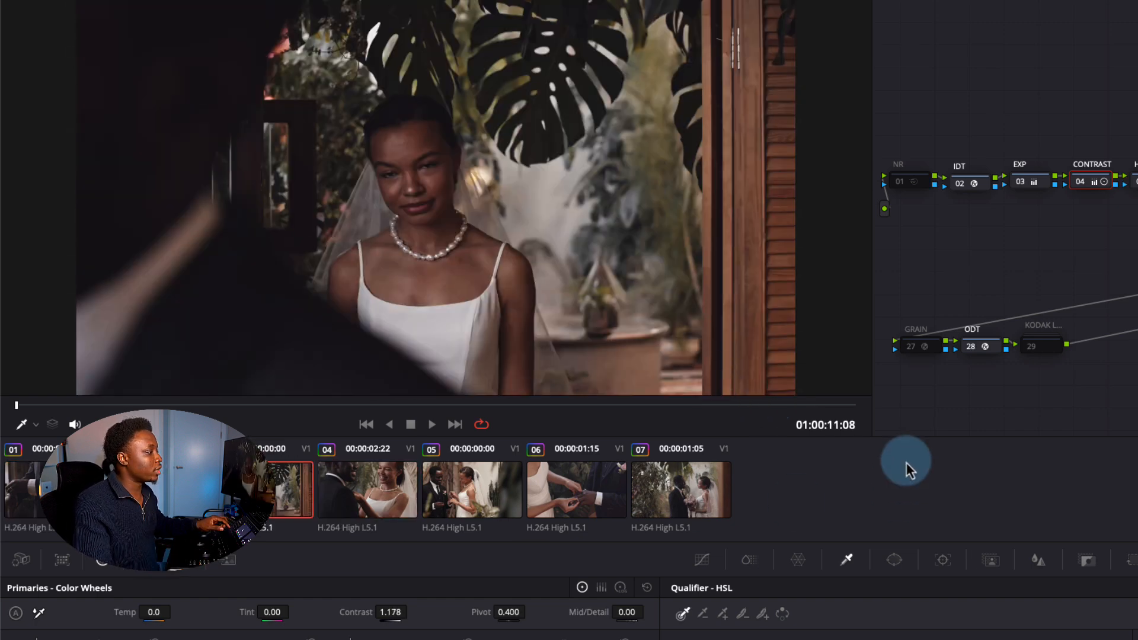
{"action": "left_click_drag", "start_coordinate": [559, 406], "coordinate": [809, 405]}
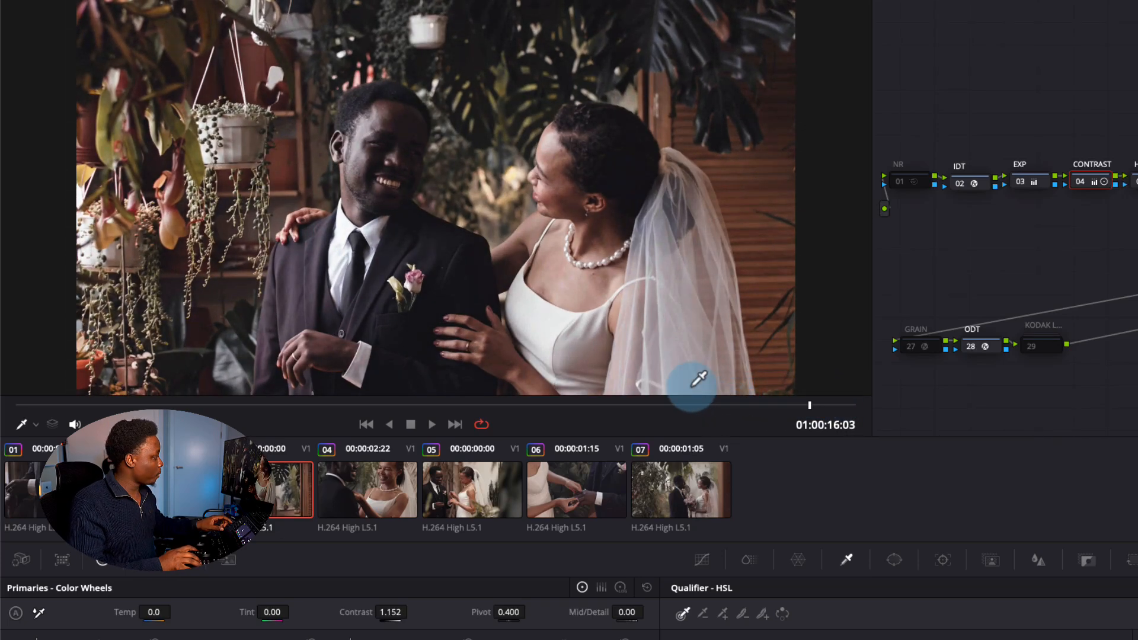
Step: Check the contrast of clip 04 along its length and against the start of clip 05
{"action": "key", "text": "Down"}
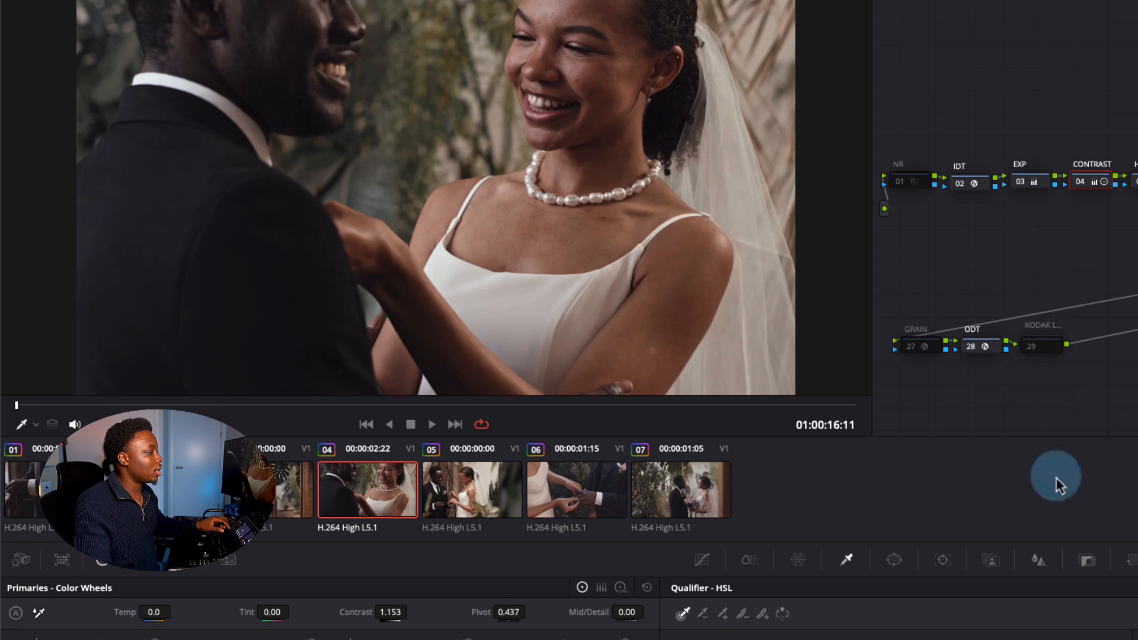
{"action": "left_click_drag", "start_coordinate": [353, 405], "coordinate": [652, 437]}
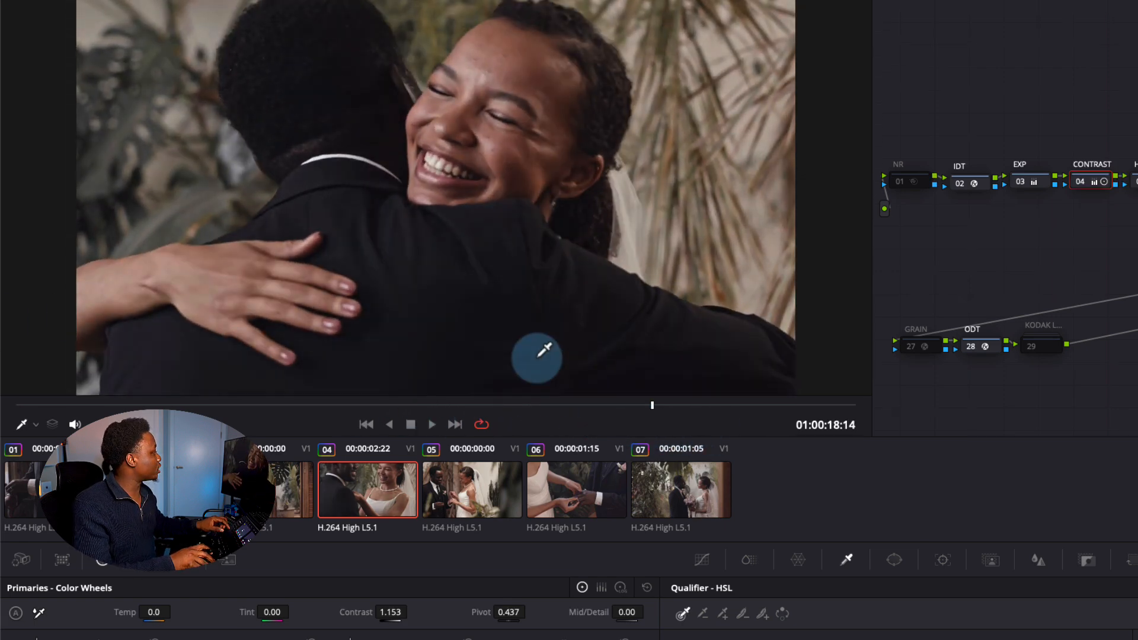
{"action": "key", "text": "Down"}
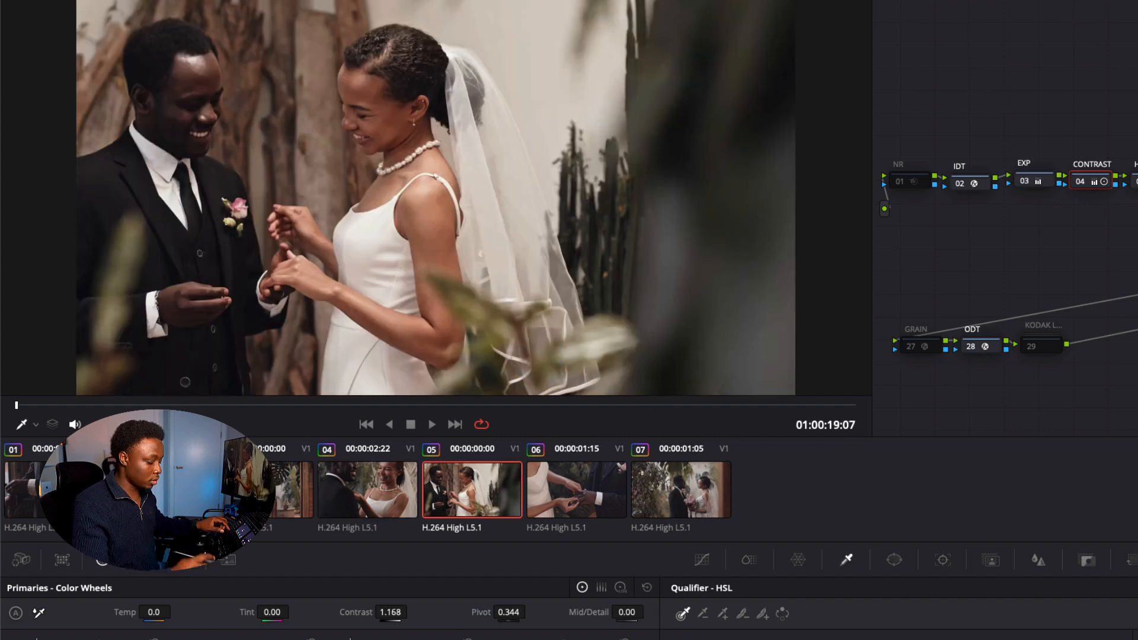
Step: Set the CONTRAST node to contrast 1.212 and pivot 0.446 on clip 06, and to contrast 1.222 and pivot 0.454 on clip 07
{"action": "key", "text": "Down"}
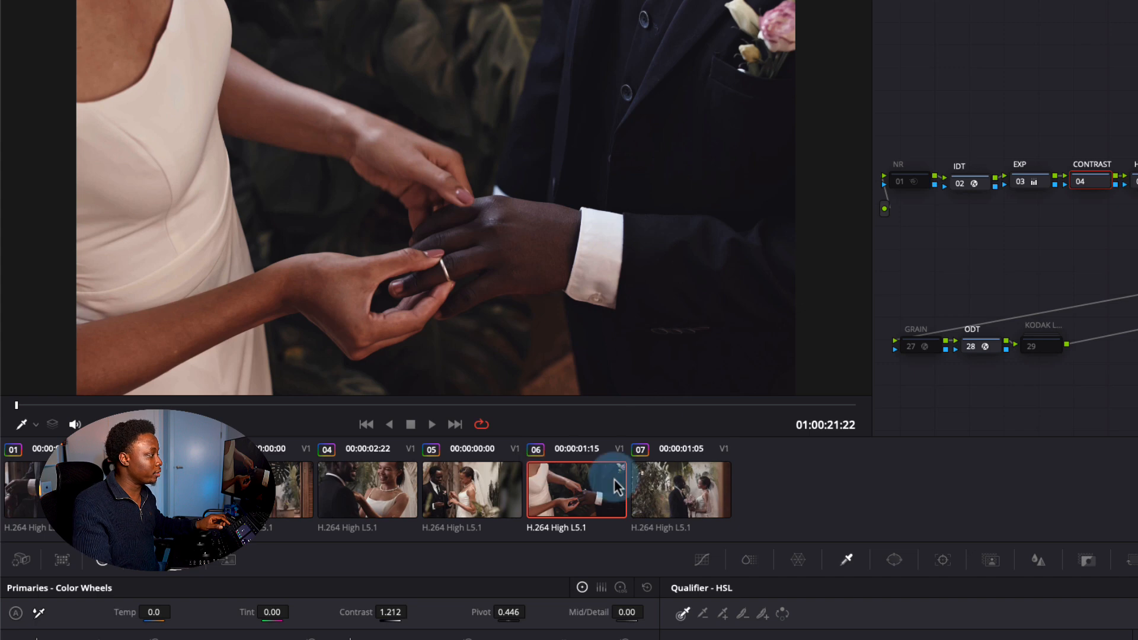
{"action": "left_click_drag", "start_coordinate": [635, 406], "coordinate": [876, 406]}
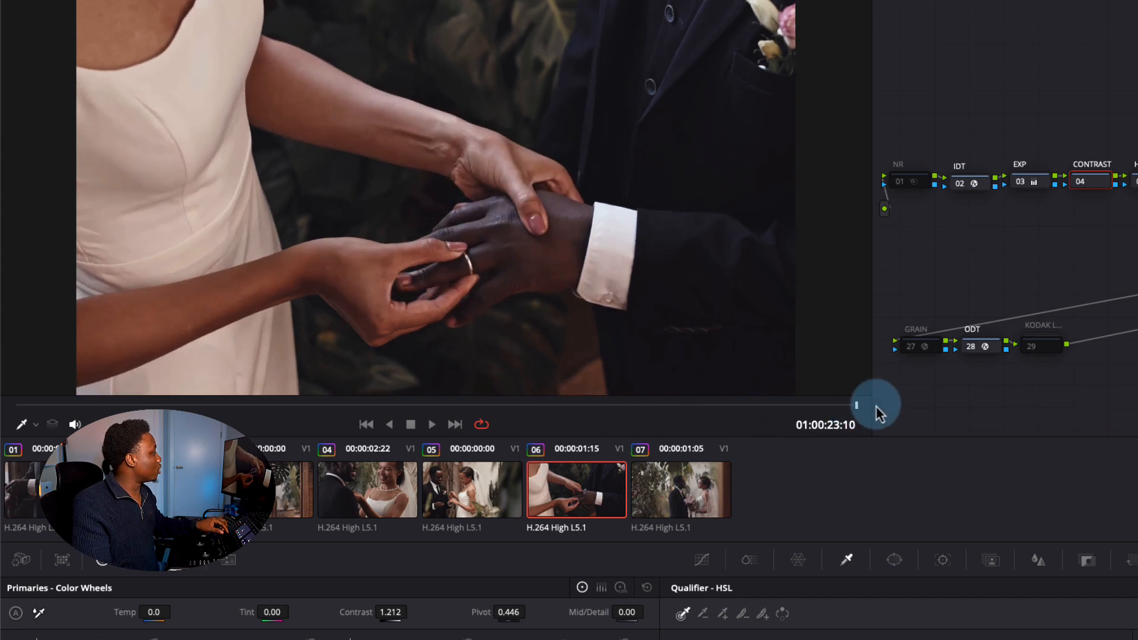
{"action": "left_click", "coordinate": [694, 467]}
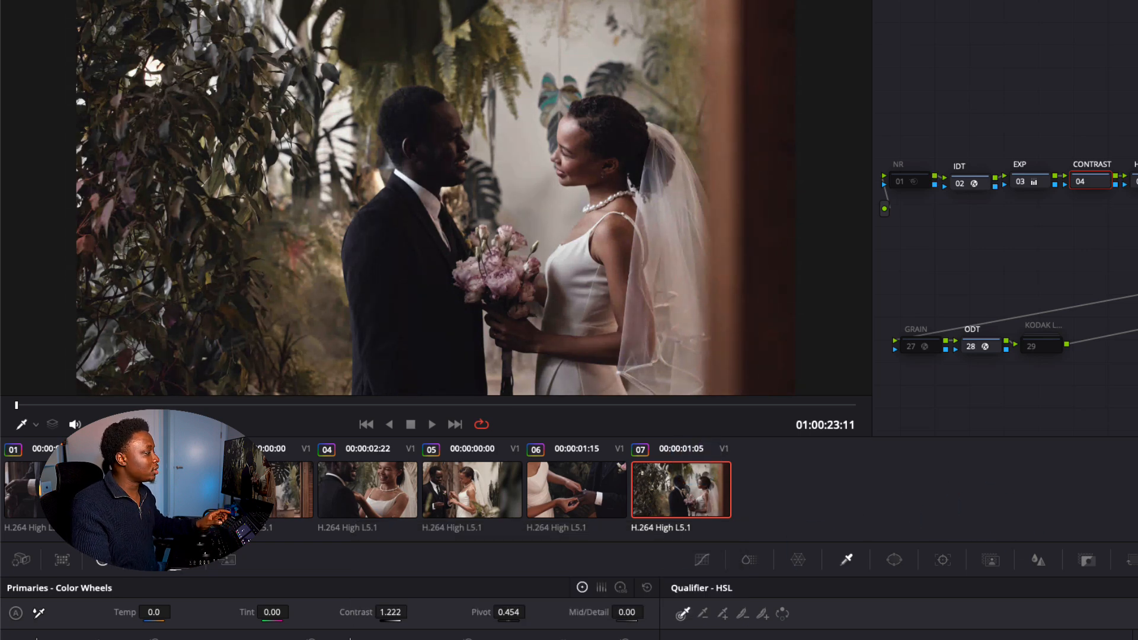
Step: Review the contrast match across clips 02 to 07
{"action": "left_click", "coordinate": [252, 500]}
{"action": "left_click", "coordinate": [174, 501]}
{"action": "left_click", "coordinate": [370, 505]}
{"action": "left_click", "coordinate": [493, 502]}
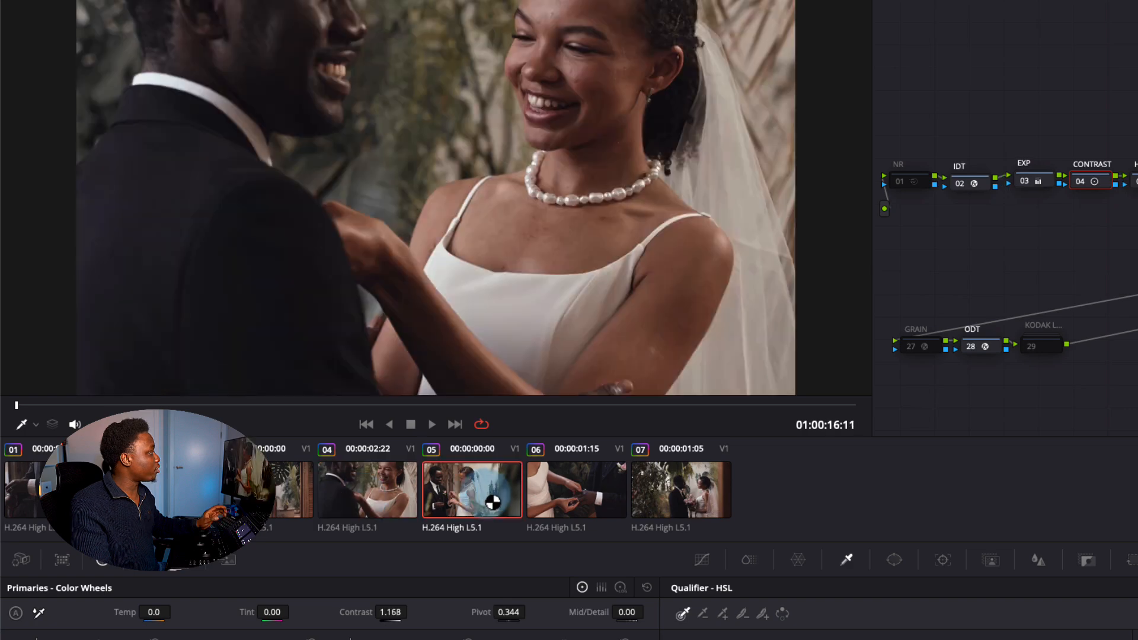
{"action": "left_click", "coordinate": [610, 492]}
{"action": "left_click", "coordinate": [718, 497]}
Step: Set clip 06's EXP node to gamma 0.07 and gain 1.00, comparing the image with the node off and on
{"action": "left_click", "coordinate": [601, 497]}
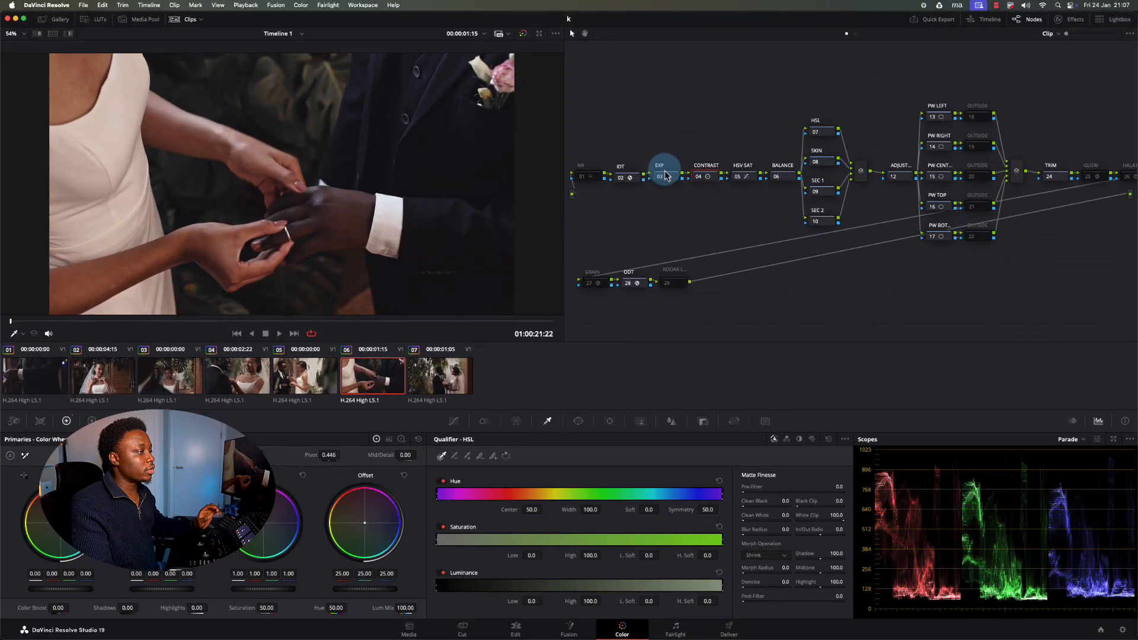
{"action": "left_click", "coordinate": [664, 176]}
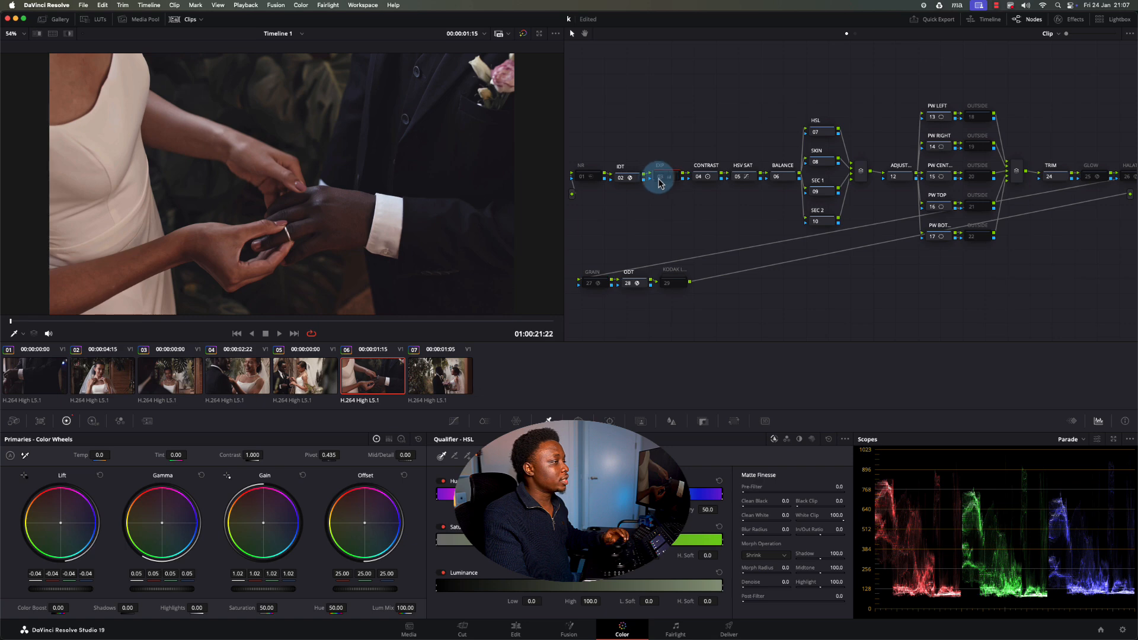
{"action": "left_click", "coordinate": [663, 181]}
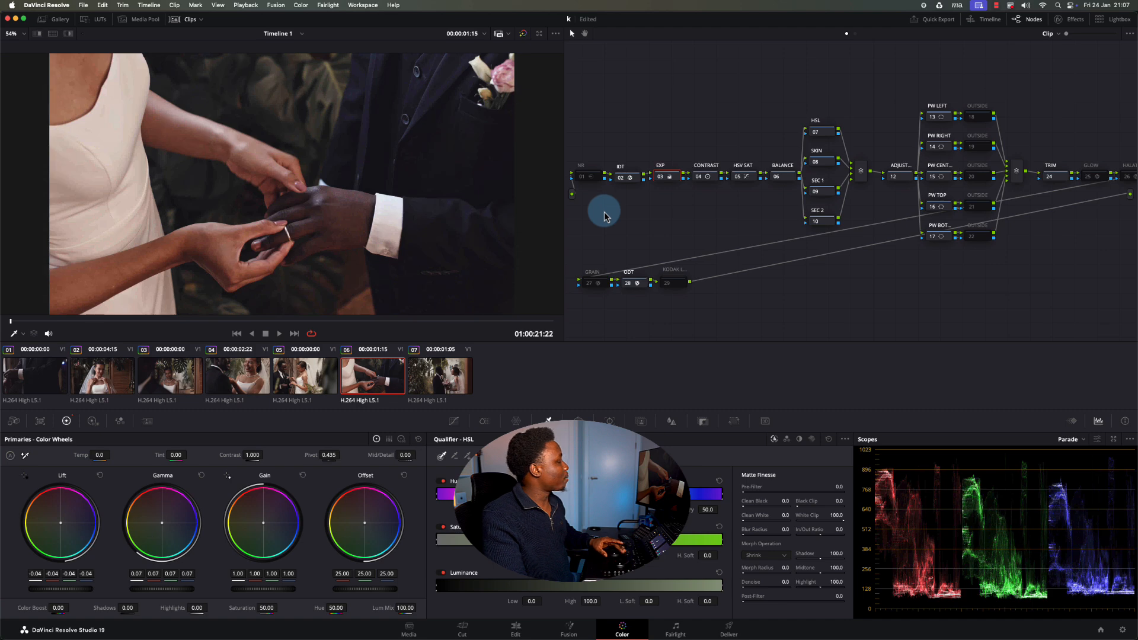
Step: Review clips 07 and 04, and set gamma 0.04 on clip 05's HSV SAT node, checking the saturation along the clip
{"action": "left_click", "coordinate": [441, 379]}
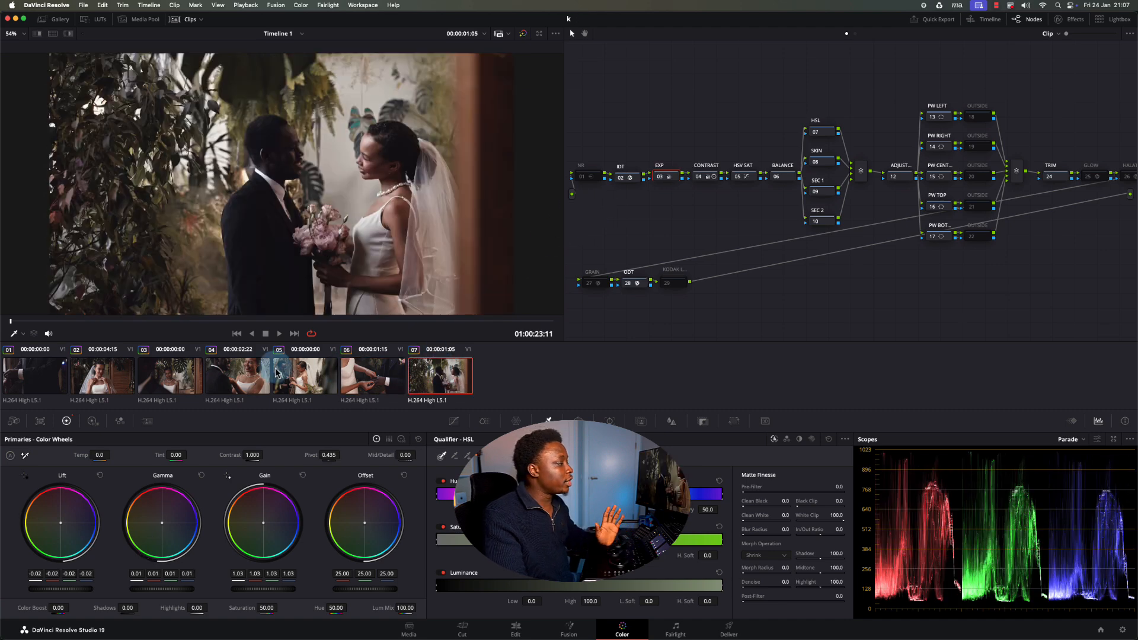
{"action": "left_click", "coordinate": [236, 374]}
{"action": "left_click", "coordinate": [309, 377]}
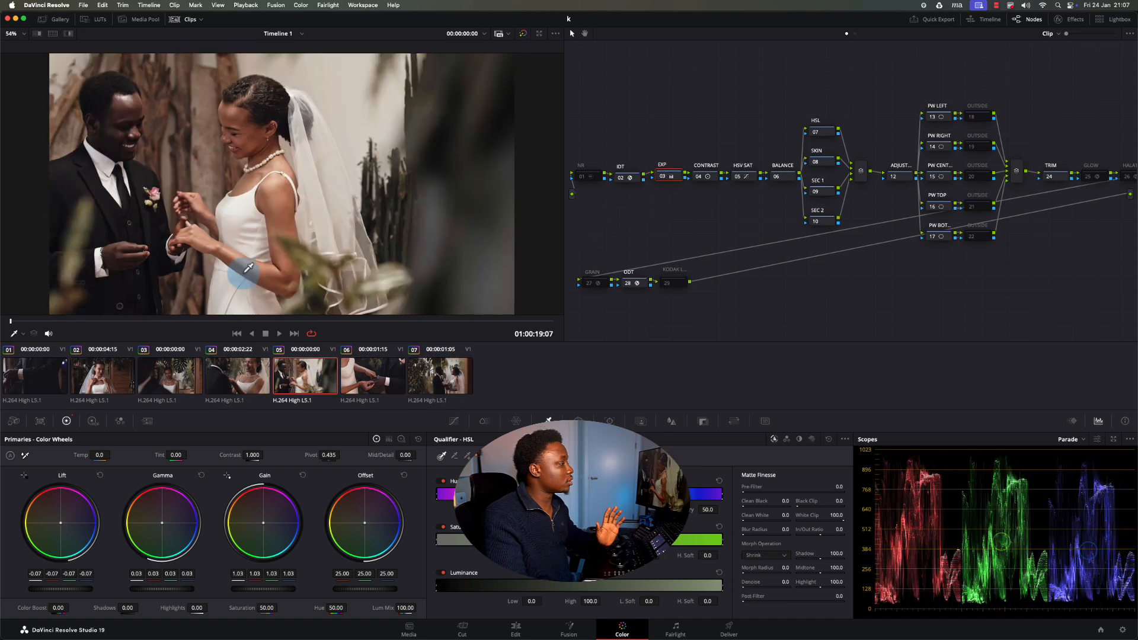
{"action": "left_click_drag", "start_coordinate": [233, 320], "coordinate": [425, 323]}
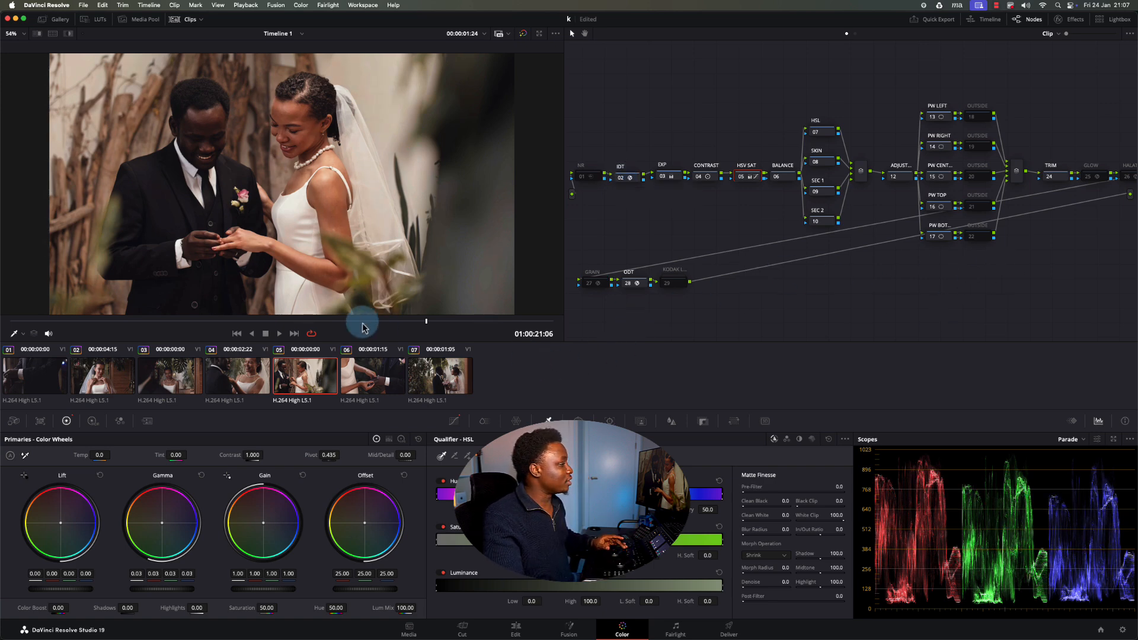
{"action": "left_click_drag", "start_coordinate": [363, 321], "coordinate": [265, 321]}
{"action": "left_click_drag", "start_coordinate": [339, 341], "coordinate": [433, 346]}
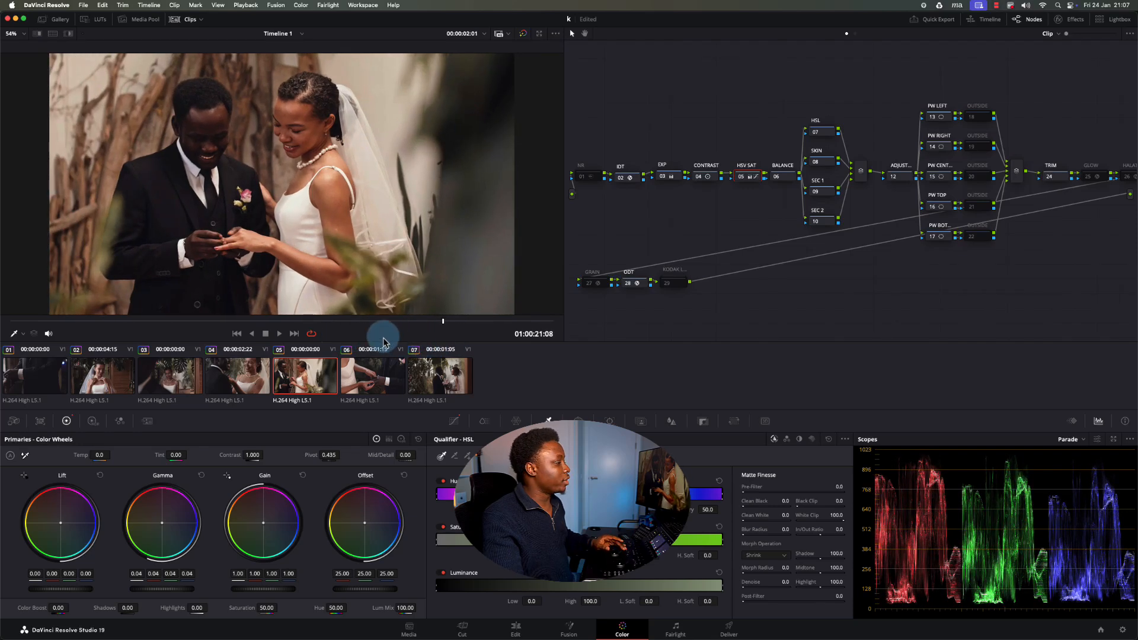
{"action": "mouse_move", "coordinate": [369, 325]}
{"action": "left_mouse_down"}
{"action": "mouse_move", "coordinate": [239, 323]}
{"action": "mouse_move", "coordinate": [366, 342]}
{"action": "left_mouse_up"}
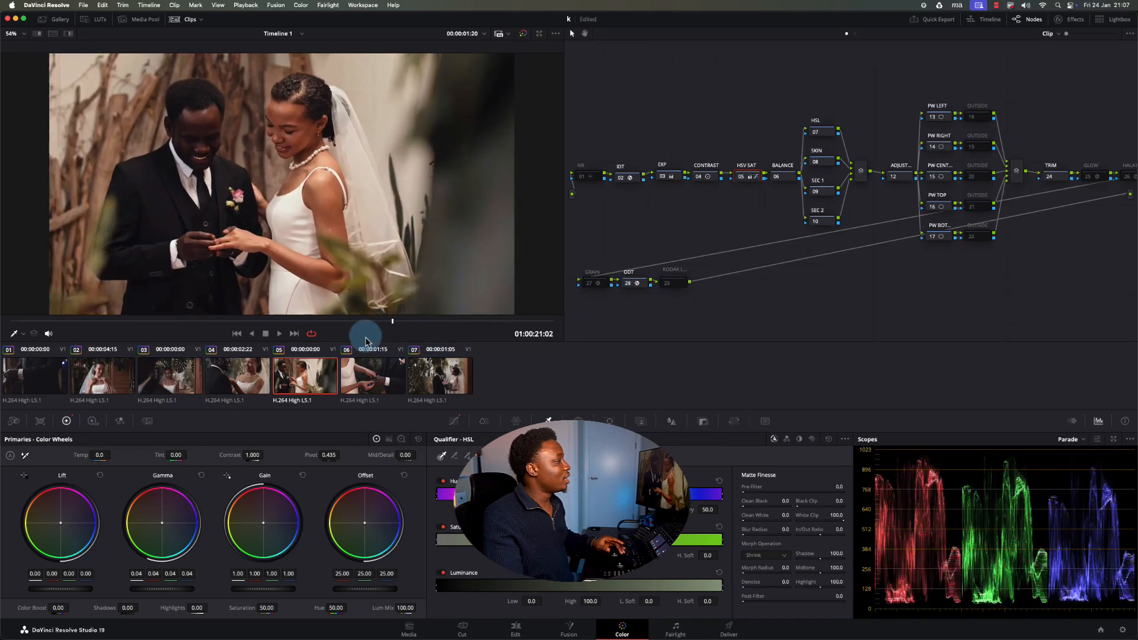
Step: Set gamma 0.04 on clip 04's HSV SAT node, alternating with clip 05 to match the saturation
{"action": "left_click", "coordinate": [237, 382]}
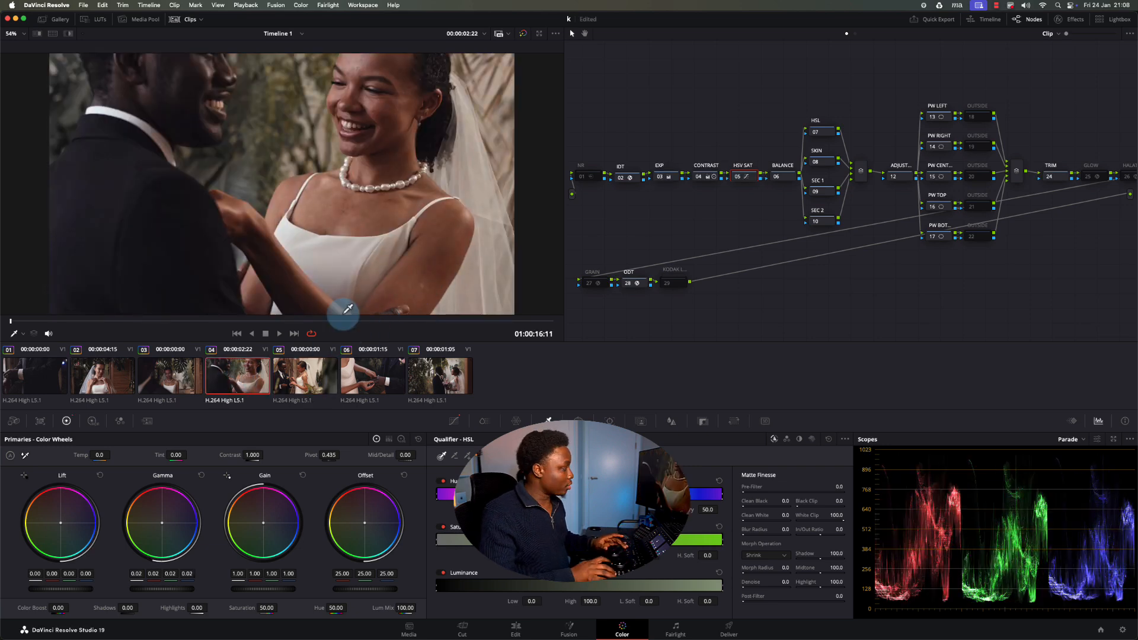
{"action": "key", "text": "Down"}
{"action": "key", "text": "Up"}
{"action": "key", "text": "Down"}
{"action": "key", "text": "Up"}
{"action": "key", "text": "Down"}
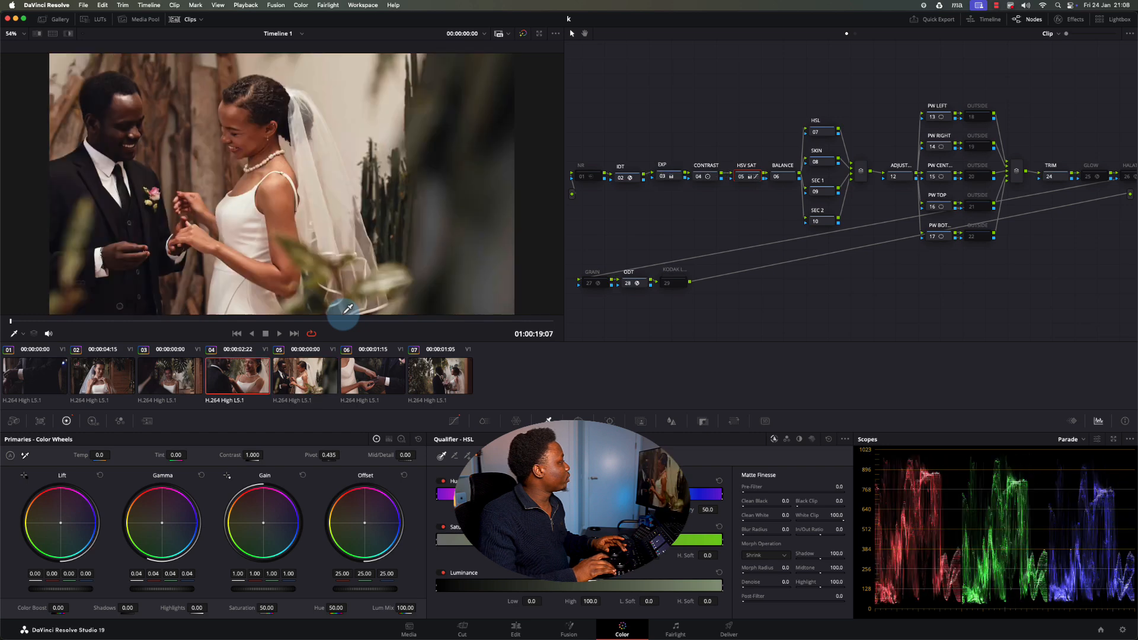
{"action": "key", "text": "Down"}
{"action": "key", "text": "Down"}
{"action": "key", "text": "Up"}
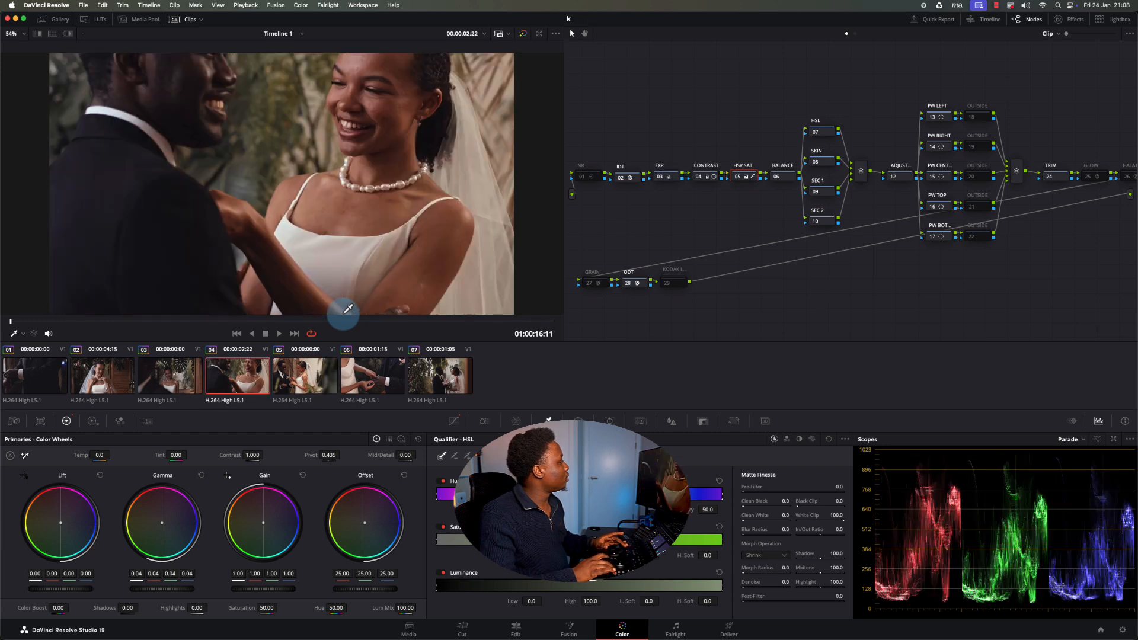
Step: Match clip 04's EXP node against clip 05 with lift -0.05, gamma 0.04 and gain 1.00
{"action": "key", "text": "Down"}
{"action": "key", "text": "Up"}
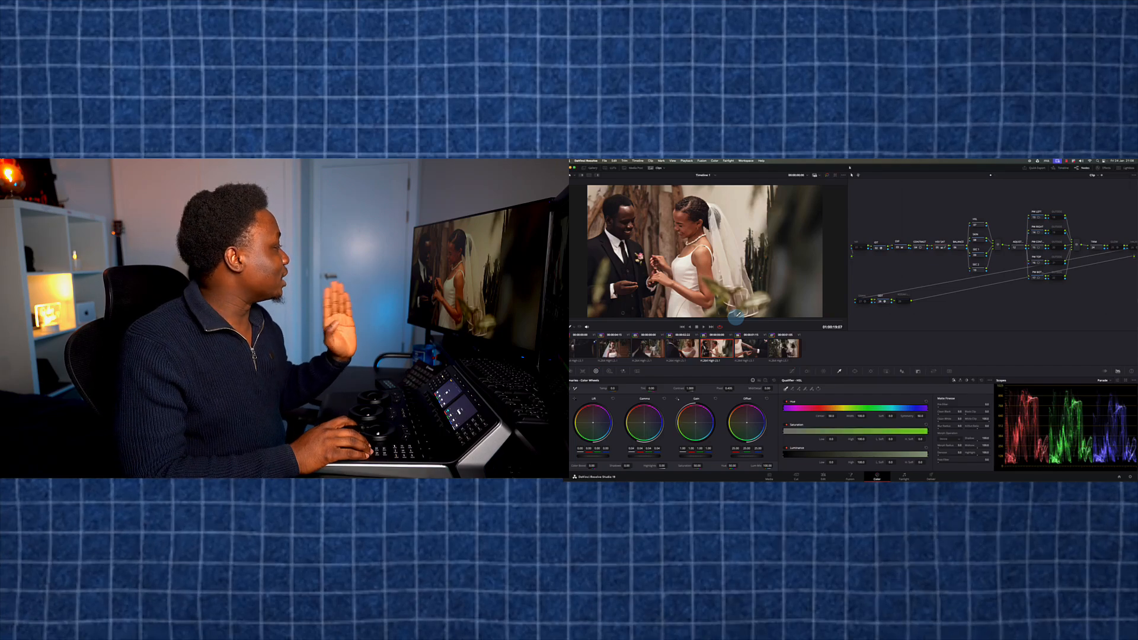
{"action": "key", "text": "Up"}
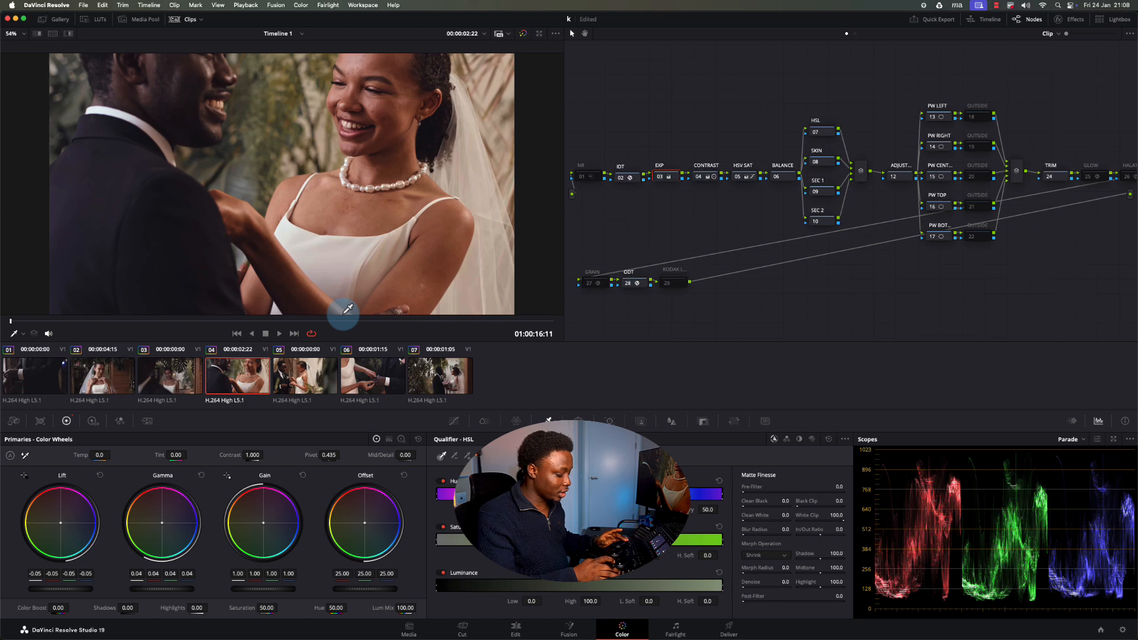
Step: Compare clip 04 with clip 05, and set gamma 0.04 on clip 03's HSV SAT node, checking it against clip 04
{"action": "key", "text": "Down"}
{"action": "key", "text": "Up"}
{"action": "key", "text": "Down"}
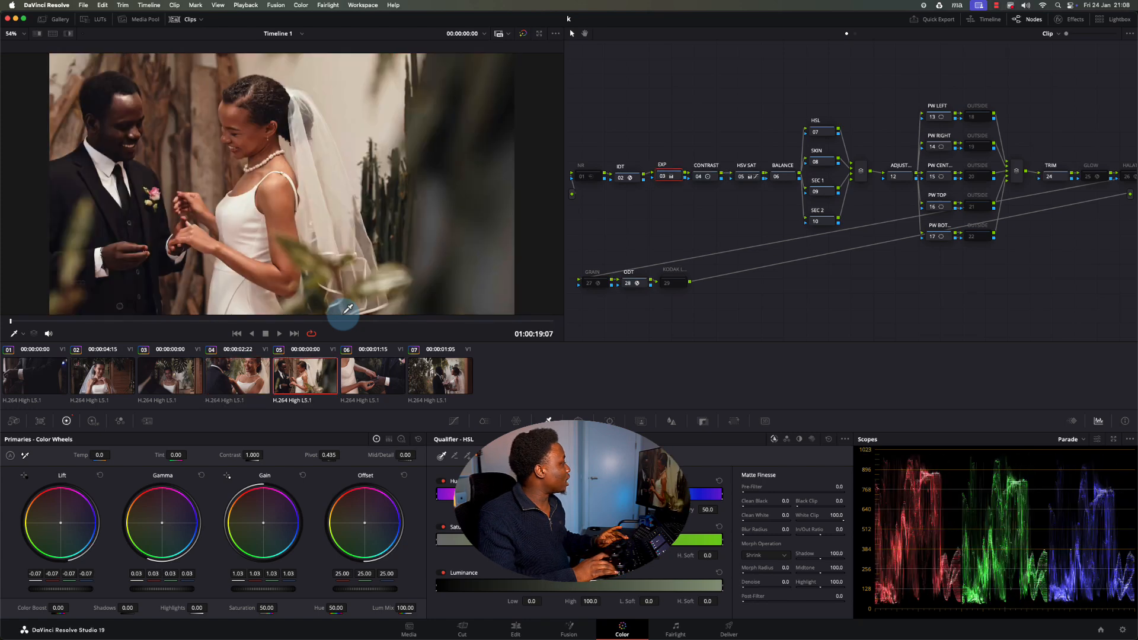
{"action": "key", "text": "Up"}
{"action": "key", "text": "Down"}
{"action": "key", "text": "Up"}
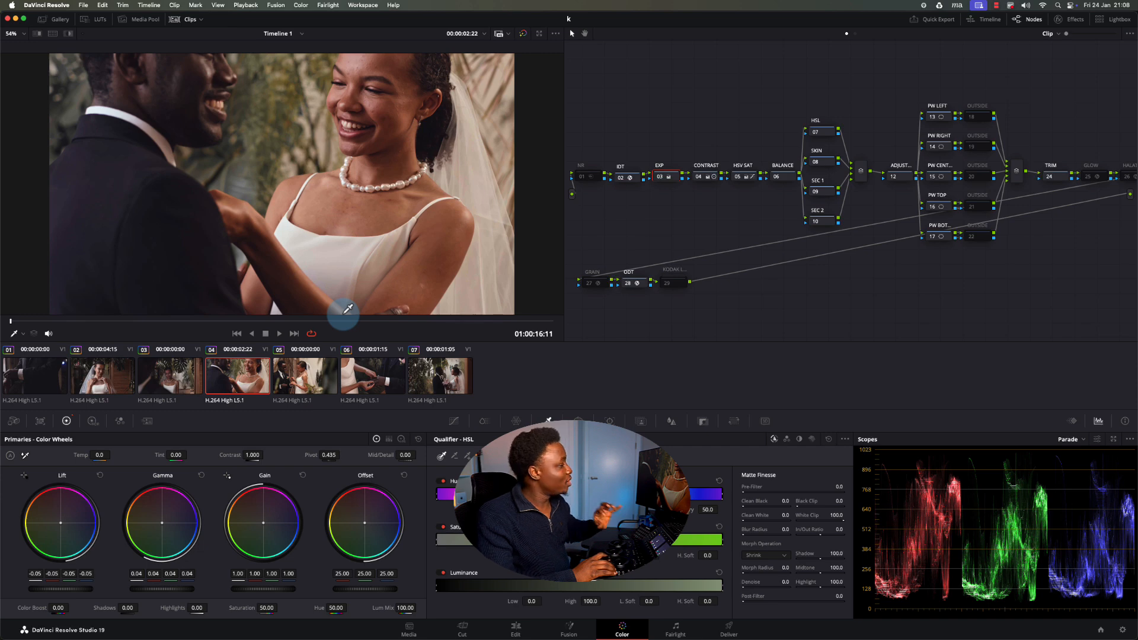
{"action": "key", "text": "Up"}
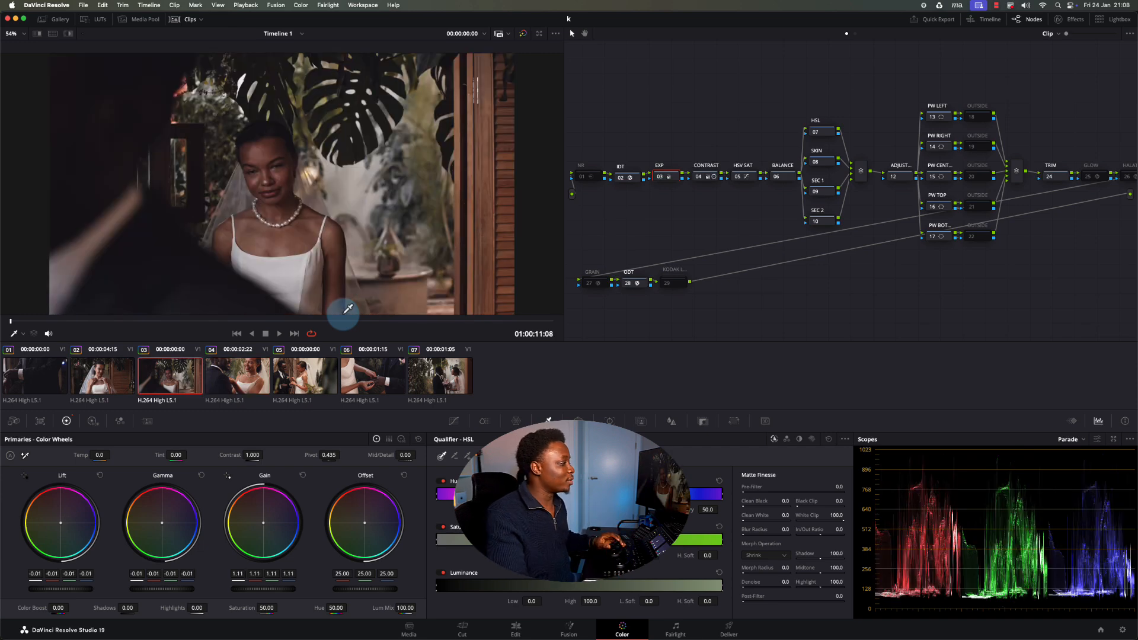
{"action": "left_click_drag", "start_coordinate": [388, 322], "coordinate": [536, 323]}
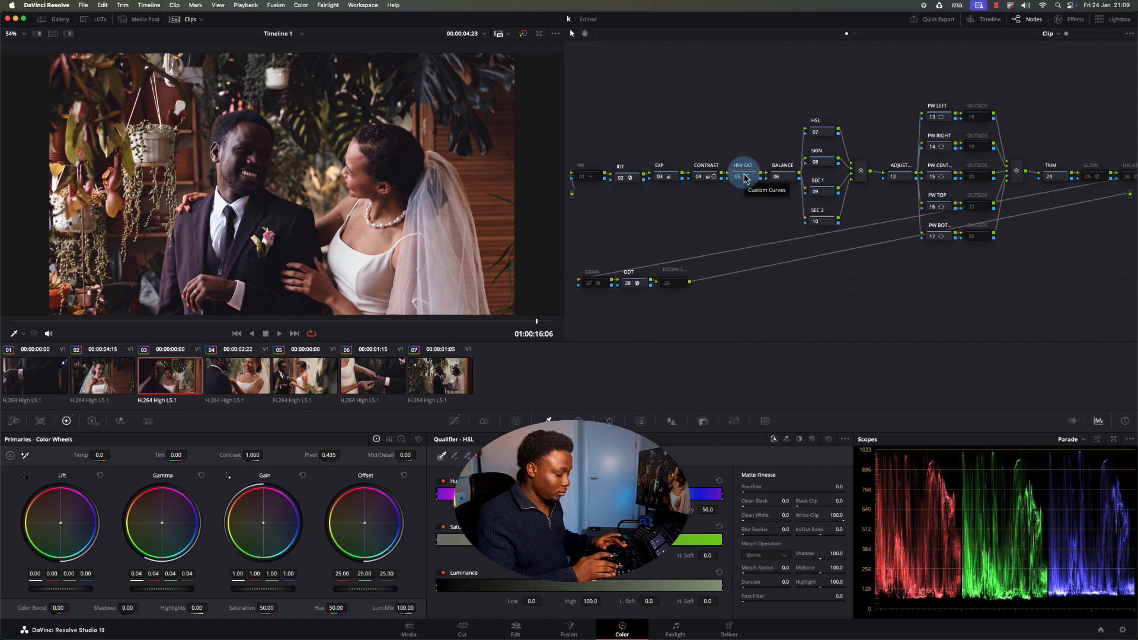
{"action": "key", "text": "Down"}
{"action": "key", "text": "Up"}
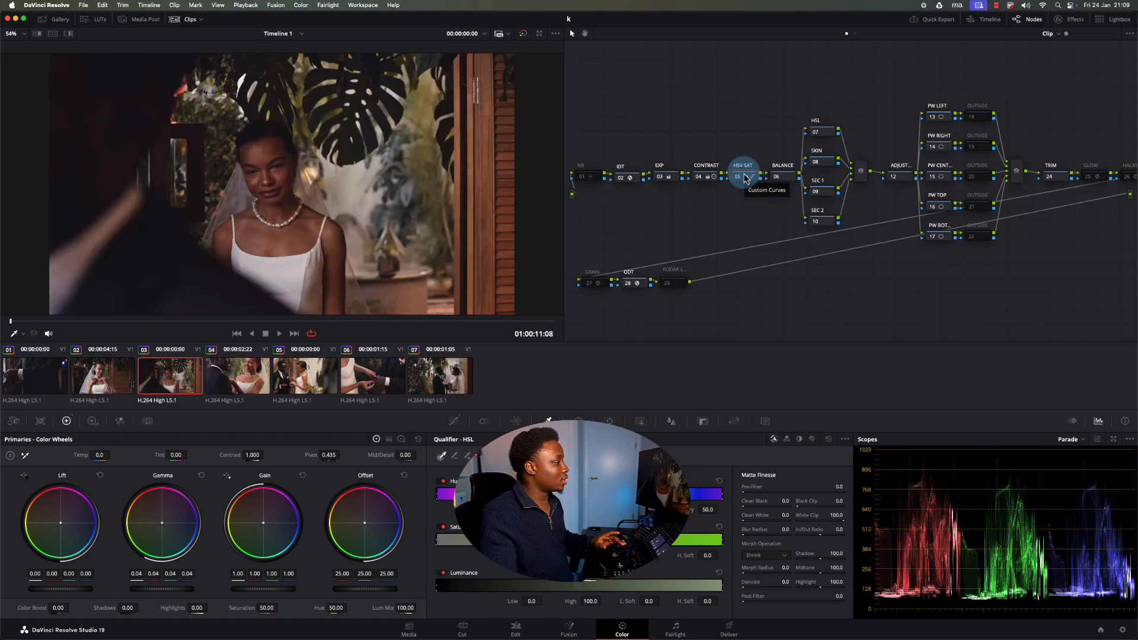
Step: Set clip 03's EXP node to lift -0.01, gamma 0.02 and gain 1.08, judging the exposure at the end of the clip
{"action": "left_click", "coordinate": [347, 322]}
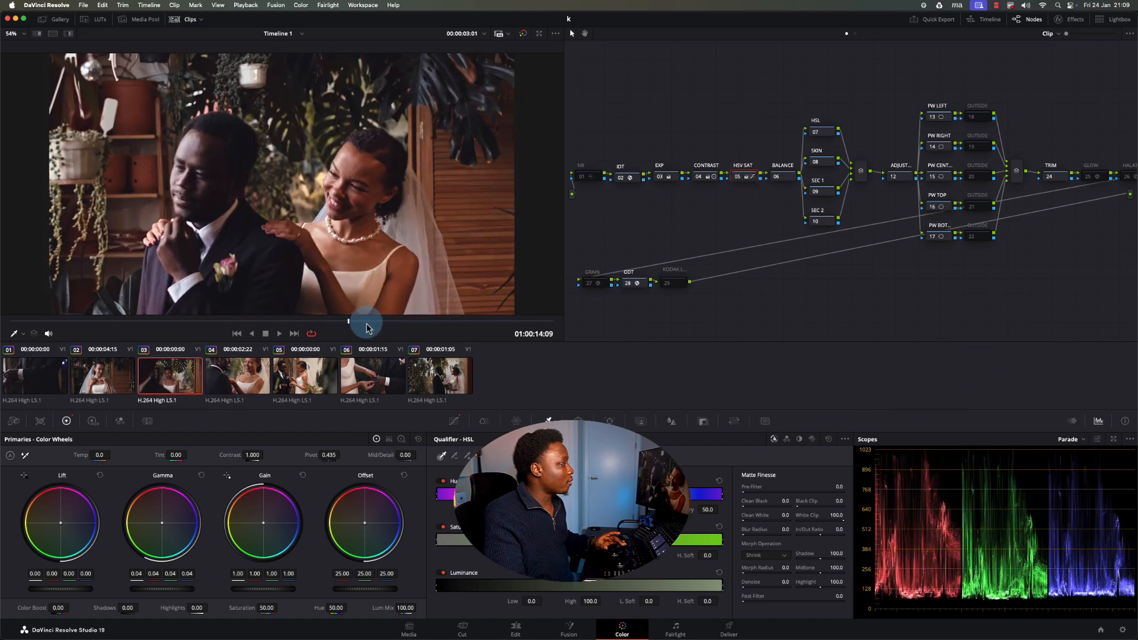
{"action": "left_click_drag", "start_coordinate": [367, 328], "coordinate": [554, 322]}
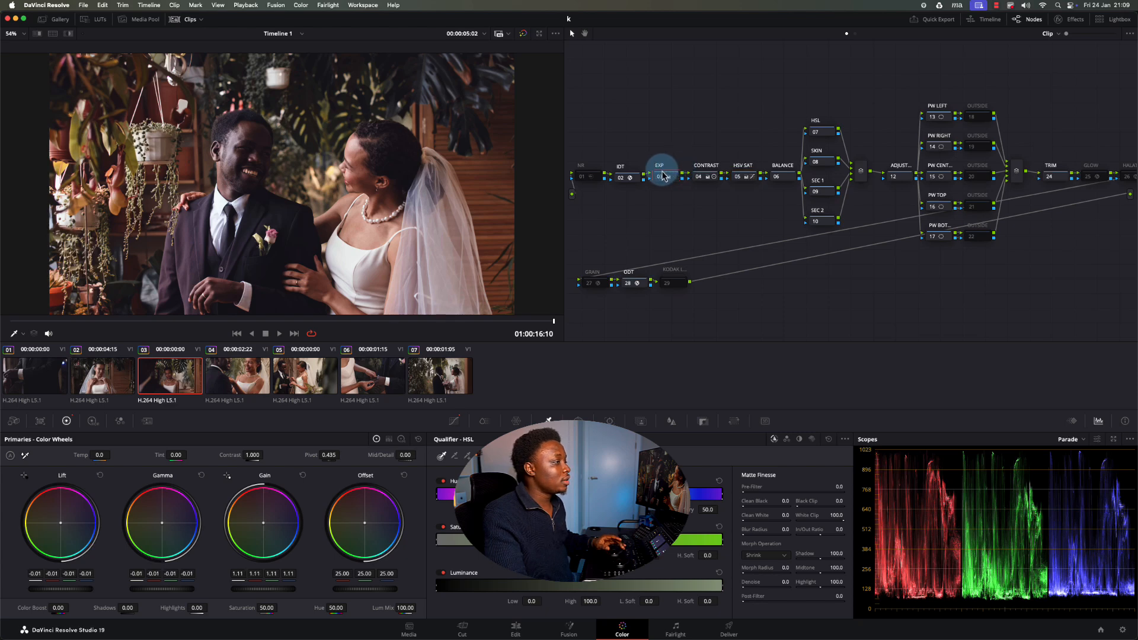
{"action": "left_click", "coordinate": [662, 176]}
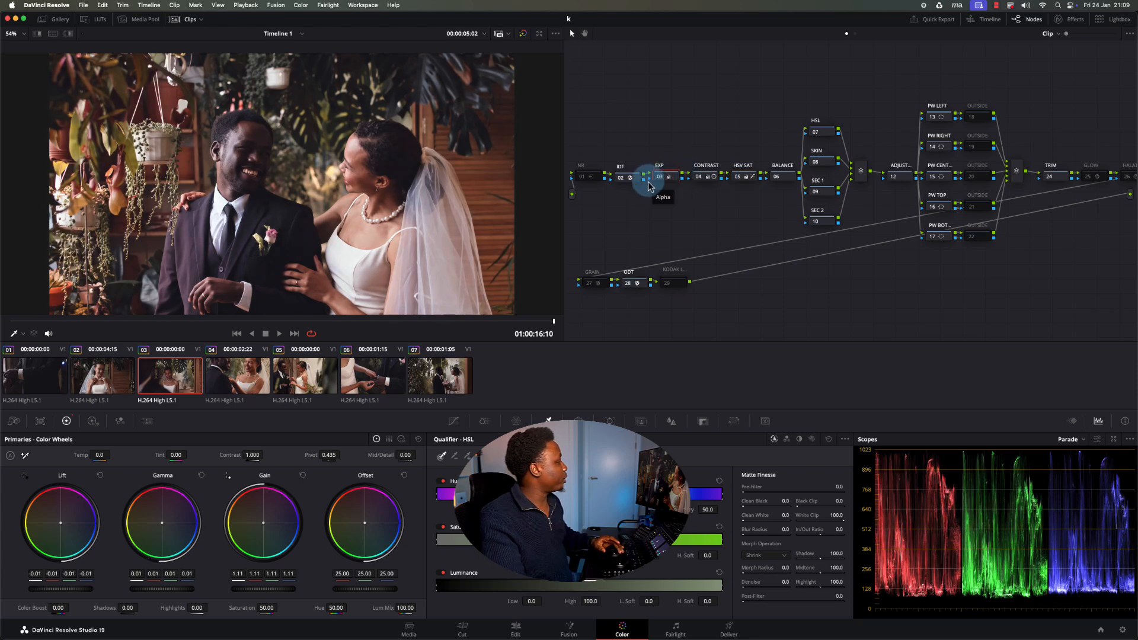
{"action": "left_click", "coordinate": [632, 178]}
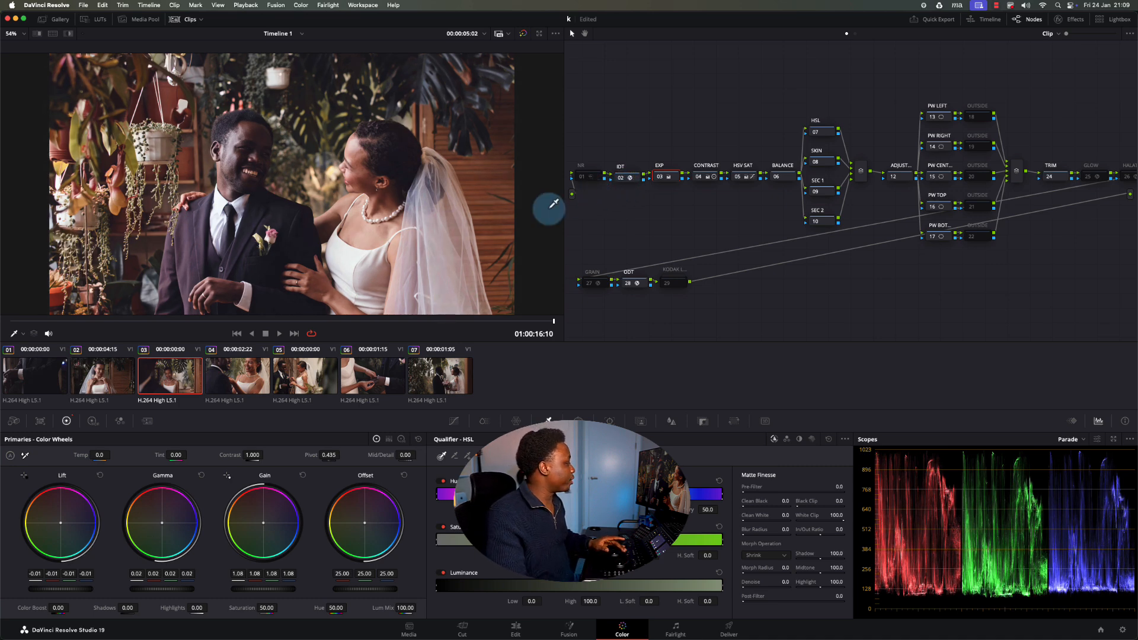
Step: Raise the saturation on clip 02's HSV SAT node and set its EXP gamma to 0.02, comparing against clips 03 to 05
{"action": "left_click", "coordinate": [102, 382]}
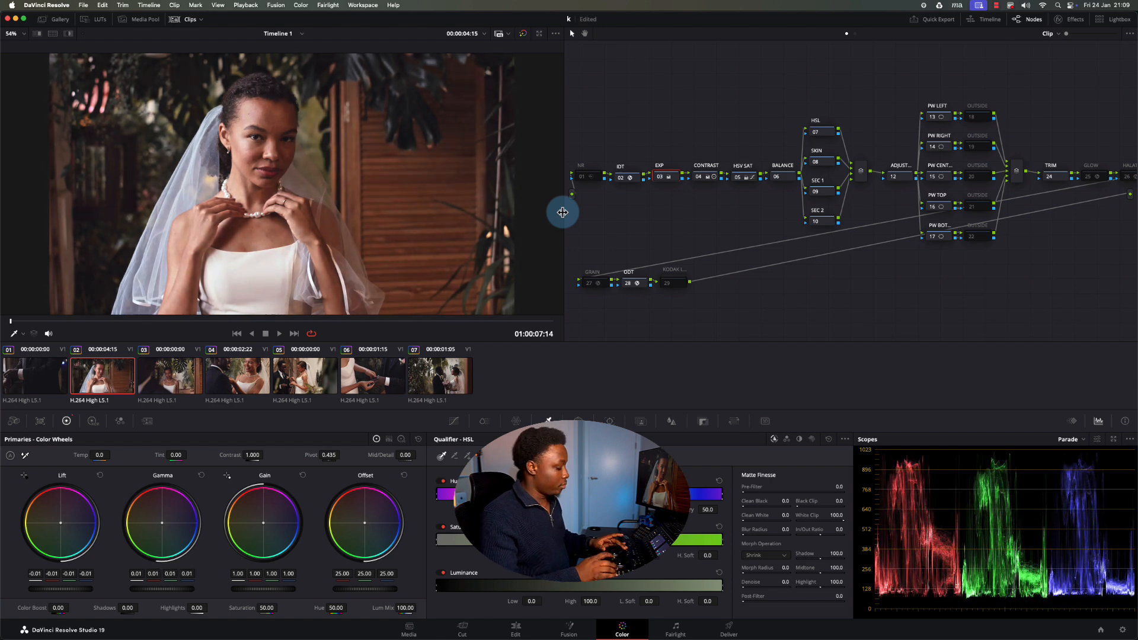
{"action": "key", "text": "Down"}
{"action": "key", "text": "Down"}
{"action": "key", "text": "Down"}
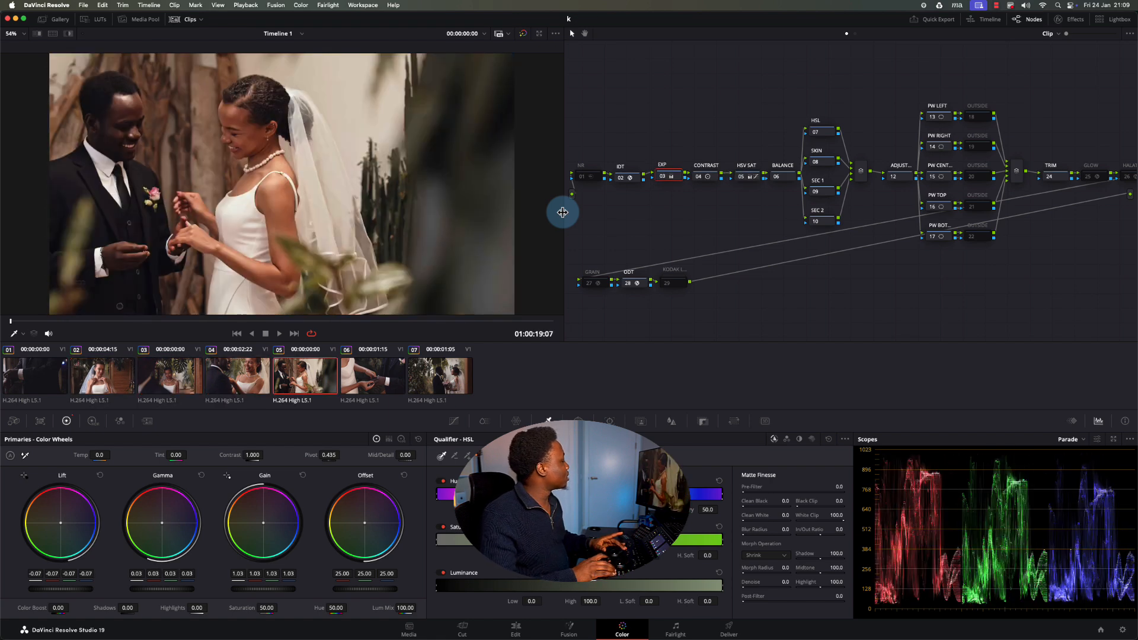
{"action": "key", "text": "Up"}
{"action": "key", "text": "Up"}
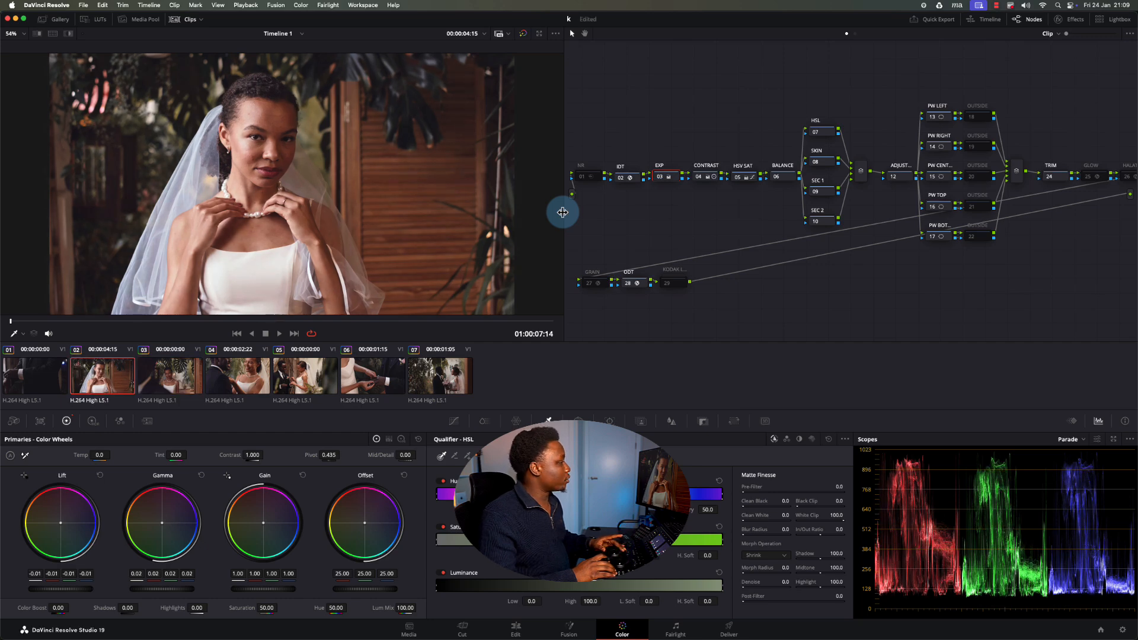
Step: On clip 01, raise the HSV SAT node's saturation and set the EXP node to lift -0.03, gamma 0.02 and gain 1.02
{"action": "key", "text": "Up"}
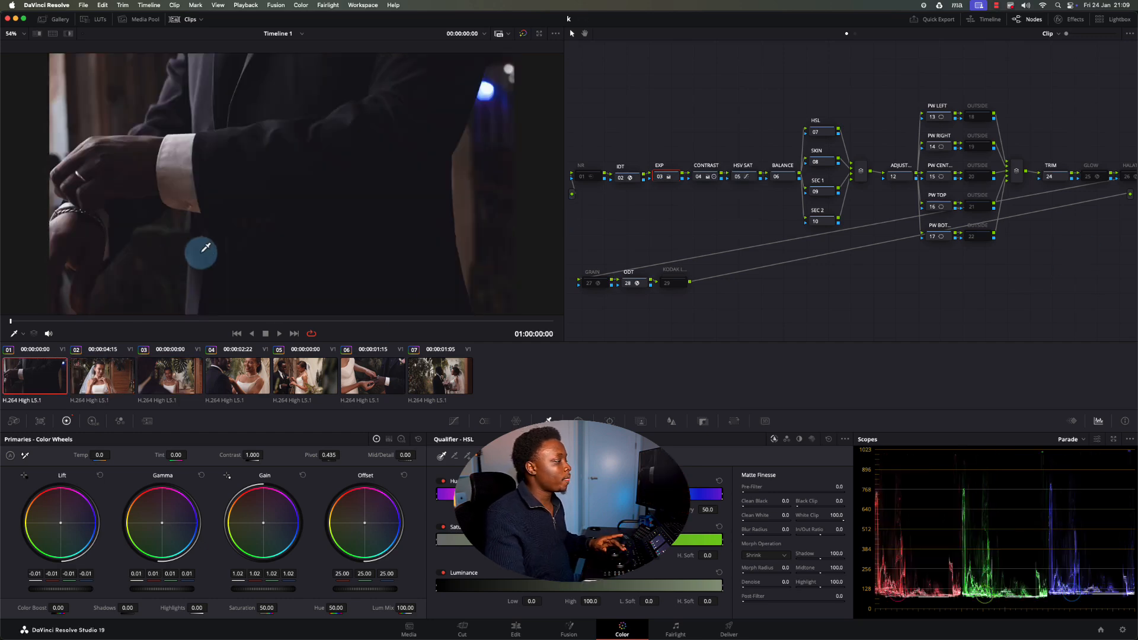
{"action": "left_click", "coordinate": [484, 321]}
{"action": "left_click", "coordinate": [521, 322]}
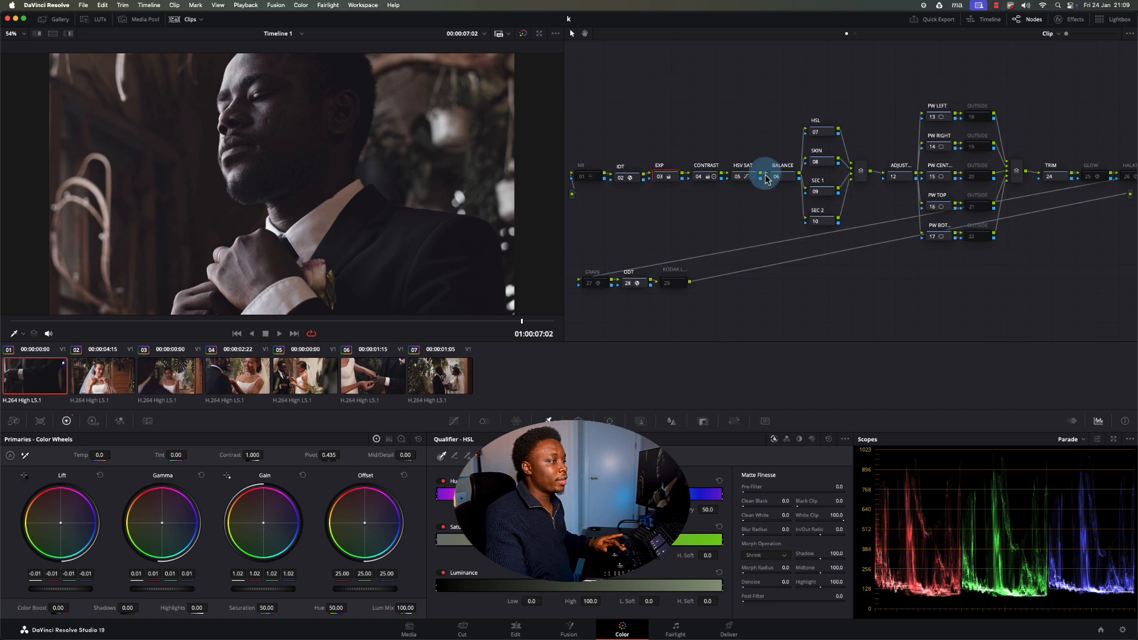
{"action": "left_click", "coordinate": [735, 180]}
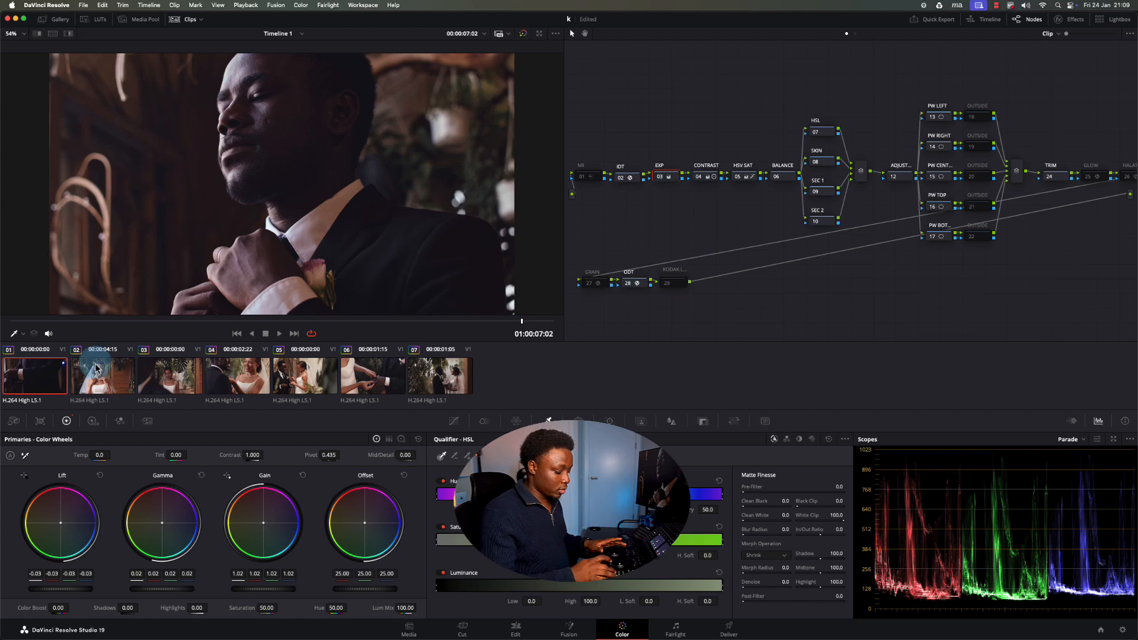
Step: Set the HSV SAT node's gamma to 0.03 on clip 06 and 0.05 on clip 07
{"action": "key", "text": "Down"}
{"action": "key", "text": "Down"}
{"action": "key", "text": "Down"}
{"action": "key", "text": "Down"}
{"action": "key", "text": "Down"}
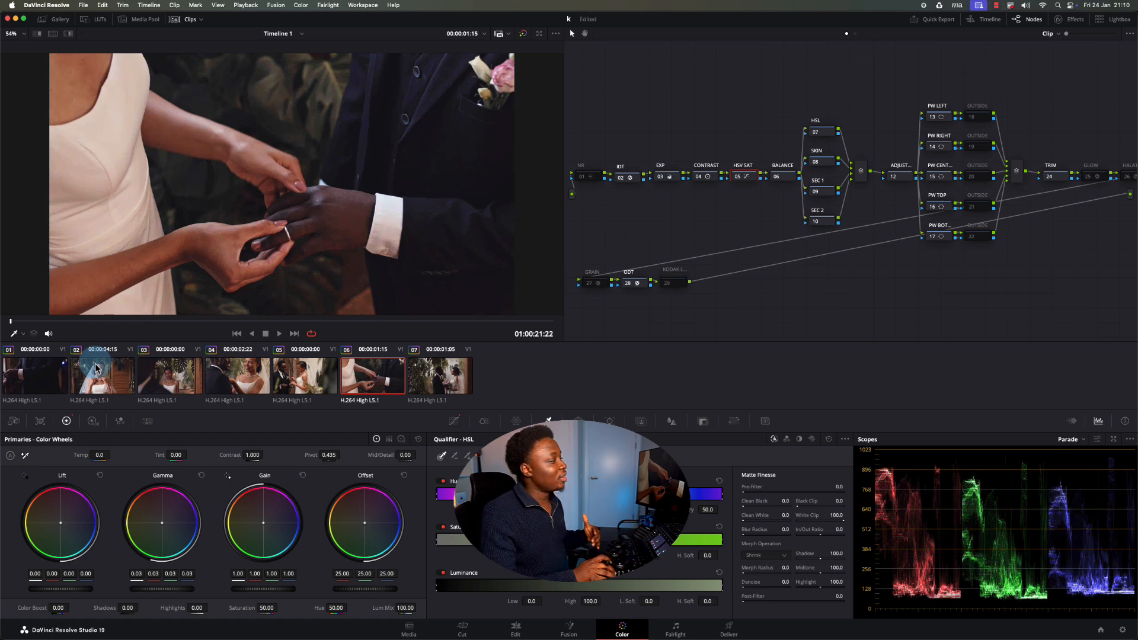
{"action": "key", "text": "Down"}
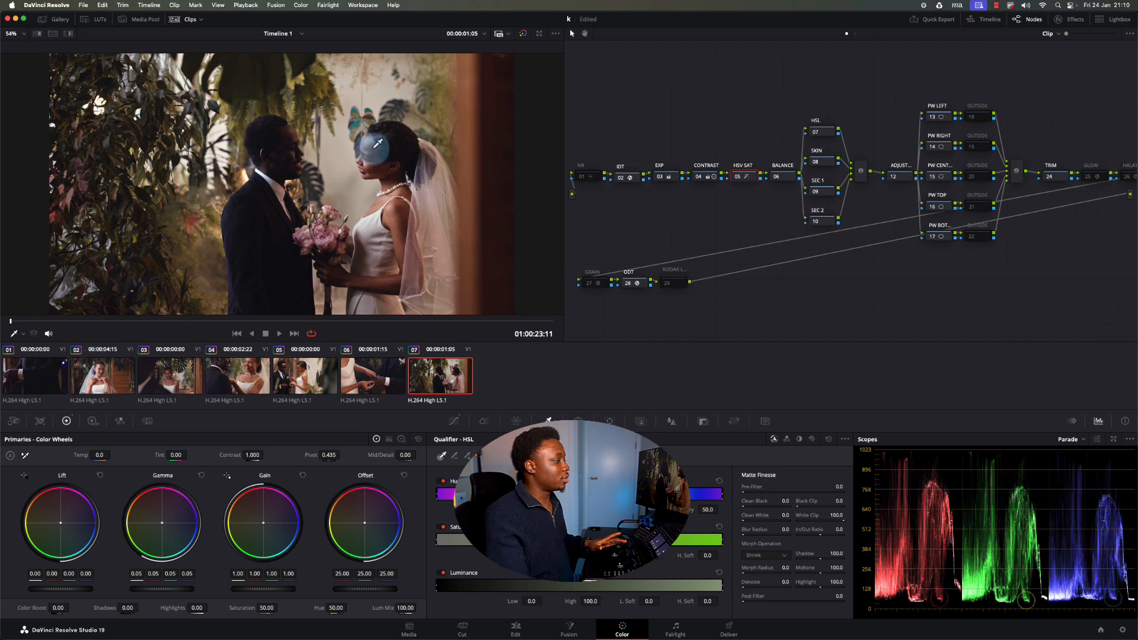
Step: Set clip 07's EXP node to lift -0.02, gamma 0.05 and gain 0.93, checking the exposure along the clip
{"action": "left_click", "coordinate": [279, 333]}
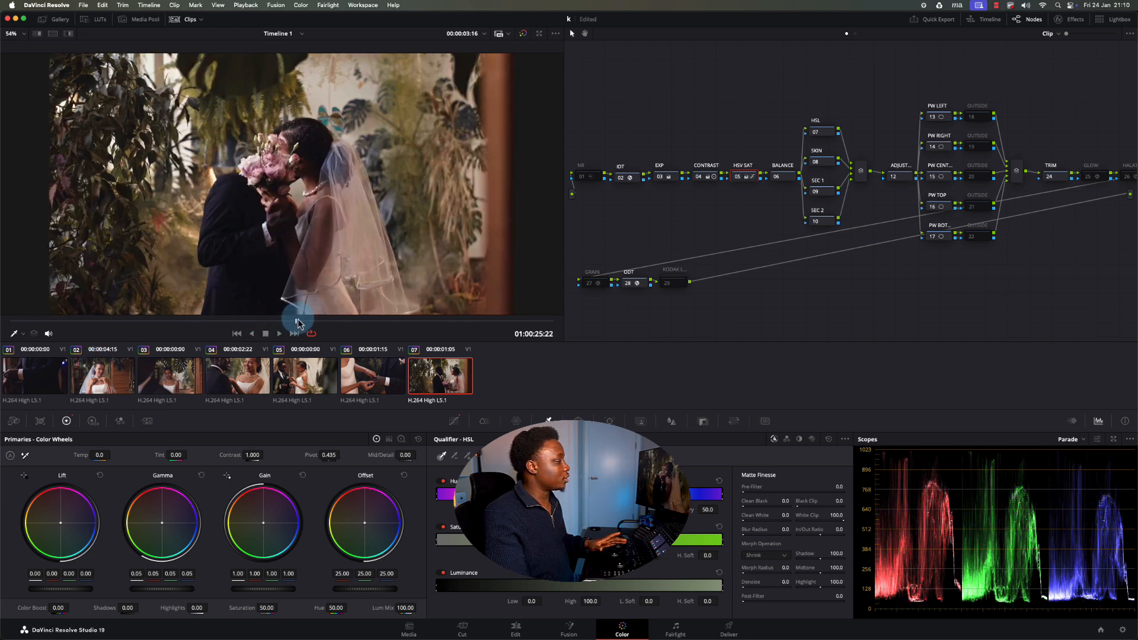
{"action": "left_click_drag", "start_coordinate": [342, 321], "coordinate": [211, 321]}
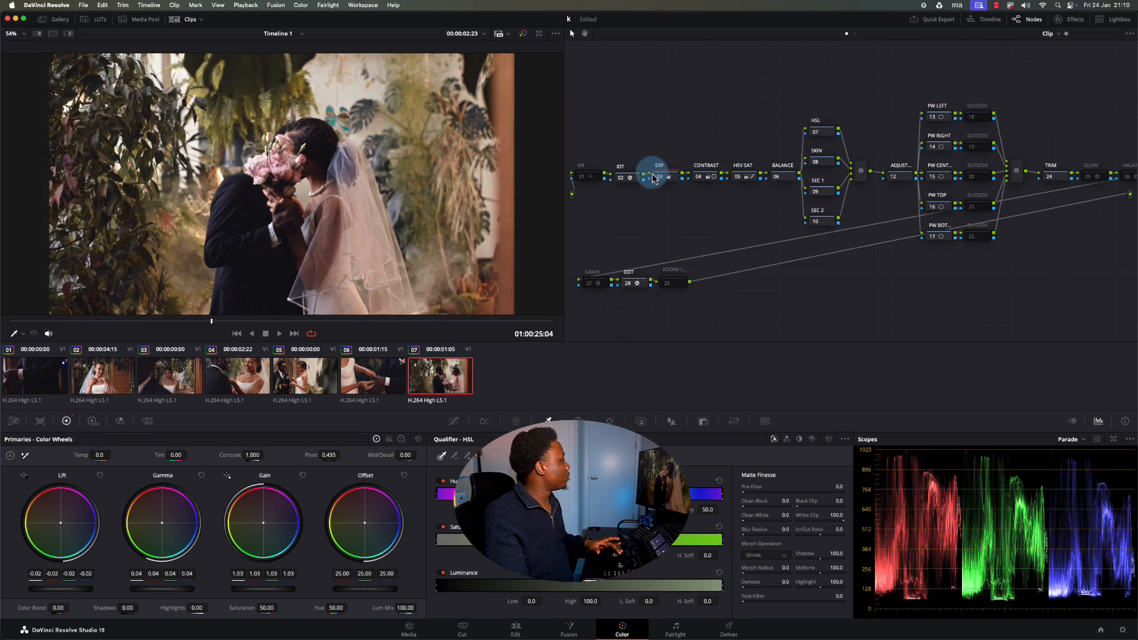
{"action": "left_click_drag", "start_coordinate": [239, 321], "coordinate": [69, 323]}
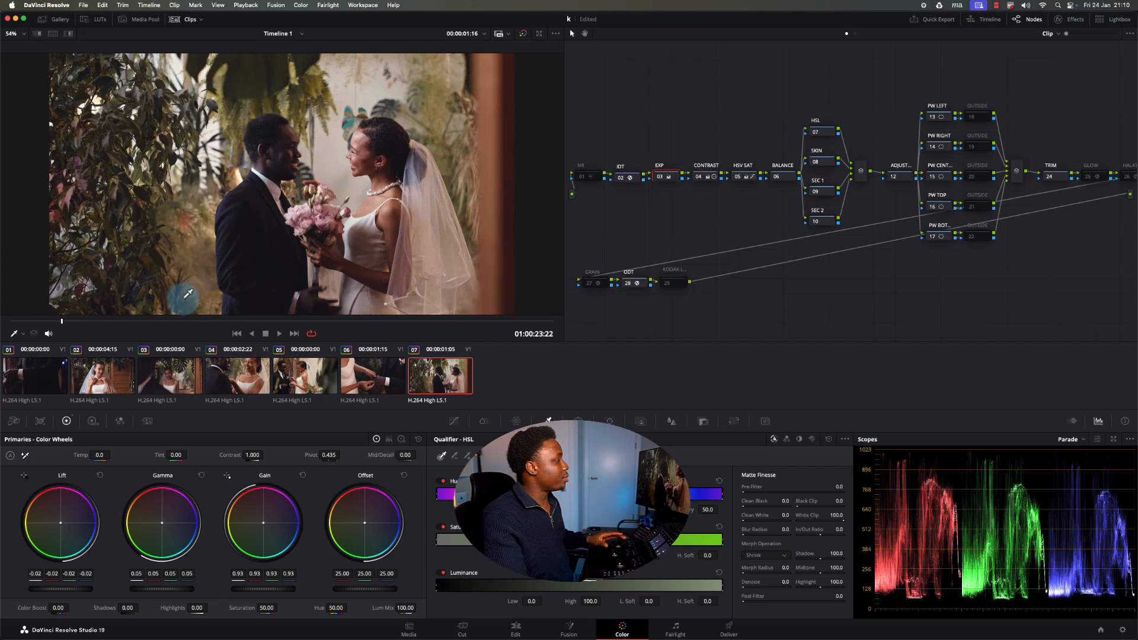
{"action": "left_click_drag", "start_coordinate": [186, 322], "coordinate": [322, 320]}
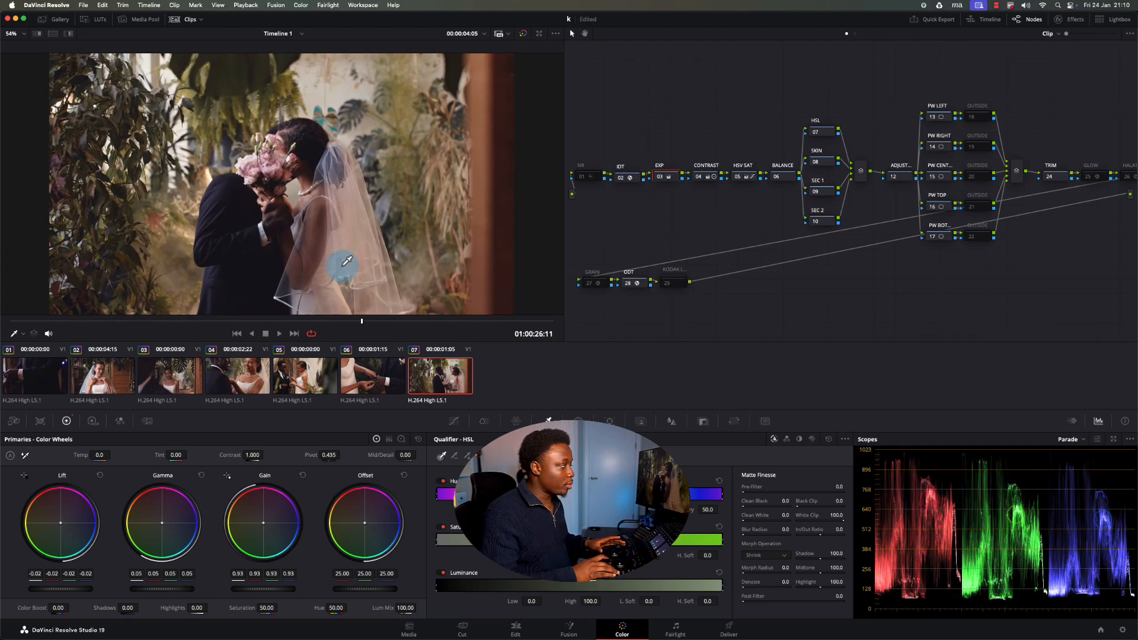
Step: Review the graded clips from 07 back to 01 and forward to 06 for consistent exposure and saturation
{"action": "key", "text": "Up"}
{"action": "key", "text": "Up"}
{"action": "key", "text": "Up"}
{"action": "key", "text": "Up"}
{"action": "key", "text": "Up"}
{"action": "key", "text": "Up"}
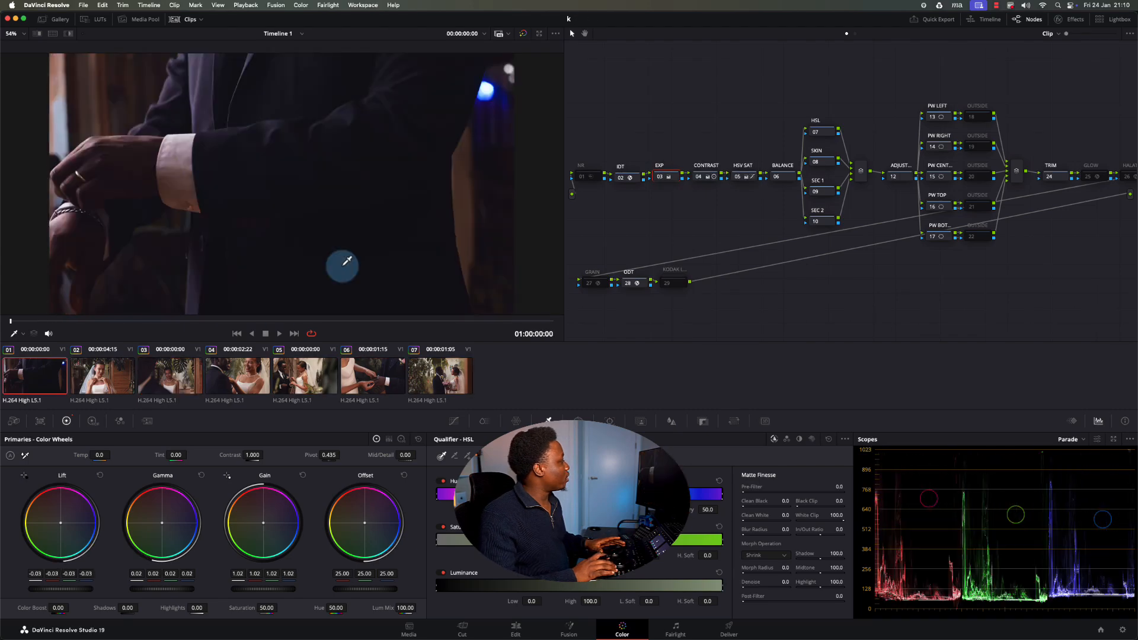
{"action": "key", "text": "Down"}
{"action": "key", "text": "Down"}
{"action": "key", "text": "Down"}
{"action": "key", "text": "Down"}
{"action": "key", "text": "Down"}
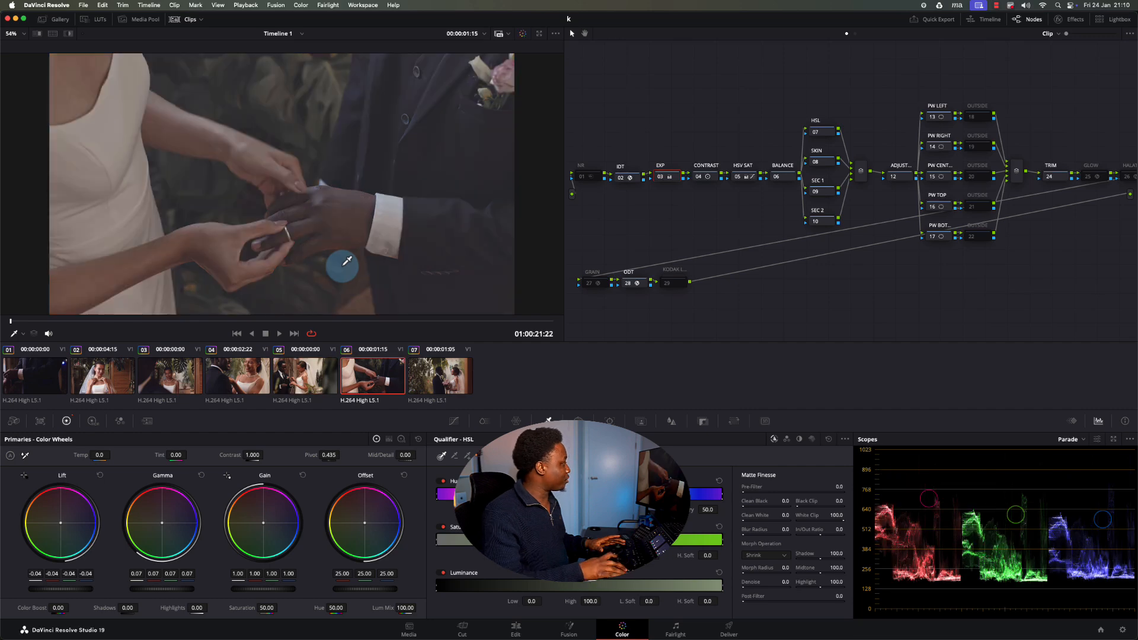
Step: Bypass all grades and review the ungraded clips back to 01 and forward to 07
{"action": "key", "text": "shift+d"}
{"action": "key", "text": "Up"}
{"action": "key", "text": "Up"}
{"action": "key", "text": "Up"}
{"action": "key", "text": "Up"}
{"action": "key", "text": "Up"}
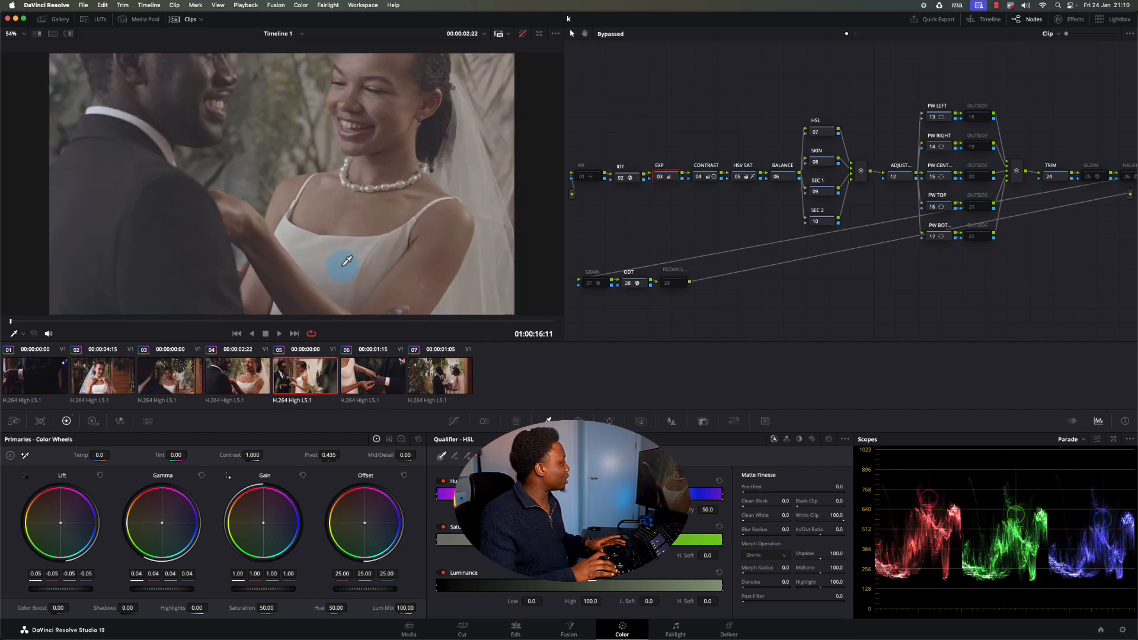
{"action": "key", "text": "Down"}
{"action": "key", "text": "Down"}
{"action": "key", "text": "Down"}
{"action": "key", "text": "Down"}
{"action": "key", "text": "Down"}
{"action": "key", "text": "Down"}
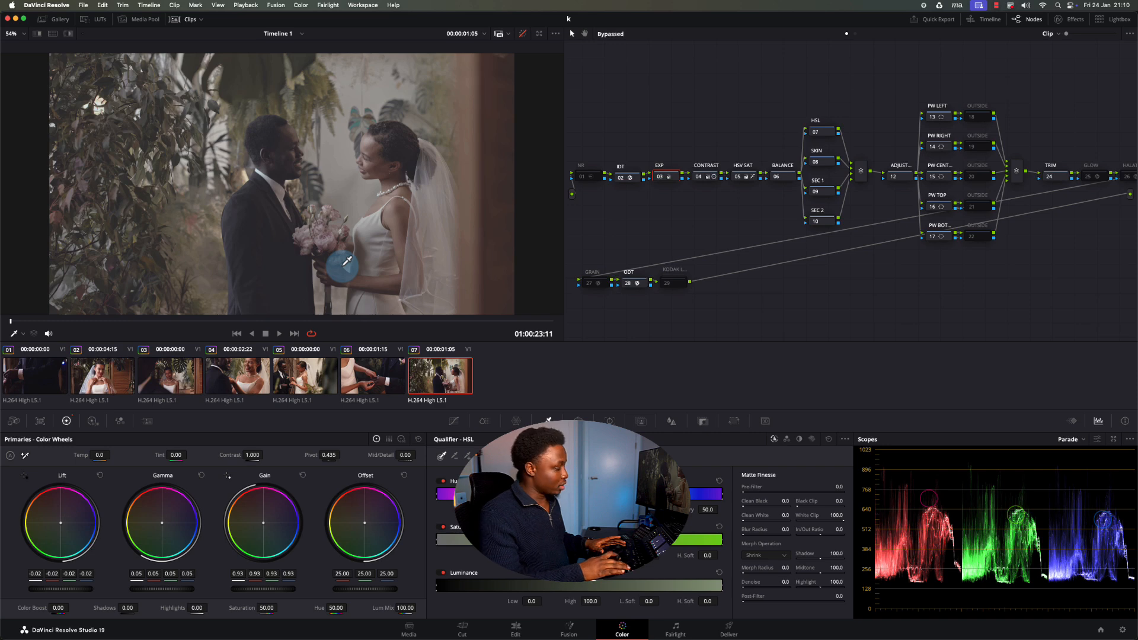
Step: Re-enable the grades and review the clips again, stepping back to 01 and forward to 06, ending on clip 05
{"action": "key", "text": "shift+d"}
{"action": "key", "text": "Up"}
{"action": "key", "text": "Up"}
{"action": "key", "text": "Up"}
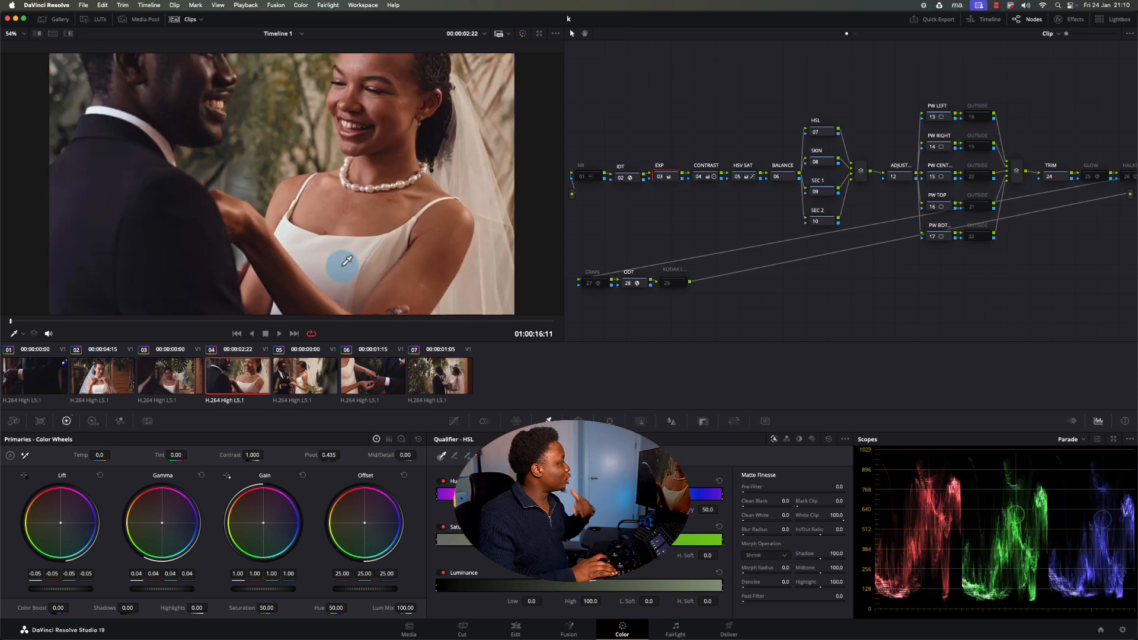
{"action": "key", "text": "Up"}
{"action": "key", "text": "Up"}
{"action": "key", "text": "Up"}
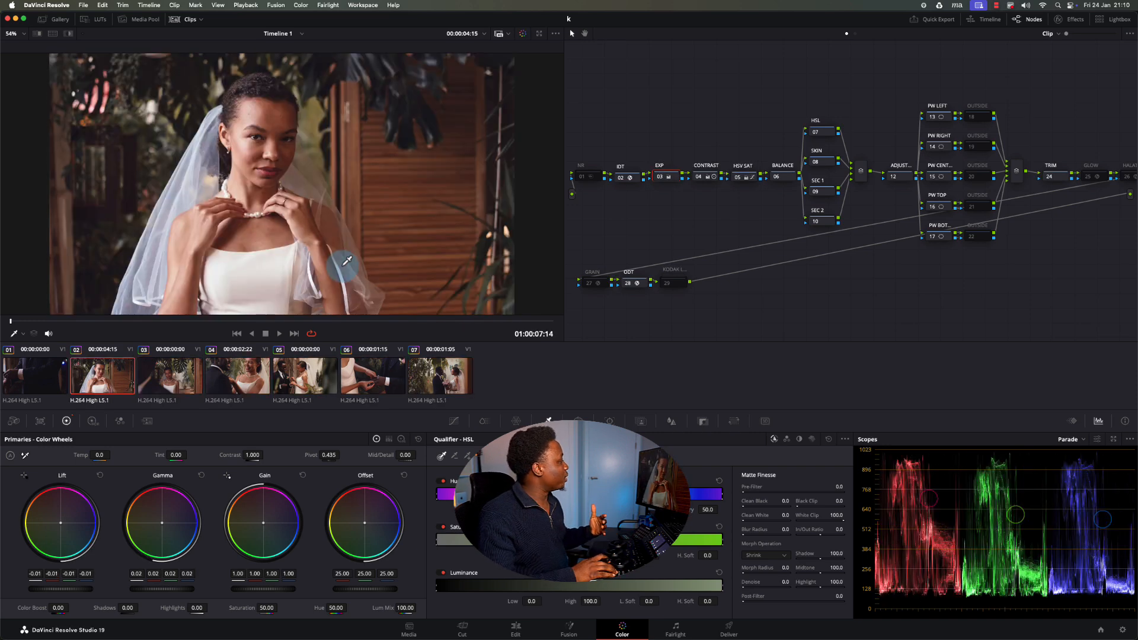
{"action": "key", "text": "Down"}
{"action": "key", "text": "Down"}
{"action": "key", "text": "Down"}
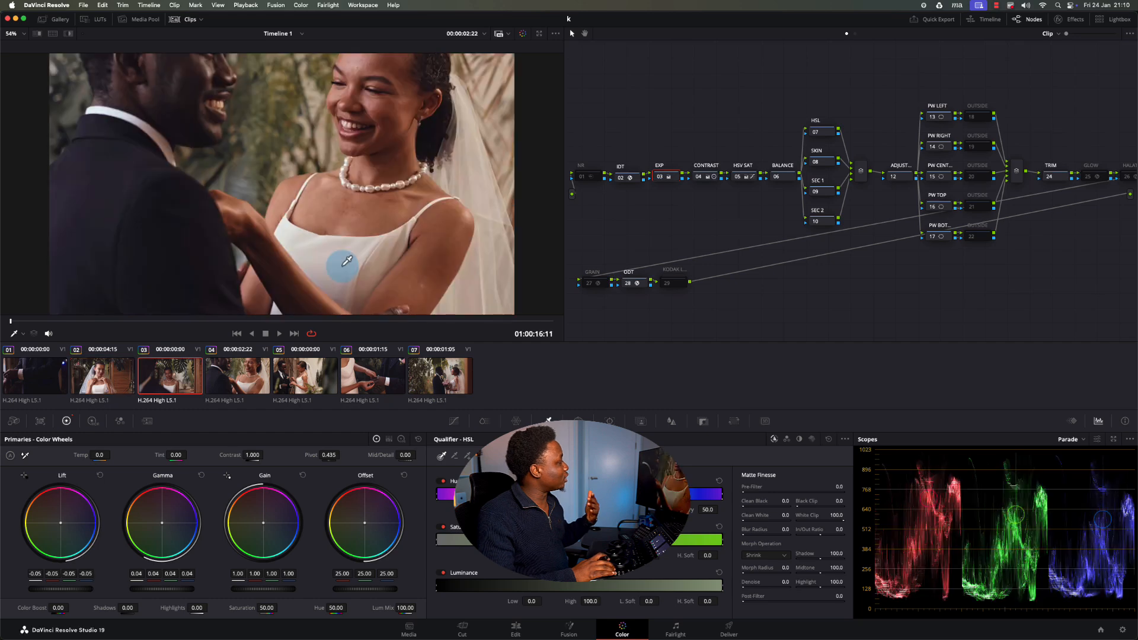
{"action": "key", "text": "Down"}
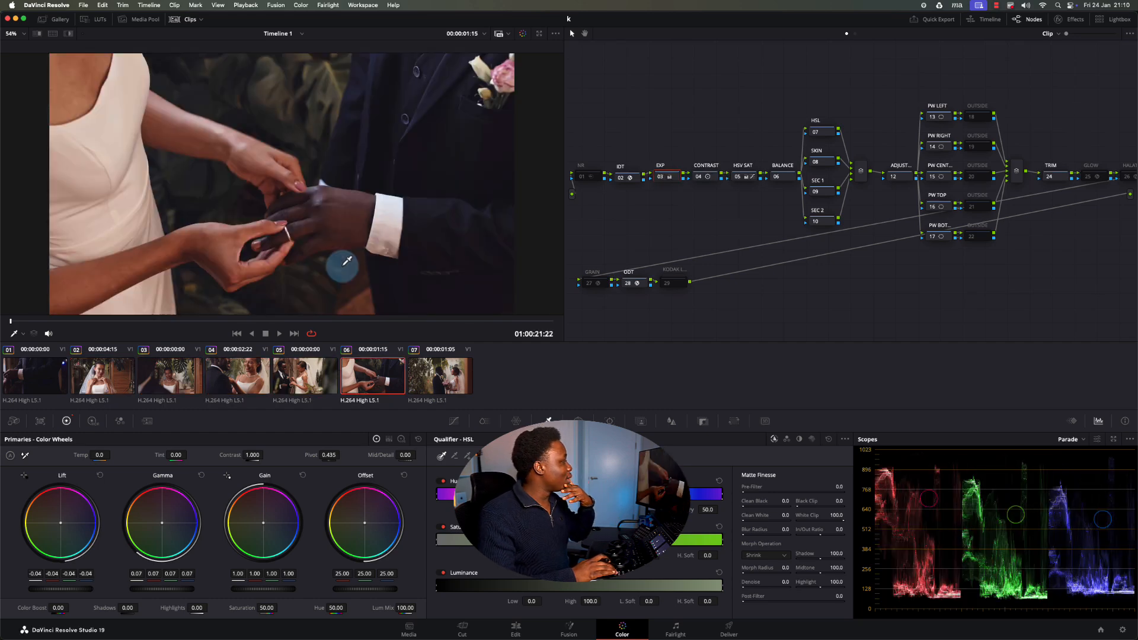
{"action": "key", "text": "Up"}
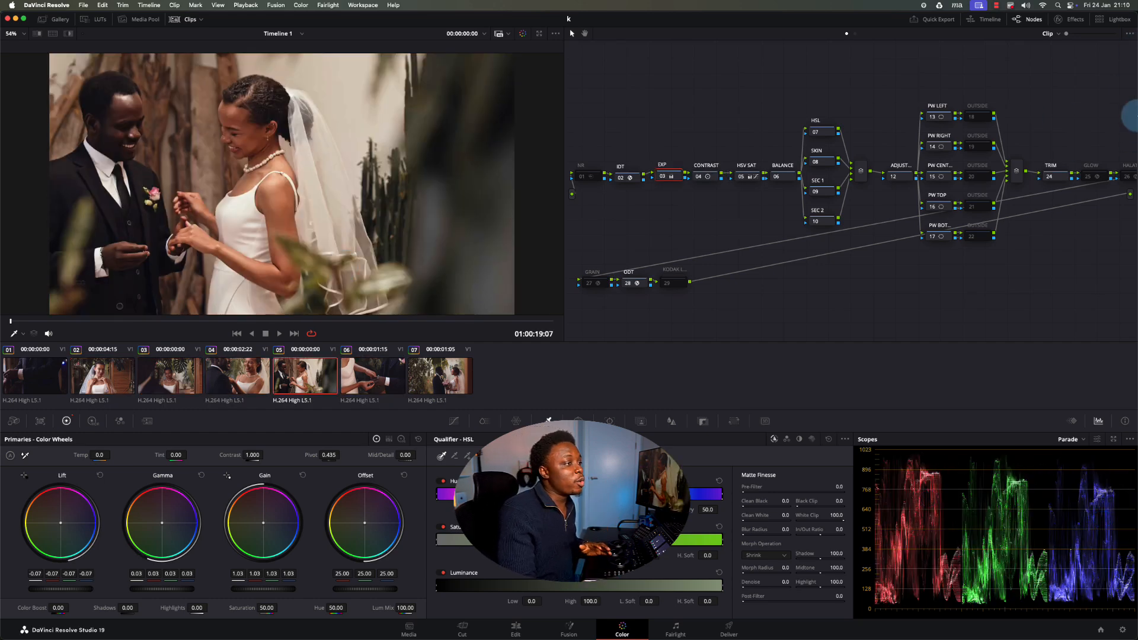
Step: Park midway through clip 05, select its BALANCE node and switch the scope from Parade to Vectorscope
{"action": "left_click_drag", "start_coordinate": [235, 330], "coordinate": [280, 328]}
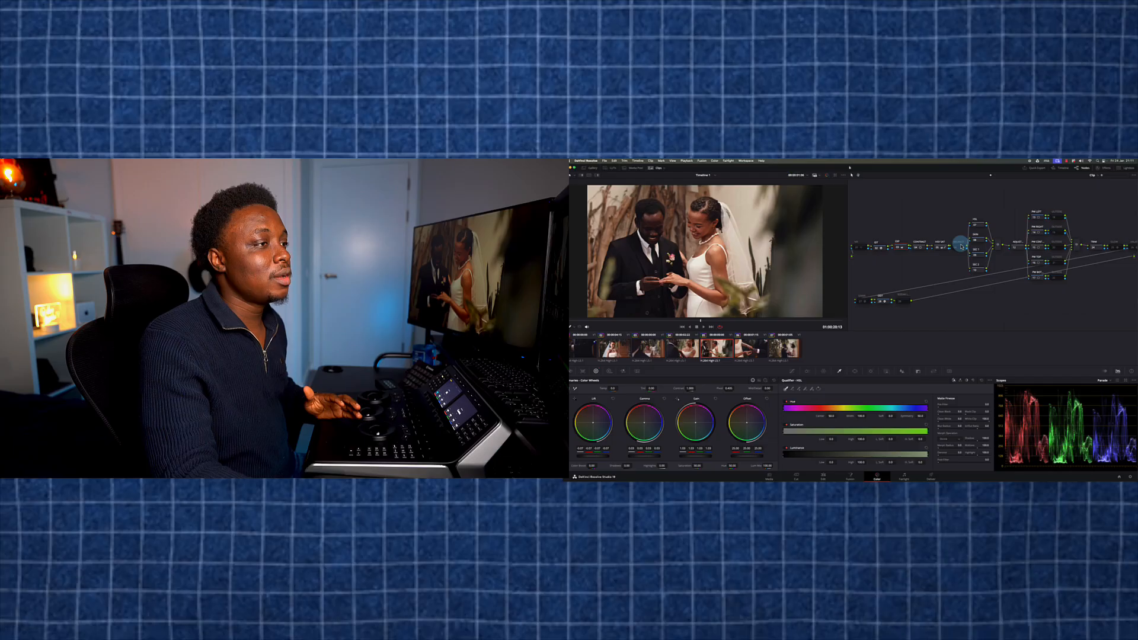
{"action": "left_click", "coordinate": [959, 247]}
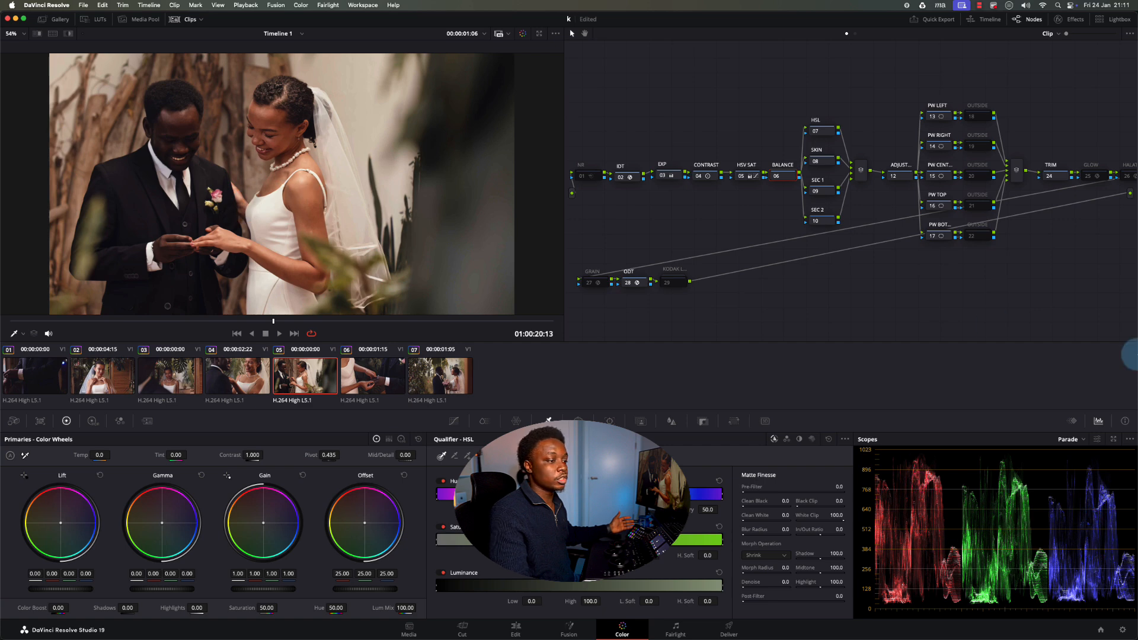
{"action": "left_click", "coordinate": [1067, 447]}
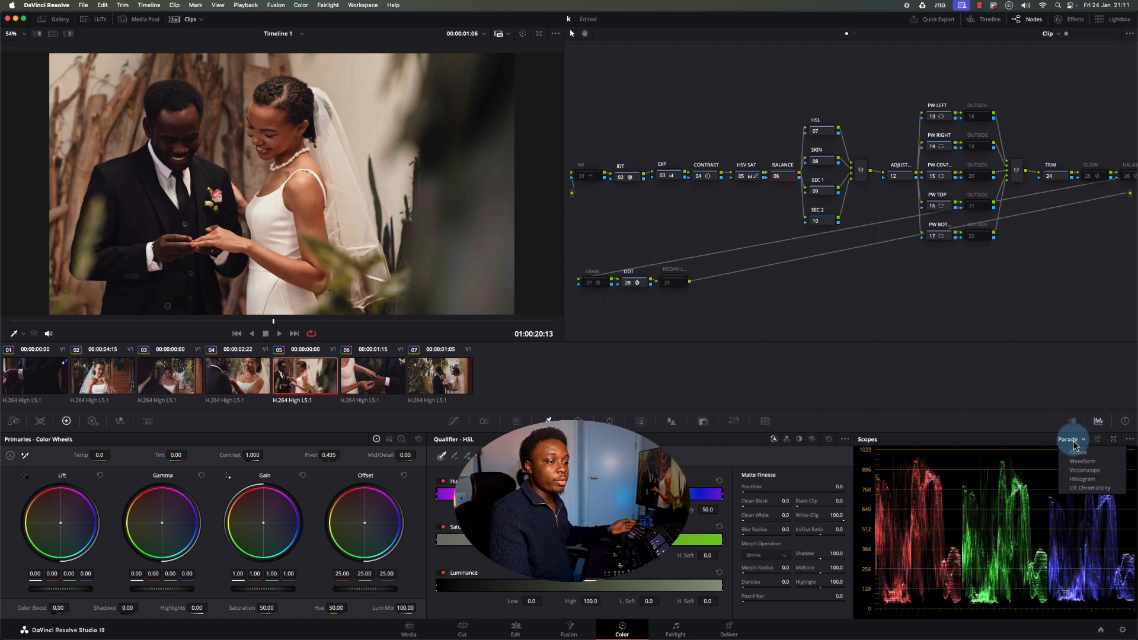
{"action": "left_click", "coordinate": [1075, 474]}
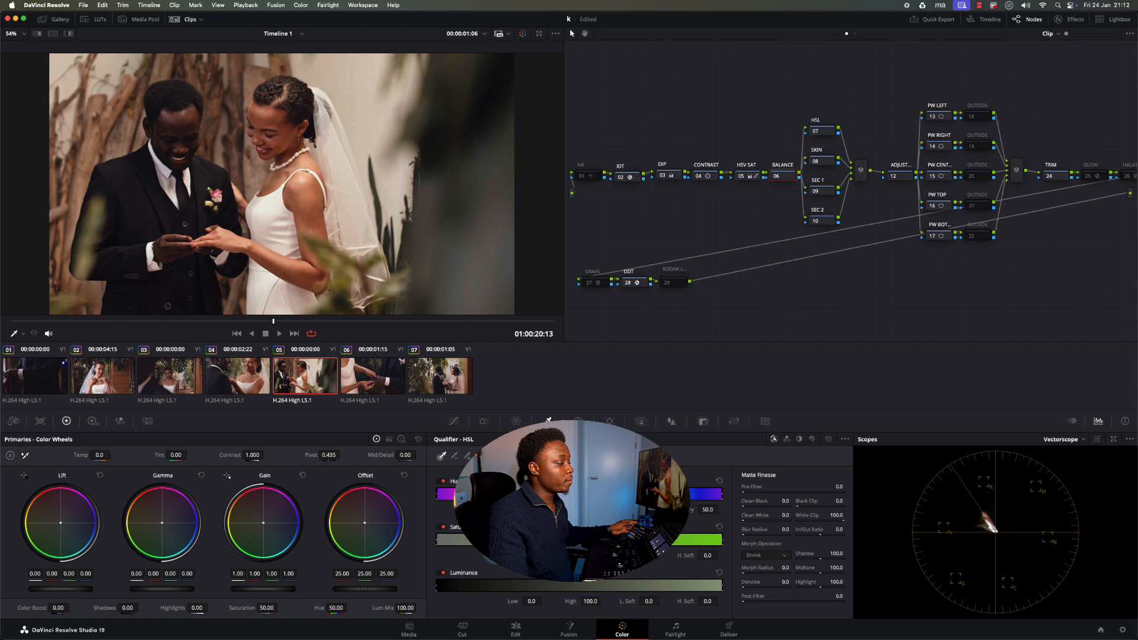
Step: Neutralise clip 05 on its BALANCE node with full printer lights, bringing the offset to 21.75 red, 24.00 green and 24.75 blue
{"action": "left_click", "coordinate": [301, 6]}
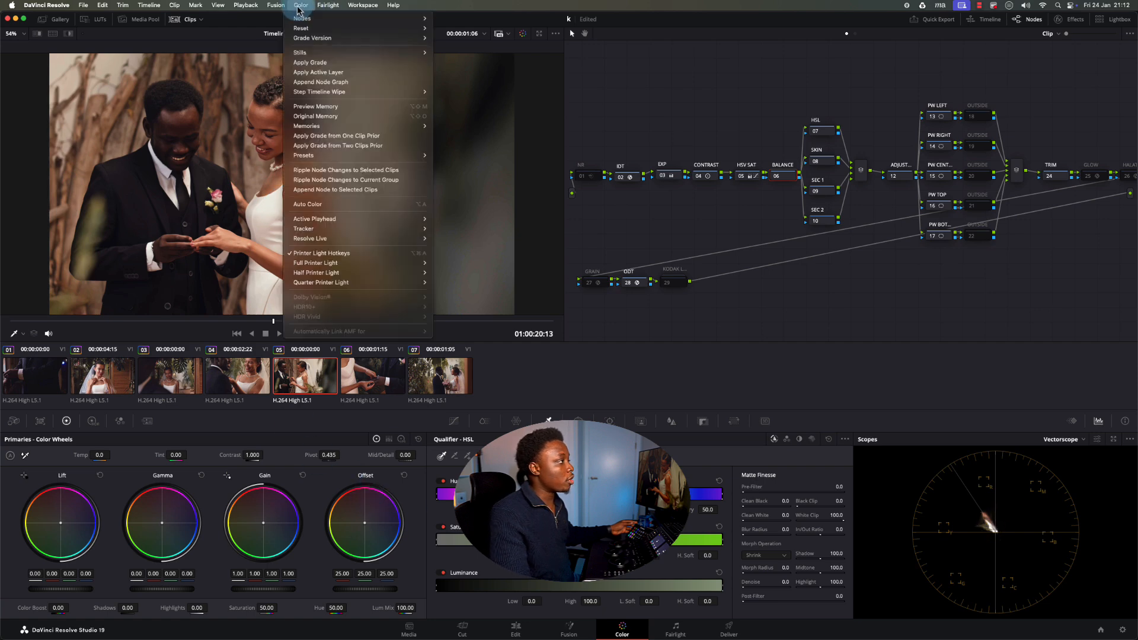
{"action": "mouse_move", "coordinate": [402, 269]}
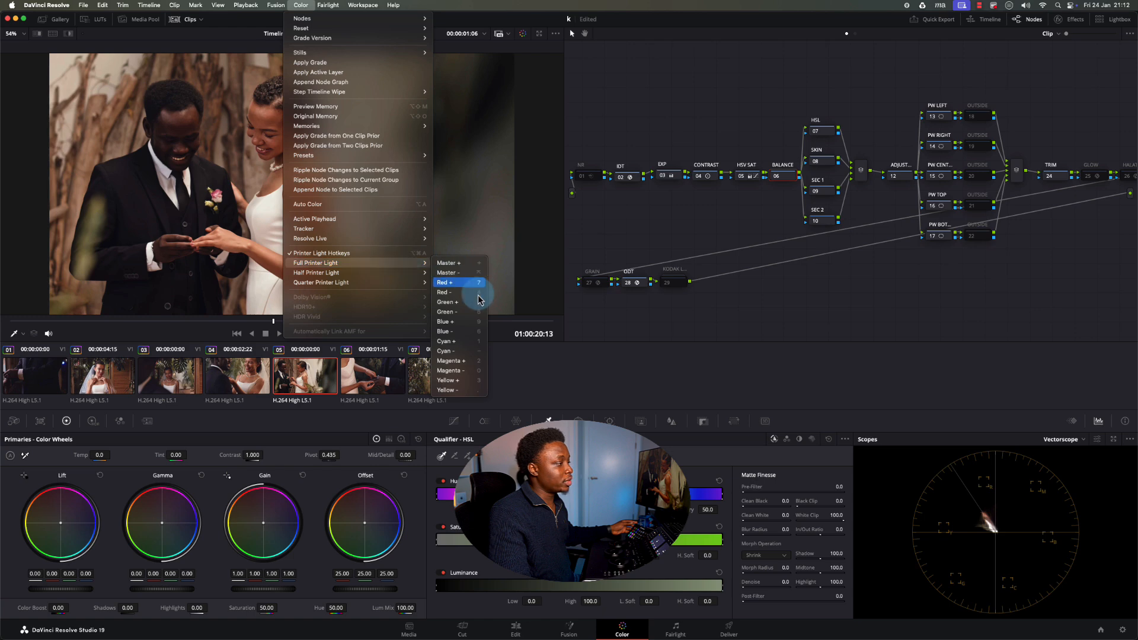
{"action": "left_click", "coordinate": [454, 293]}
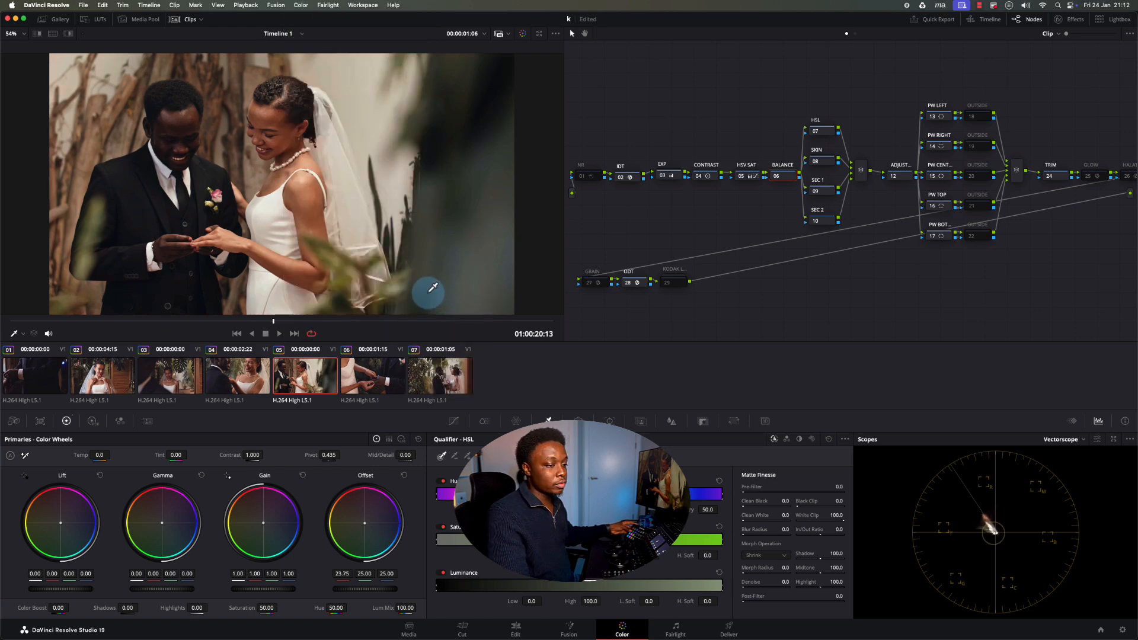
{"action": "key", "text": "4"}
{"action": "key", "text": "4"}
{"action": "key", "text": "4"}
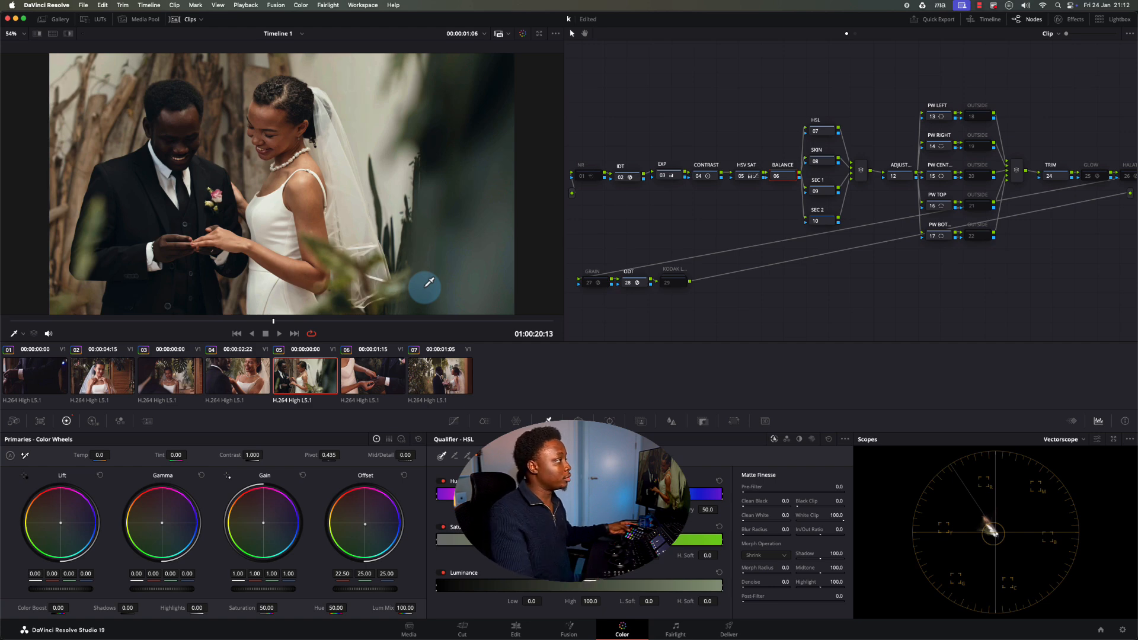
{"action": "left_click", "coordinate": [300, 5]}
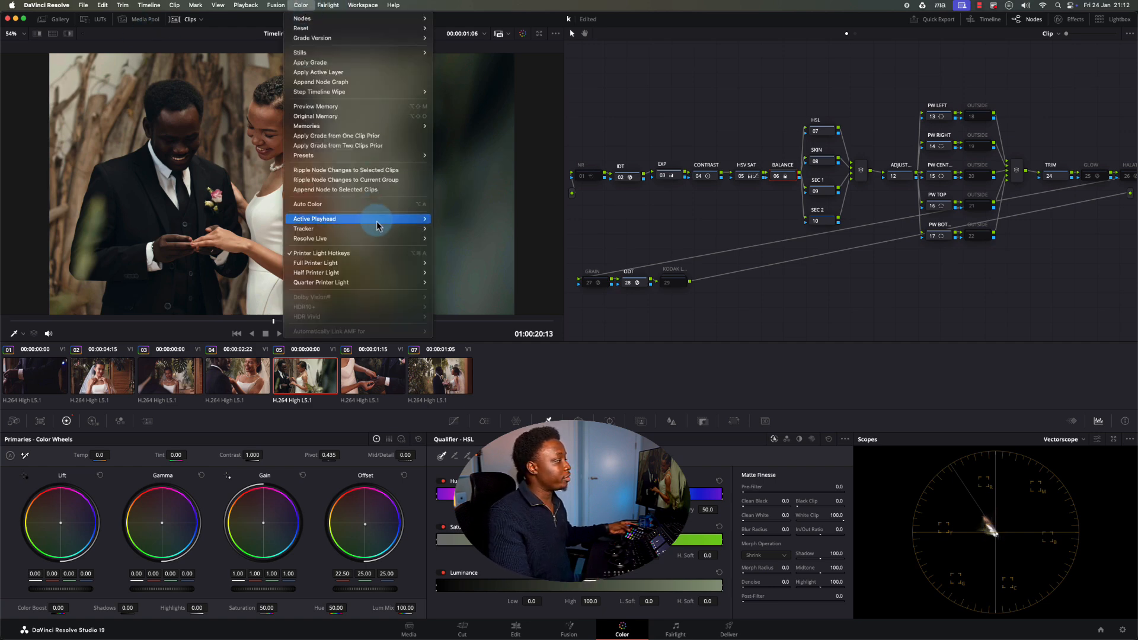
{"action": "left_click", "coordinate": [610, 8]}
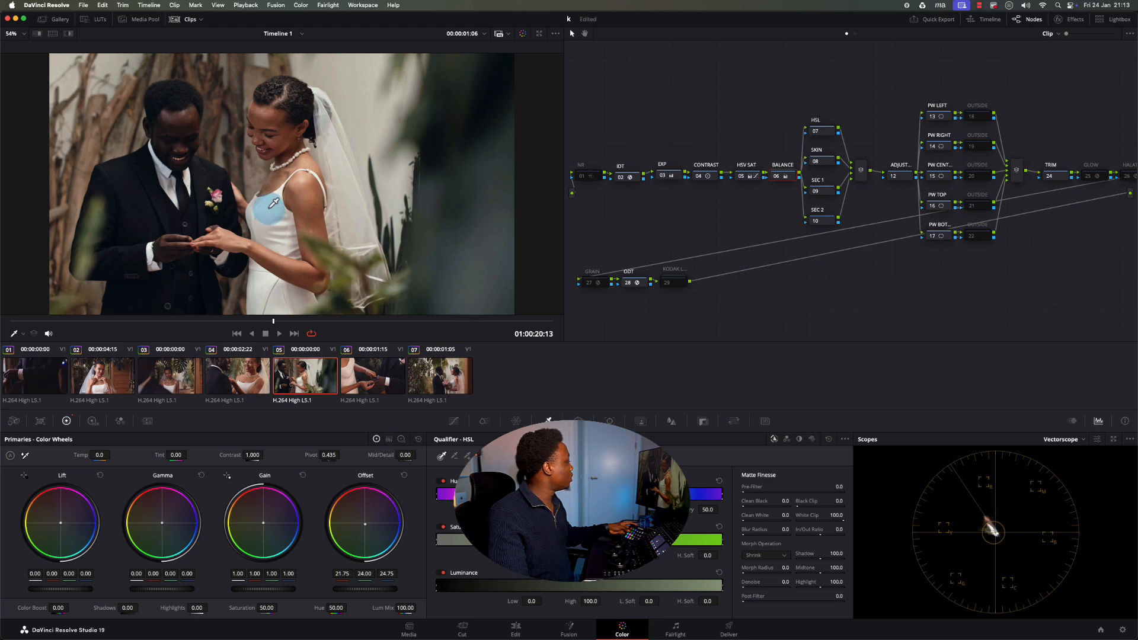
Step: Check the HSV SAT node at 00:00:02:02 in clip 05 and set the BALANCE node's red offset to 21.50
{"action": "left_click_drag", "start_coordinate": [233, 323], "coordinate": [452, 321]}
{"action": "left_click", "coordinate": [581, 282]}
{"action": "left_click", "coordinate": [754, 172]}
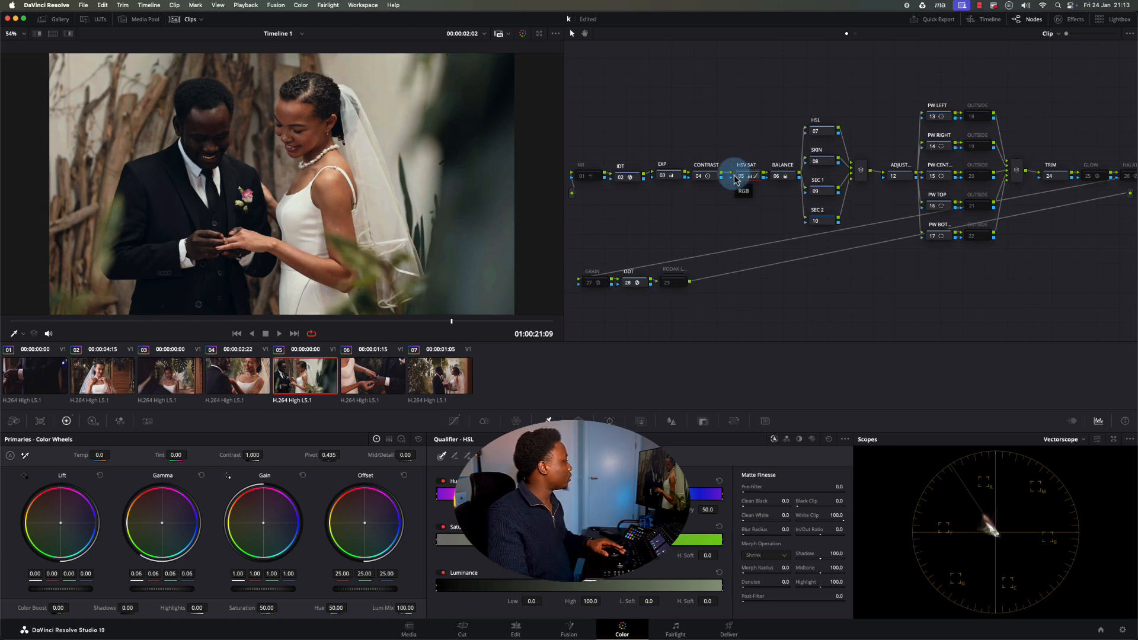
{"action": "left_click", "coordinate": [780, 176]}
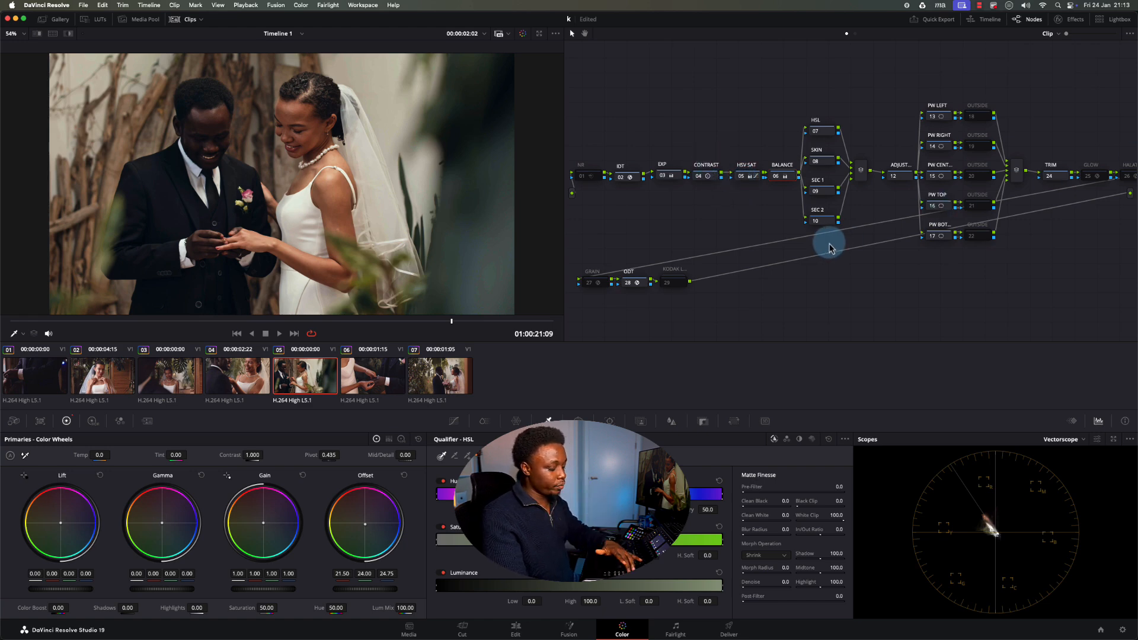
Step: Compare clip 05 with the BALANCE node bypassed and enabled, and scrub through the balanced shot
{"action": "key", "text": "super+d"}
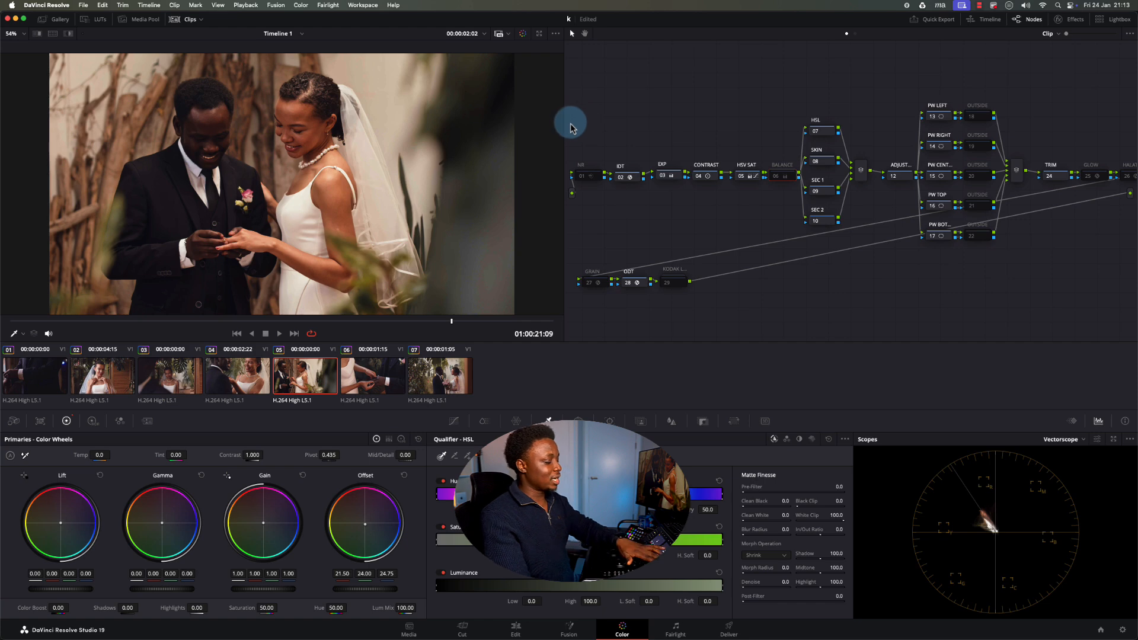
{"action": "key", "text": "alt+f"}
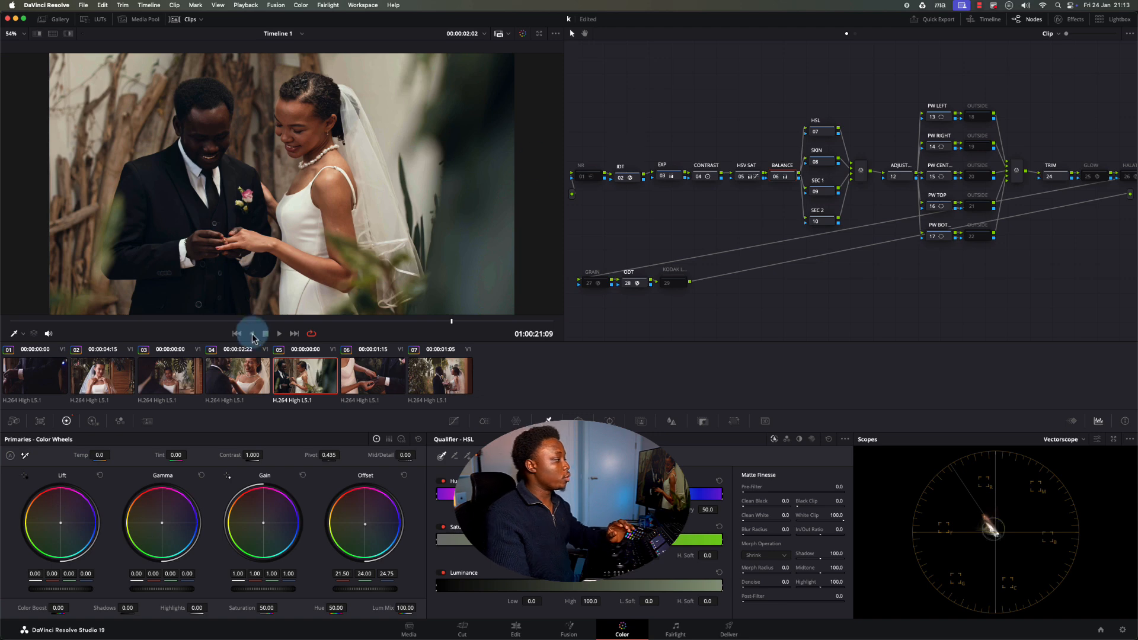
{"action": "left_click_drag", "start_coordinate": [251, 321], "coordinate": [358, 321]}
Step: Balance clip 04 on its BALANCE node with printer lights, setting the offset to 23.50 red, 25.50 green and 25.00 blue
{"action": "left_click", "coordinate": [242, 385]}
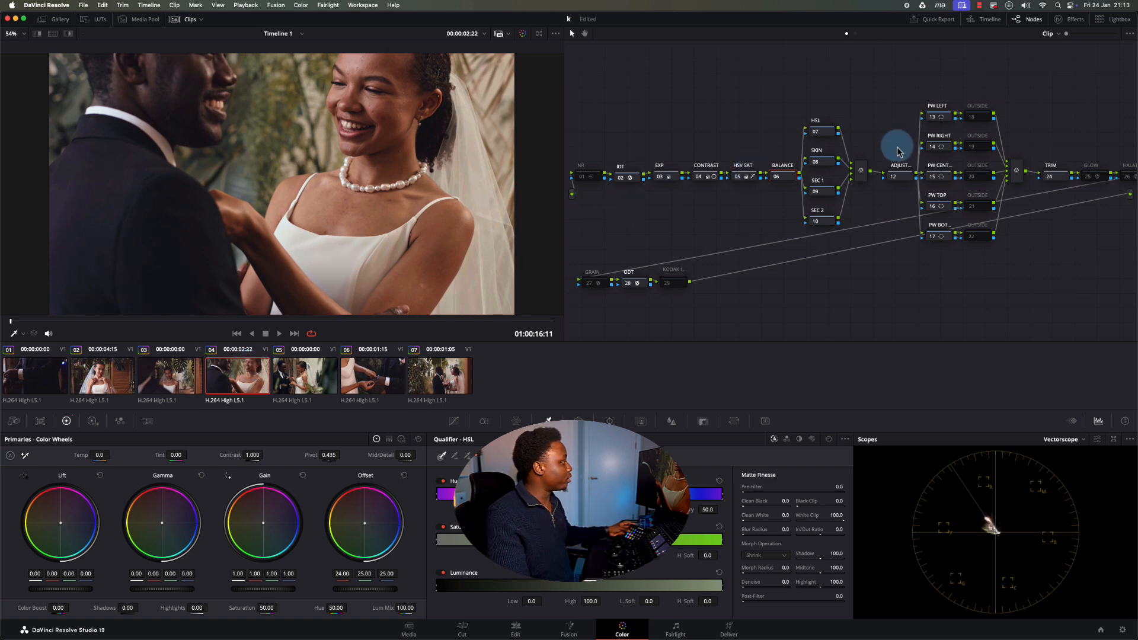
{"action": "key", "text": "4"}
{"action": "key", "text": "4"}
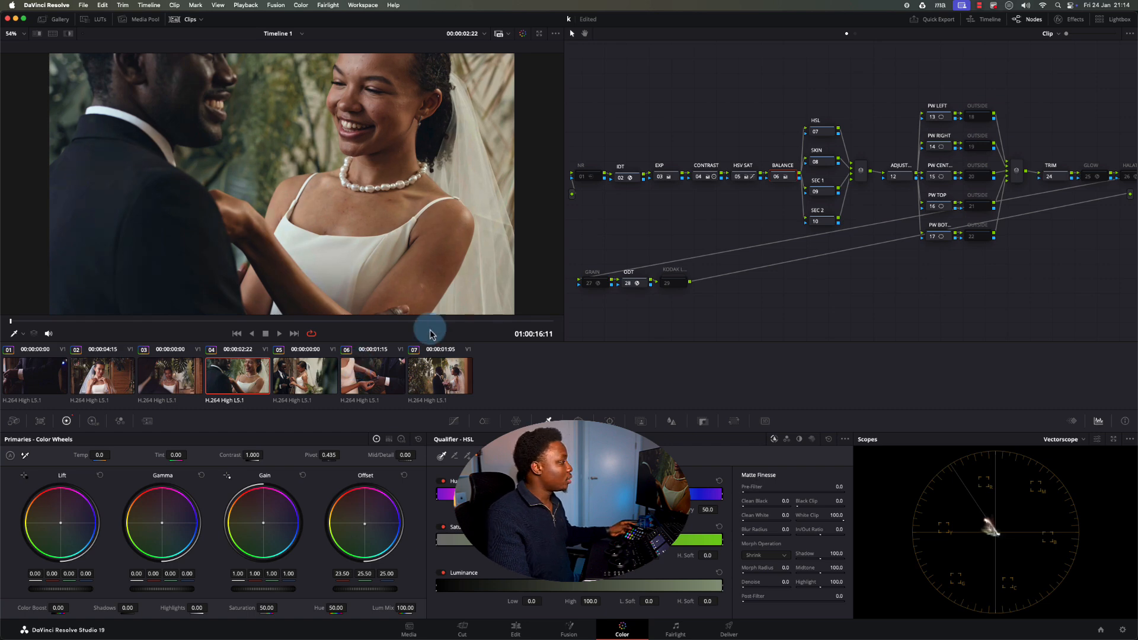
Step: Switch between clips 05 and 04 to compare their colour balance
{"action": "left_click", "coordinate": [308, 384]}
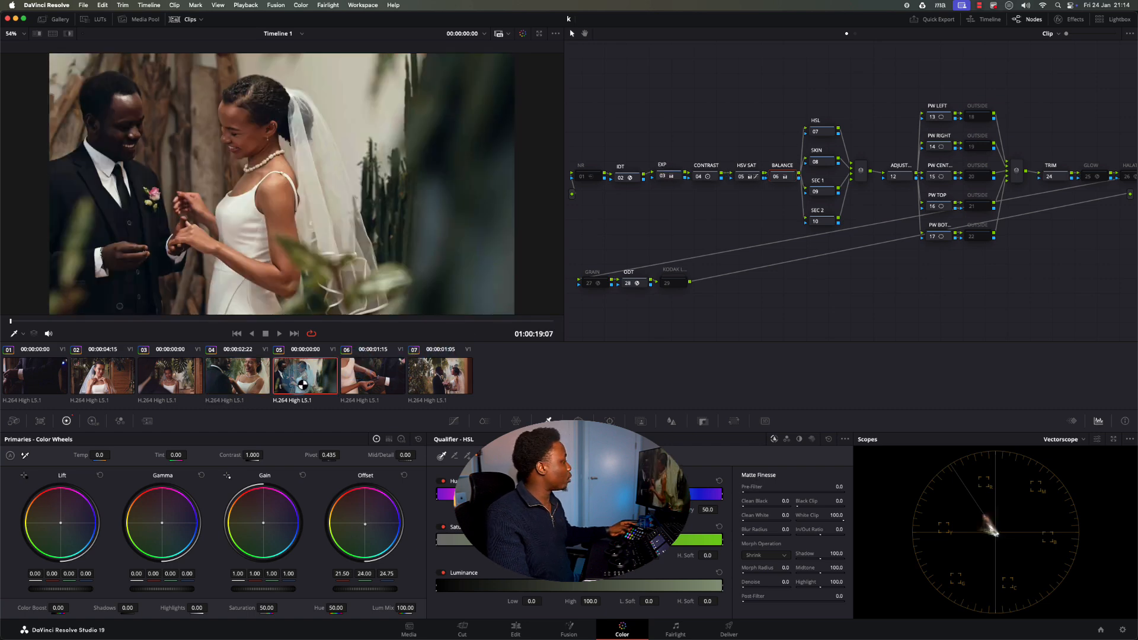
{"action": "key", "text": "Up"}
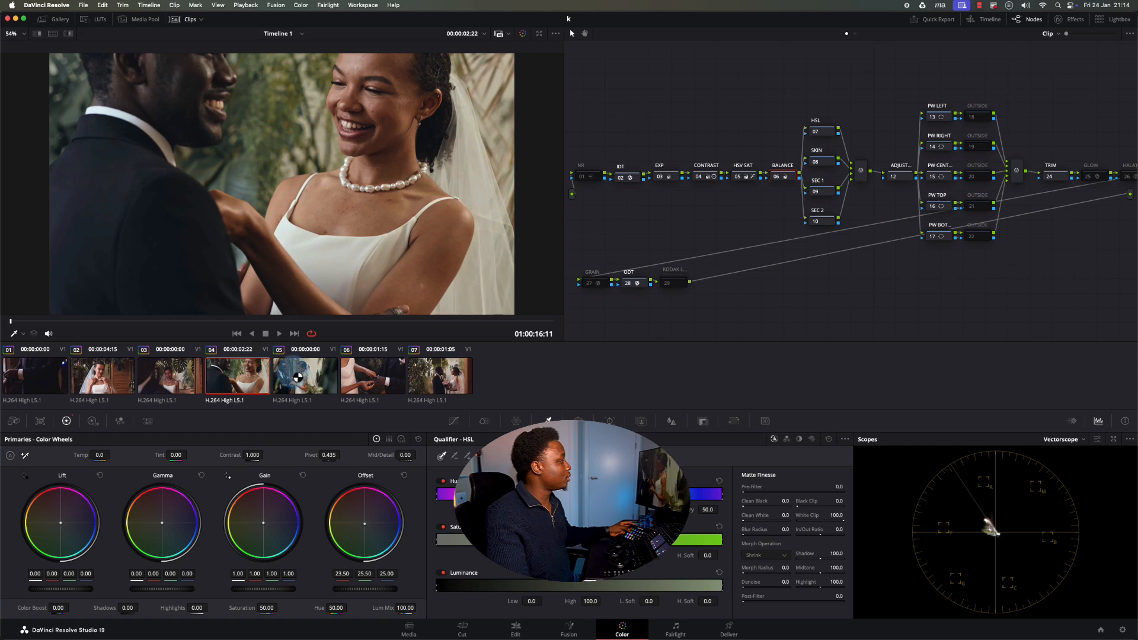
{"action": "left_click", "coordinate": [294, 376]}
Step: Set clip 04's HSV SAT gamma to 0.04 and its BALANCE red offset to 23.25, comparing it with the neighbouring clips
{"action": "left_click", "coordinate": [230, 378]}
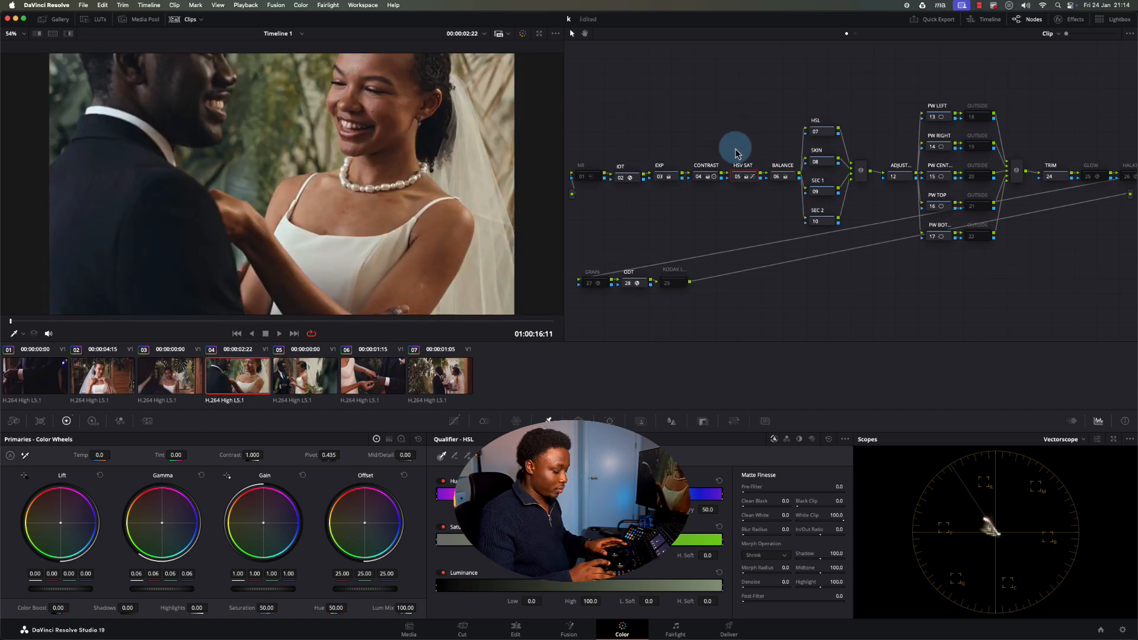
{"action": "key", "text": "Down"}
{"action": "key", "text": "Up"}
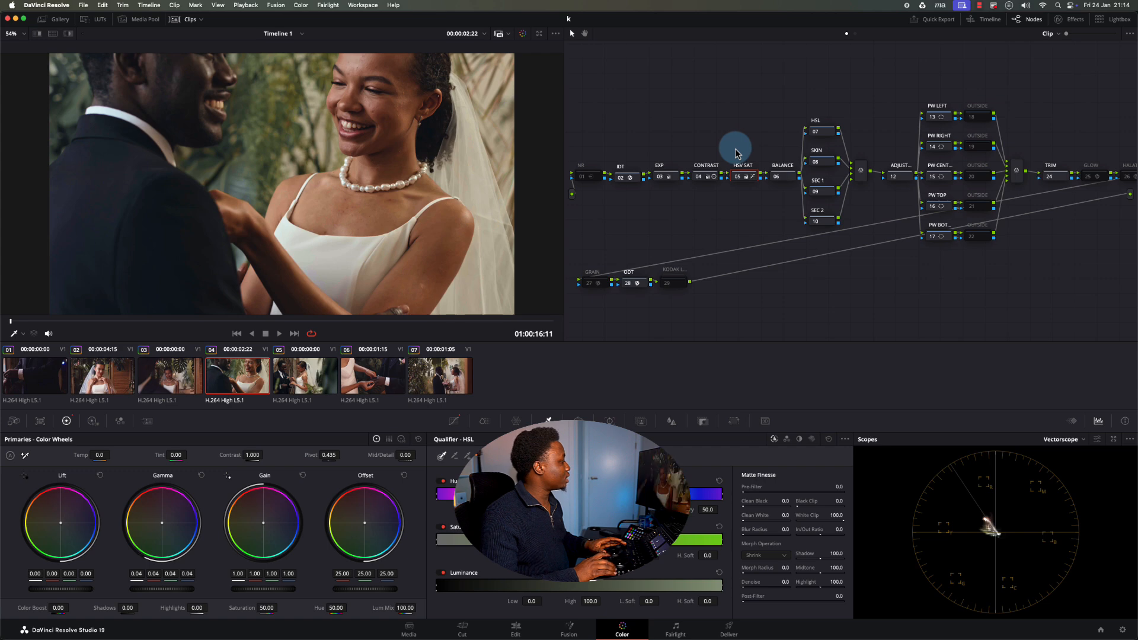
{"action": "key", "text": "Up"}
{"action": "key", "text": "Down"}
{"action": "key", "text": "Down"}
{"action": "key", "text": "Up"}
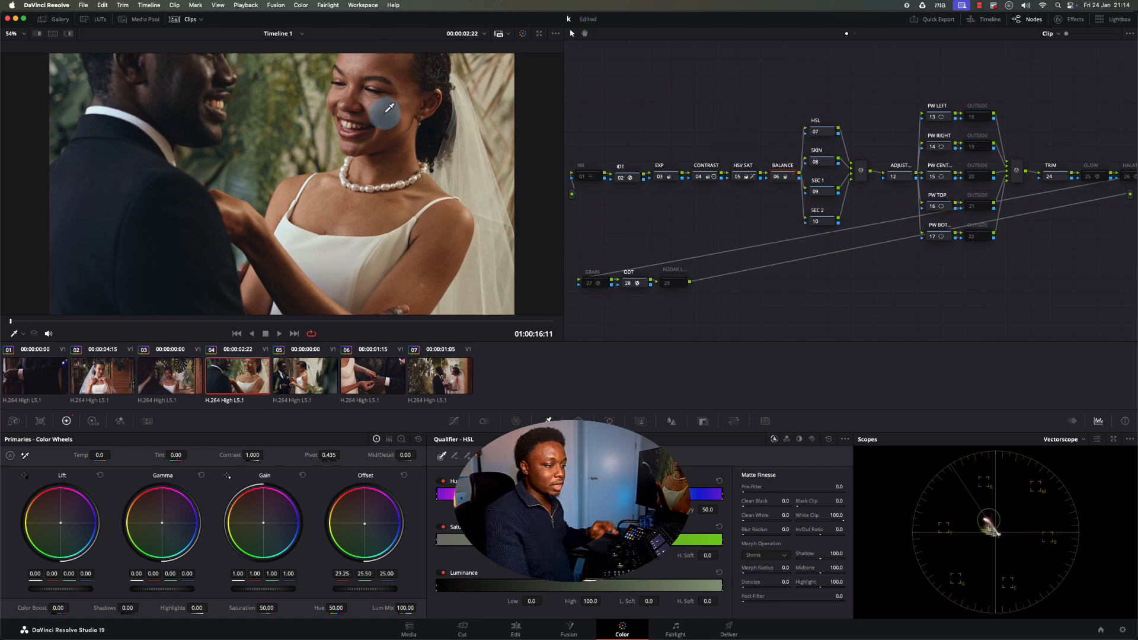
Step: Compare clips 04 and 05 at full viewer size for matching skin tone, dress and suit colour
{"action": "key", "text": "Down"}
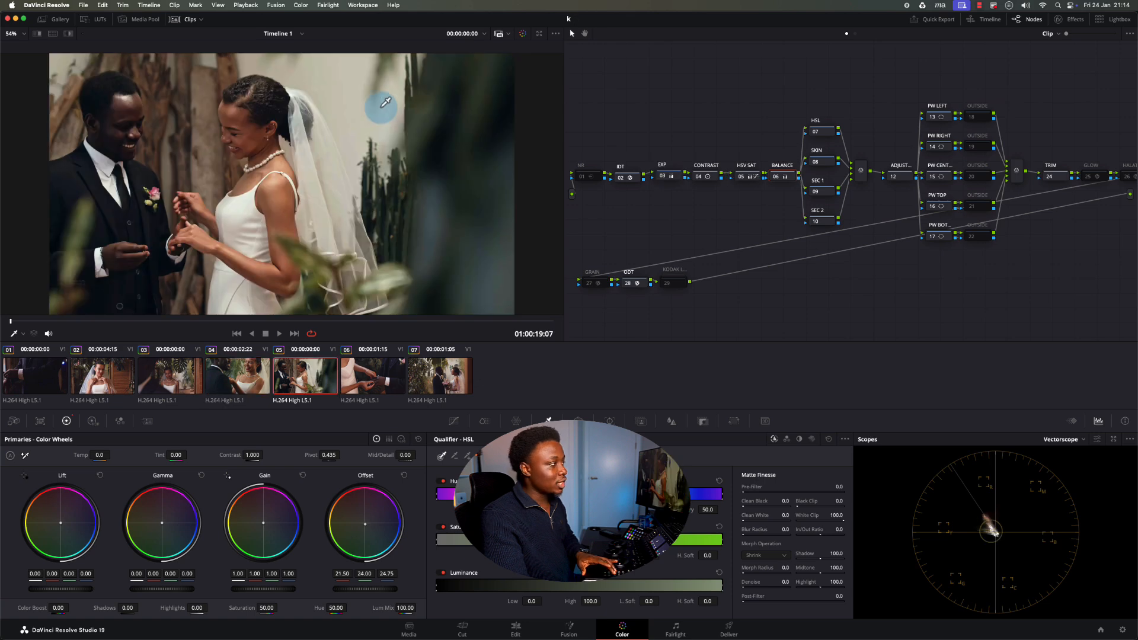
{"action": "key", "text": "Up"}
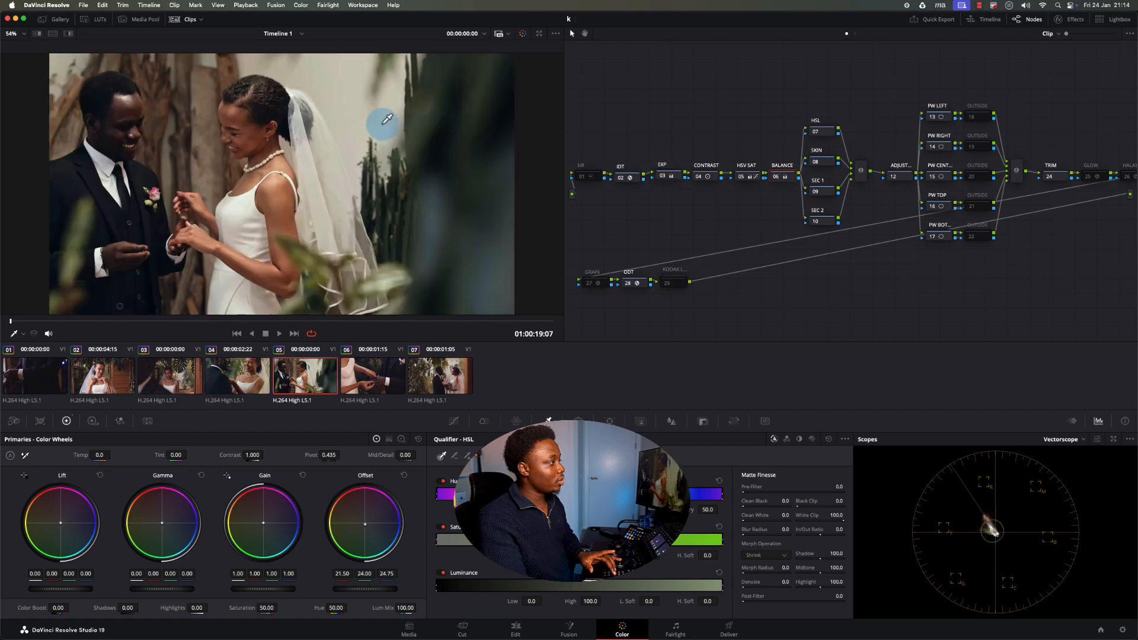
{"action": "key", "text": "shift+f"}
{"action": "key", "text": "Down"}
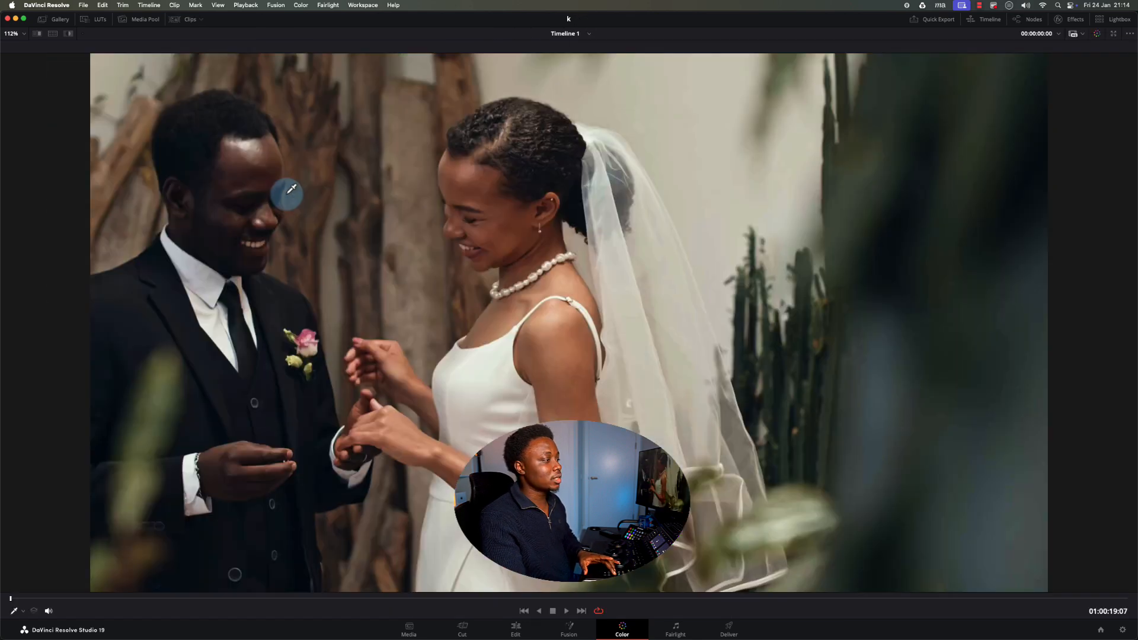
{"action": "key", "text": "Up"}
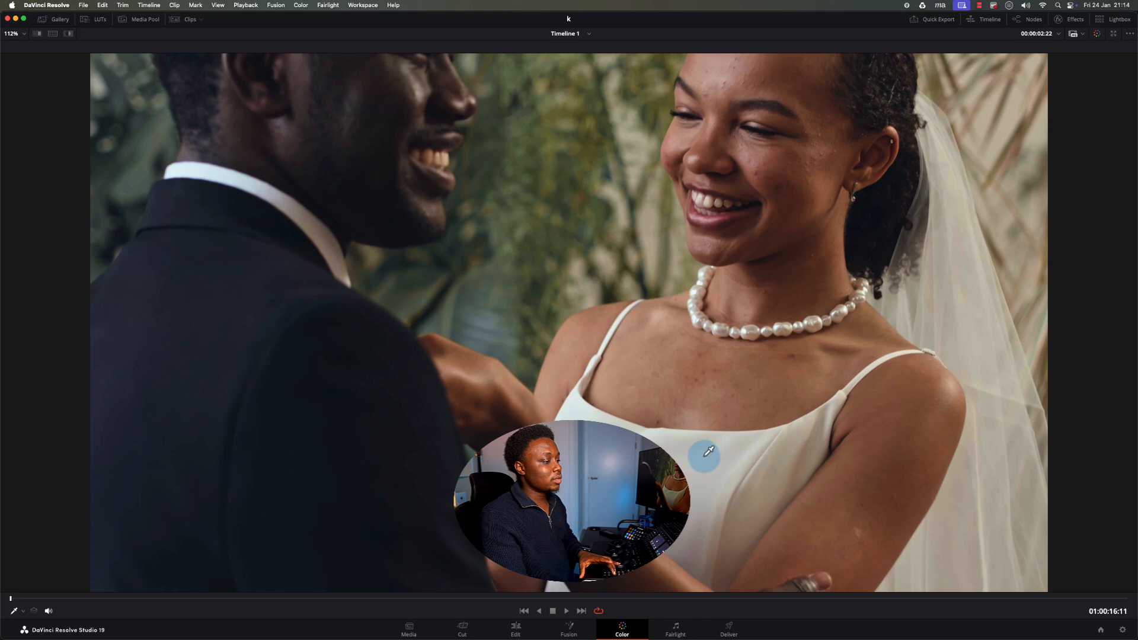
{"action": "key", "text": "Down"}
Step: Set clip 04's BALANCE offset to 22.50 red and 24.50 green, and recheck the match against clip 05
{"action": "key", "text": "Up"}
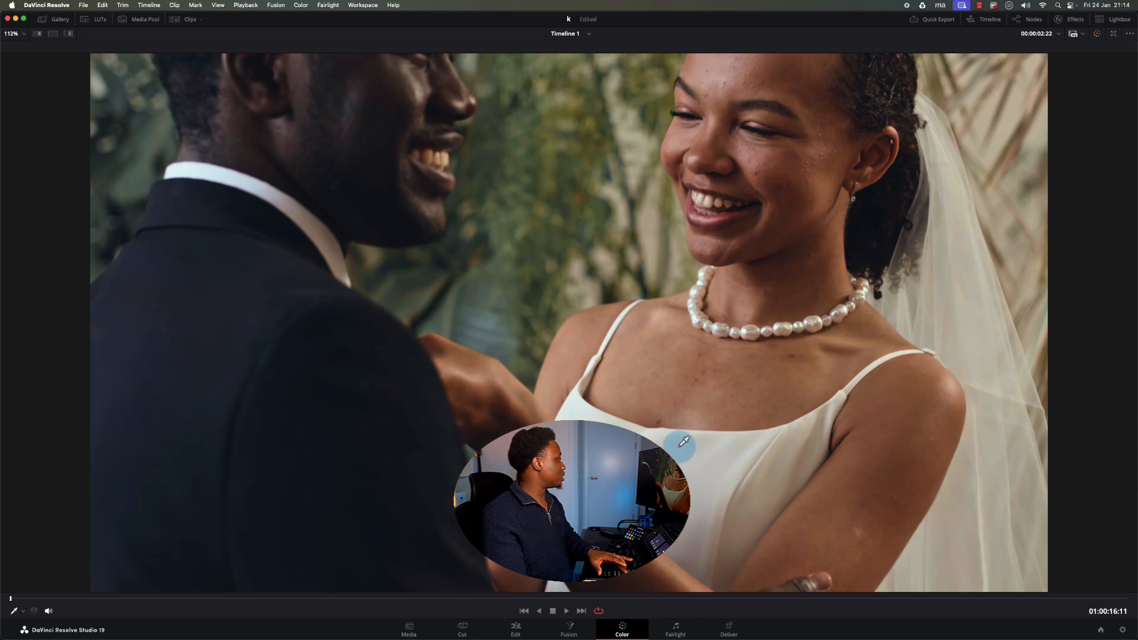
{"action": "key", "text": "alt+f"}
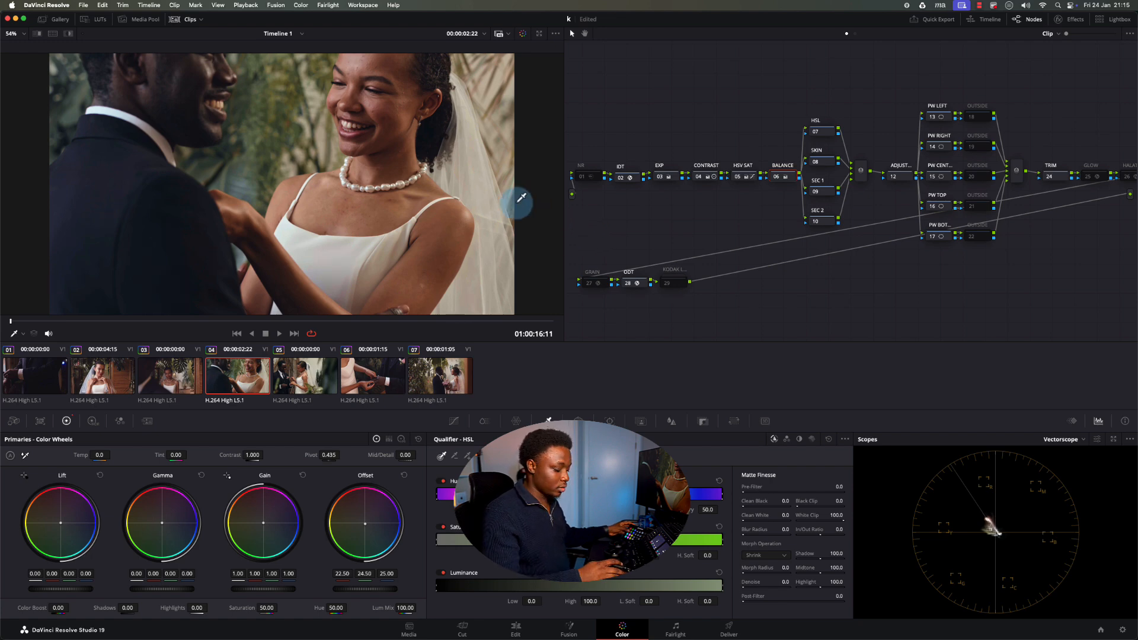
{"action": "key", "text": "Down"}
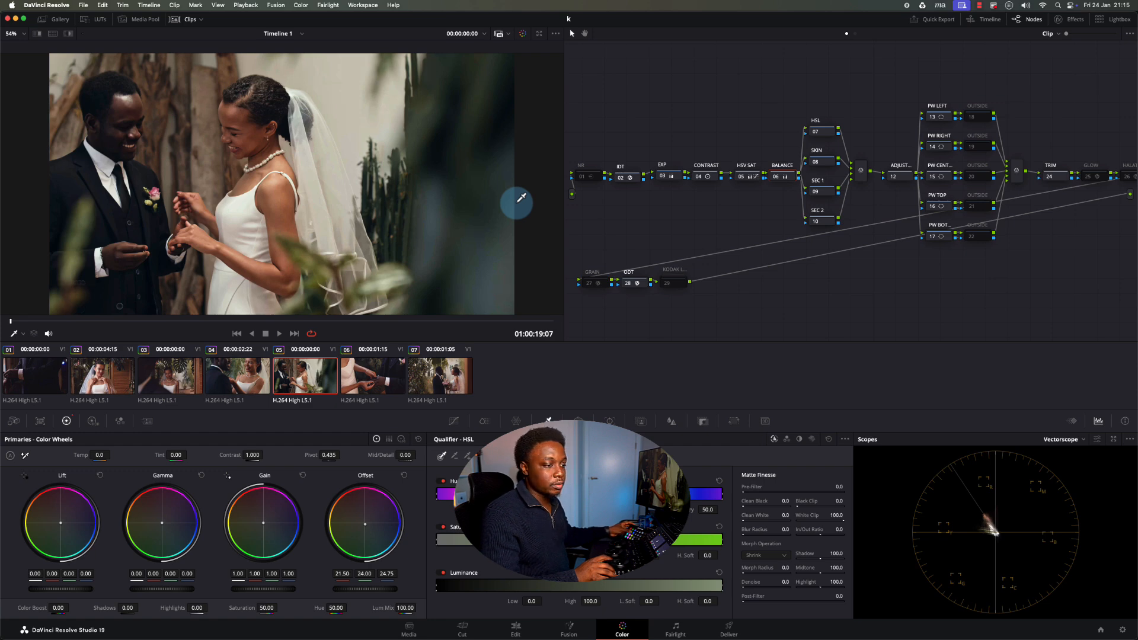
{"action": "key", "text": "Up"}
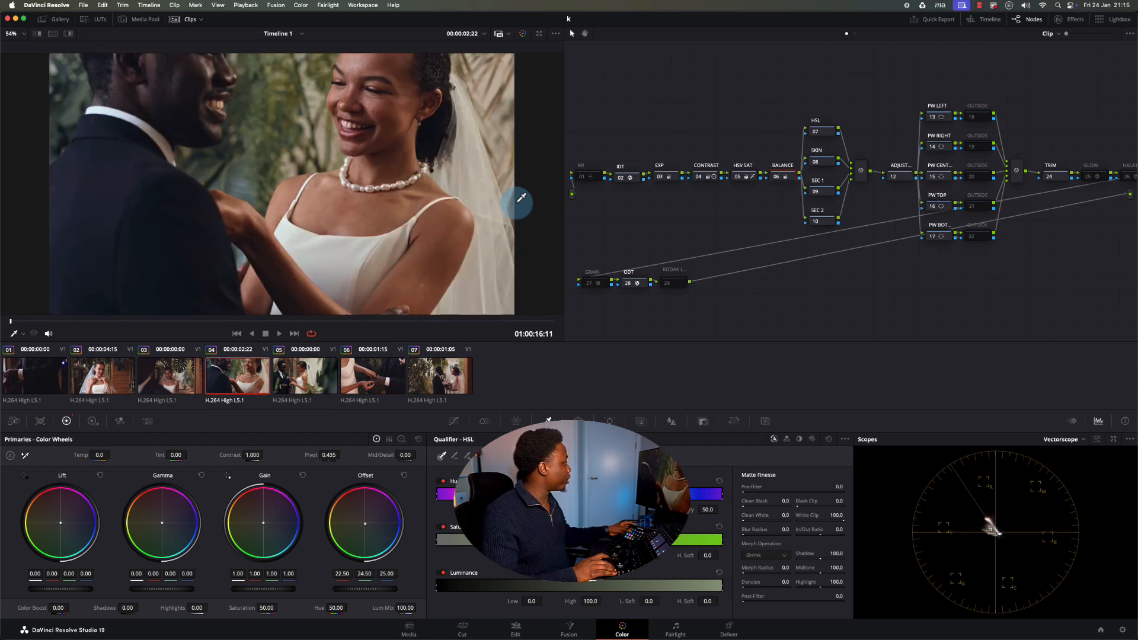
{"action": "key", "text": "Down"}
{"action": "key", "text": "Up"}
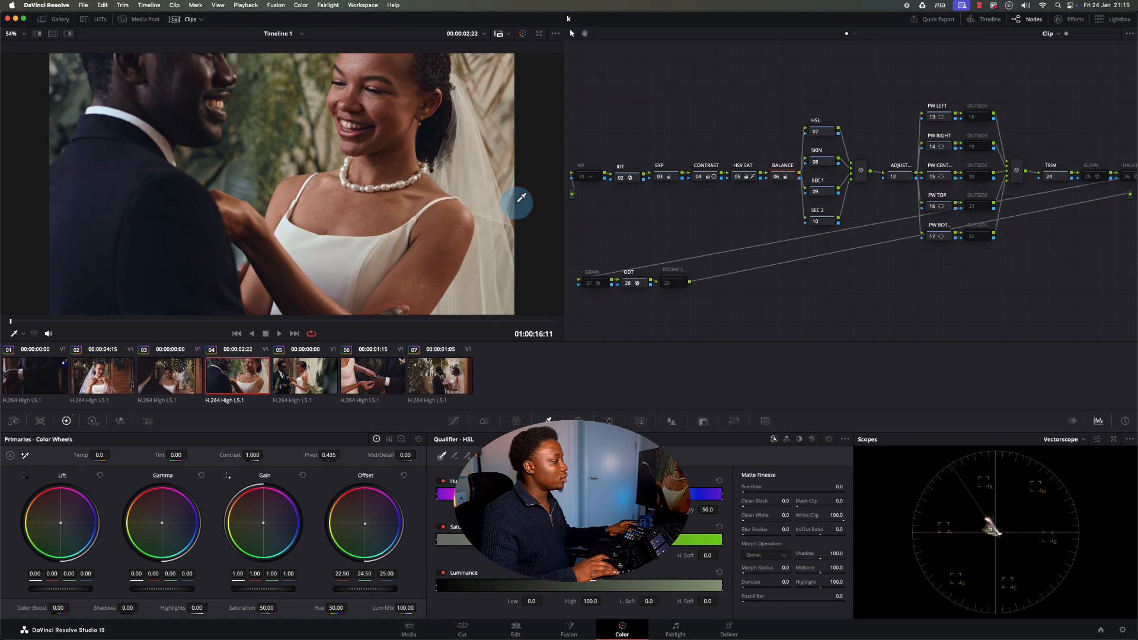
Step: Colour balance clip 03 with printer lights on its BALANCE node, judging it at 00:00:03:18 with the couple in frame
{"action": "key", "text": "Up"}
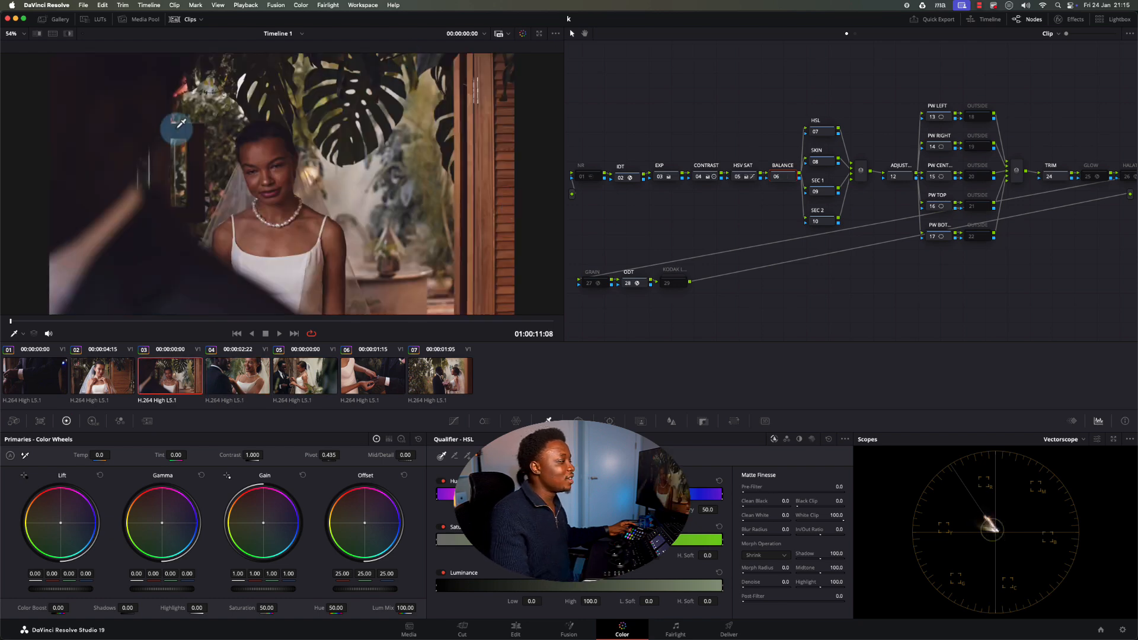
{"action": "left_click_drag", "start_coordinate": [348, 324], "coordinate": [408, 321]}
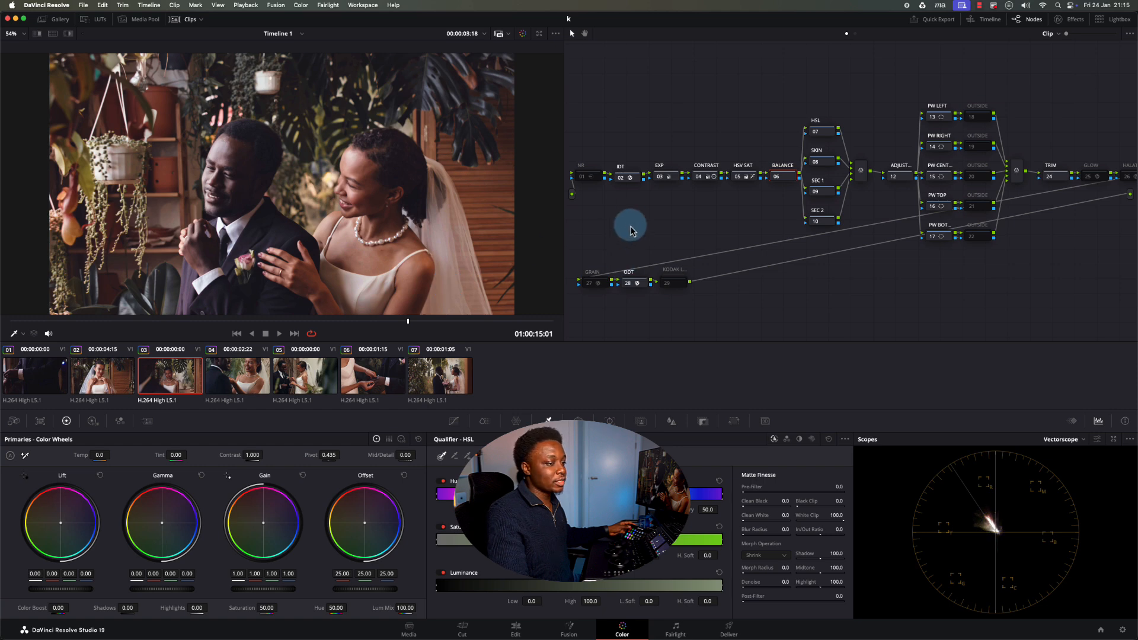
{"action": "key", "text": "KP_7"}
{"action": "key", "text": "KP_7"}
{"action": "key", "text": "KP_7"}
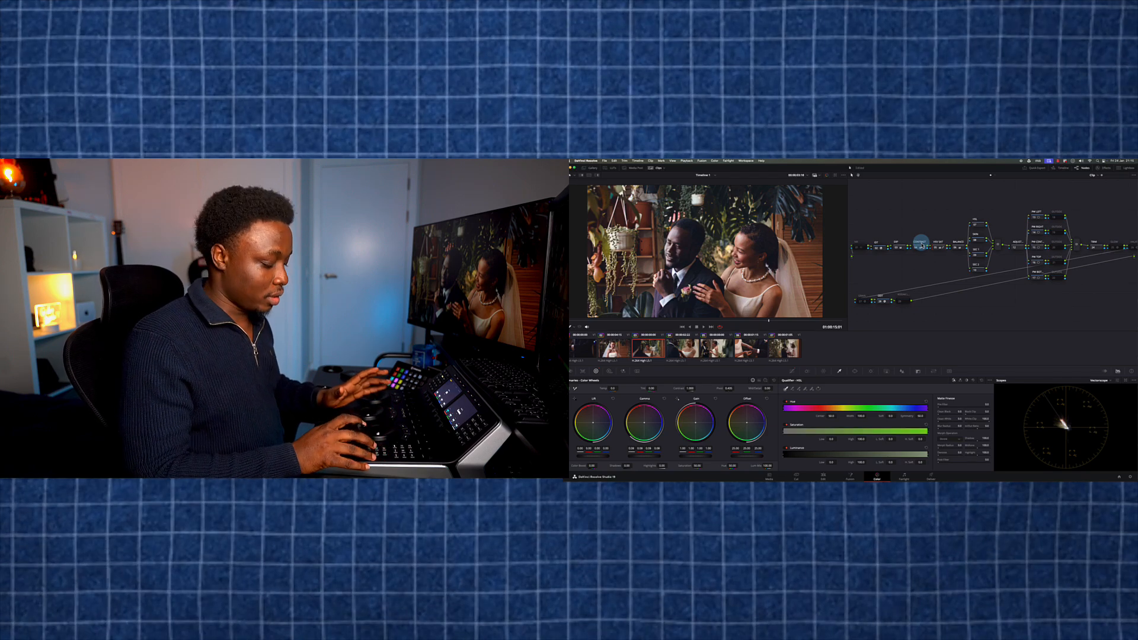
Step: Step forward from clip 03 to clip 05 and back to compare their colour balance
{"action": "key", "text": "Down"}
{"action": "key", "text": "Down"}
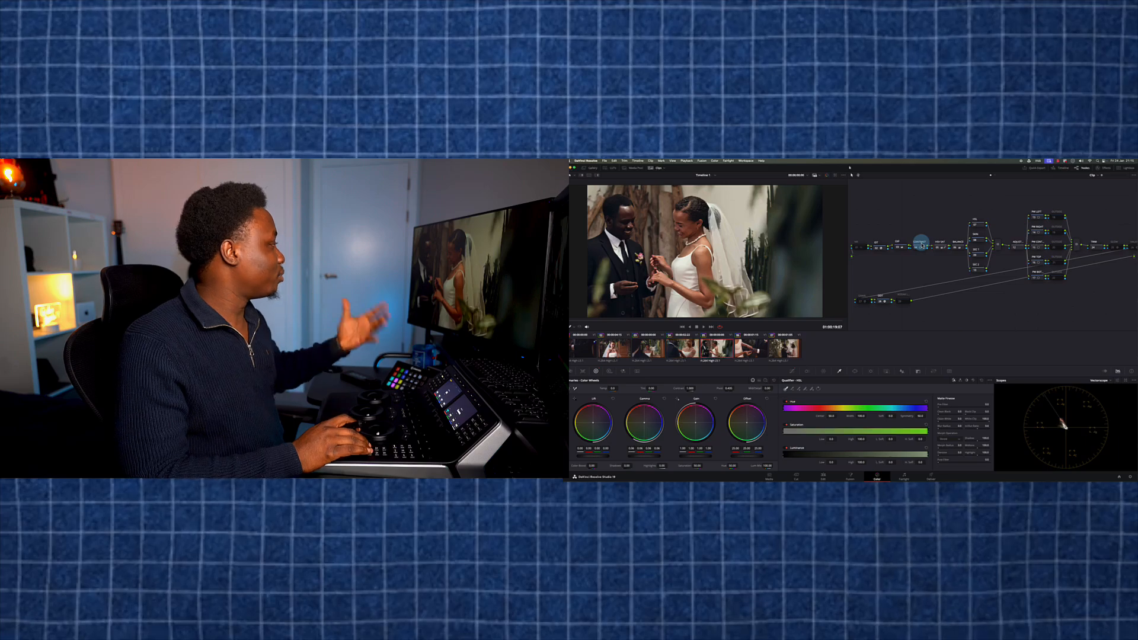
{"action": "key", "text": "Up"}
{"action": "key", "text": "Up"}
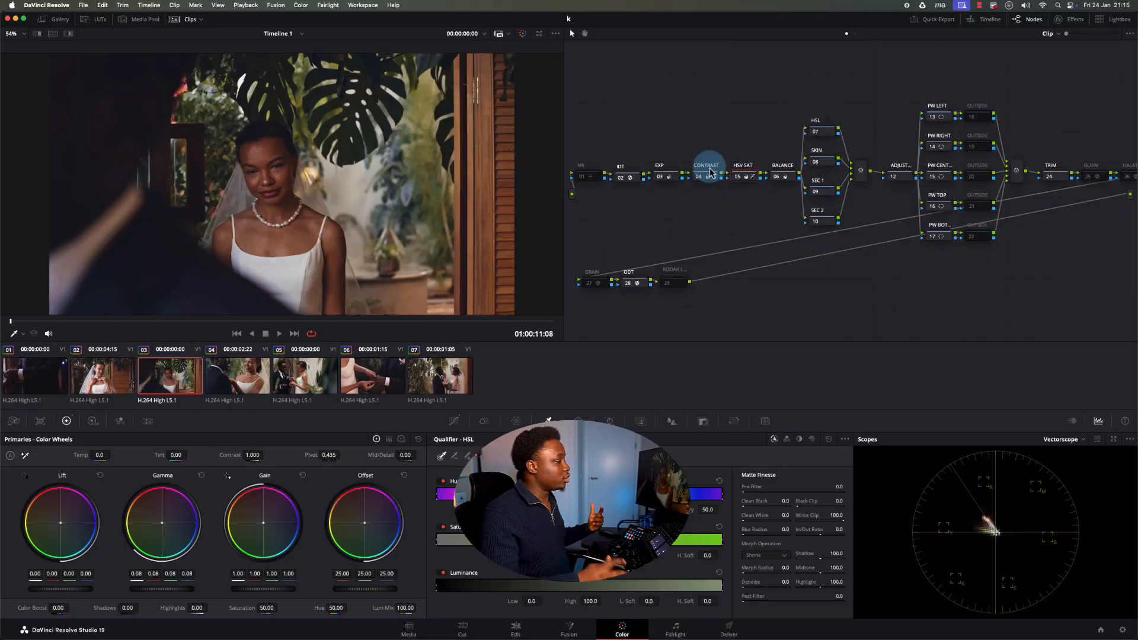
Step: At 00:00:05:01 in clip 03, set the EXP node to lift -0.03, gamma 0.02 and gain 1.08, and CONTRAST to 1.044
{"action": "left_click", "coordinate": [230, 322]}
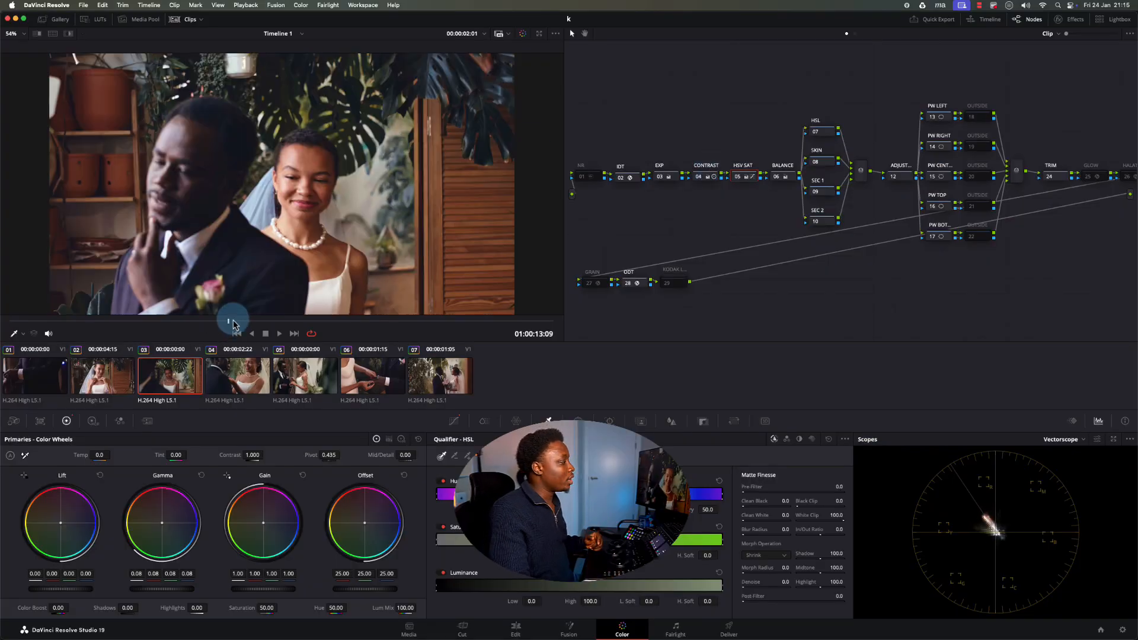
{"action": "left_click_drag", "start_coordinate": [233, 324], "coordinate": [549, 343]}
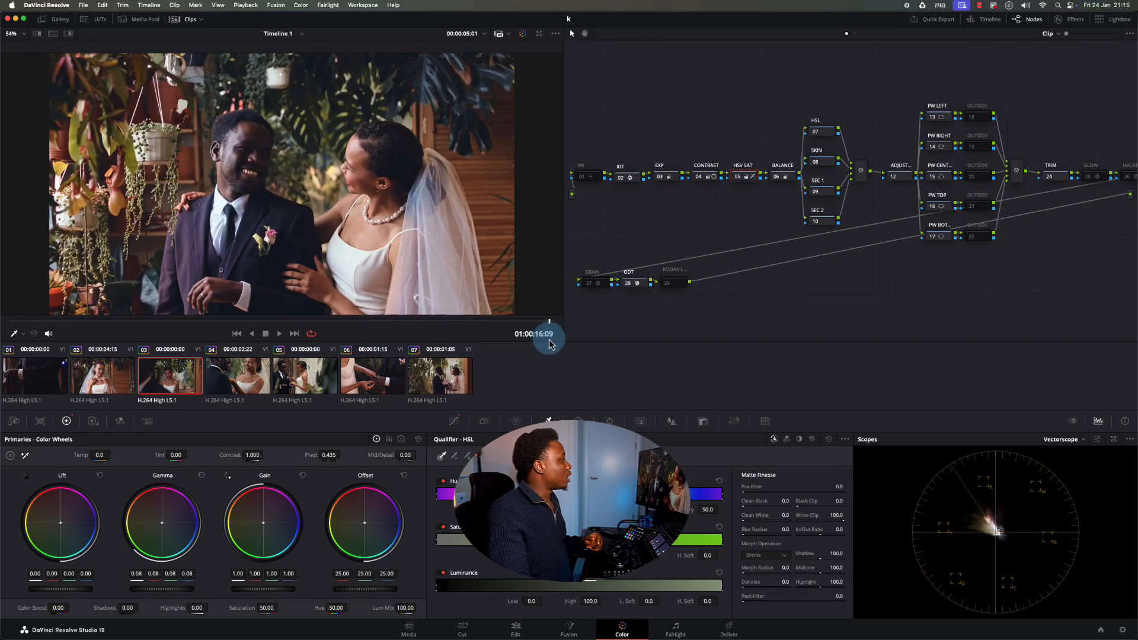
{"action": "left_click", "coordinate": [666, 179]}
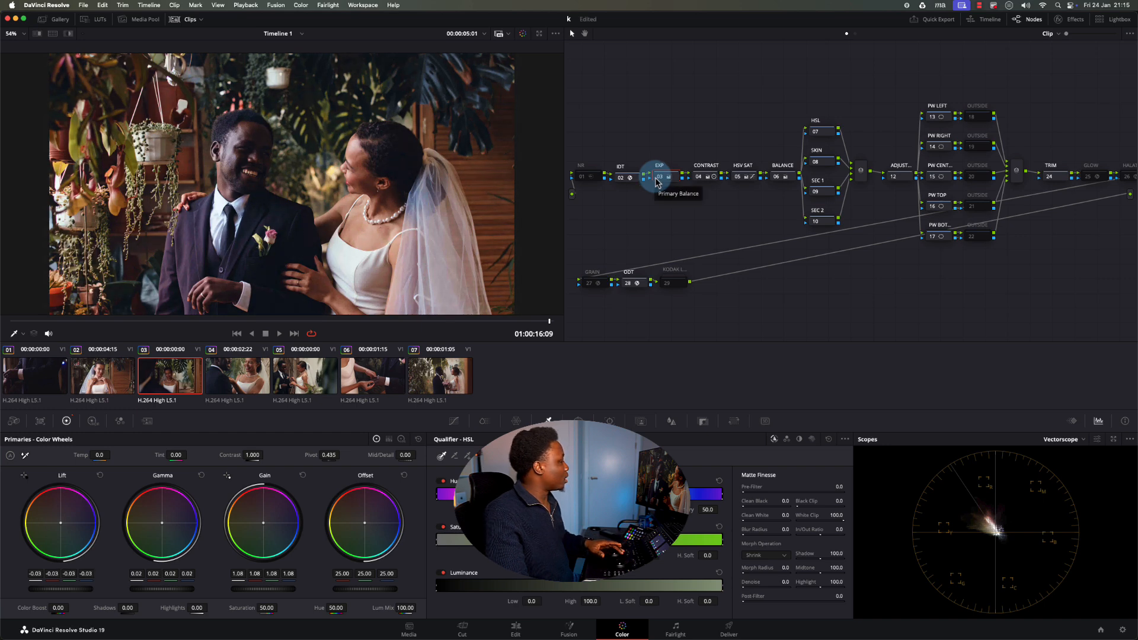
{"action": "left_click", "coordinate": [699, 179]}
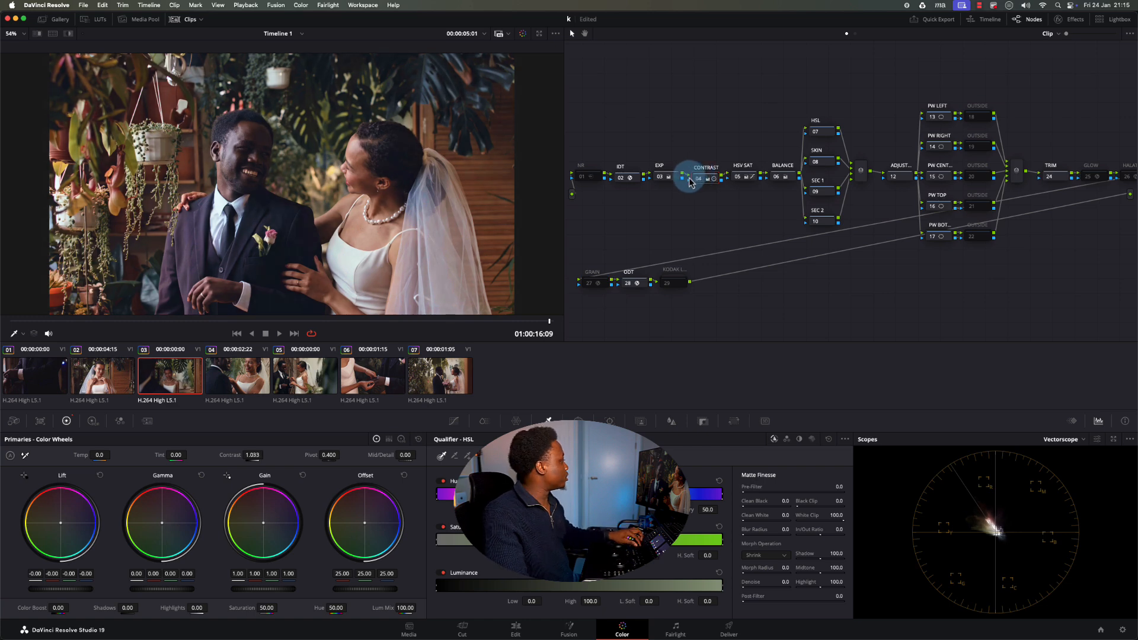
{"action": "left_click", "coordinate": [690, 183]}
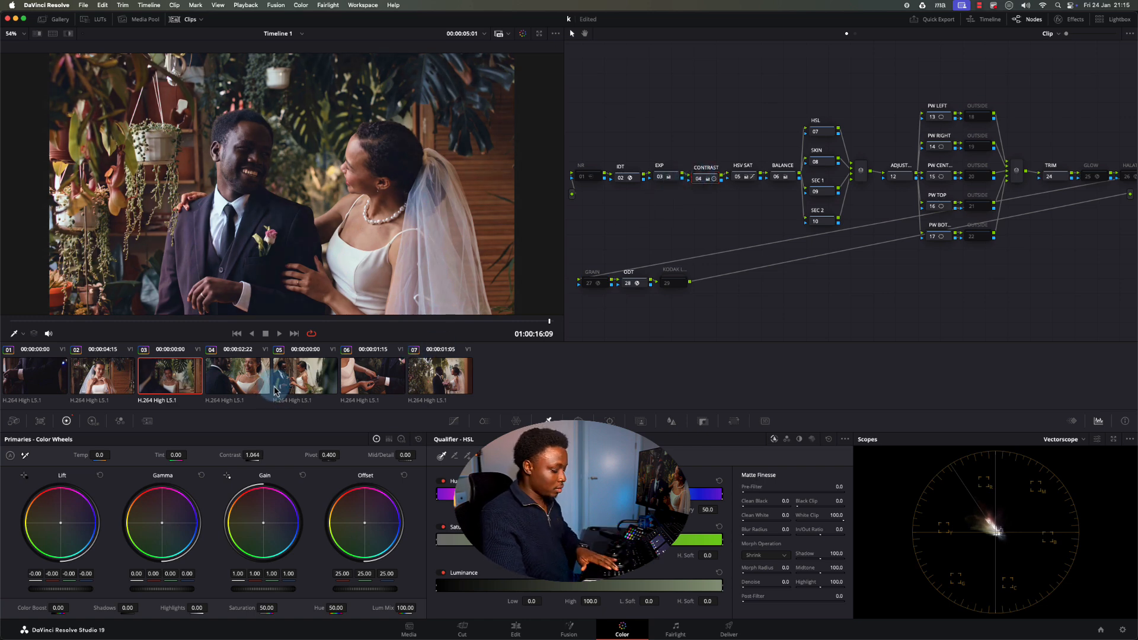
Step: Make clip 03's BALANCE node current and play clip 05 up to 00:00:02:01 to compare its colour with clip 03
{"action": "key", "text": "shift+apostrophe"}
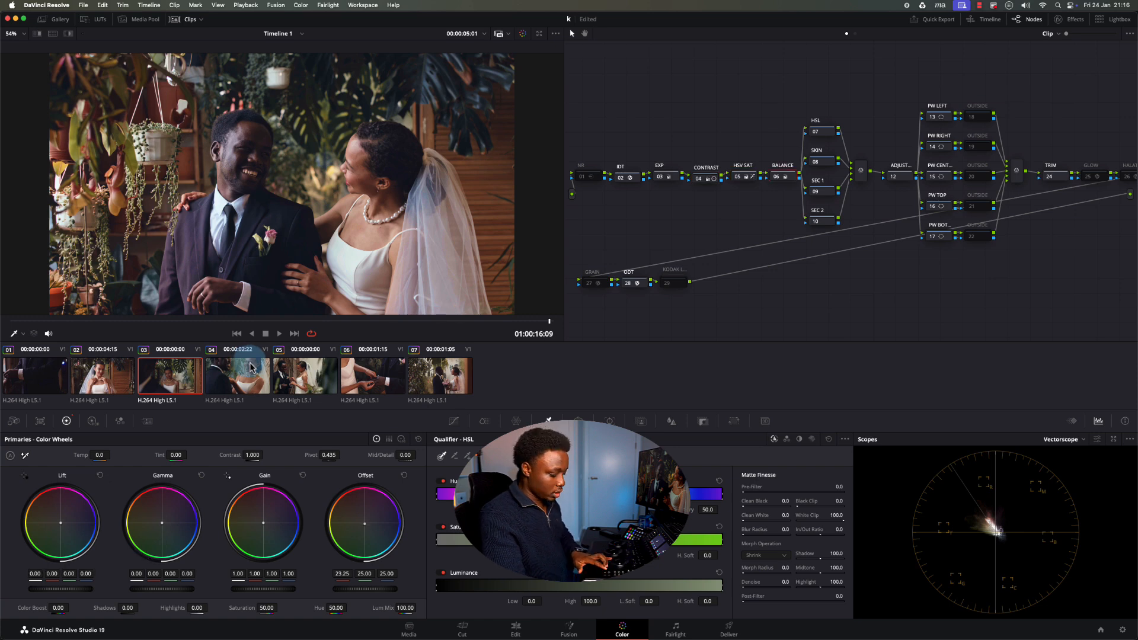
{"action": "left_click", "coordinate": [246, 364]}
{"action": "key", "text": "Down"}
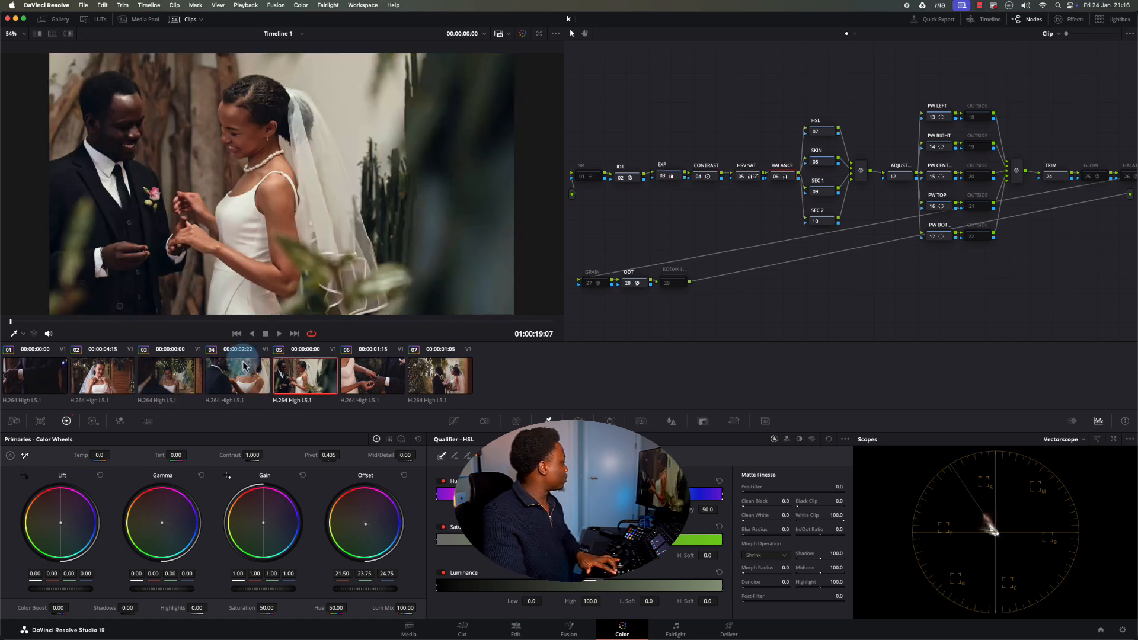
{"action": "key", "text": "space"}
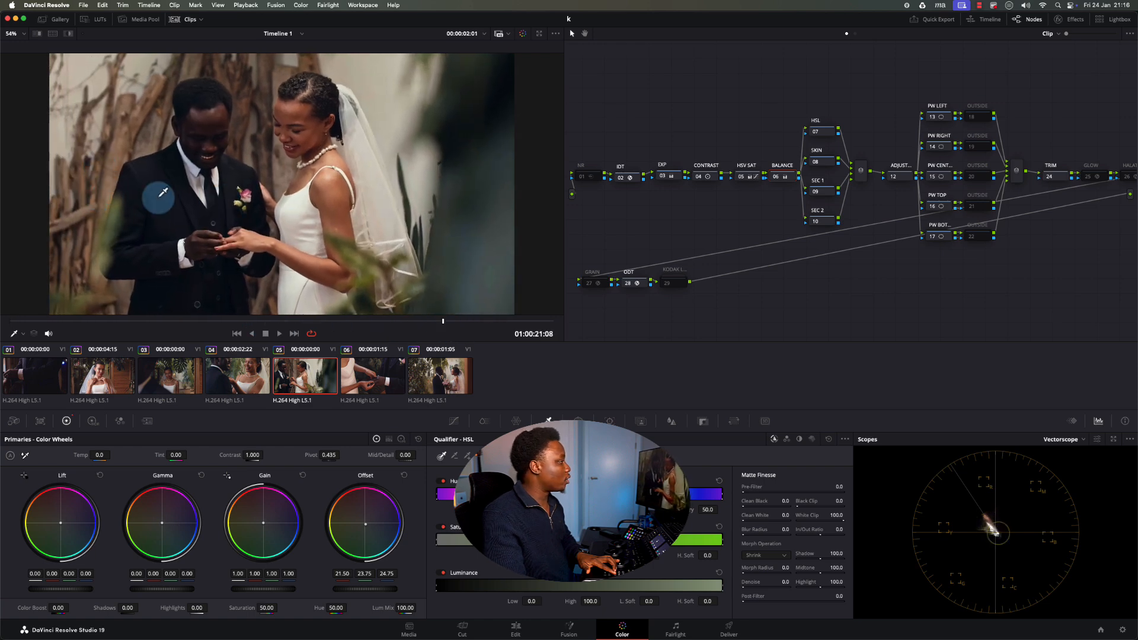
{"action": "left_click", "coordinate": [204, 365]}
{"action": "left_click", "coordinate": [203, 369]}
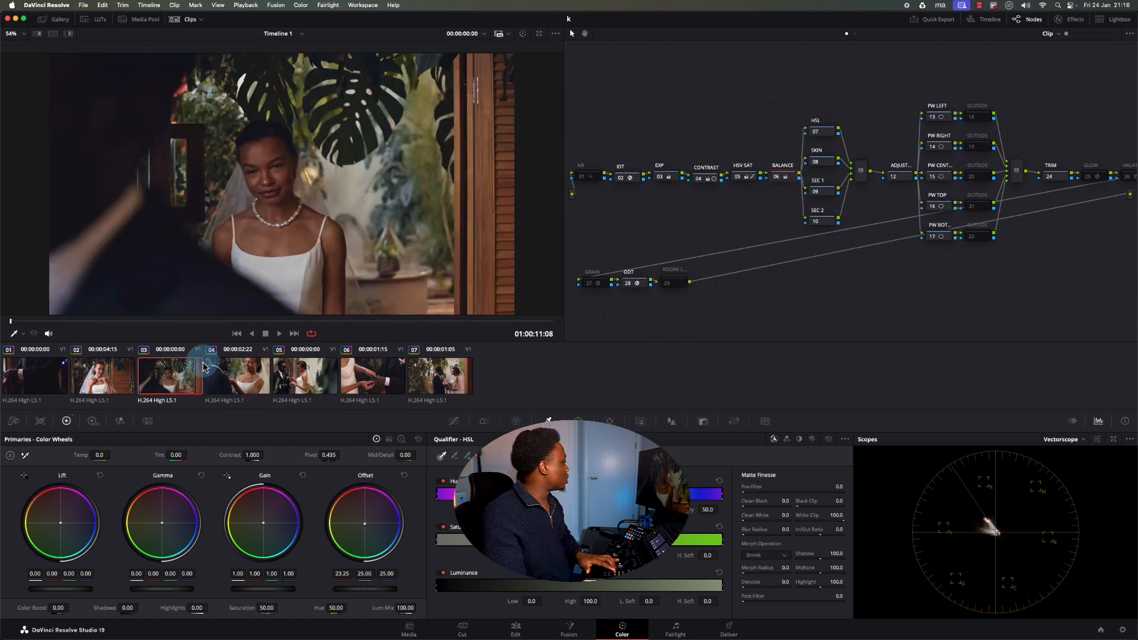
Step: Set clip 03's BALANCE offset to 24.50 blue at 00:00:05:01, checking the couple at full viewer size
{"action": "left_click", "coordinate": [361, 320]}
{"action": "left_click_drag", "start_coordinate": [374, 323], "coordinate": [550, 326]}
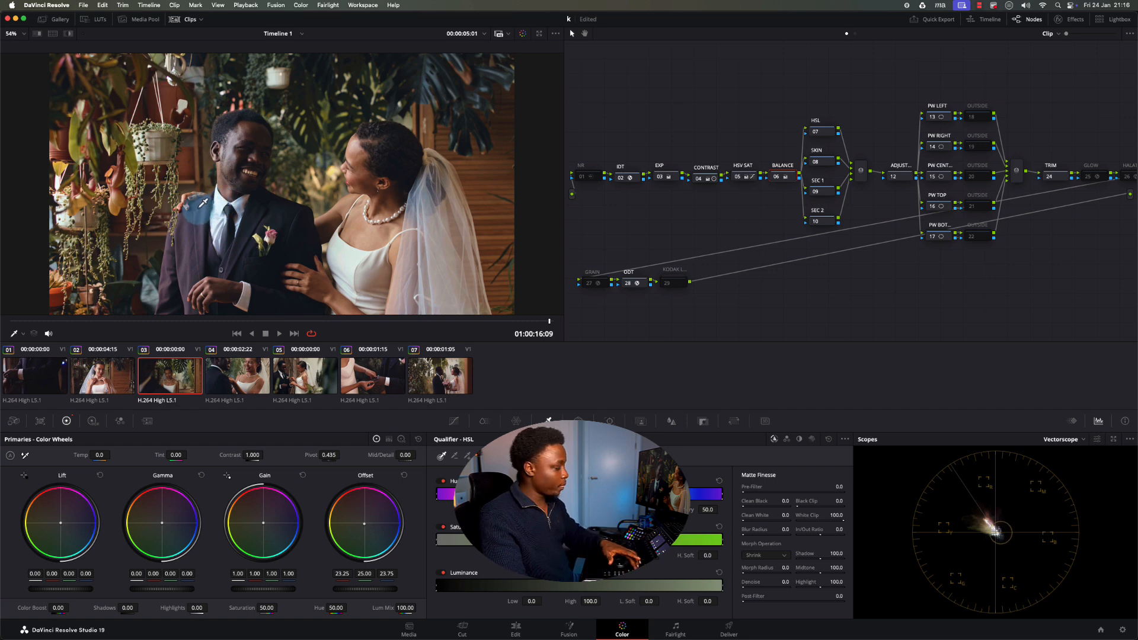
{"action": "key", "text": "9"}
{"action": "key", "text": "9"}
{"action": "key", "text": "9"}
{"action": "key", "text": "9"}
{"action": "key", "text": "9"}
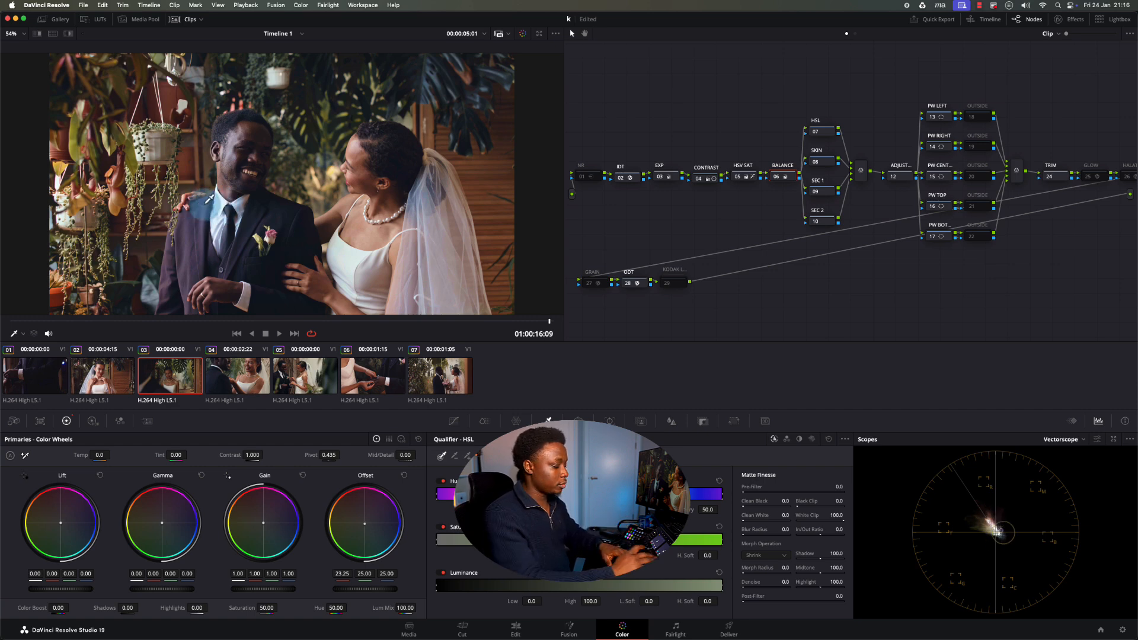
{"action": "key", "text": "alt+f"}
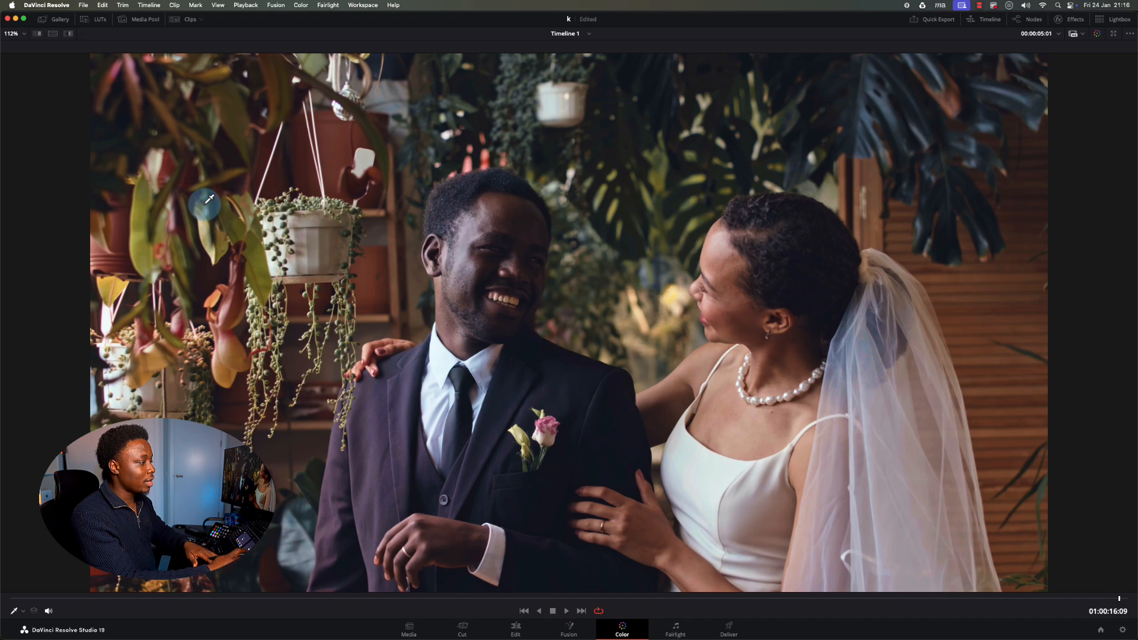
{"action": "key", "text": "alt+f"}
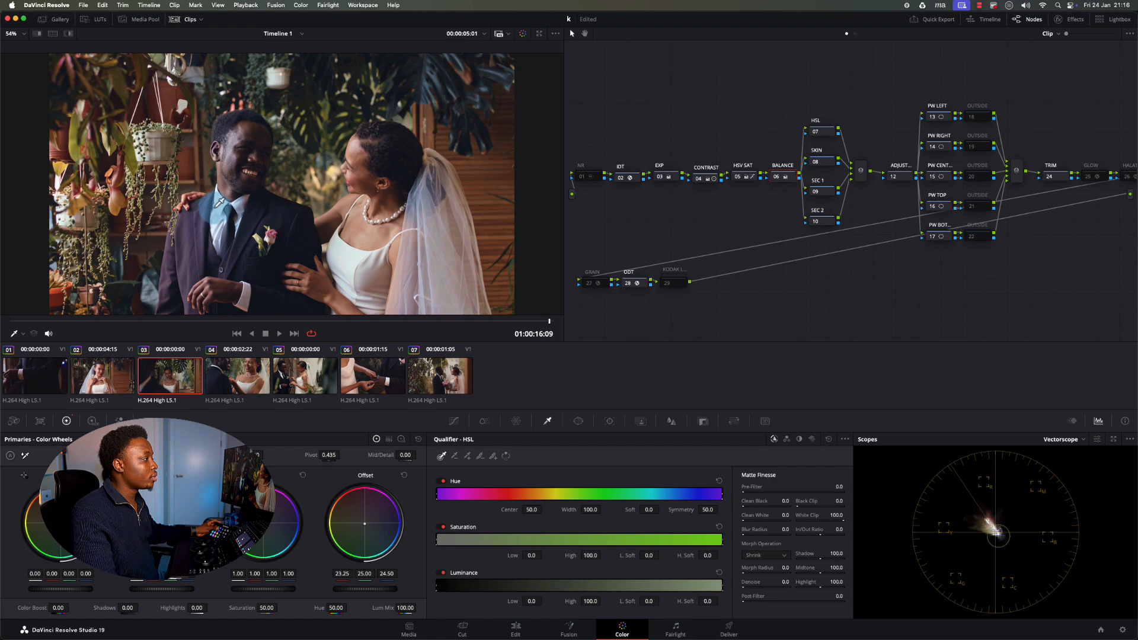
{"action": "key", "text": "alt+f"}
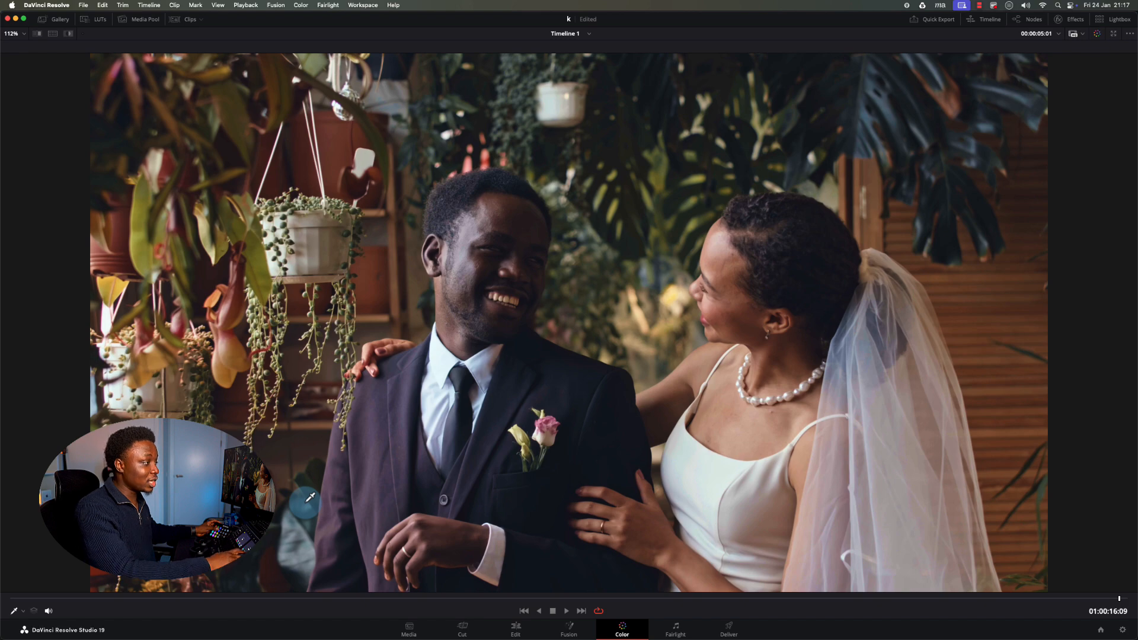
{"action": "key", "text": "alt+f"}
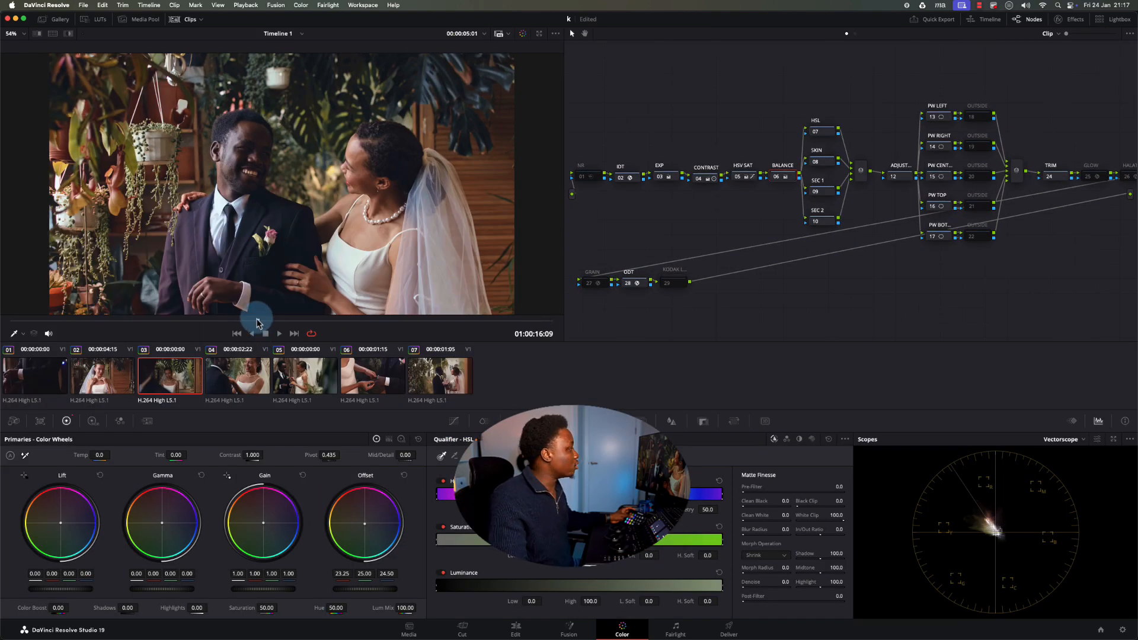
Step: Scrub through clip 03, then step through clips 04 and 05 and back to clip 02 to compare colour balance
{"action": "left_click_drag", "start_coordinate": [256, 323], "coordinate": [549, 323]}
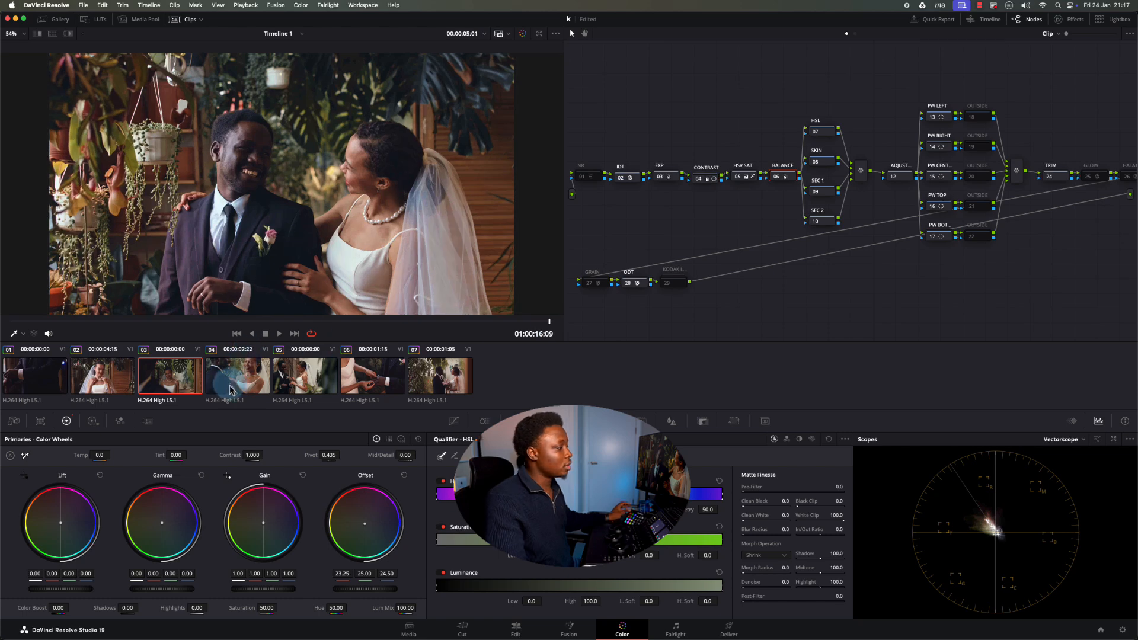
{"action": "left_click", "coordinate": [246, 378]}
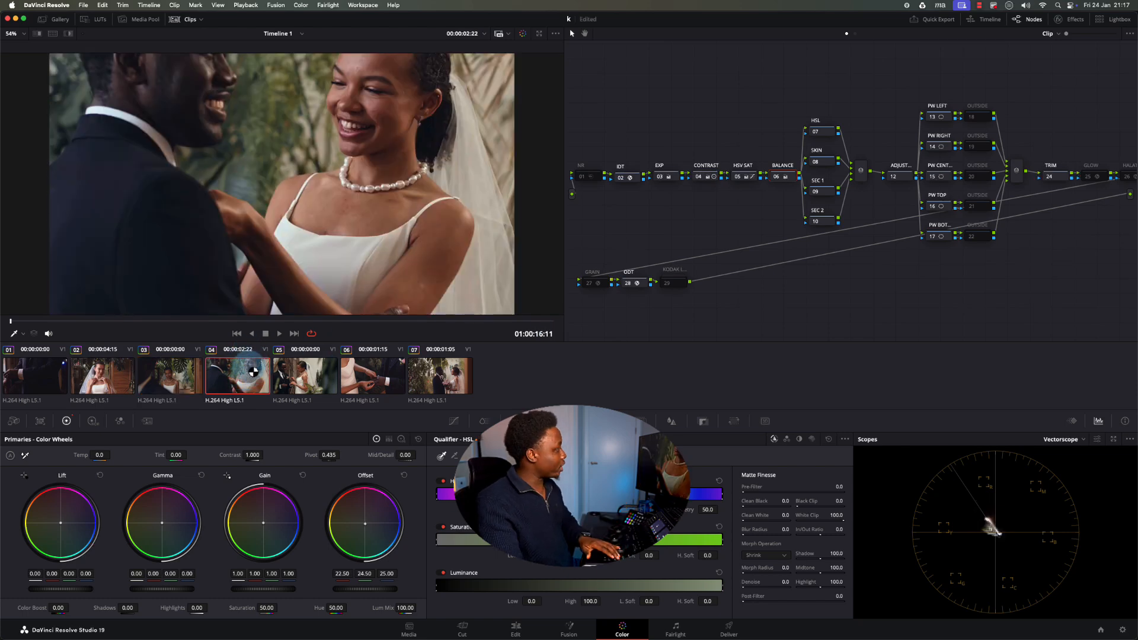
{"action": "key", "text": "Down"}
{"action": "left_click", "coordinate": [212, 335]}
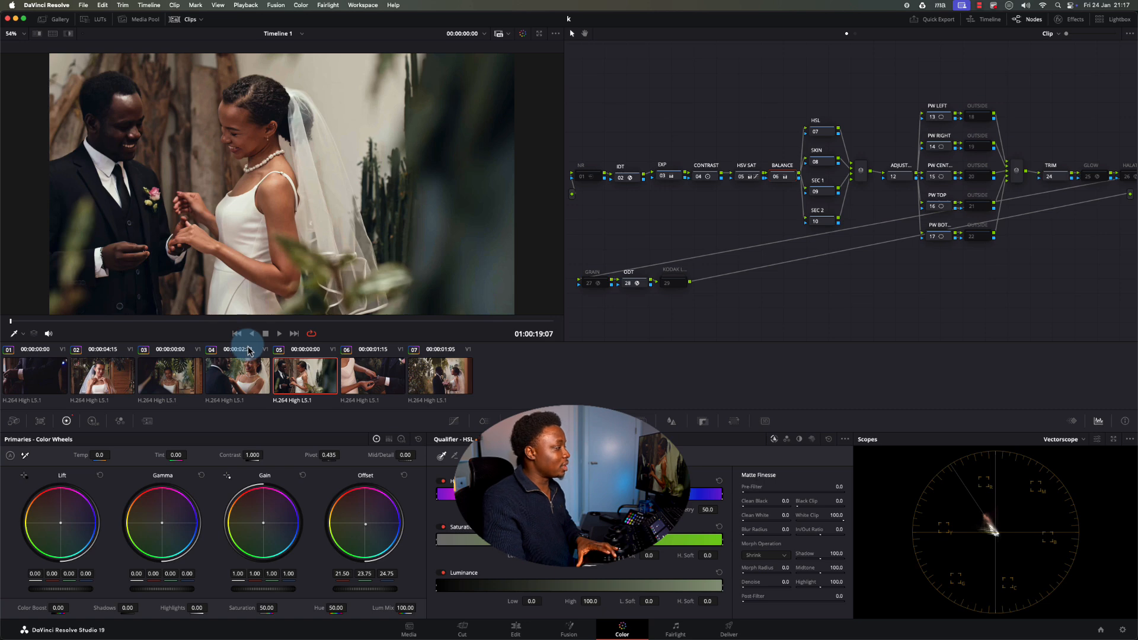
{"action": "key", "text": "Up"}
{"action": "key", "text": "Up"}
{"action": "key", "text": "Up"}
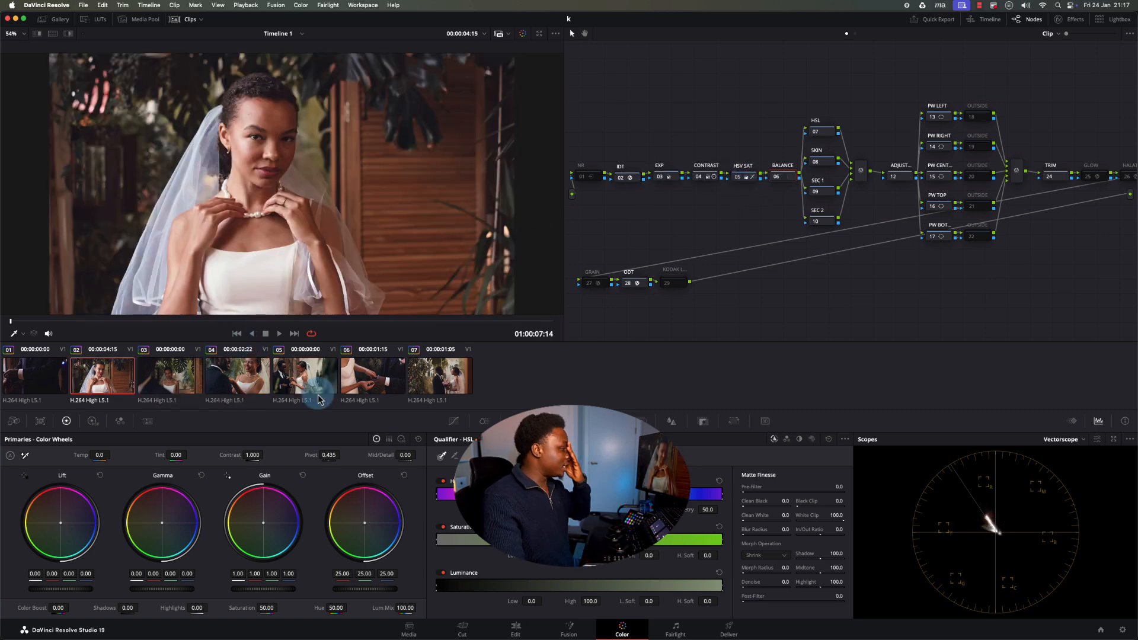
Step: Copy clip 04's BALANCE node offset of 22.50 red, 24.50 green and 25.00 blue onto clip 02's BALANCE node
{"action": "left_click", "coordinate": [256, 379]}
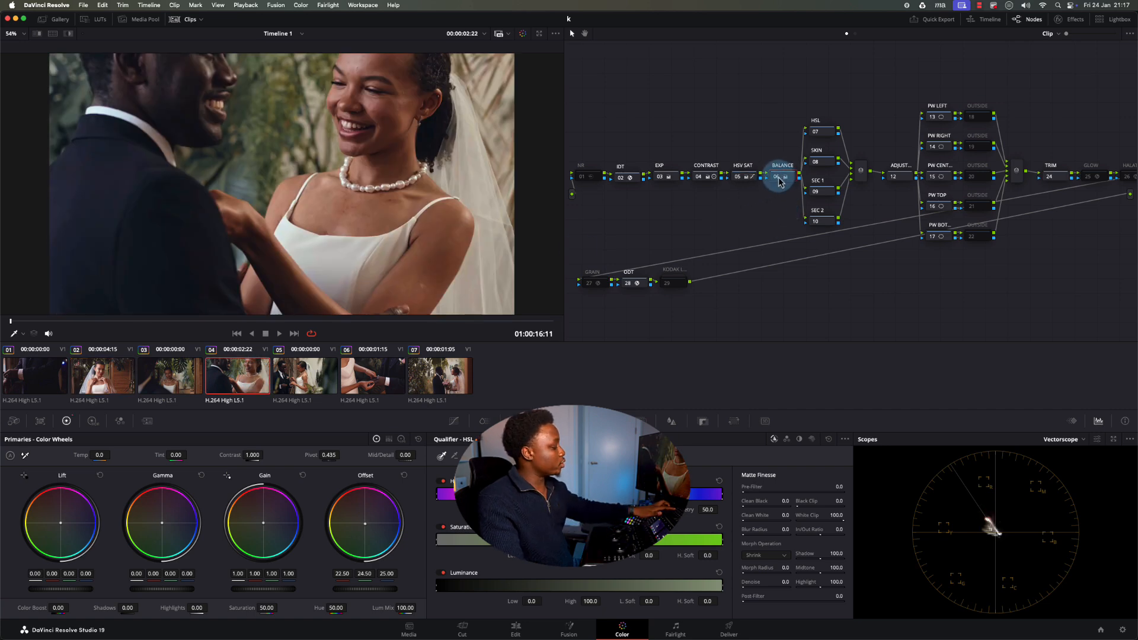
{"action": "left_click", "coordinate": [102, 375]}
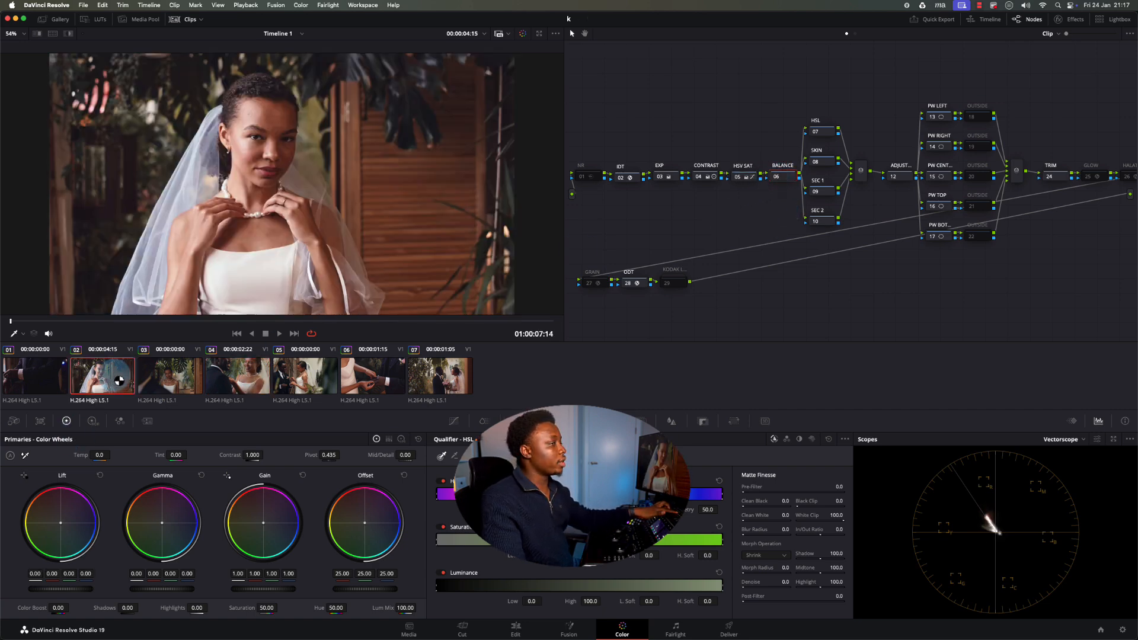
{"action": "left_click", "coordinate": [782, 178]}
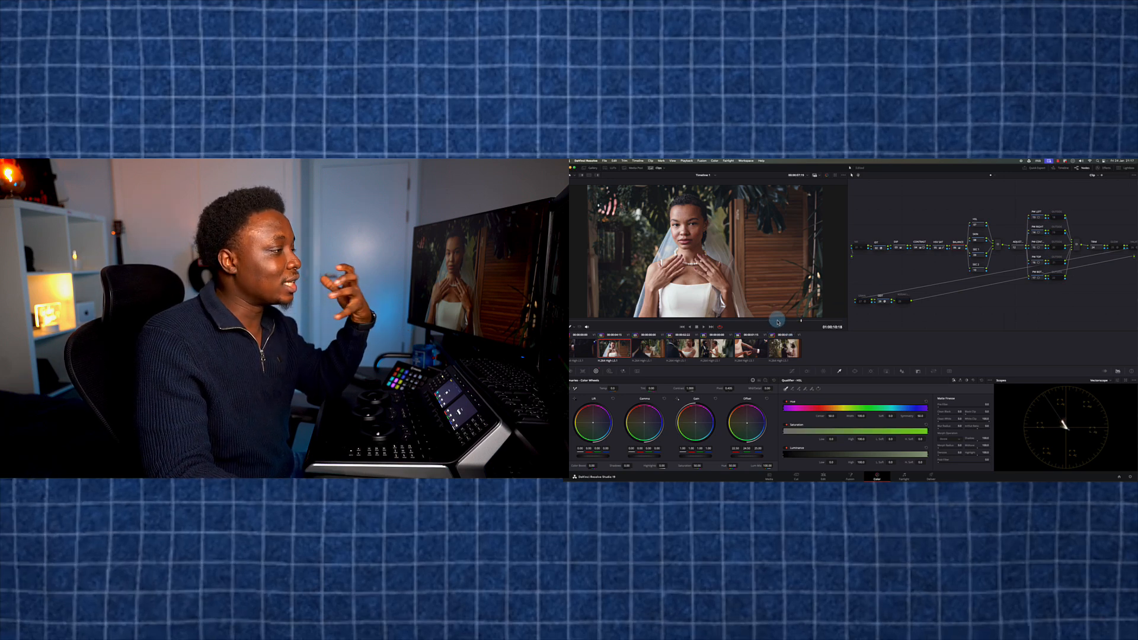
Step: Compare clip 02 with clip 04 and with its own BALANCE node bypassed, and set clip 02's BALANCE offset to 22.00 red
{"action": "mouse_move", "coordinate": [774, 320]}
{"action": "left_mouse_down"}
{"action": "mouse_move", "coordinate": [759, 321]}
{"action": "mouse_move", "coordinate": [795, 321]}
{"action": "left_mouse_up"}
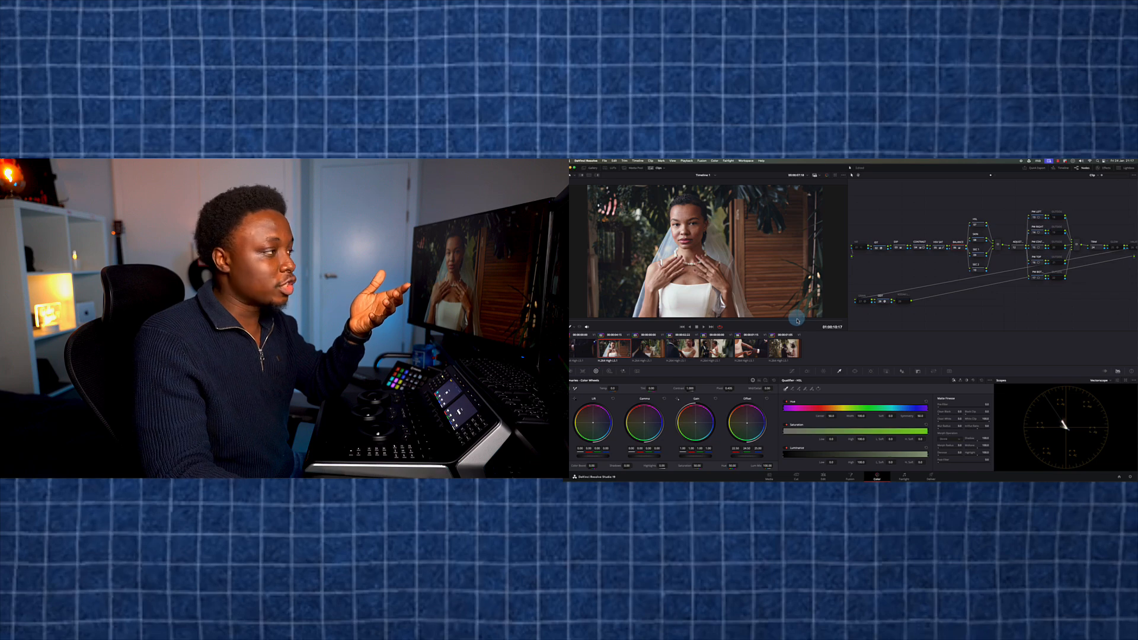
{"action": "left_click", "coordinate": [689, 348]}
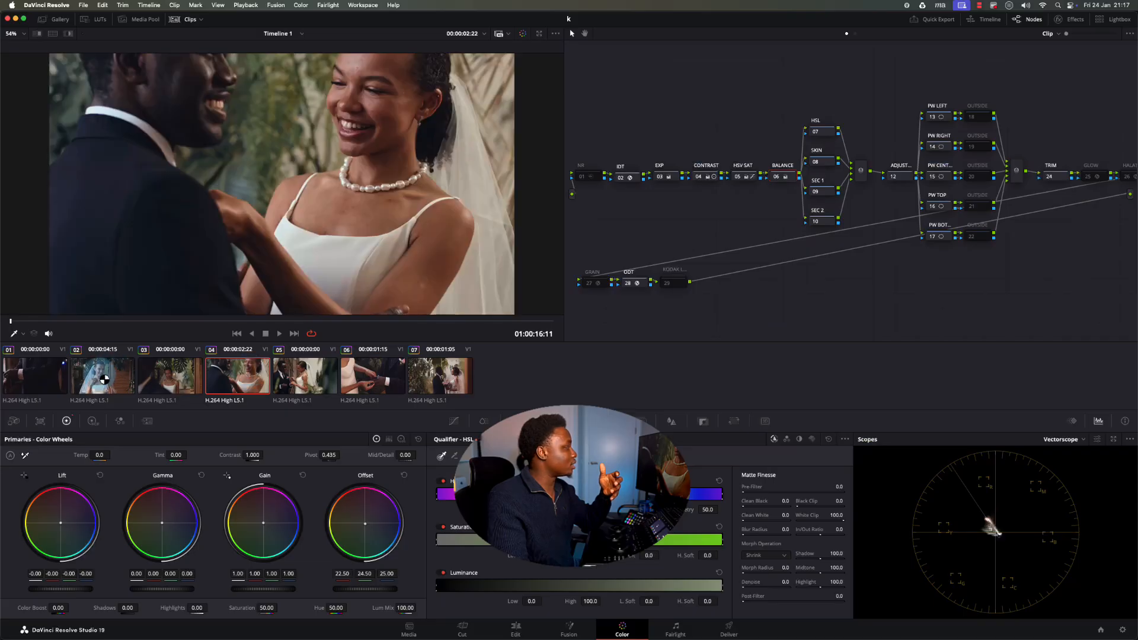
{"action": "left_click", "coordinate": [613, 347]}
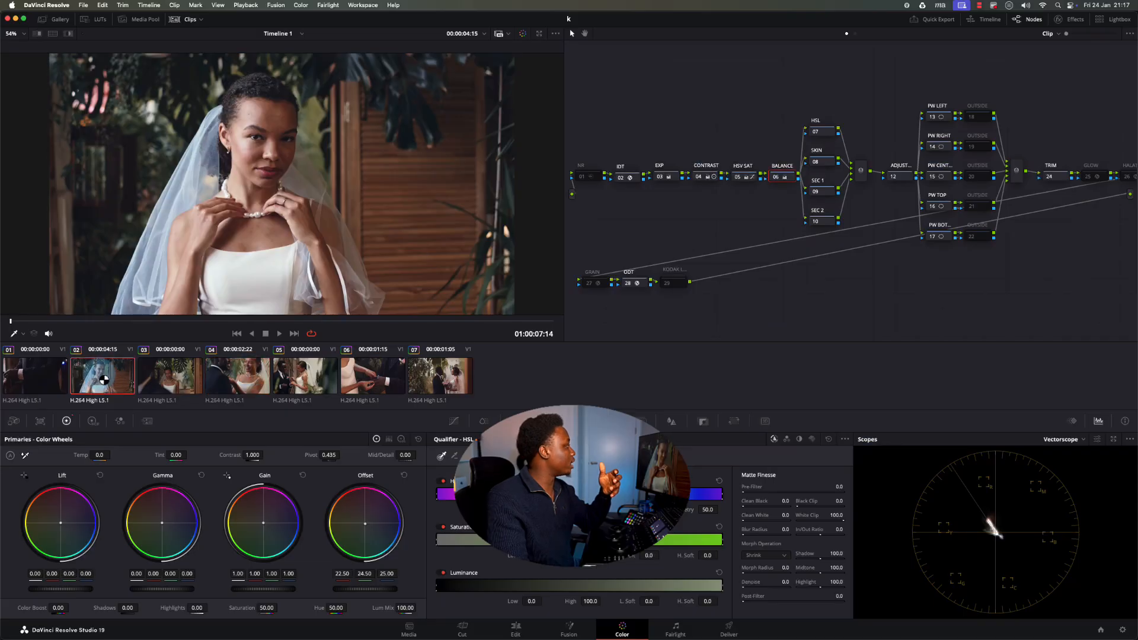
{"action": "left_click", "coordinate": [743, 177]}
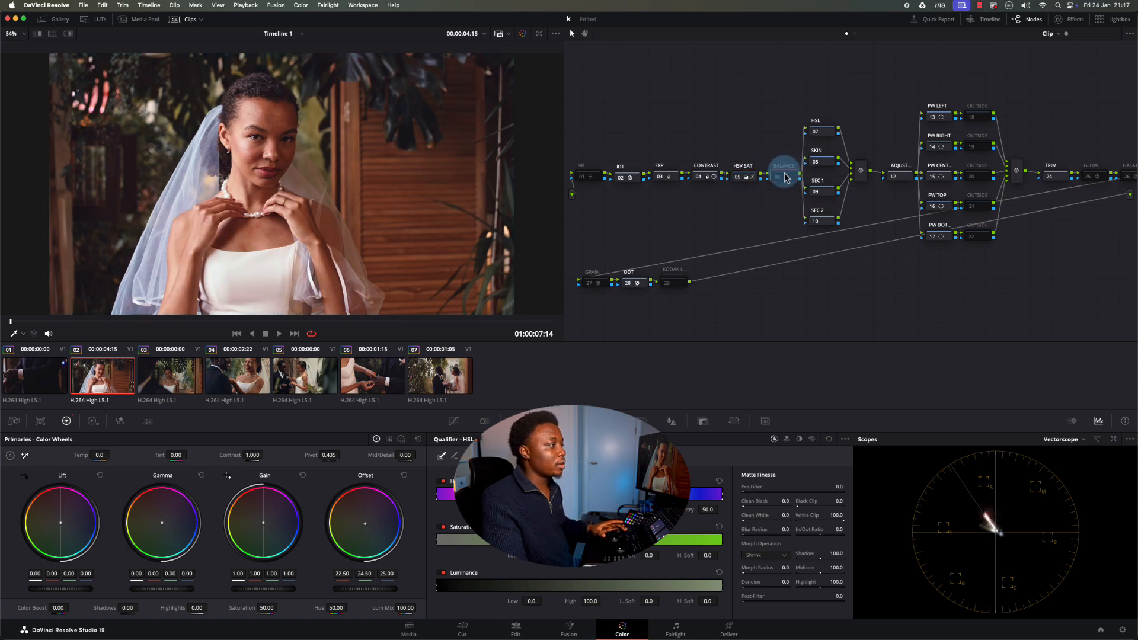
{"action": "left_click", "coordinate": [775, 179]}
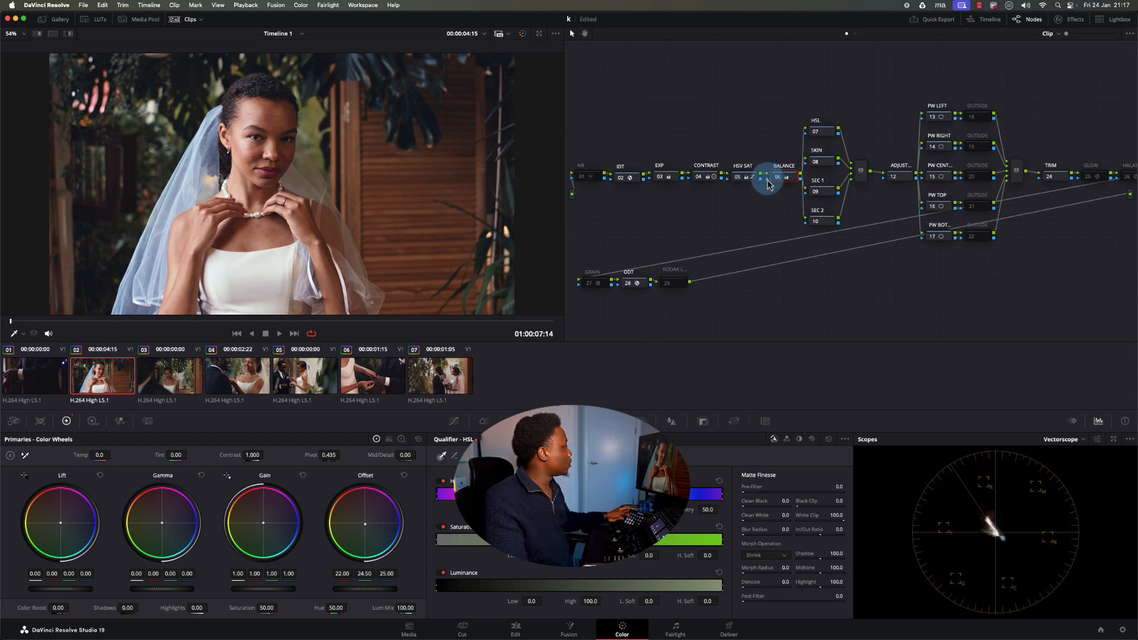
Step: Compare clip 02 with clips 03, 04 and 05, and set its BALANCE node offset to 21.75 red, 24.25 green and 24.50 blue
{"action": "left_click", "coordinate": [298, 382]}
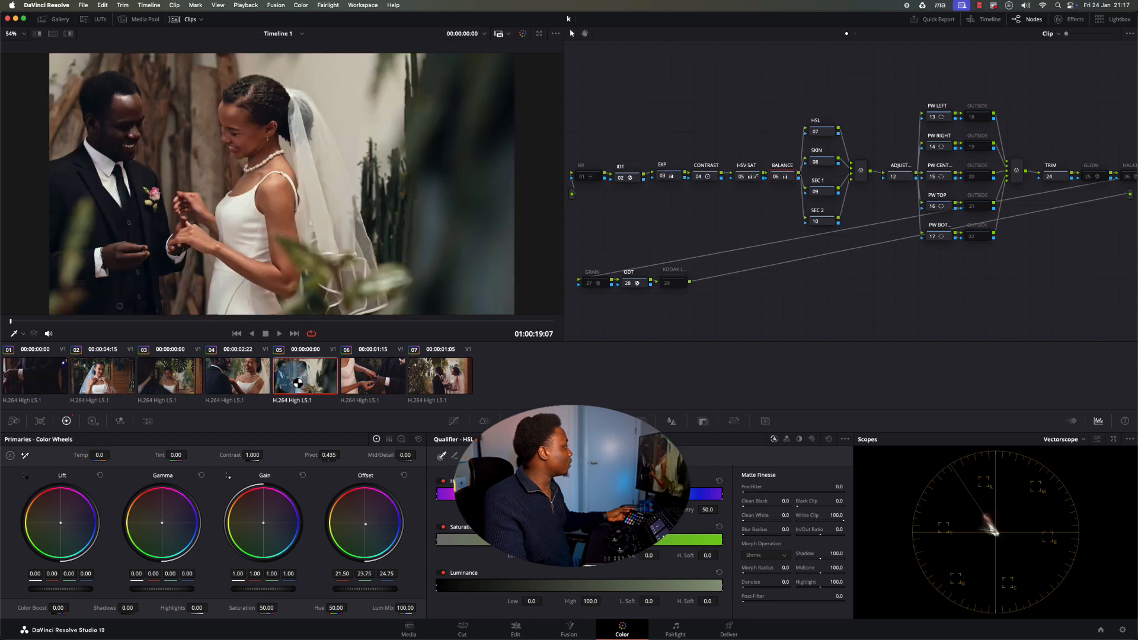
{"action": "left_click", "coordinate": [99, 380]}
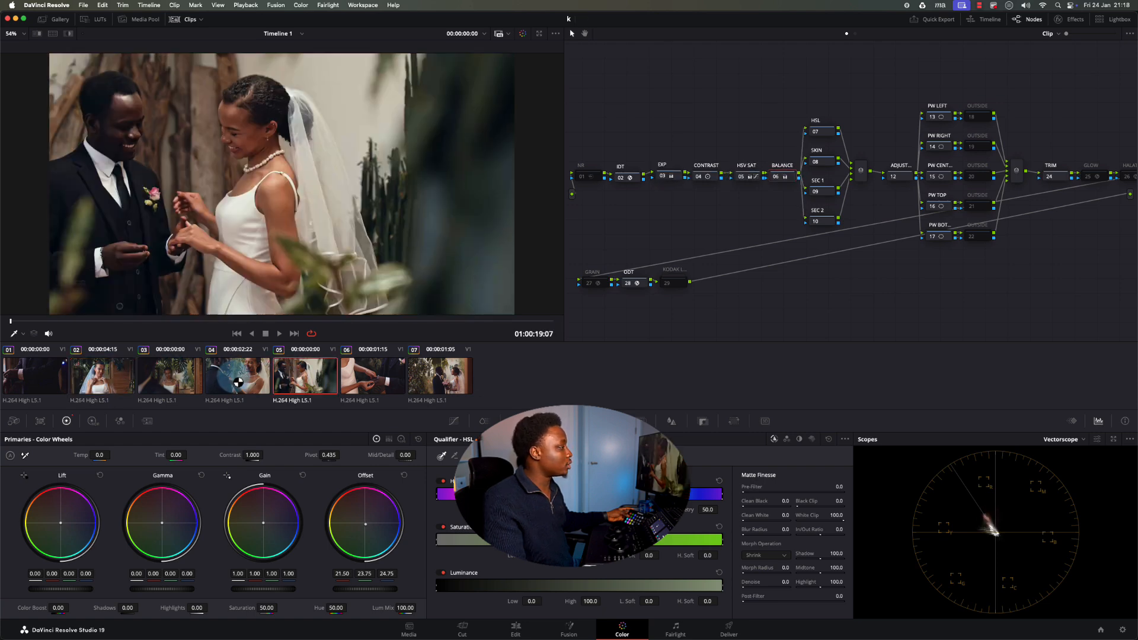
{"action": "left_click", "coordinate": [237, 382]}
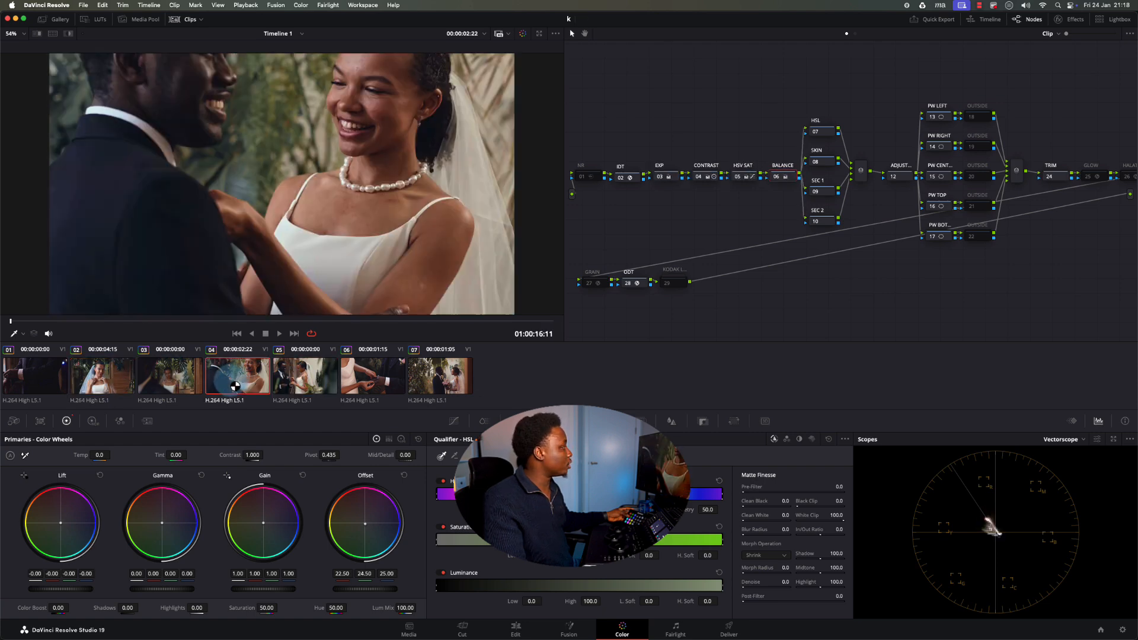
{"action": "left_click", "coordinate": [174, 379]}
{"action": "left_click", "coordinate": [113, 379]}
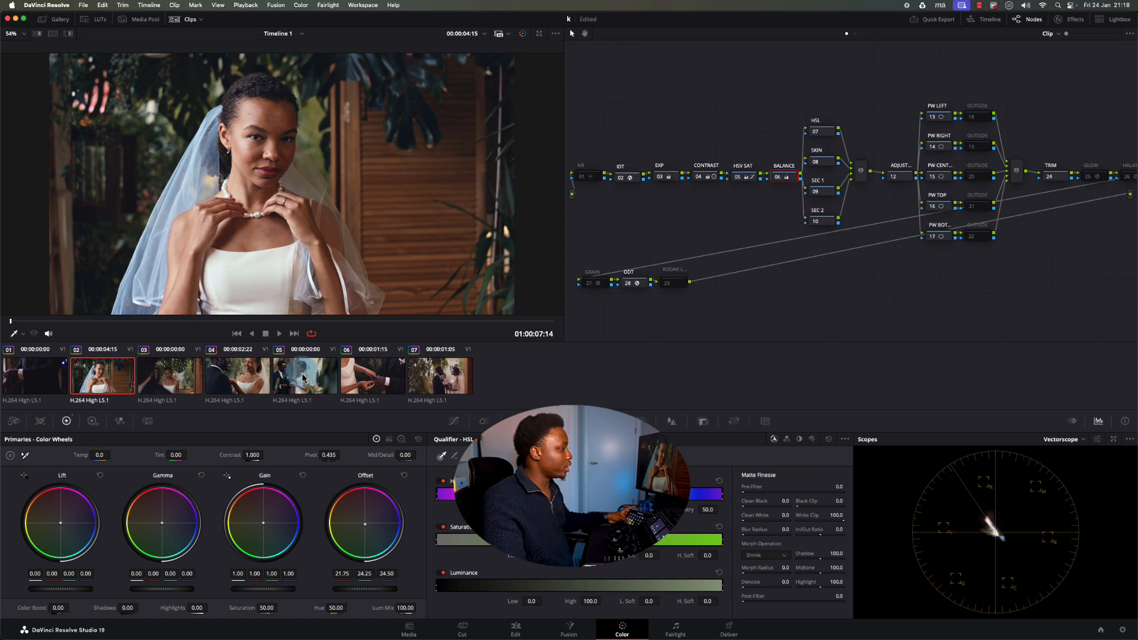
{"action": "left_click", "coordinate": [314, 385]}
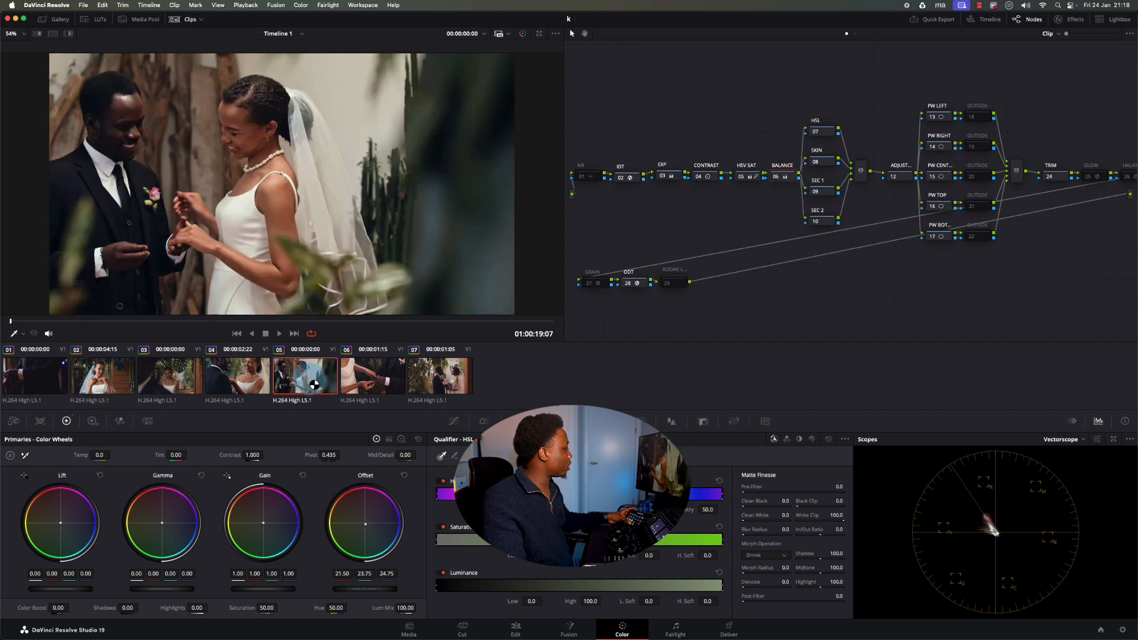
{"action": "left_click", "coordinate": [103, 379]}
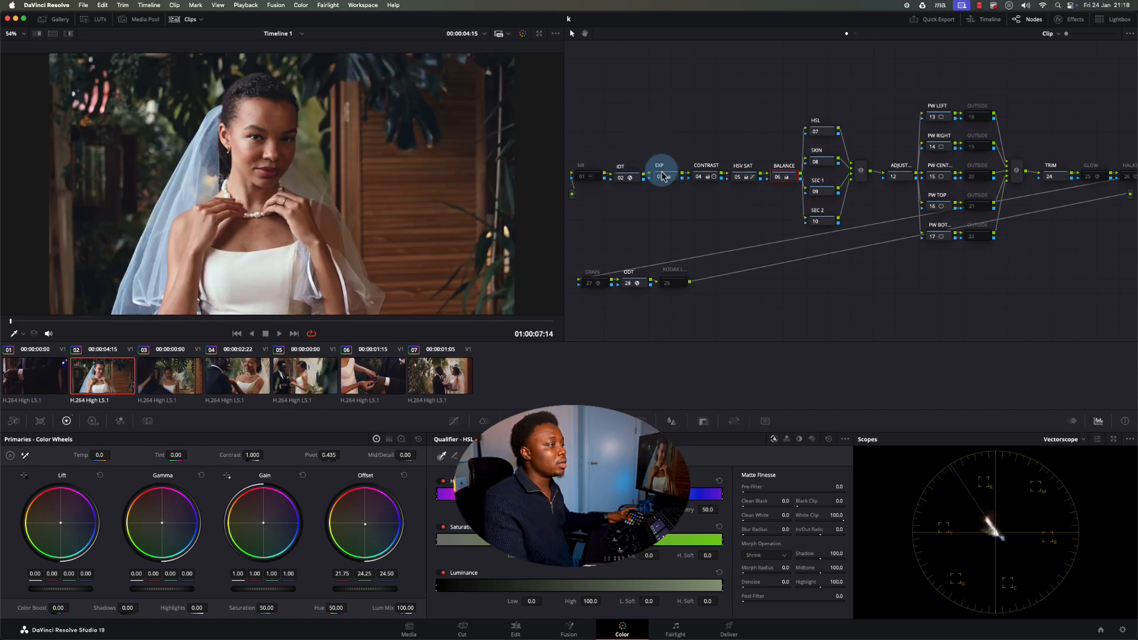
Step: Set the gamma of clip 02's EXP node to 0.03, comparing the shot with clip 05
{"action": "key", "text": "shift+semicolon"}
{"action": "key", "text": "shift+semicolon"}
{"action": "key", "text": "shift+semicolon"}
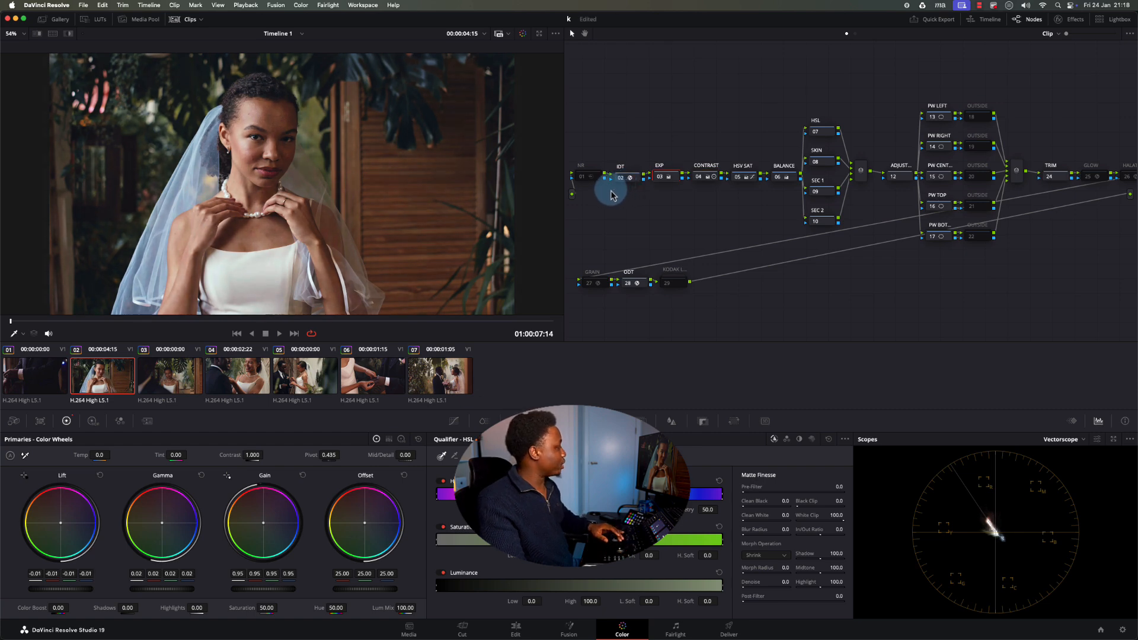
{"action": "left_click", "coordinate": [316, 375]}
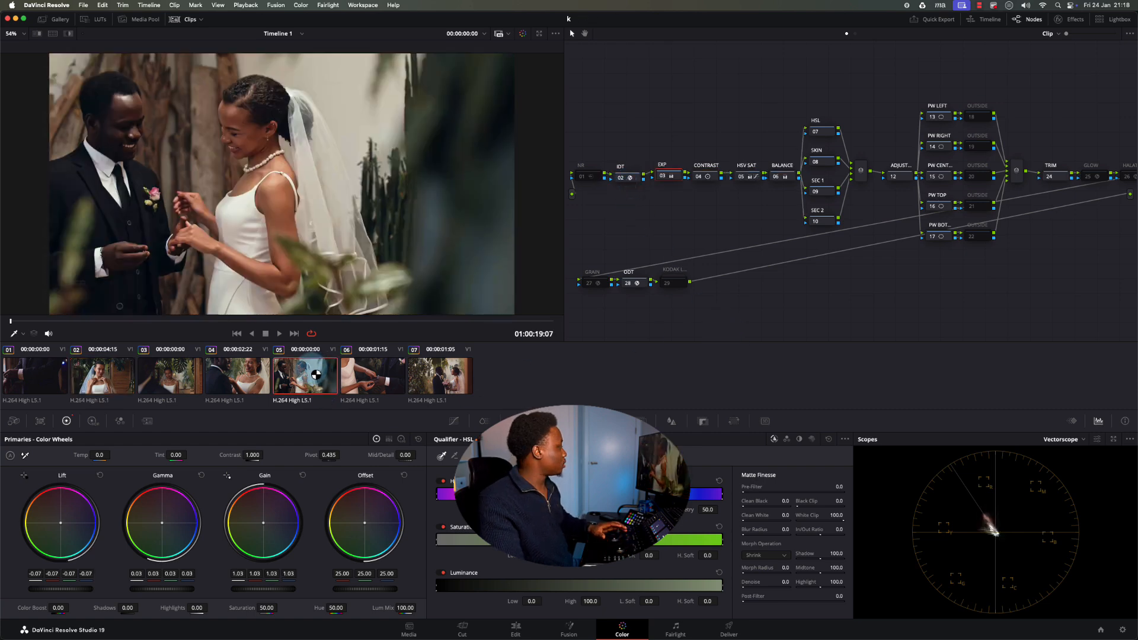
{"action": "left_click", "coordinate": [106, 382]}
{"action": "left_click", "coordinate": [300, 380]}
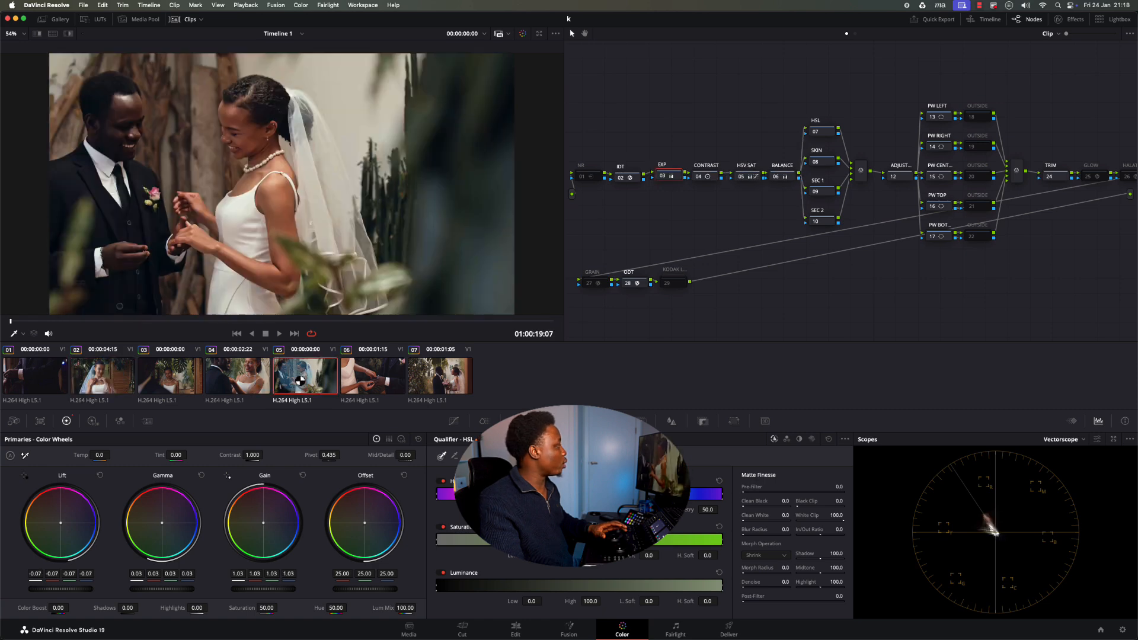
{"action": "left_click", "coordinate": [115, 371]}
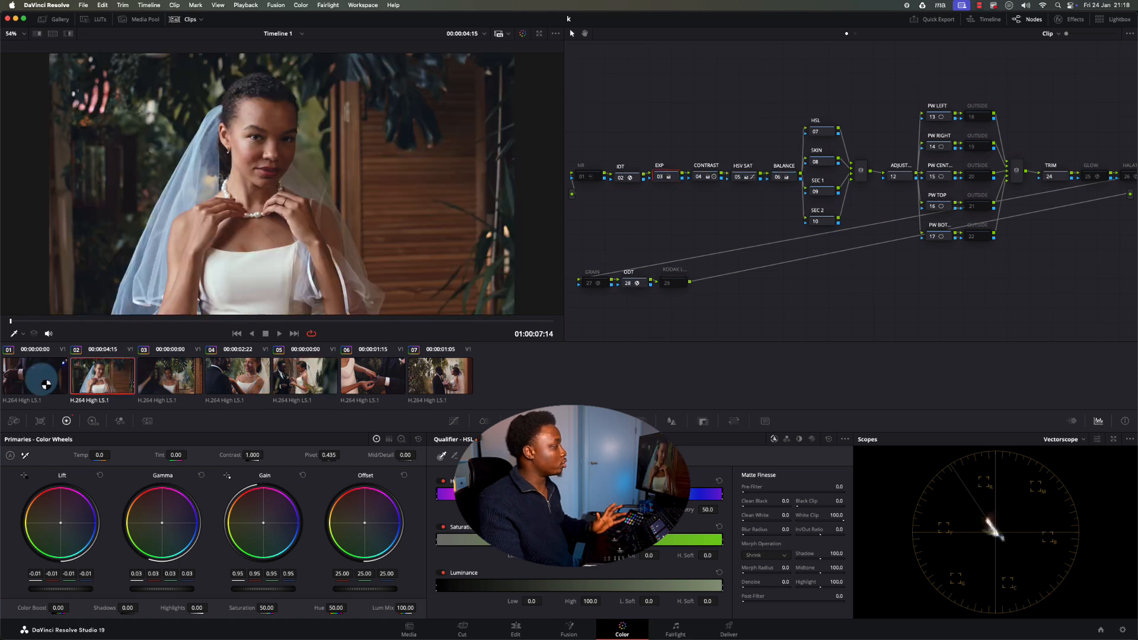
Step: On clip 01 at 01:00:06:16, set the BALANCE node offset to 23.50 red, 25.25 green and 25.00 blue
{"action": "left_click", "coordinate": [40, 378]}
{"action": "left_click_drag", "start_coordinate": [213, 329], "coordinate": [493, 327]}
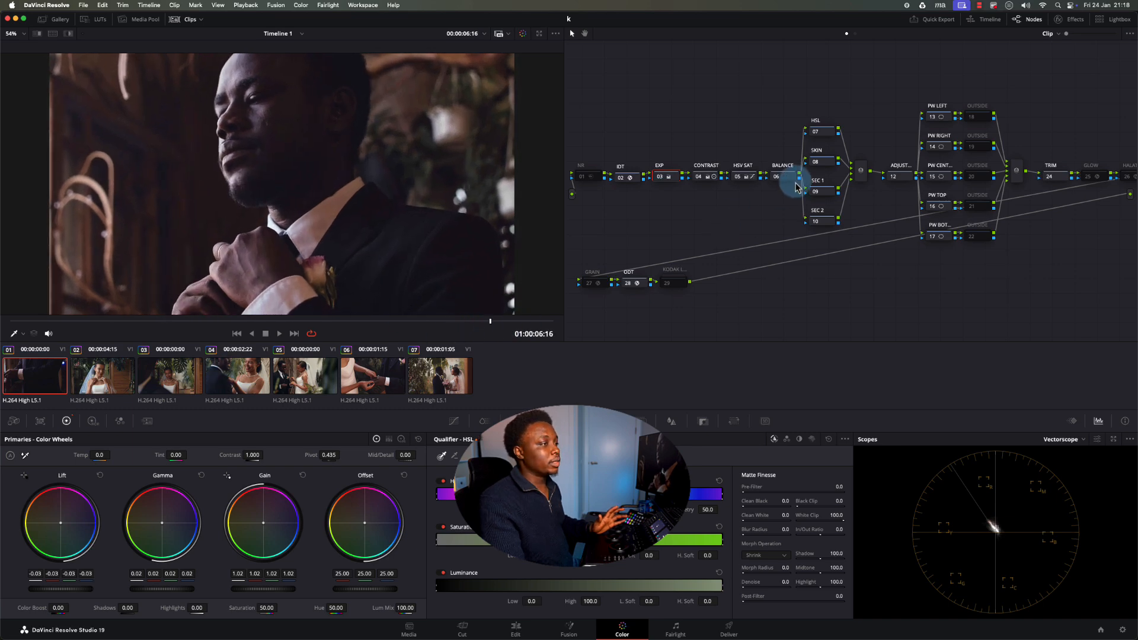
{"action": "key", "text": "super+d"}
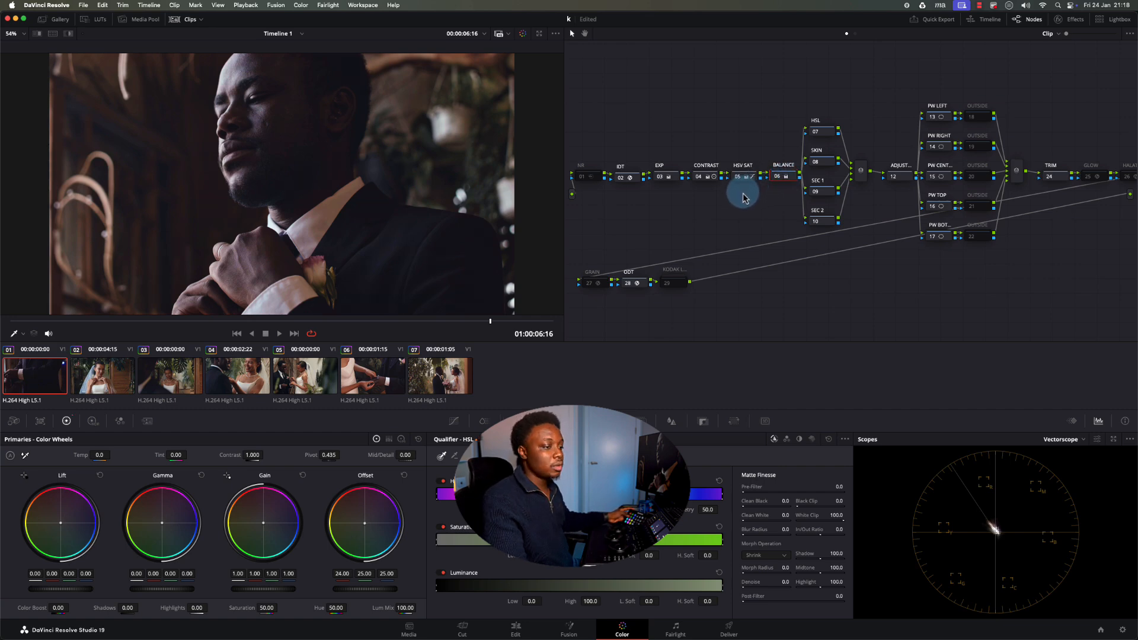
{"action": "key", "text": "4"}
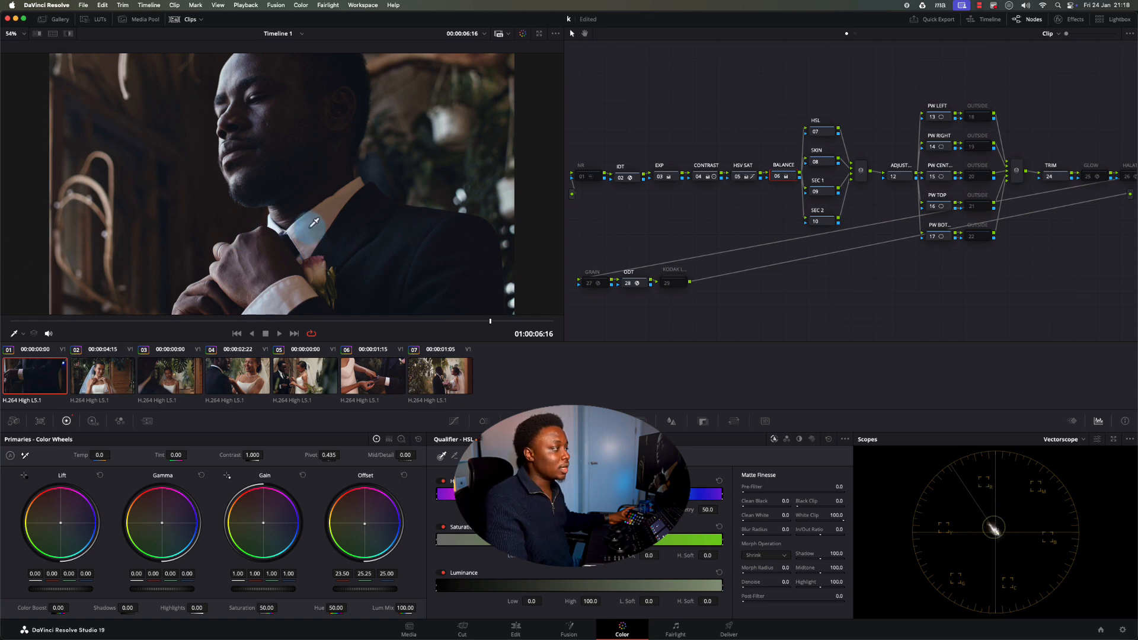
Step: Check clip 01 with the BALANCE node and the HSV SAT node each switched off and back on
{"action": "key", "text": "ctrl+d"}
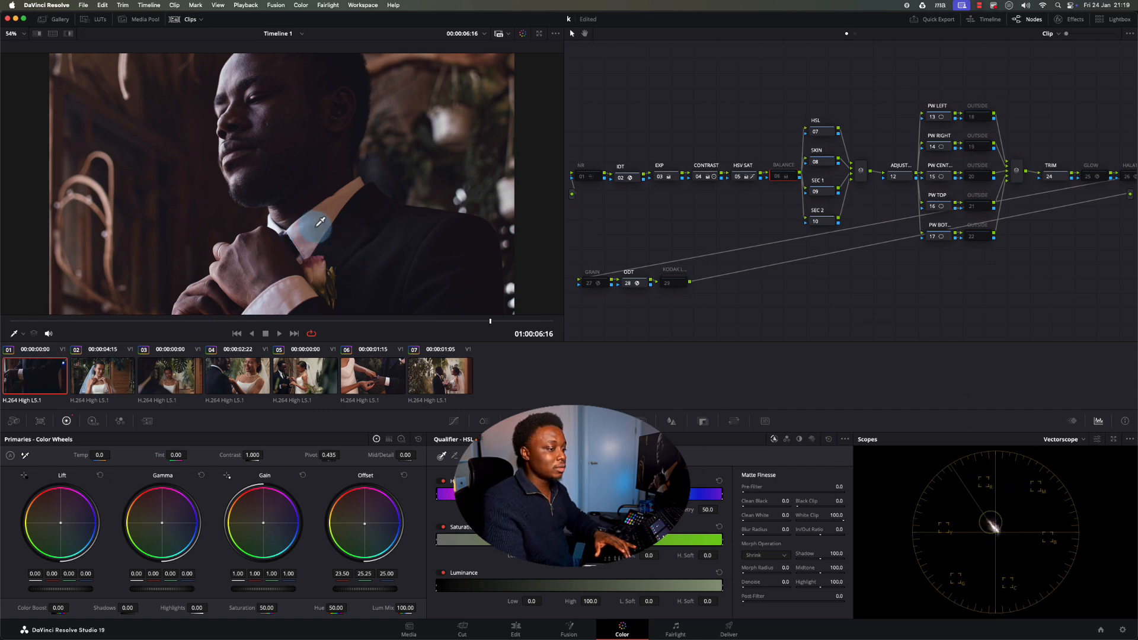
{"action": "key", "text": "ctrl+d"}
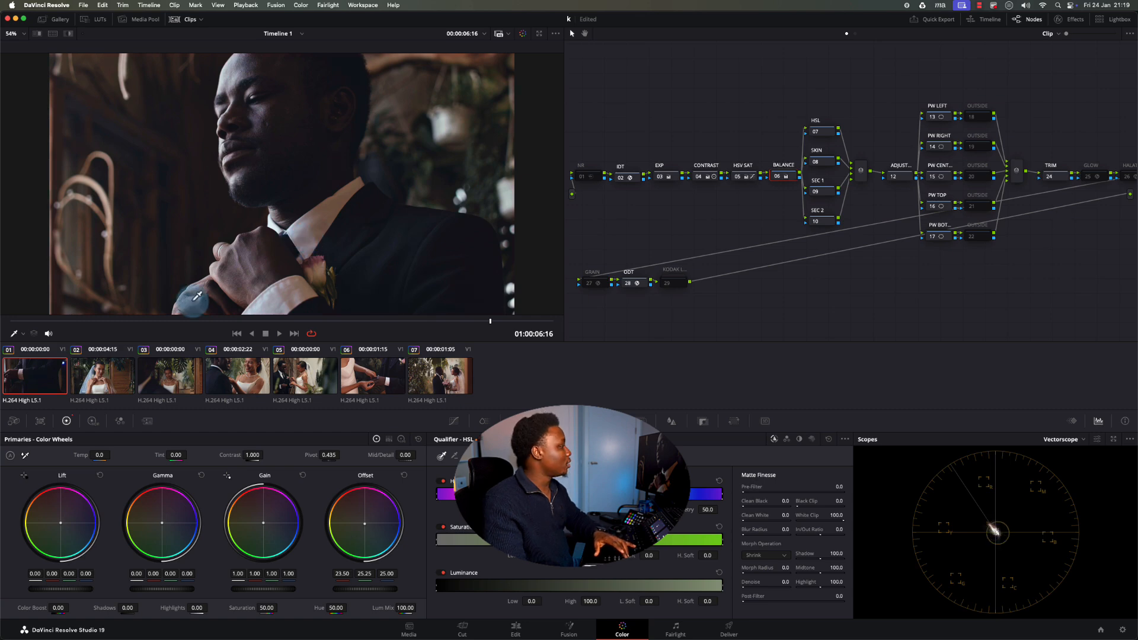
{"action": "left_click", "coordinate": [742, 175]}
{"action": "key", "text": "ctrl+d"}
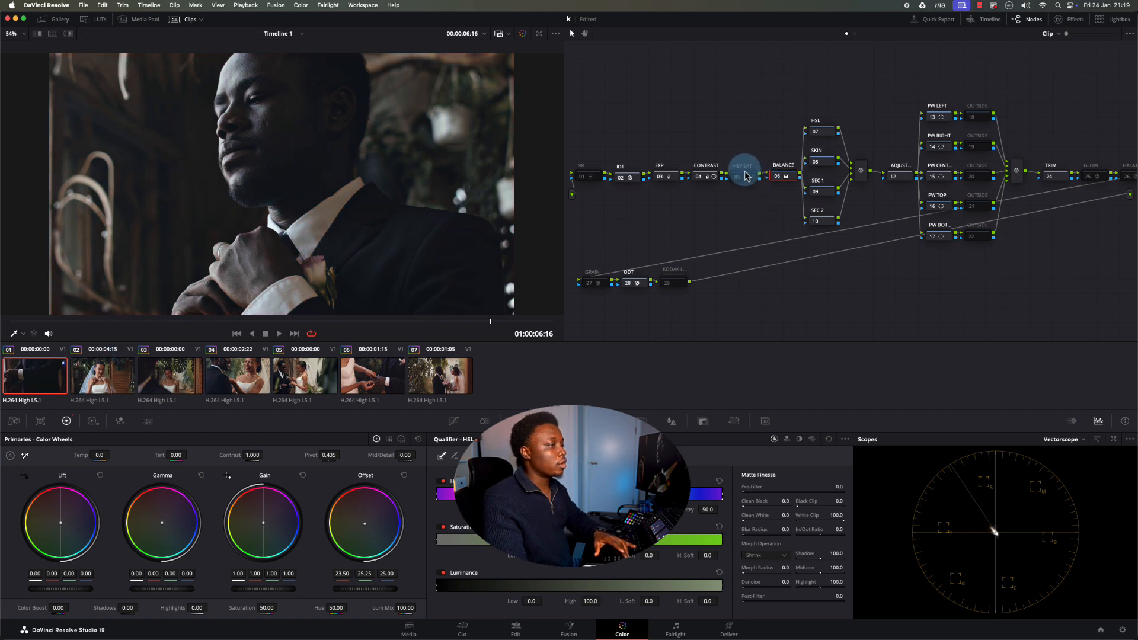
{"action": "key", "text": "ctrl+d"}
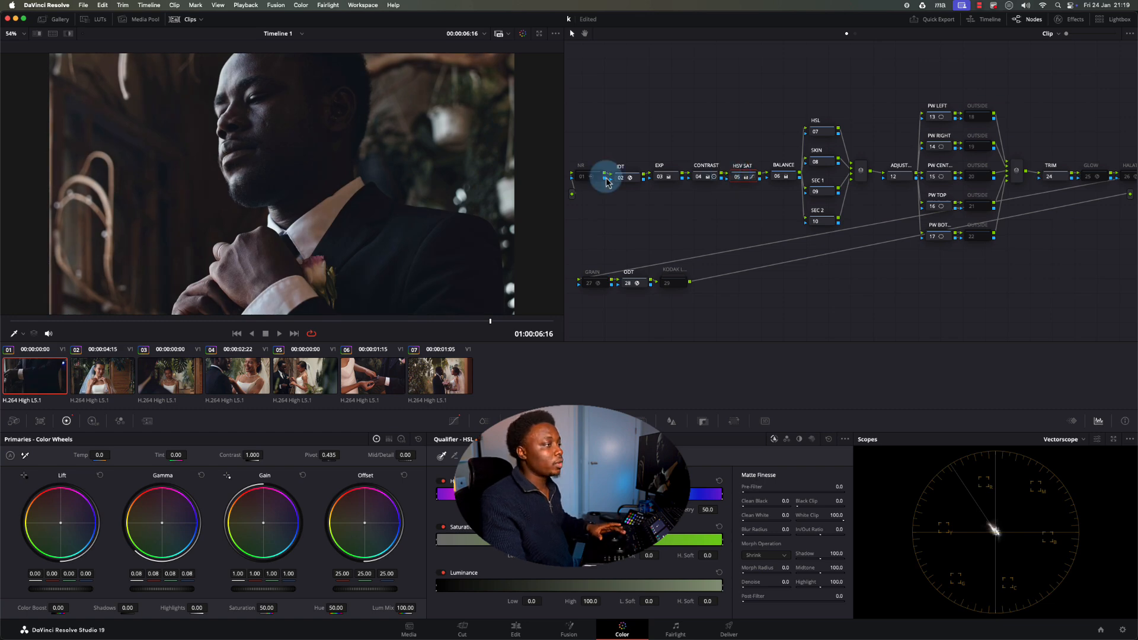
Step: Set clip 01's EXP node to a lift of -0.04 and a gain of 1.03
{"action": "left_click", "coordinate": [651, 179]}
{"action": "key", "text": "ctrl+d"}
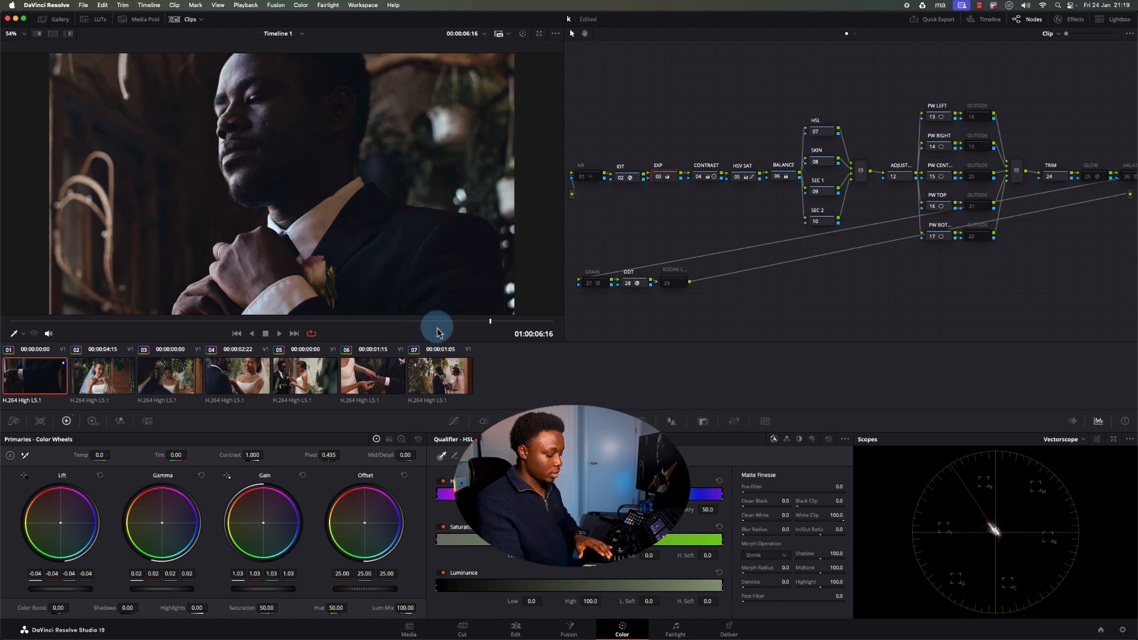
Step: Go to clip 06 and set its BALANCE node offset to 23.25 red, 25.00 green and 23.75 blue
{"action": "key", "text": "Down"}
{"action": "key", "text": "Down"}
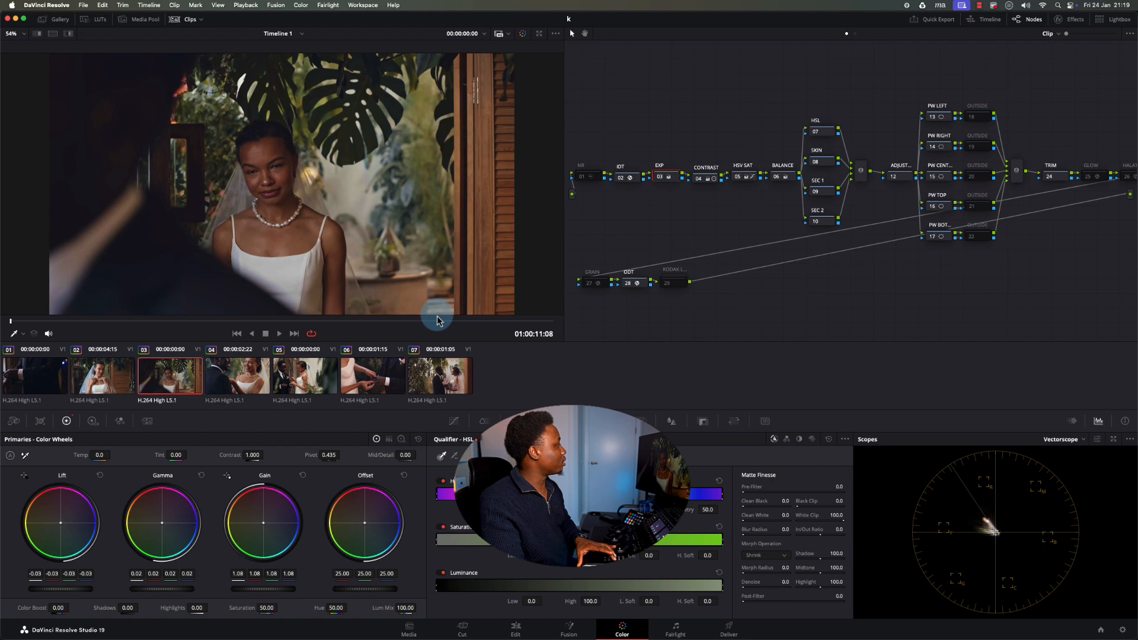
{"action": "key", "text": "Down"}
{"action": "key", "text": "Down"}
{"action": "key", "text": "Down"}
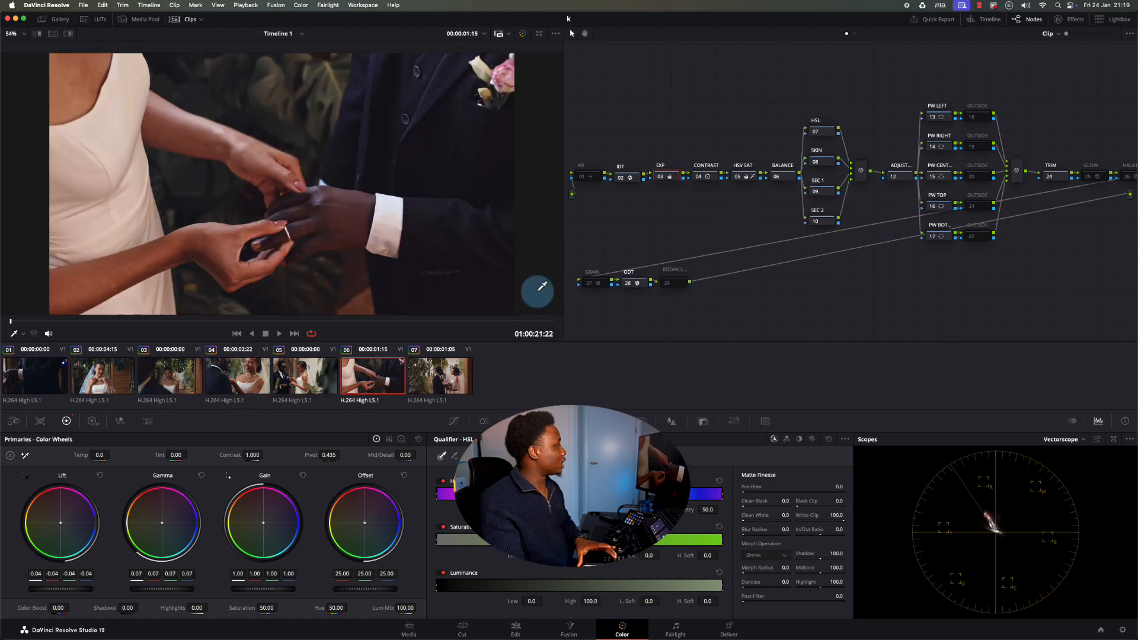
{"action": "left_click", "coordinate": [785, 178]}
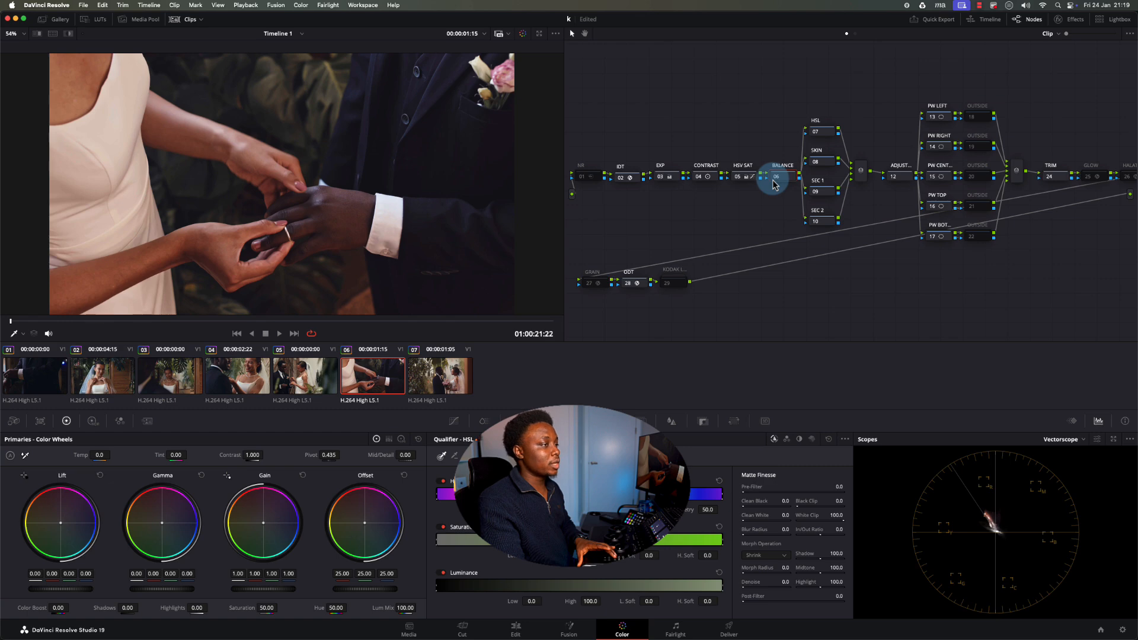
{"action": "key", "text": "KP_4"}
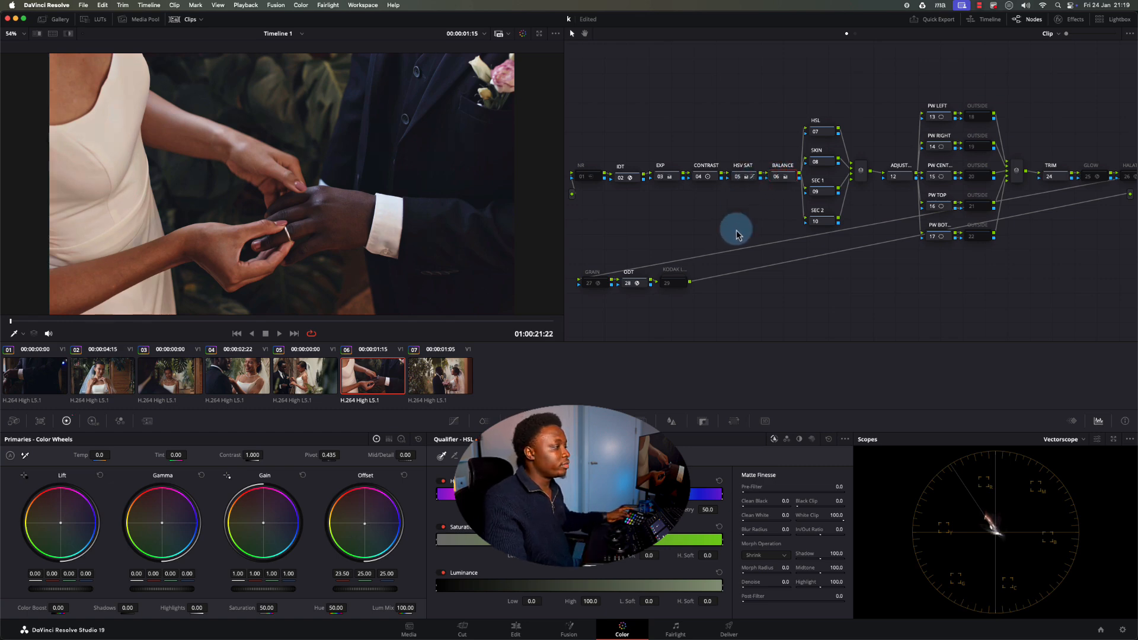
{"action": "key", "text": "KP_6"}
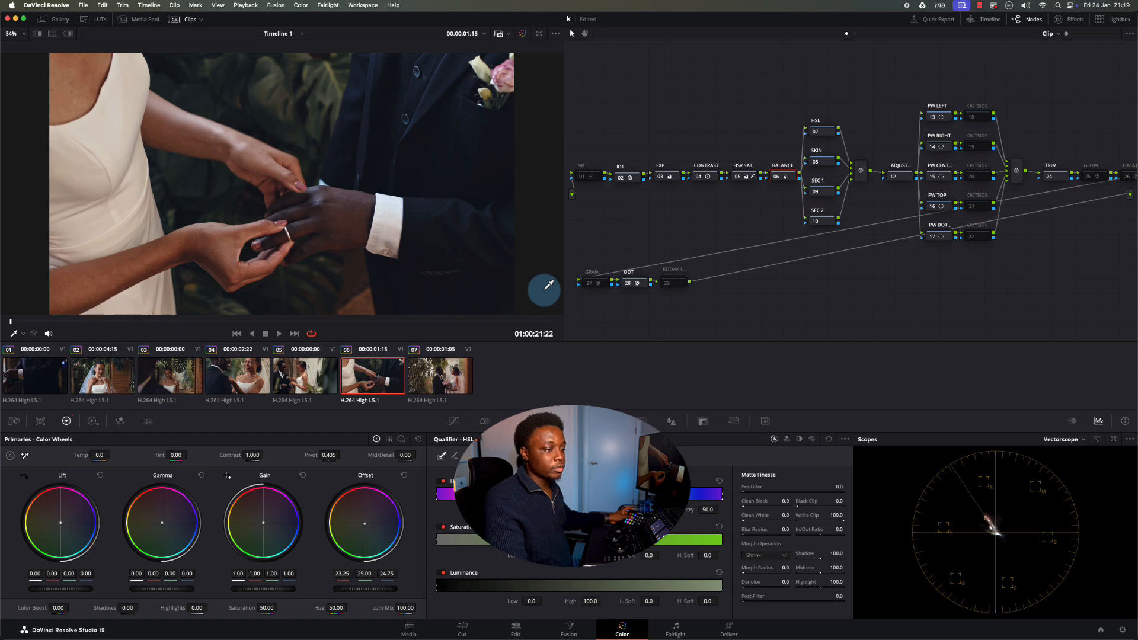
{"action": "key", "text": "KP_6"}
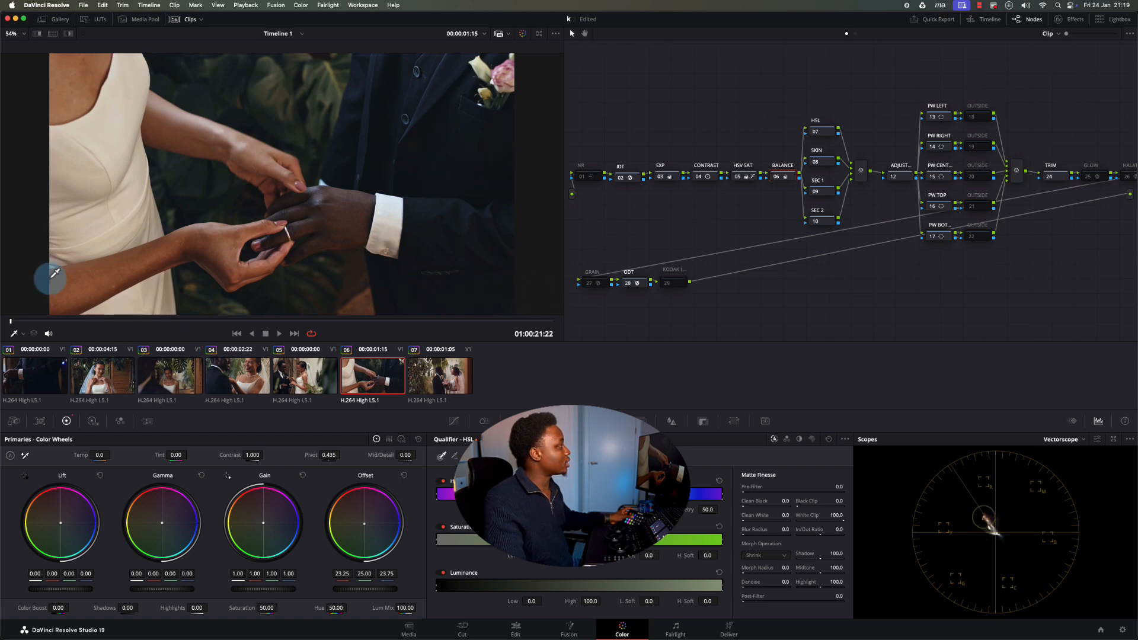
Step: Compare clip 06 without its BALANCE node and in a full-size viewer, and refine the node's offset to 22.00 red, 24.50 green and 24.25 blue
{"action": "key", "text": "ctrl+d"}
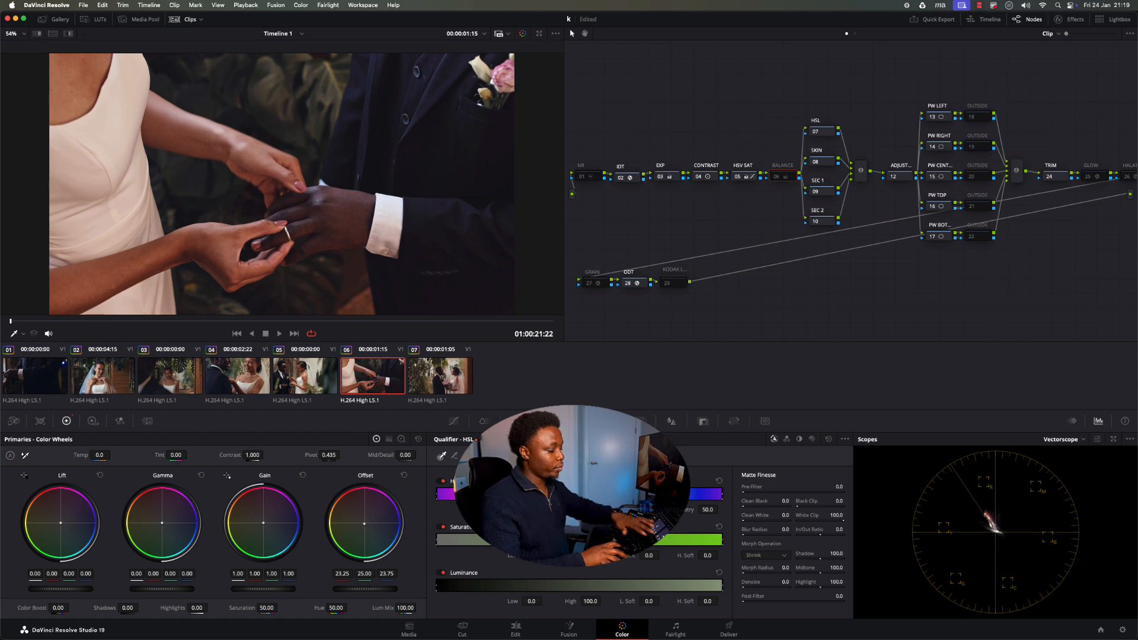
{"action": "key", "text": "alt+f"}
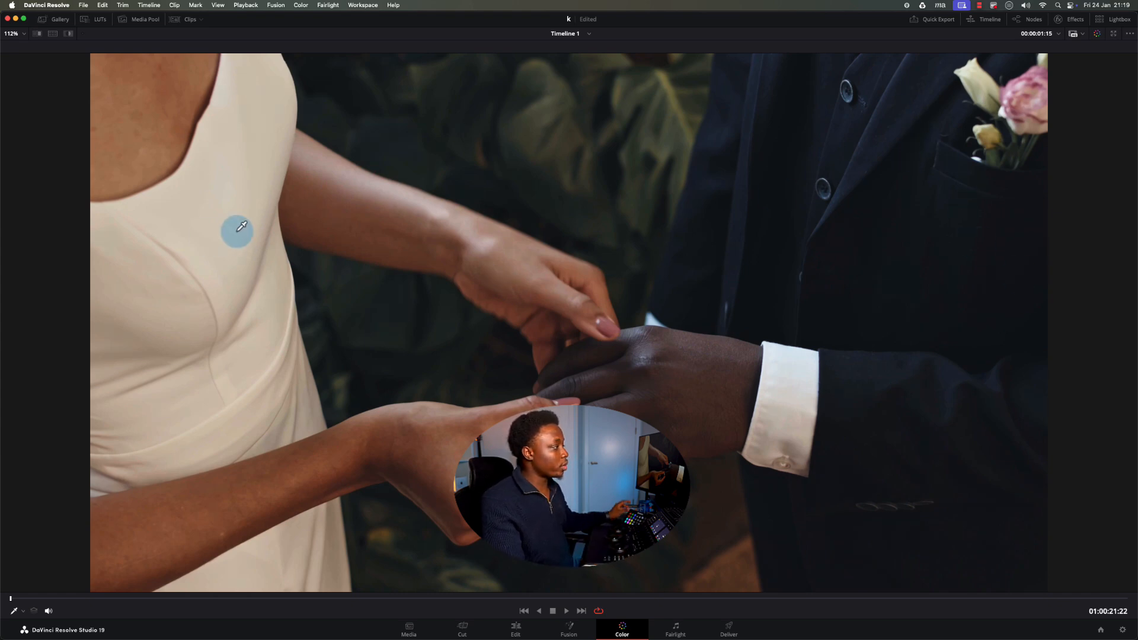
{"action": "key", "text": "alt+f"}
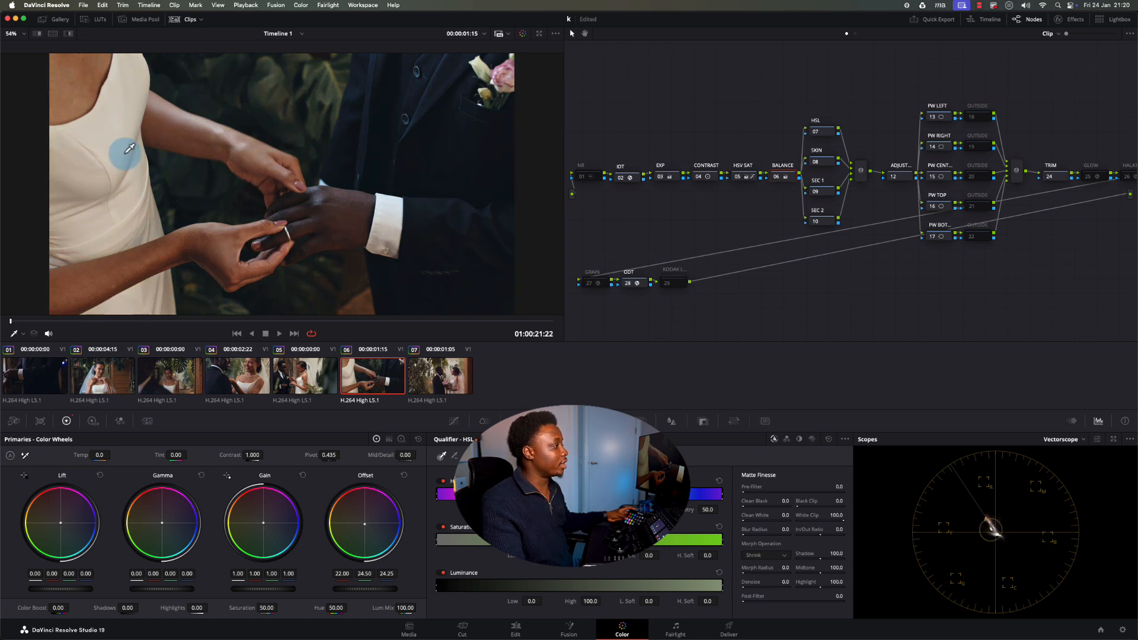
Step: Look up the Full Printer Light commands and their hotkeys
{"action": "left_click", "coordinate": [300, 5]}
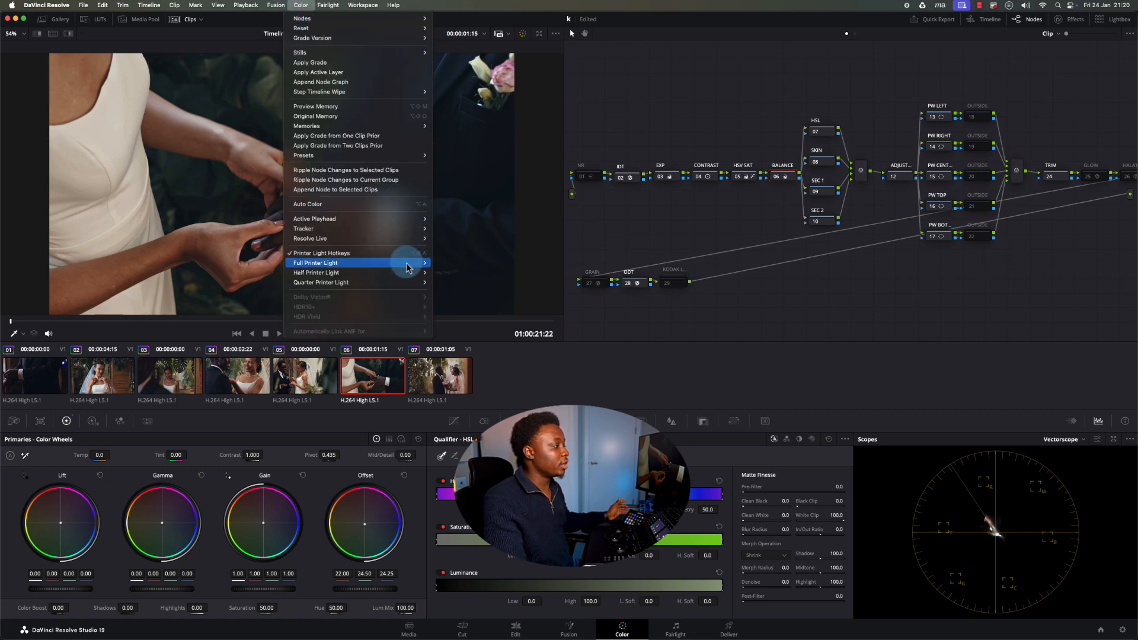
{"action": "mouse_move", "coordinate": [415, 262]}
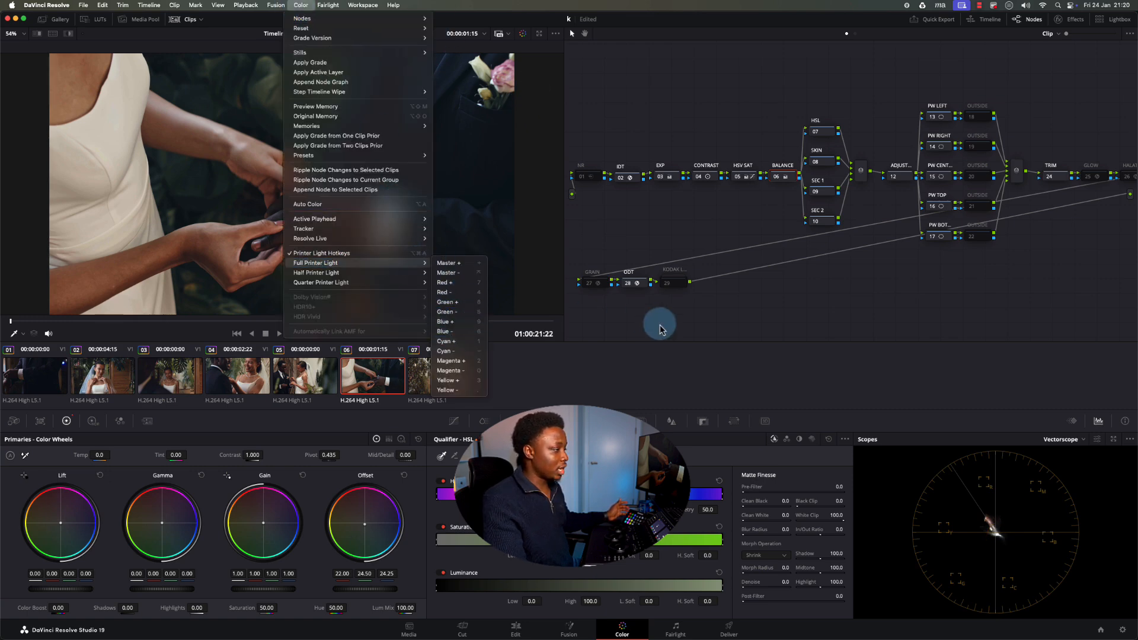
{"action": "left_click", "coordinate": [632, 308]}
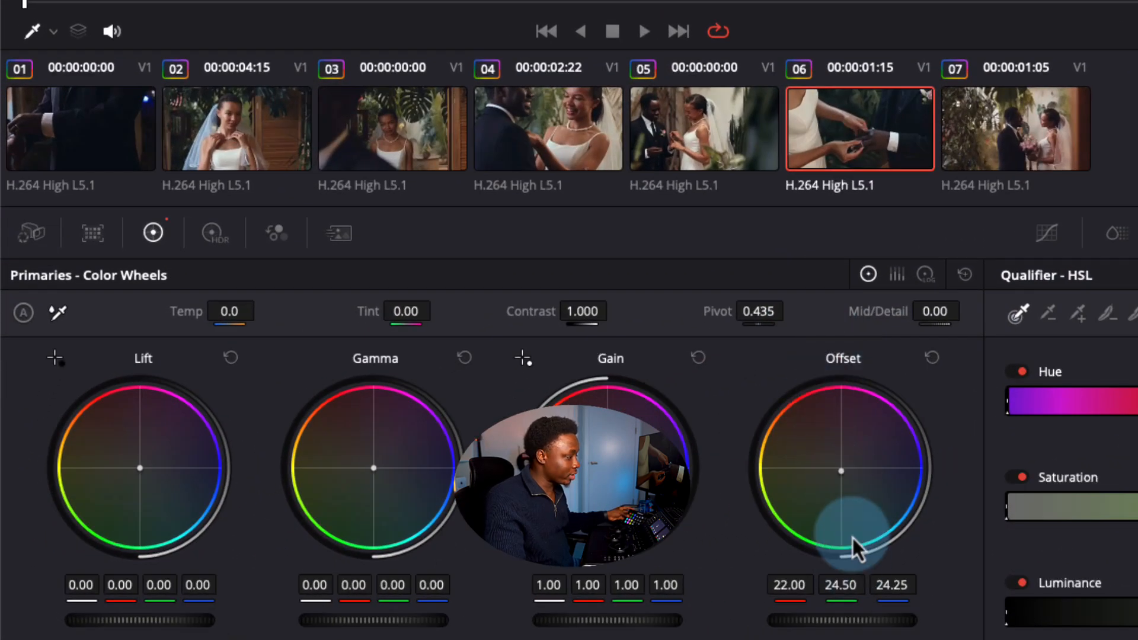
Step: Lower the red offset of clip 06's BALANCE node to 19.25 using printer lights
{"action": "key", "text": "4"}
{"action": "key", "text": "4"}
{"action": "key", "text": "4"}
{"action": "key", "text": "4"}
{"action": "key", "text": "4"}
{"action": "key", "text": "4"}
{"action": "key", "text": "4"}
{"action": "key", "text": "4"}
{"action": "key", "text": "4"}
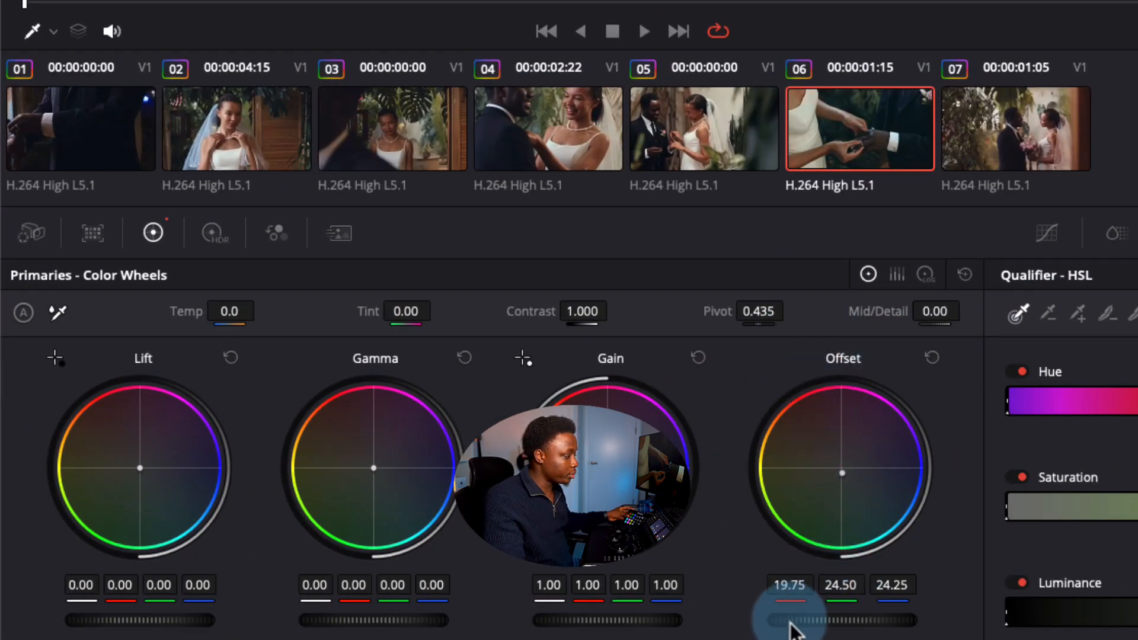
{"action": "key", "text": "4"}
{"action": "key", "text": "4"}
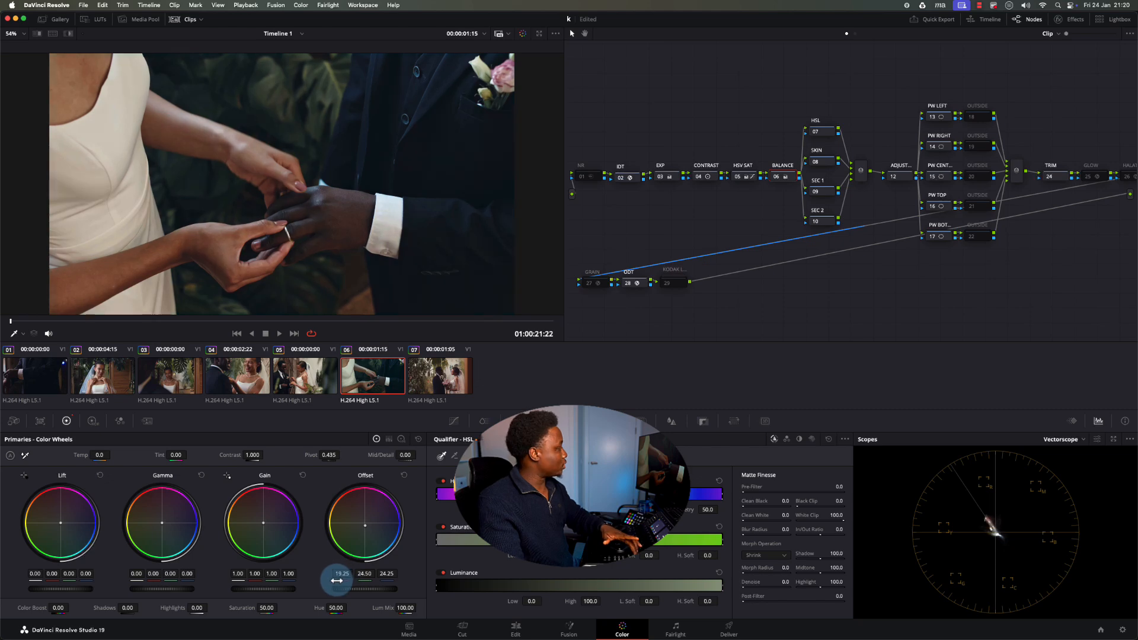
Step: Set the offset of clip 06's BALANCE node to 22.50 red and 23.75 blue using printer lights
{"action": "key", "text": "7"}
{"action": "key", "text": "7"}
{"action": "key", "text": "7"}
{"action": "key", "text": "7"}
{"action": "key", "text": "7"}
{"action": "key", "text": "7"}
{"action": "key", "text": "7"}
{"action": "key", "text": "7"}
{"action": "key", "text": "7"}
{"action": "key", "text": "7"}
{"action": "key", "text": "7"}
{"action": "key", "text": "7"}
{"action": "key", "text": "7"}
{"action": "key", "text": "6"}
{"action": "key", "text": "6"}
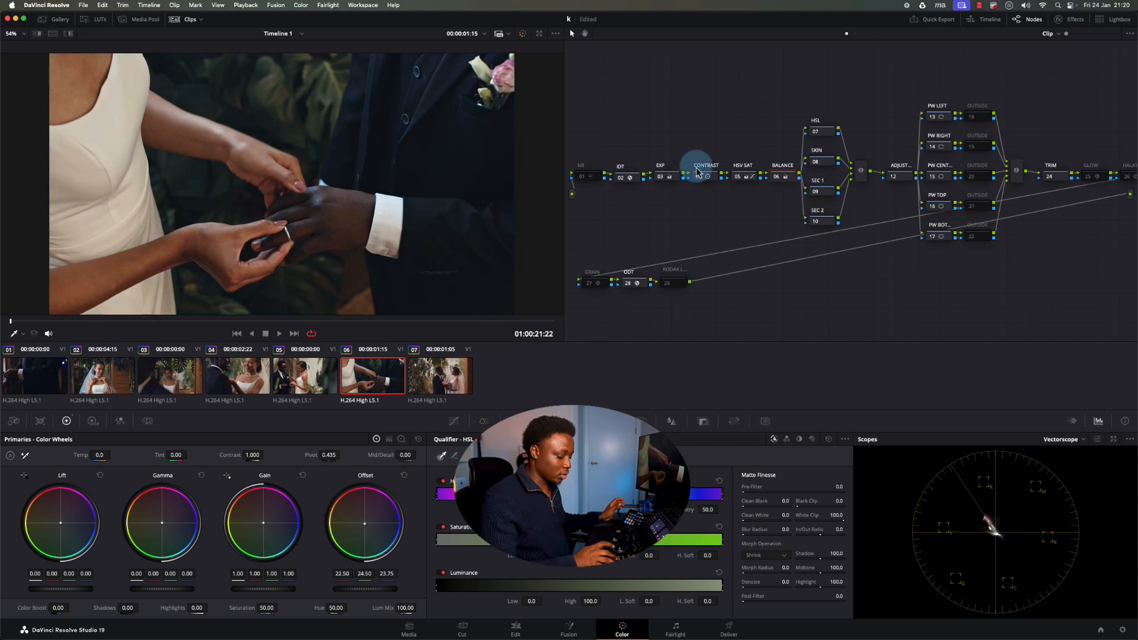
Step: Go to clip 07 and set its BALANCE node offset to 24.00 red and 25.75 green using printer lights
{"action": "key", "text": "Down"}
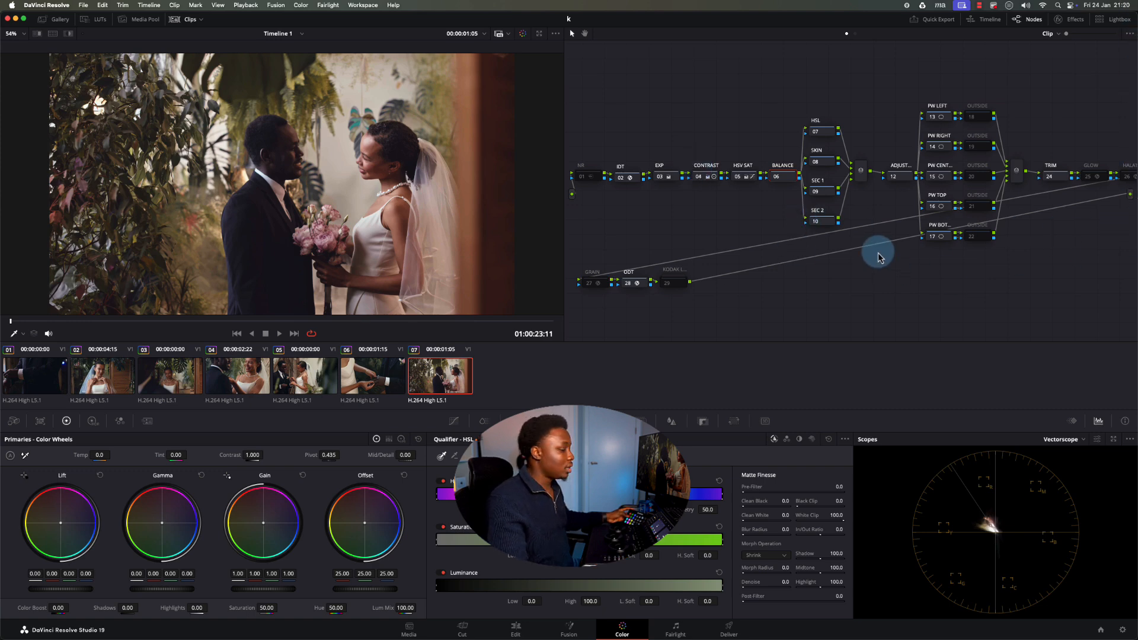
{"action": "key", "text": "4"}
{"action": "key", "text": "4"}
{"action": "key", "text": "4"}
{"action": "key", "text": "4"}
{"action": "key", "text": "4"}
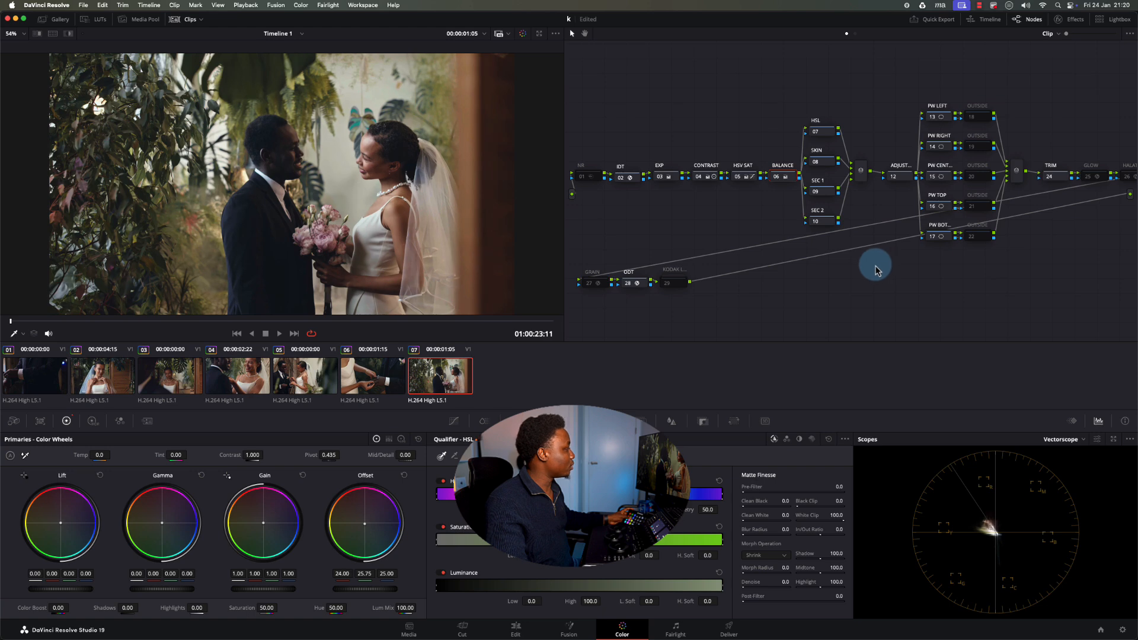
Step: Compare clip 07 with the preceding clips and set its BALANCE node offset to 23.25 red and 24.75 green using printer lights
{"action": "key", "text": "5"}
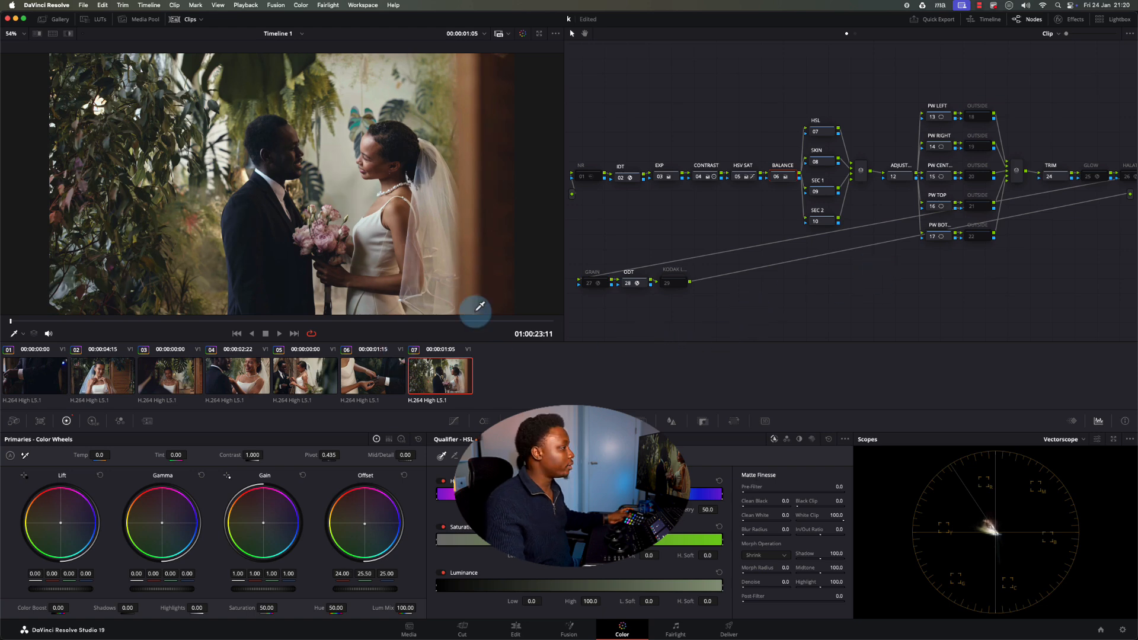
{"action": "left_click", "coordinate": [351, 367]}
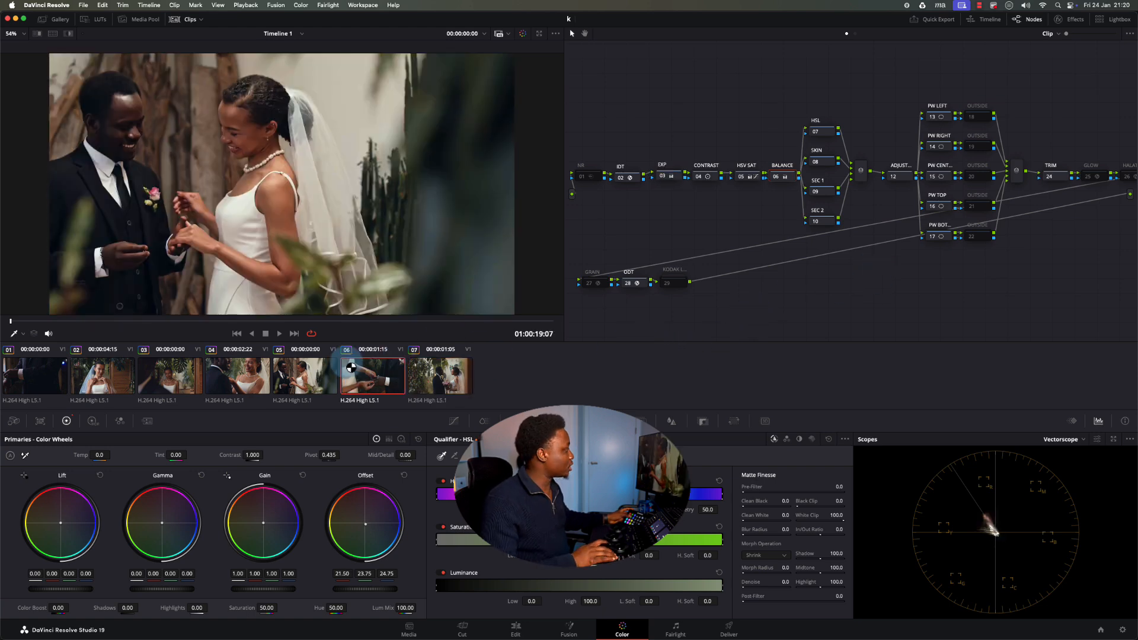
{"action": "key", "text": "Up"}
{"action": "key", "text": "Up"}
{"action": "key", "text": "Up"}
{"action": "key", "text": "Up"}
{"action": "key", "text": "Up"}
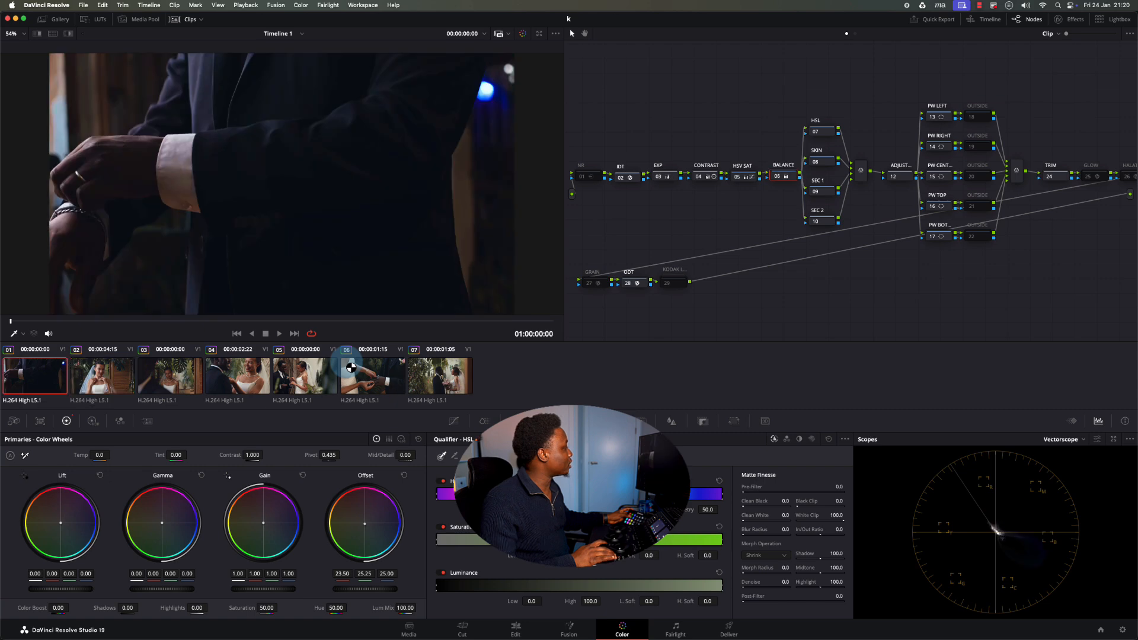
{"action": "key", "text": "Down"}
{"action": "key", "text": "Up"}
{"action": "key", "text": "Down"}
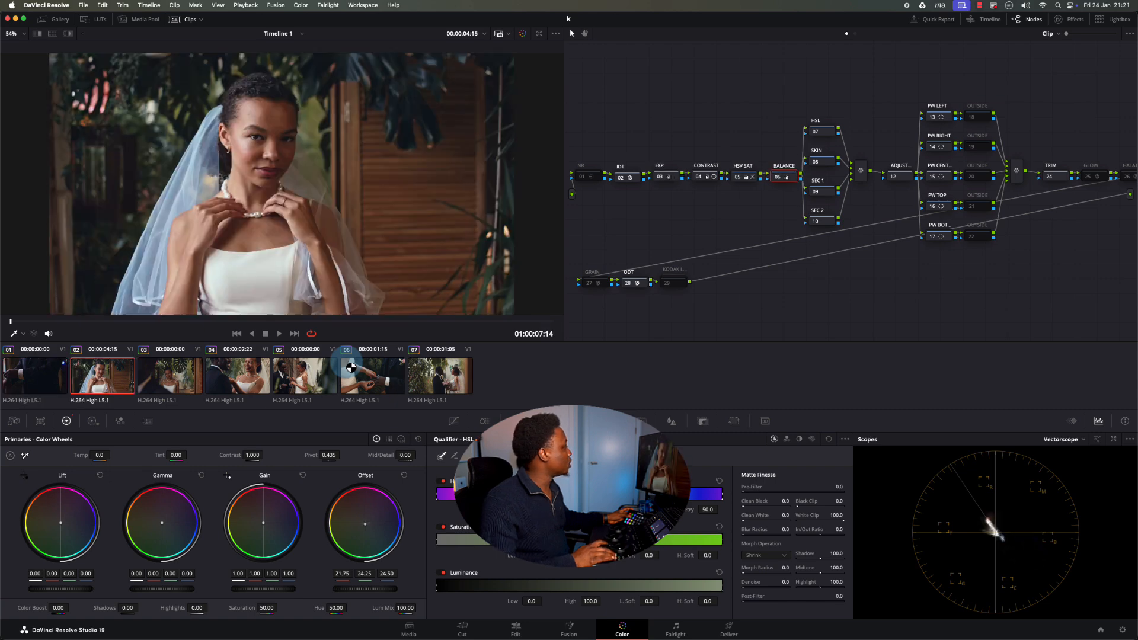
{"action": "key", "text": "Down"}
{"action": "key", "text": "Down"}
{"action": "key", "text": "Down"}
{"action": "key", "text": "Down"}
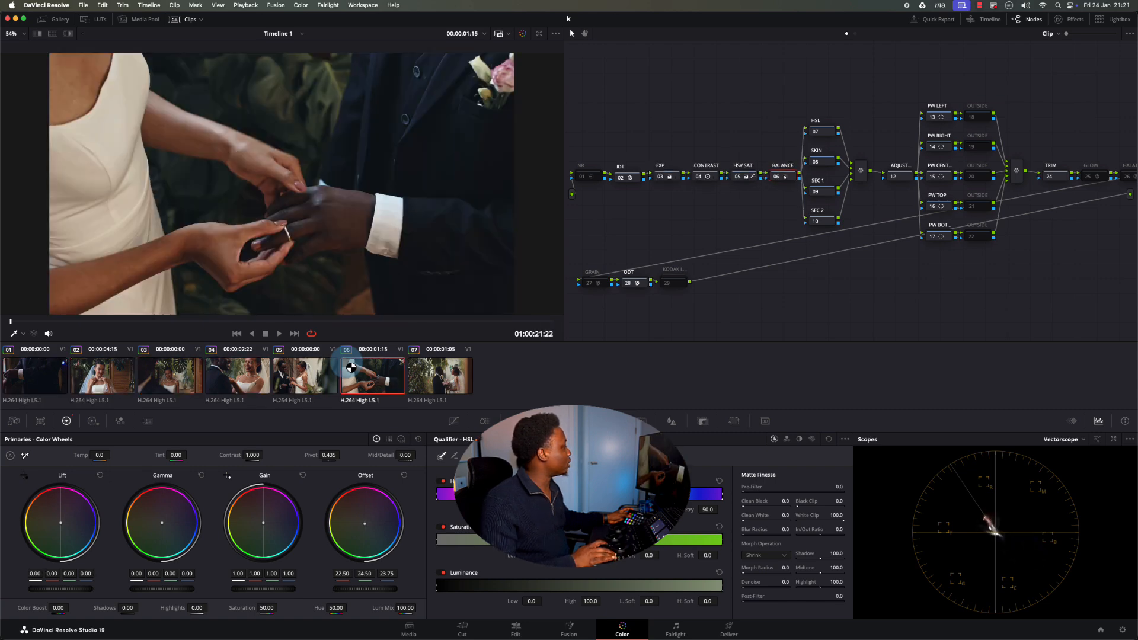
{"action": "key", "text": "Down"}
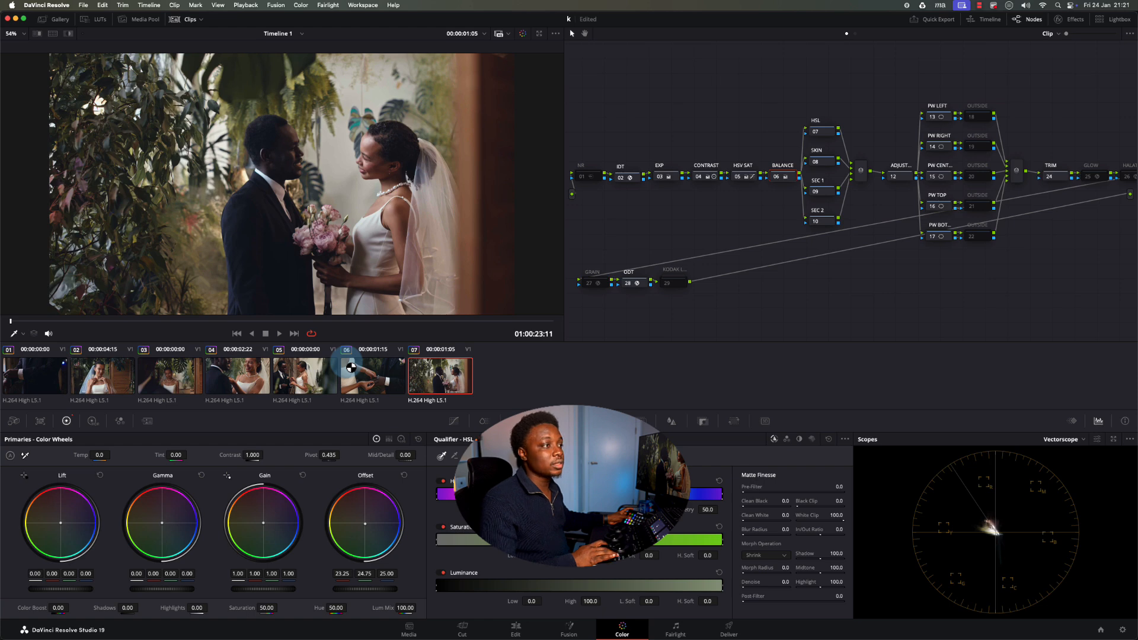
Step: Set the gamma of clip 07's HSV SAT node to 0.07 and compare the clip with clips 05 and 06
{"action": "left_click", "coordinate": [350, 367]}
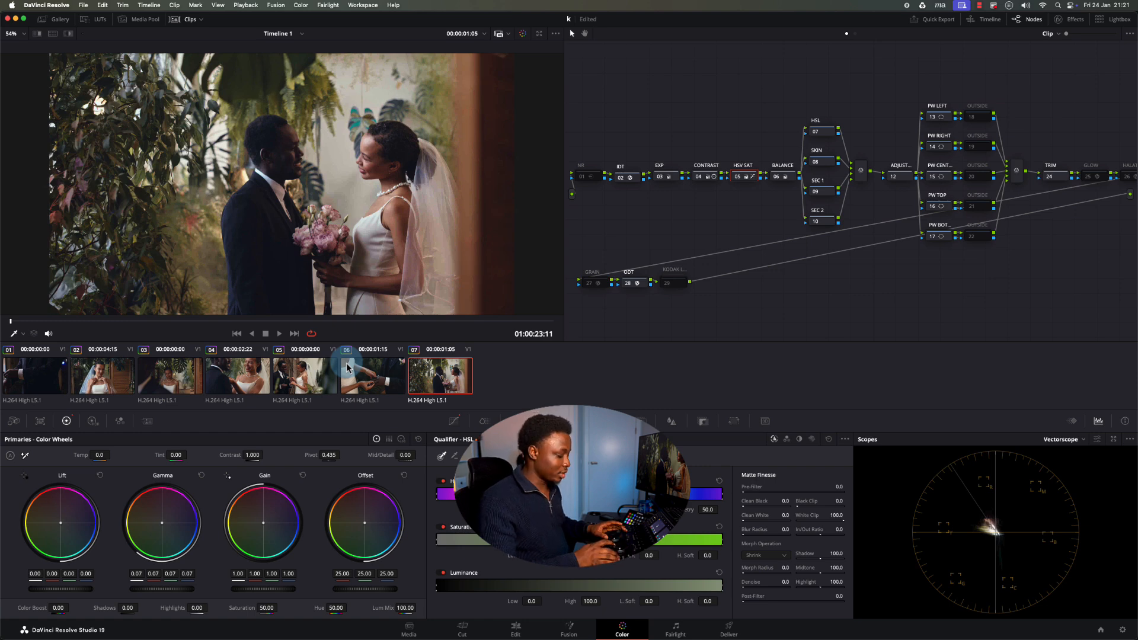
{"action": "key", "text": "Up"}
{"action": "key", "text": "Down"}
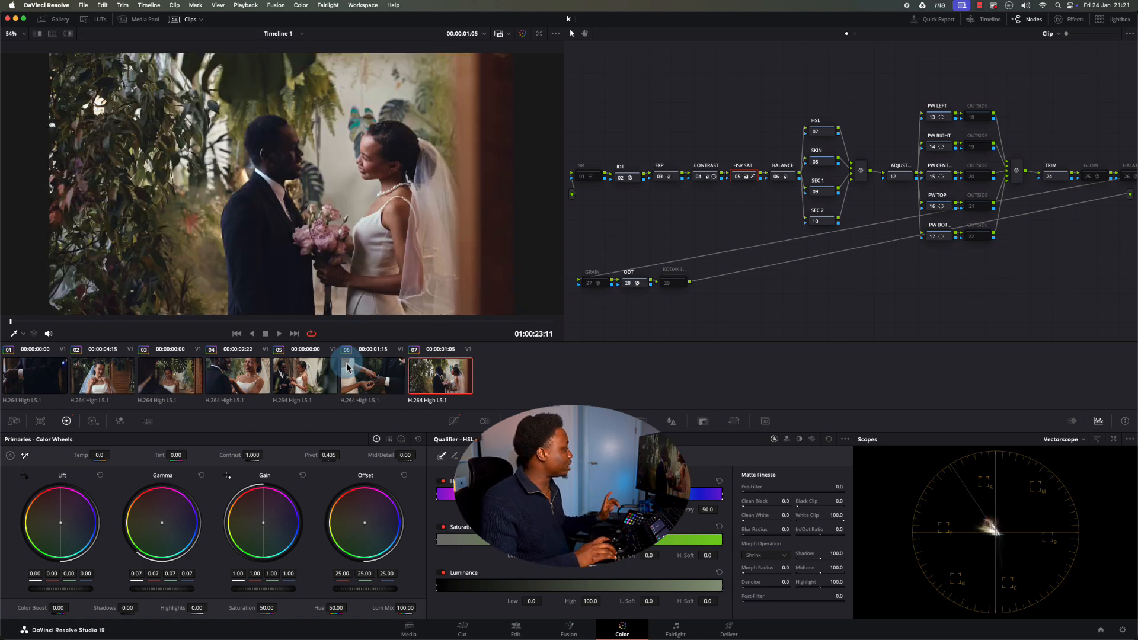
{"action": "key", "text": "Up"}
{"action": "key", "text": "Up"}
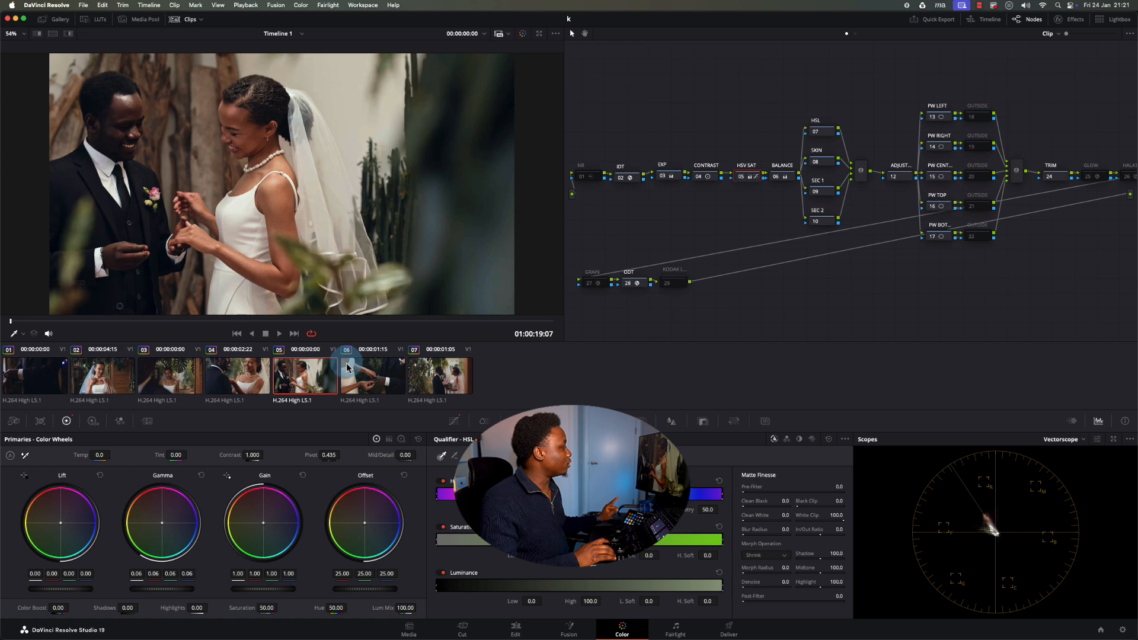
{"action": "key", "text": "Down"}
{"action": "key", "text": "Down"}
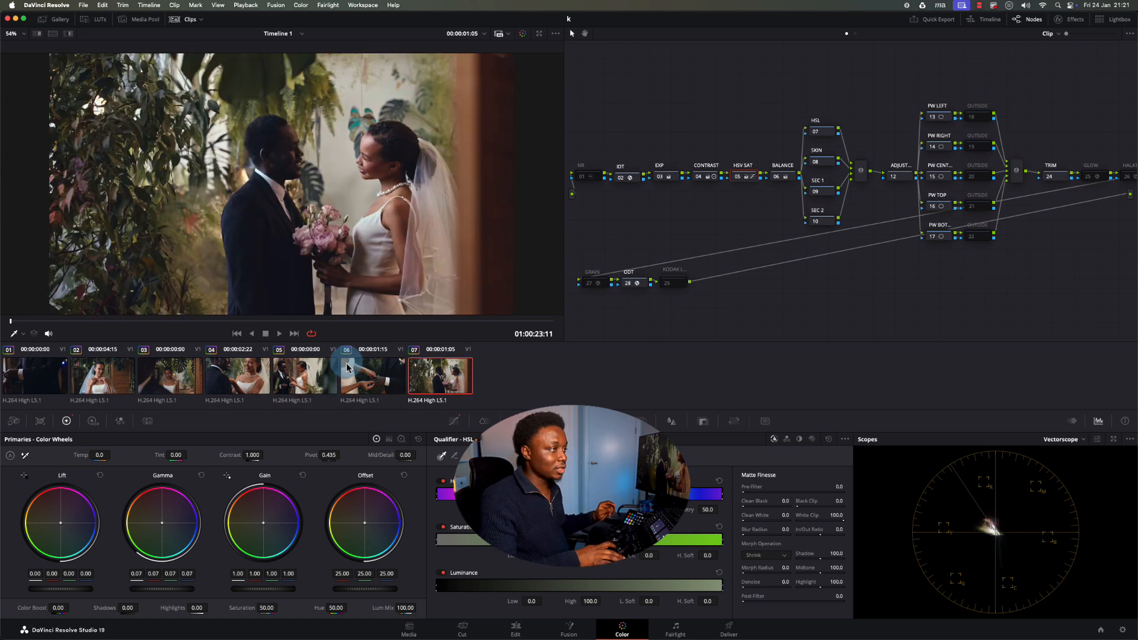
Step: Set clip 07's BALANCE node offset to 22.50 red and 24.50 blue, and check it against clip 05
{"action": "key", "text": "alt+shift+apostrophe"}
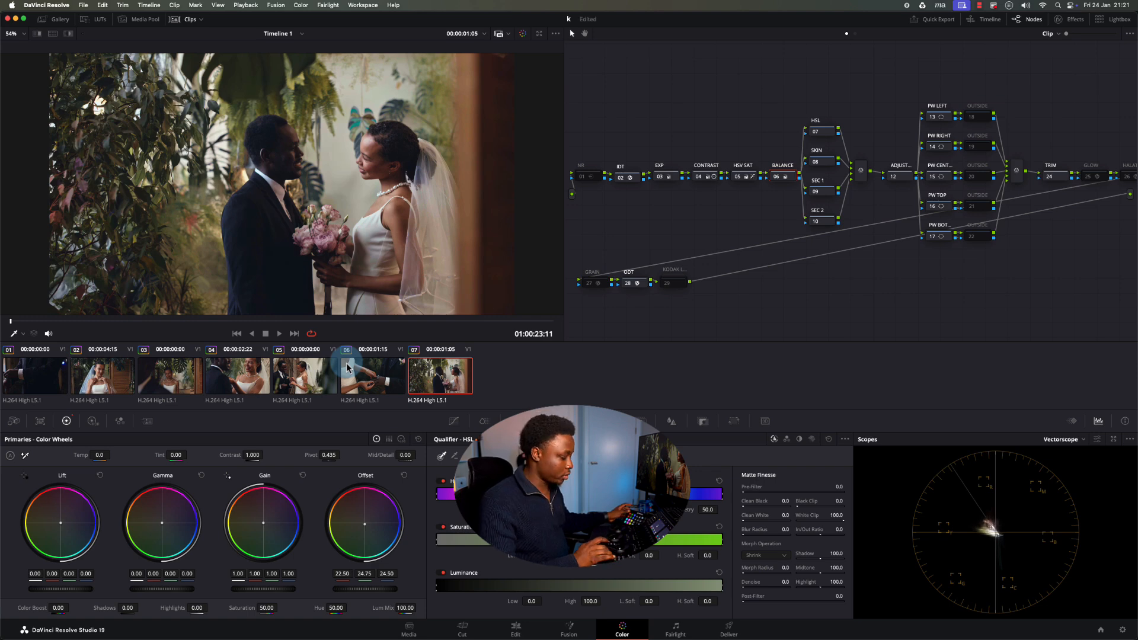
{"action": "key", "text": "Up"}
{"action": "key", "text": "Up"}
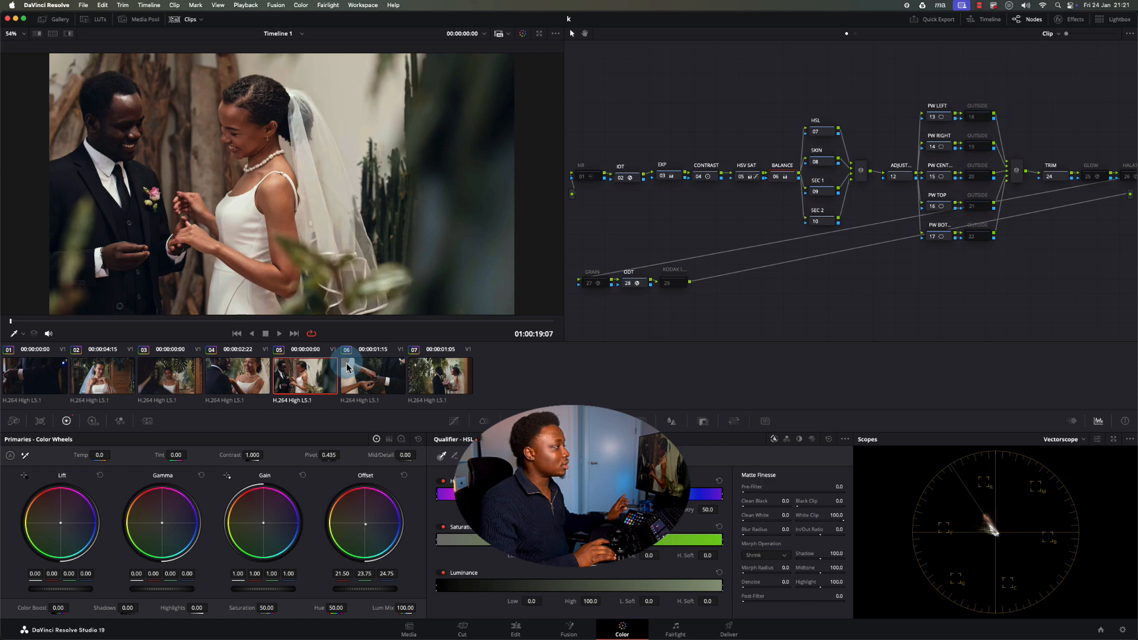
Step: Compare clips 05 to 07 full screen, setting the BALANCE offset to 21.25 red and 23.50 green on clip 05 and 23.00 red on clip 07
{"action": "key", "text": "alt+f"}
{"action": "key", "text": "Down"}
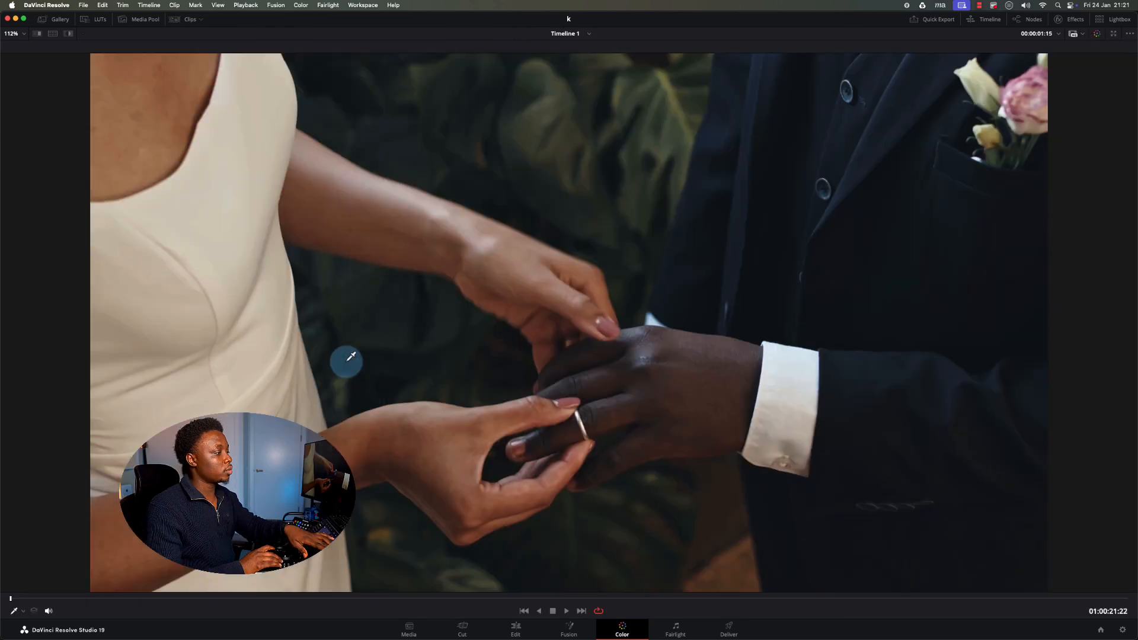
{"action": "key", "text": "Down"}
{"action": "key", "text": "Up"}
{"action": "key", "text": "Up"}
{"action": "key", "text": "Up"}
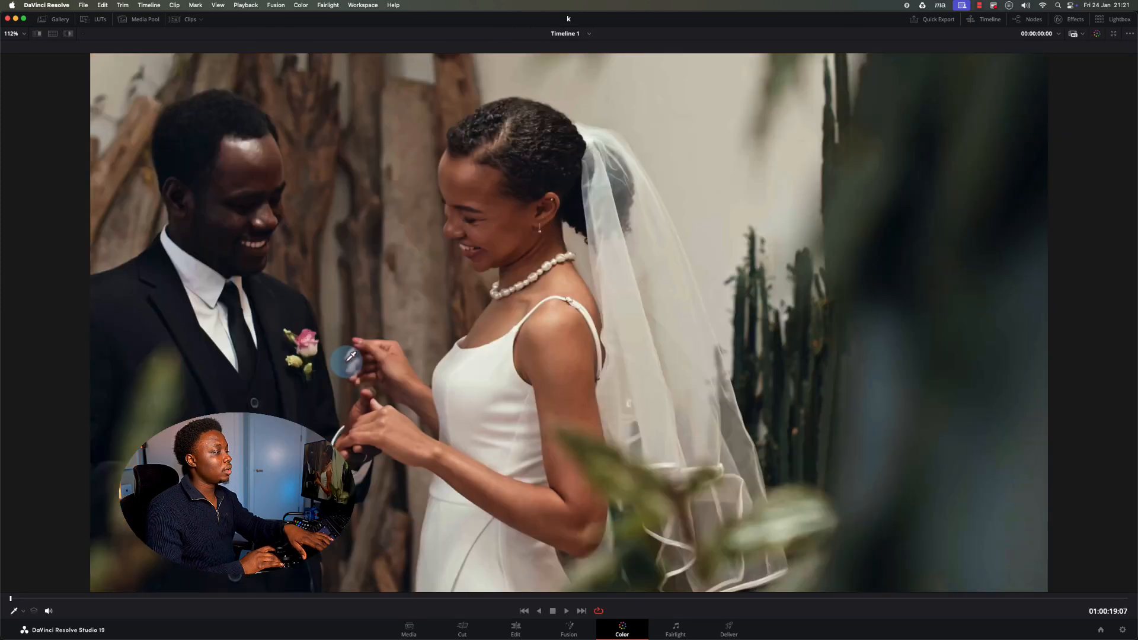
{"action": "key", "text": "Down"}
{"action": "key", "text": "Down"}
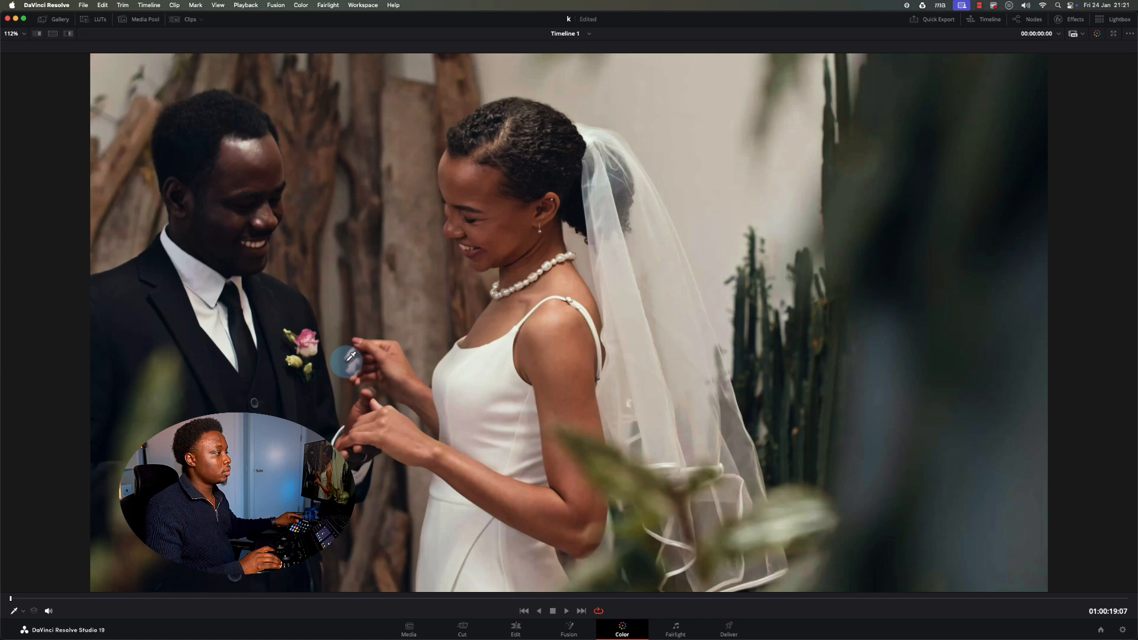
{"action": "key", "text": "Down"}
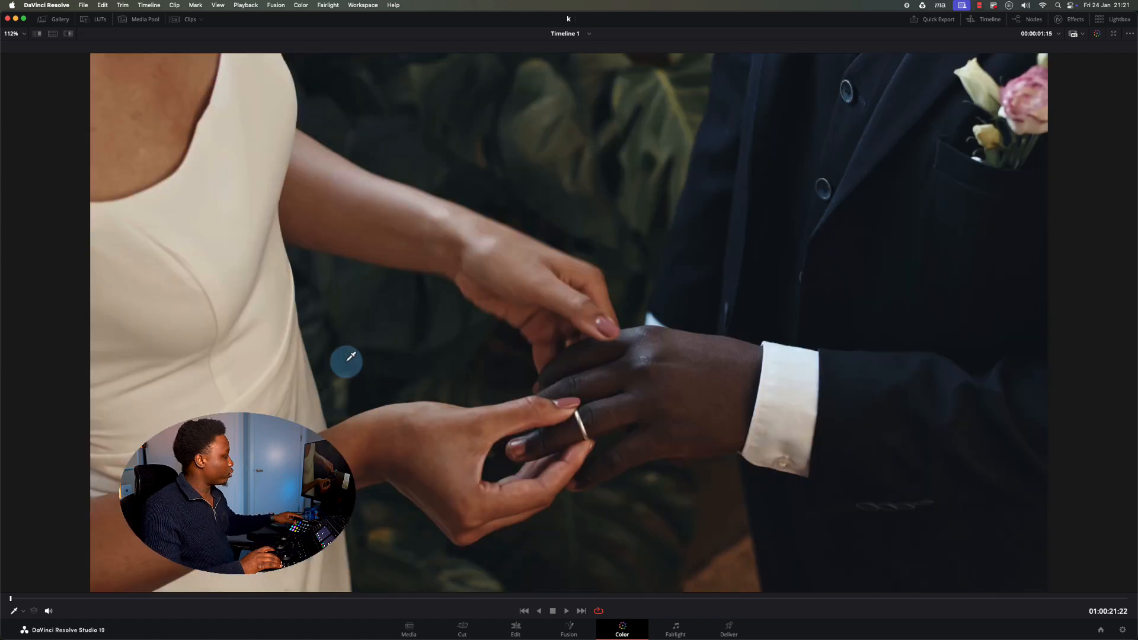
{"action": "key", "text": "Down"}
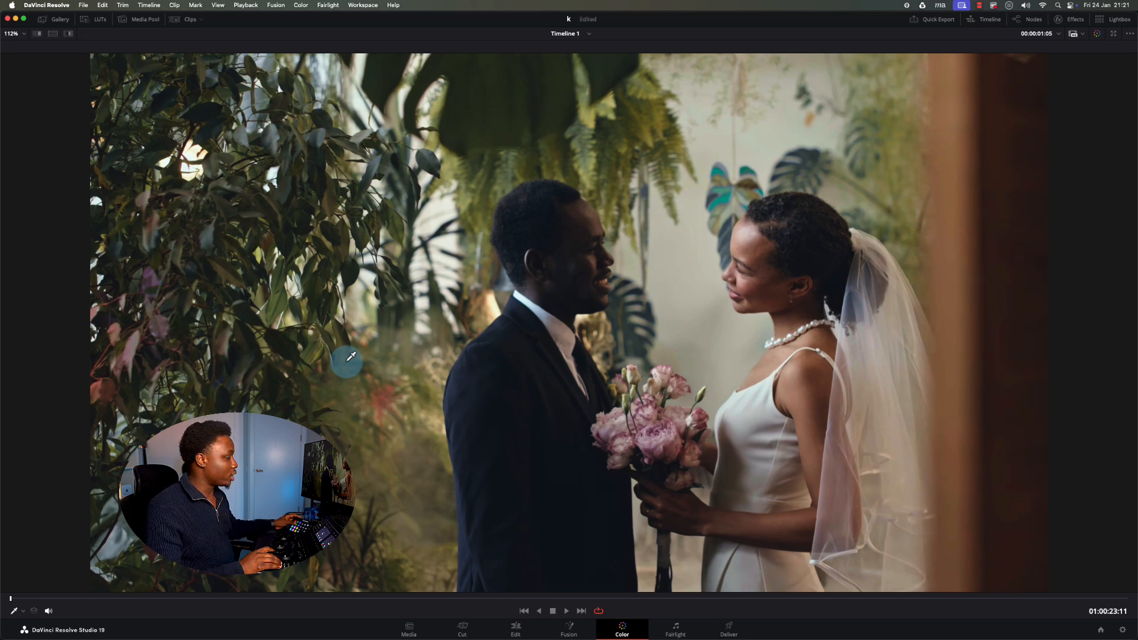
Step: Review the match across all seven clips in the full-screen viewer and return to the normal layout
{"action": "key", "text": "Up"}
{"action": "key", "text": "Up"}
{"action": "key", "text": "Up"}
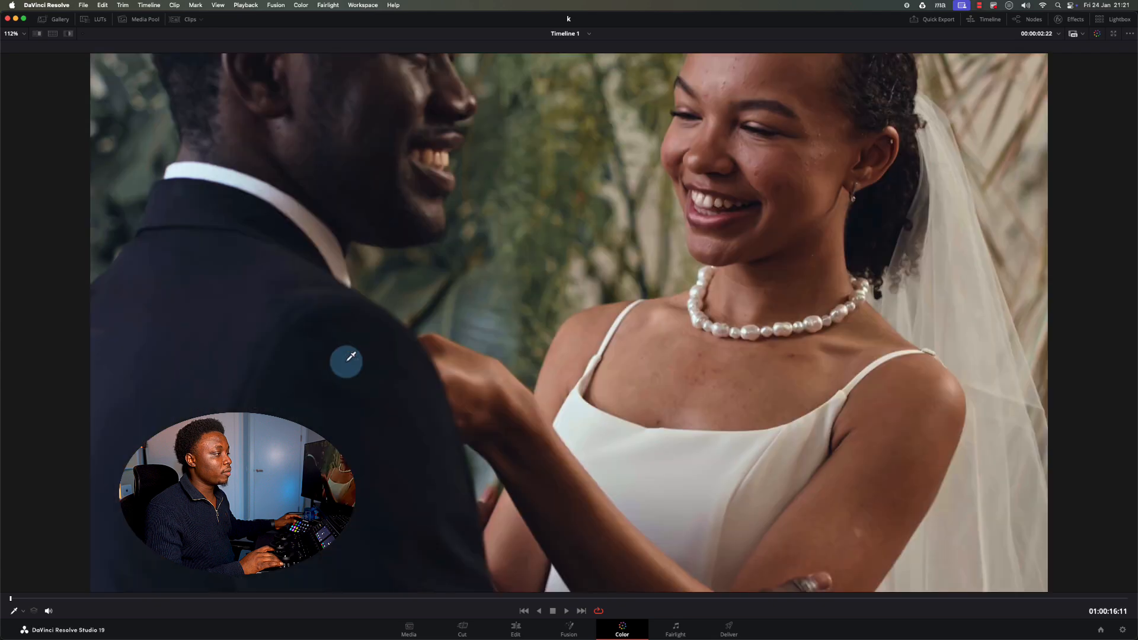
{"action": "key", "text": "Up"}
{"action": "key", "text": "Up"}
{"action": "key", "text": "Up"}
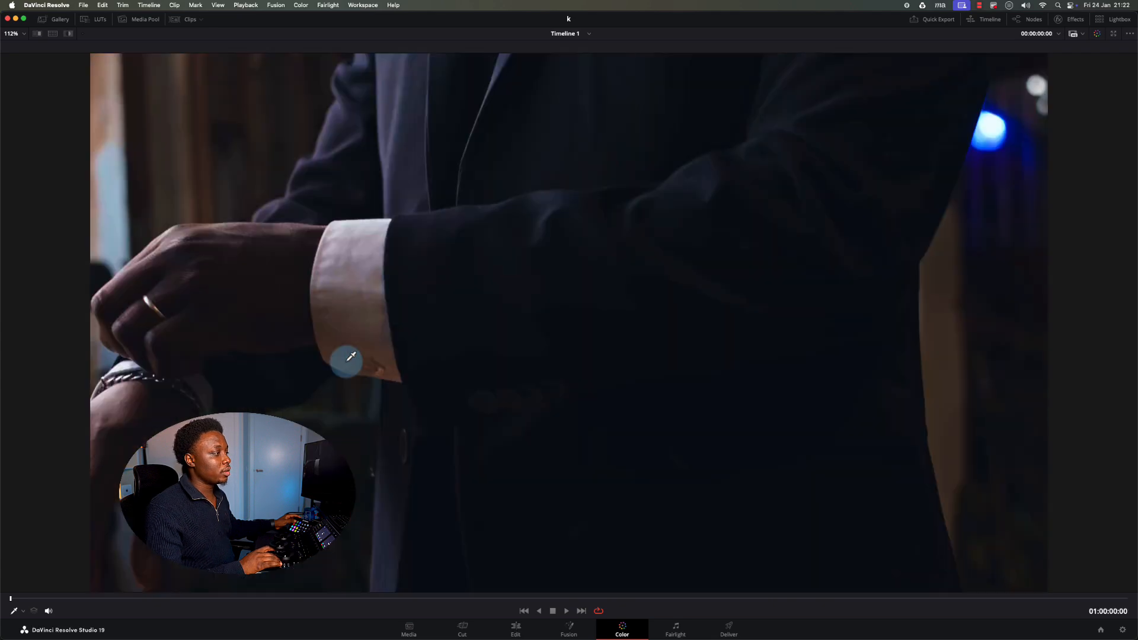
{"action": "key", "text": "Down"}
{"action": "key", "text": "Down"}
{"action": "key", "text": "Down"}
{"action": "key", "text": "Down"}
{"action": "key", "text": "Down"}
{"action": "key", "text": "Down"}
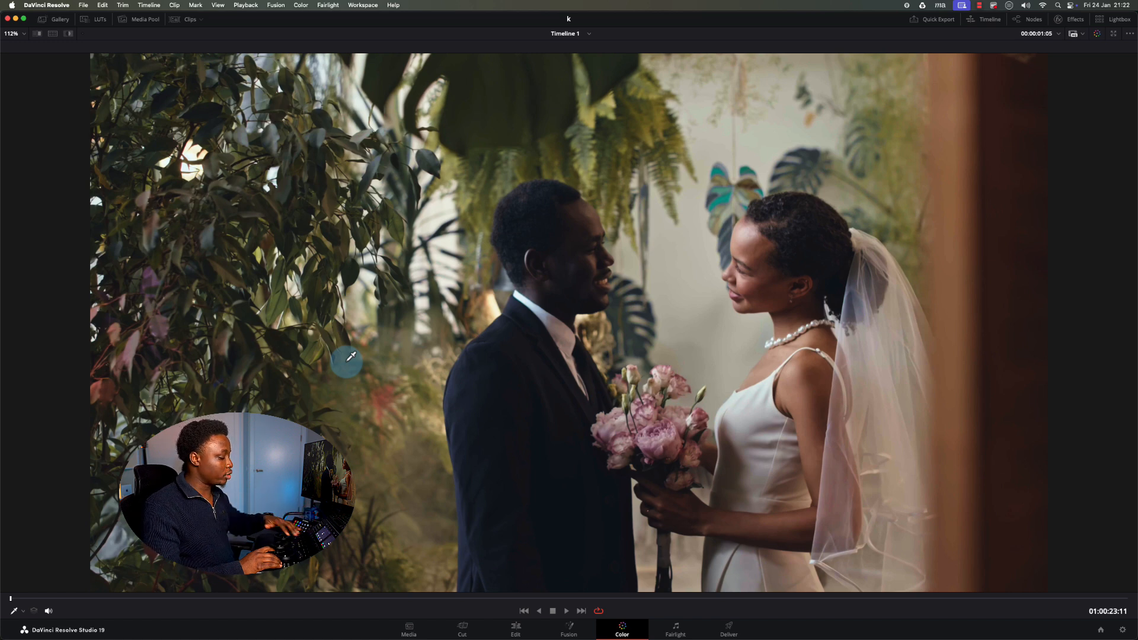
{"action": "key", "text": "alt+f"}
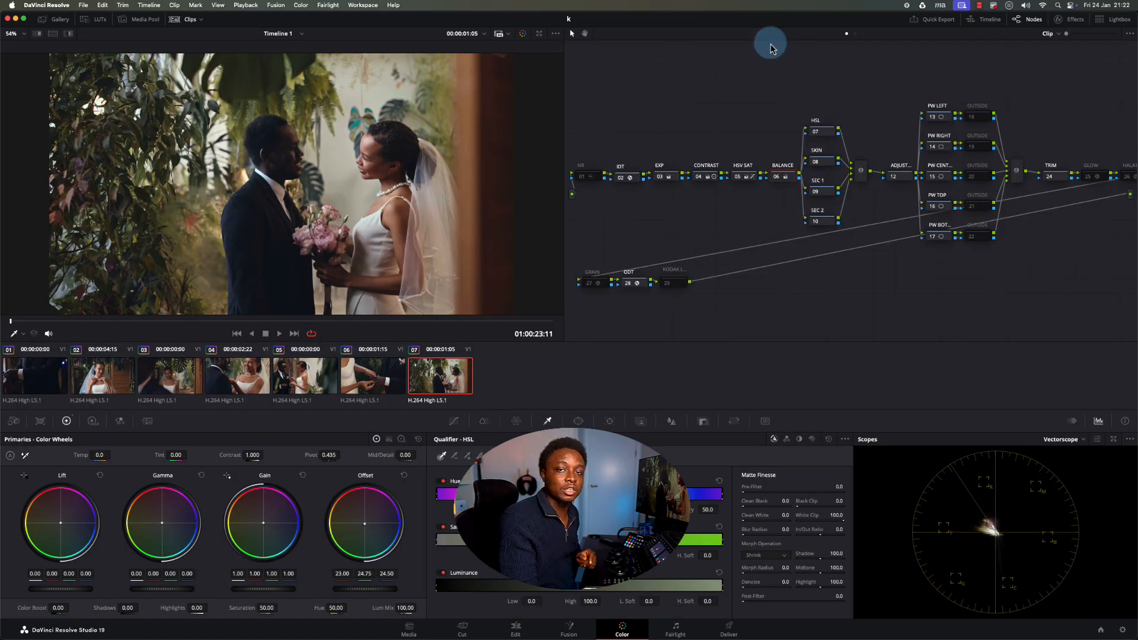
Step: Compare the colour match of clips 05 and 07 with clips 01 to 04
{"action": "left_click", "coordinate": [300, 385]}
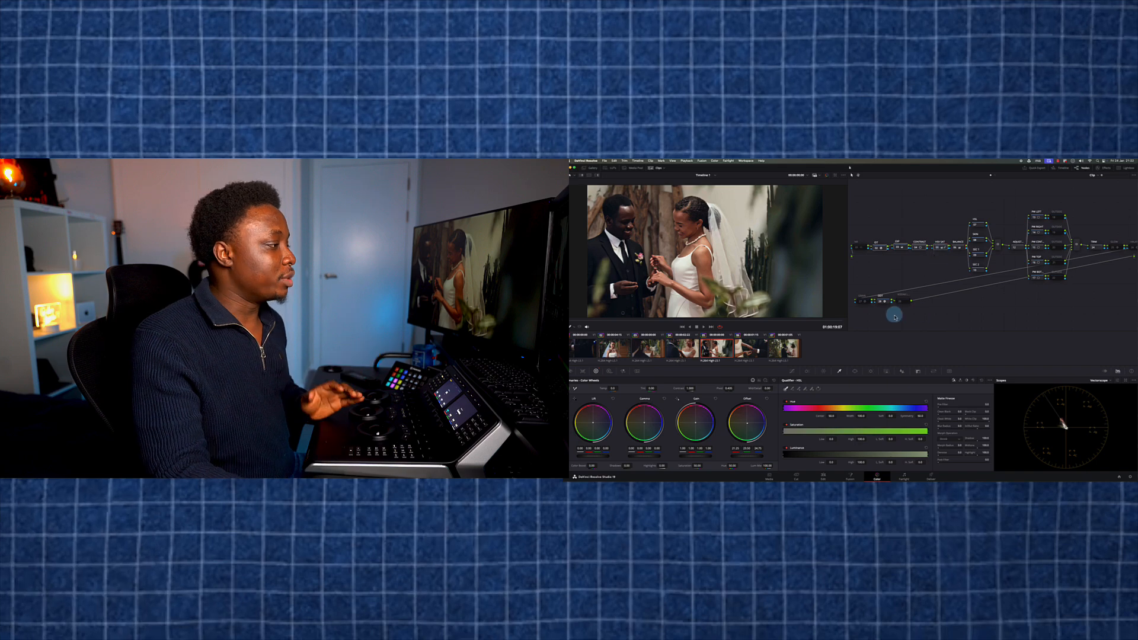
{"action": "left_click", "coordinate": [774, 346]}
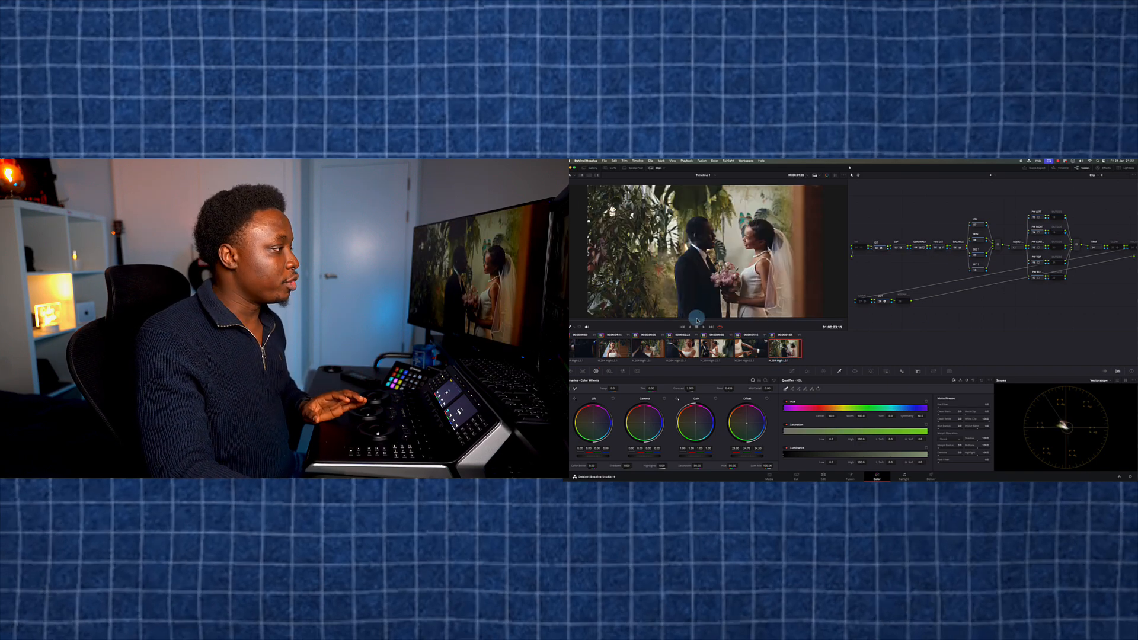
{"action": "left_click_drag", "start_coordinate": [695, 323], "coordinate": [636, 321]}
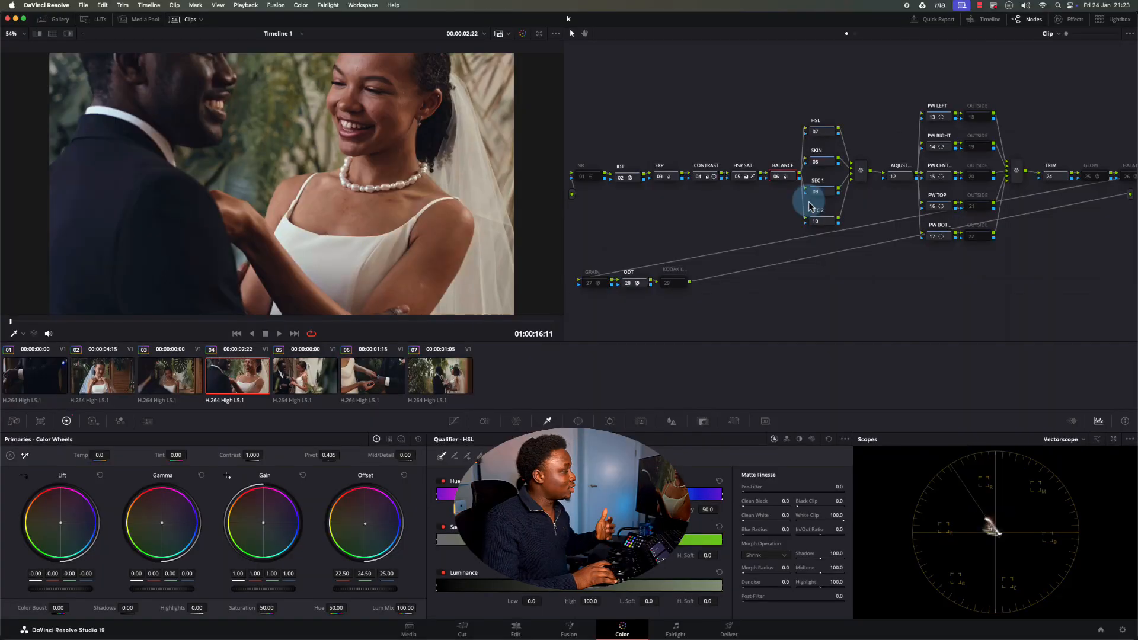
{"action": "key", "text": "Up"}
{"action": "key", "text": "Up"}
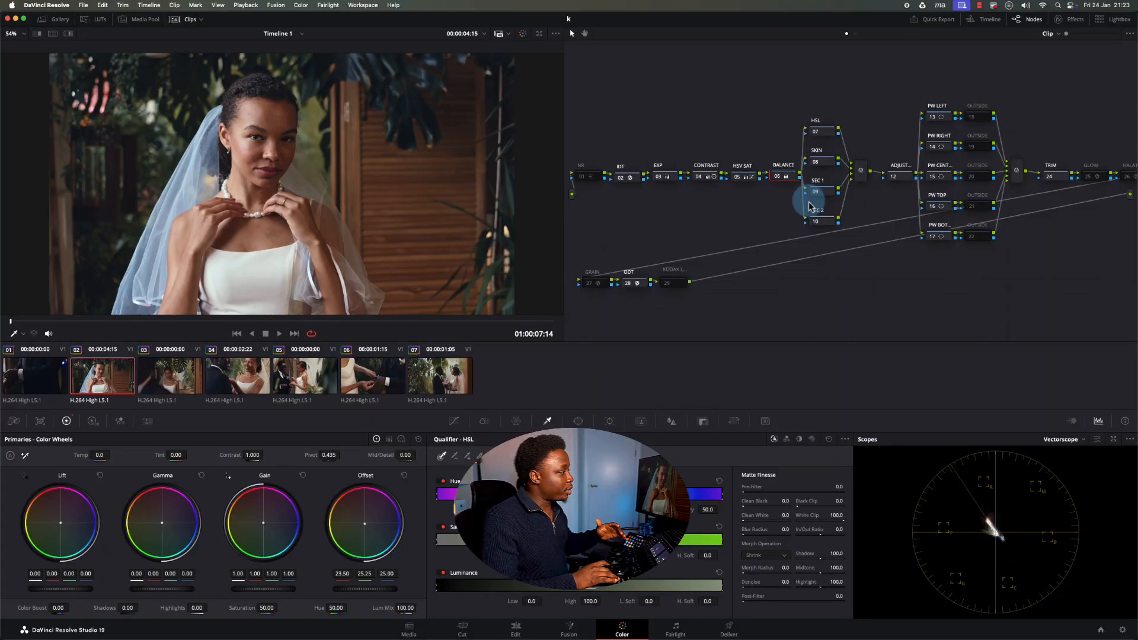
{"action": "key", "text": "Up"}
{"action": "key", "text": "Down"}
{"action": "key", "text": "Down"}
{"action": "key", "text": "Down"}
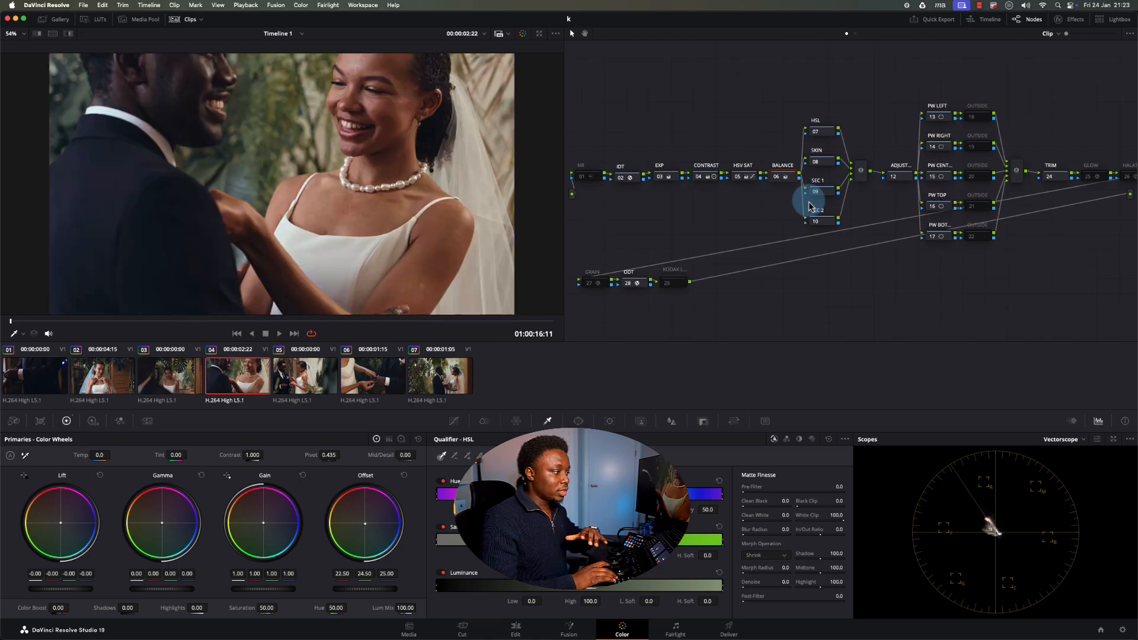
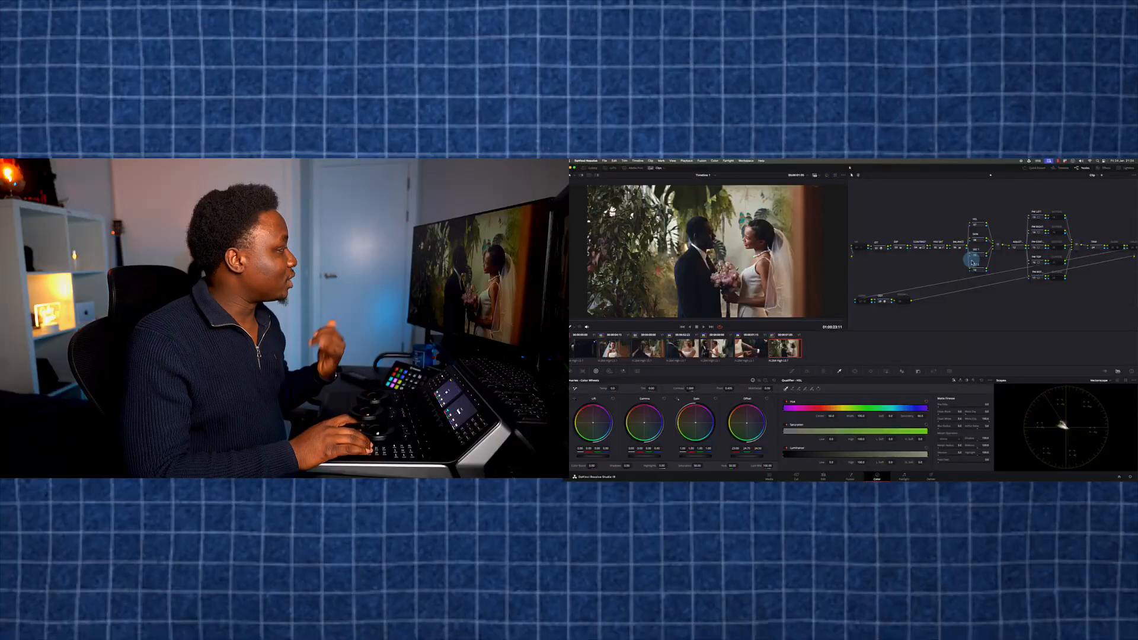
Step: Recheck the balance by stepping from clip 07 back through the earlier clips and forward to clip 05
{"action": "key", "text": "Up"}
{"action": "key", "text": "Up"}
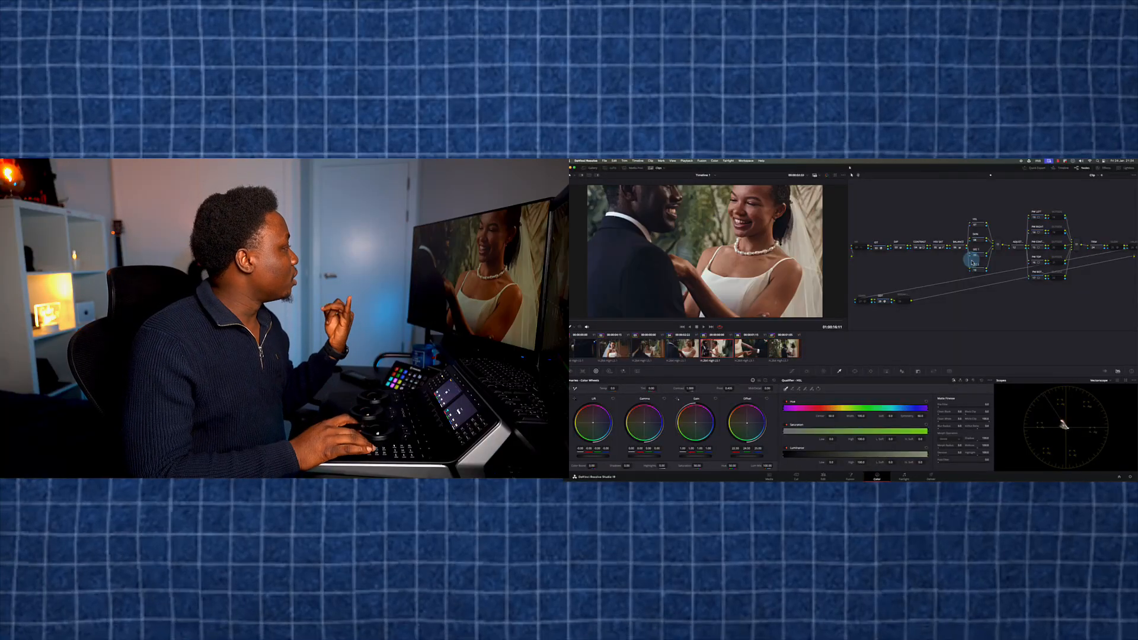
{"action": "key", "text": "Up"}
{"action": "key", "text": "Up"}
{"action": "key", "text": "Up"}
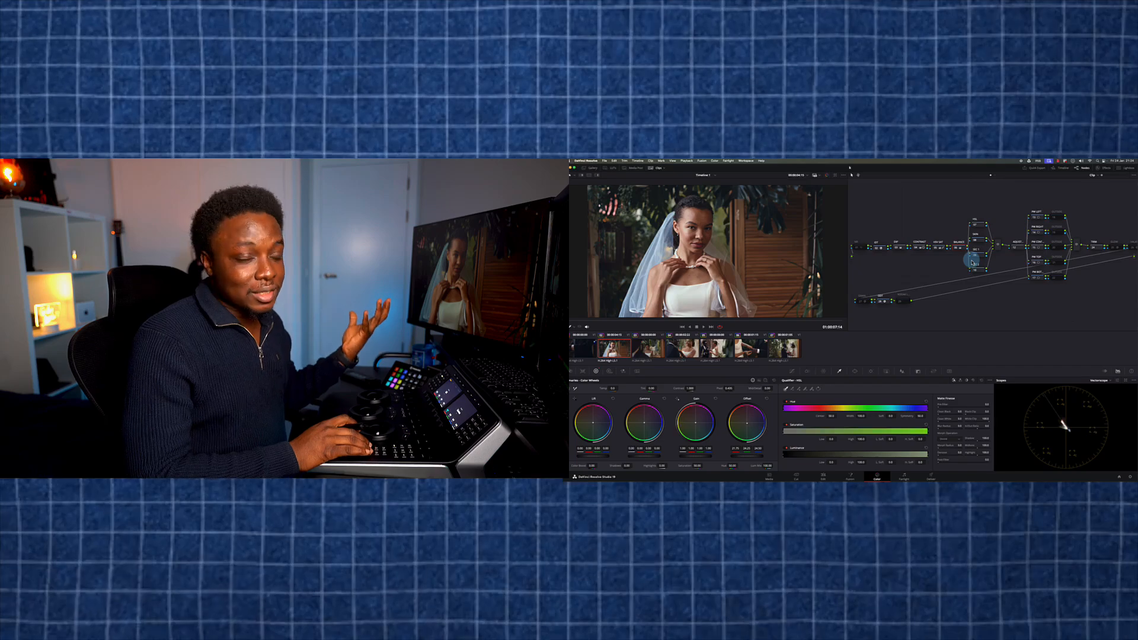
{"action": "key", "text": "Down"}
{"action": "key", "text": "Down"}
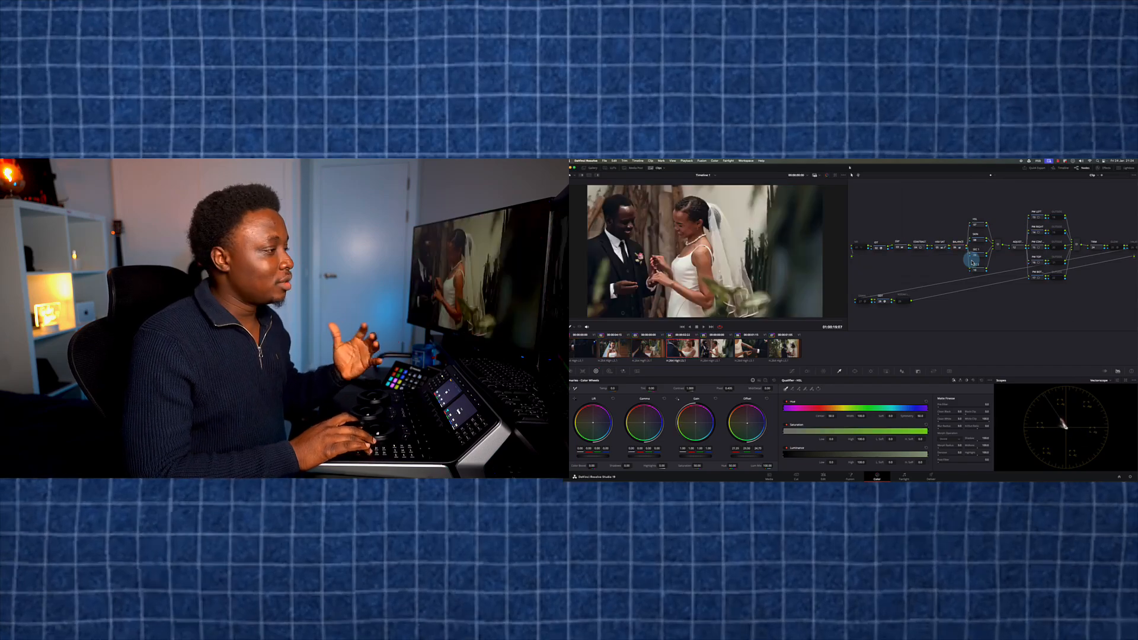
{"action": "key", "text": "Down"}
{"action": "key", "text": "Down"}
{"action": "key", "text": "Up"}
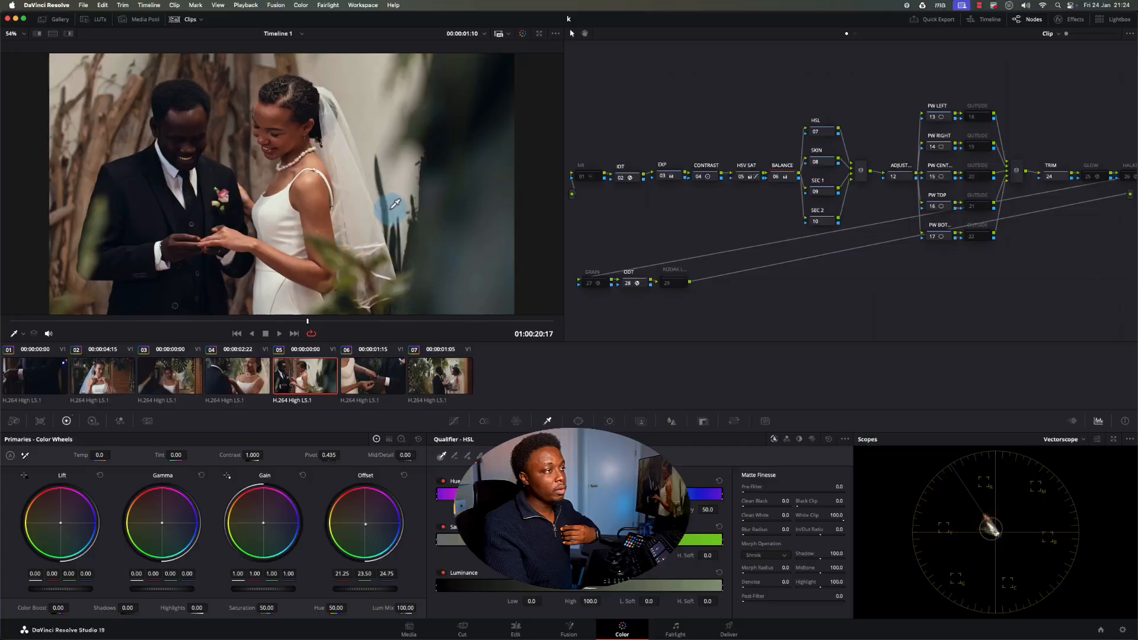
Step: Move the HSL node slightly up and away from the SKIN node on clip 05, and show thumbnails on the nodes
{"action": "left_click_drag", "start_coordinate": [820, 112], "coordinate": [825, 231]}
{"action": "left_click_drag", "start_coordinate": [812, 101], "coordinate": [805, 208]}
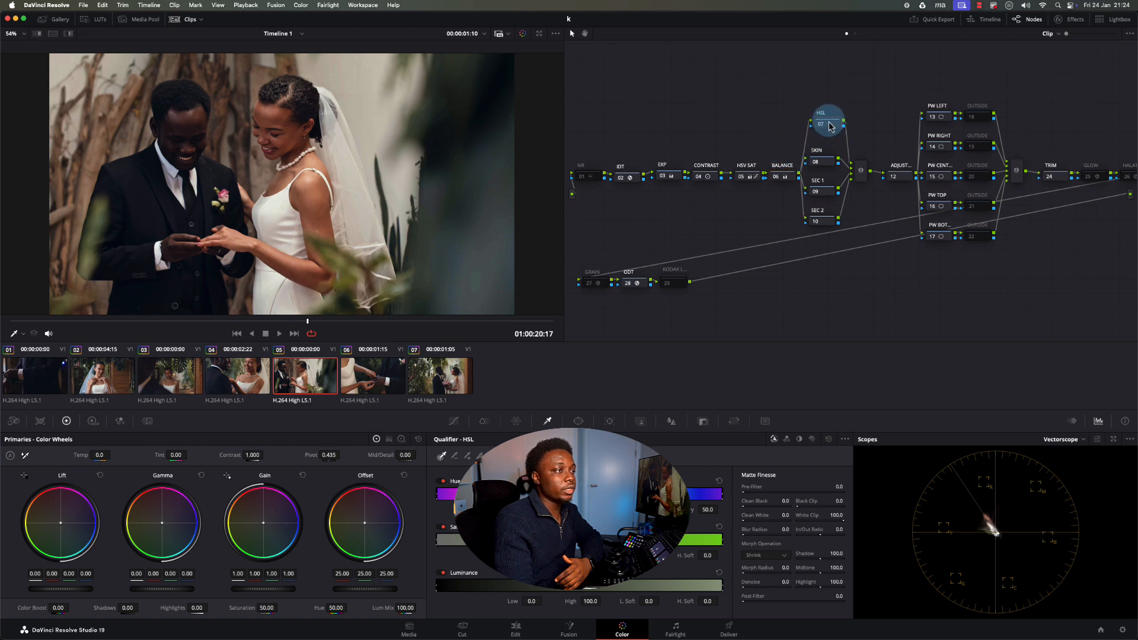
{"action": "left_click_drag", "start_coordinate": [828, 122], "coordinate": [830, 122]}
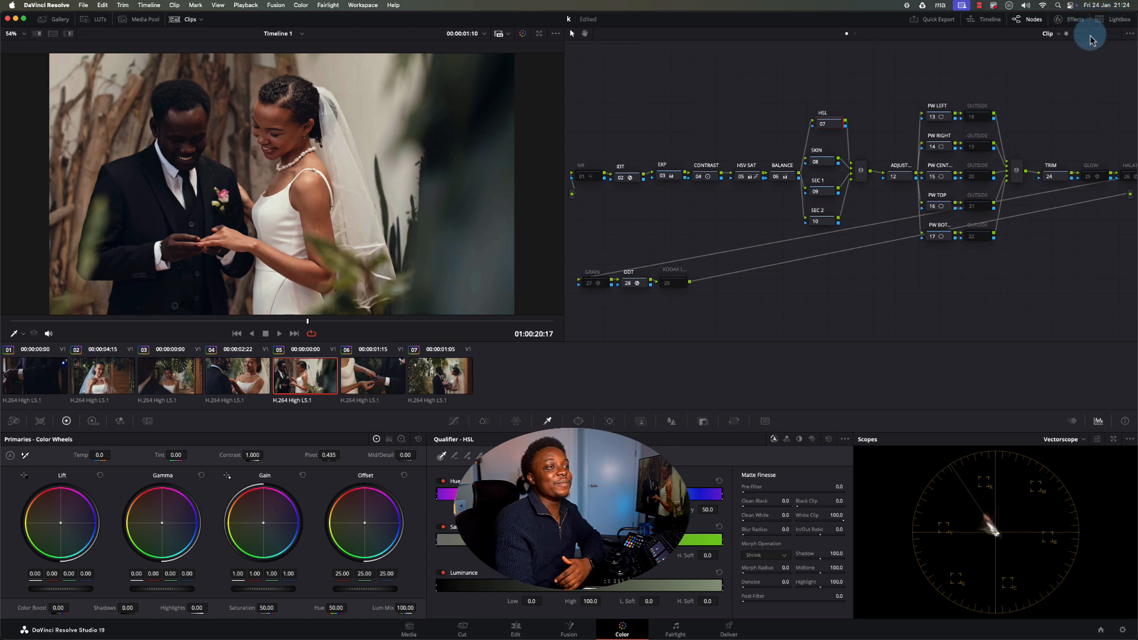
{"action": "left_click", "coordinate": [1128, 36]}
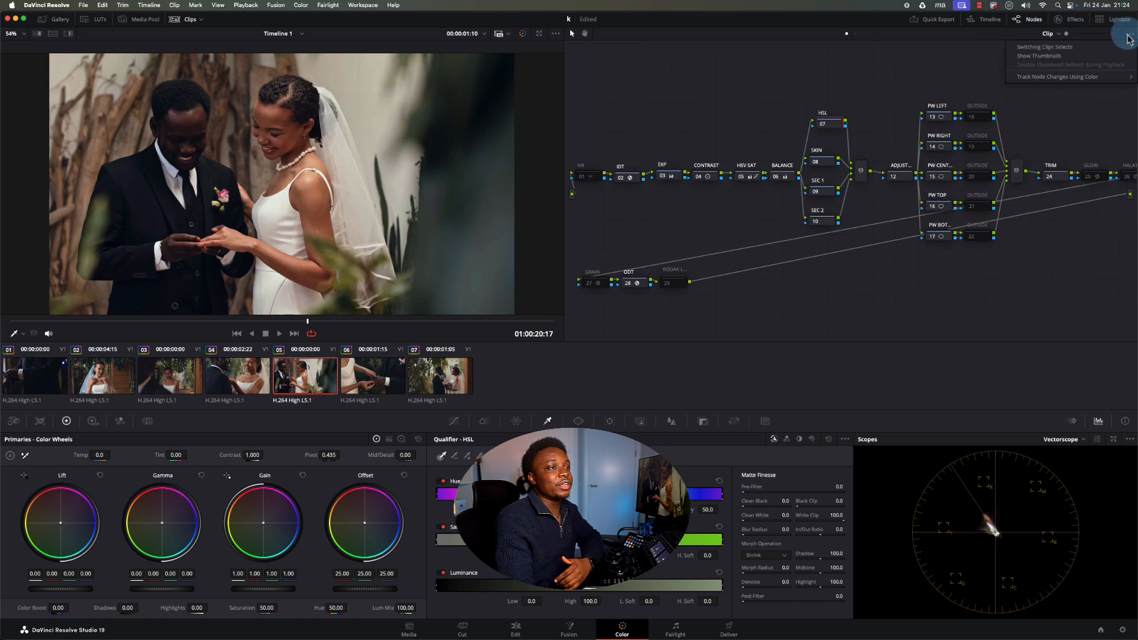
{"action": "left_click", "coordinate": [1052, 46]}
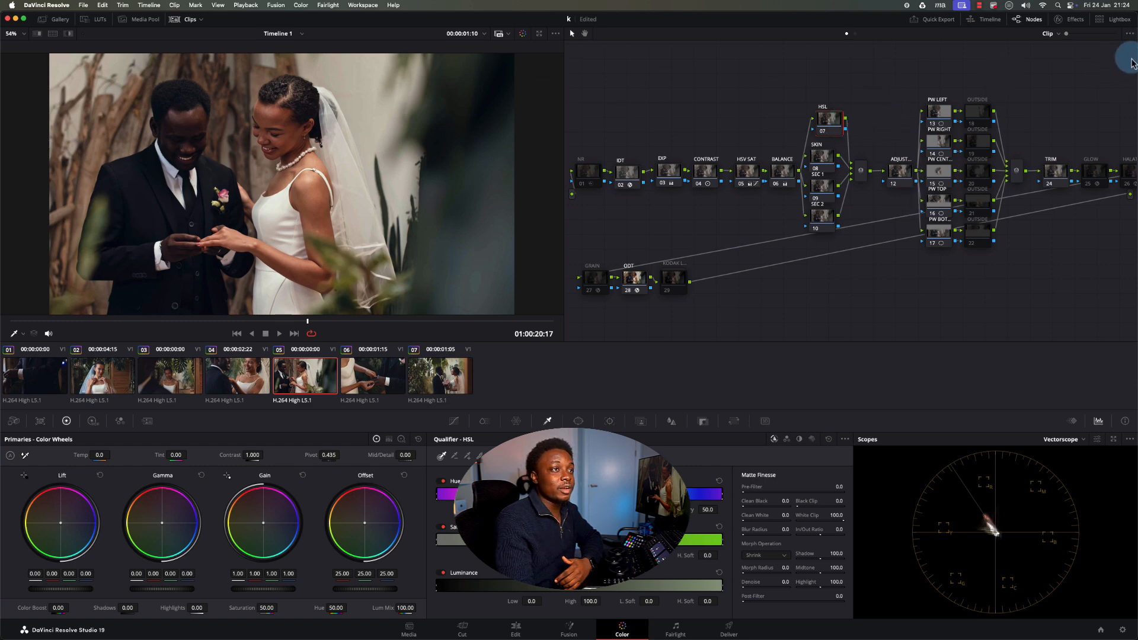
Step: Hide the thumbnails on the nodes and enlarge the viewer beside a narrower node graph
{"action": "left_click", "coordinate": [1129, 34]}
{"action": "left_click", "coordinate": [1038, 52]}
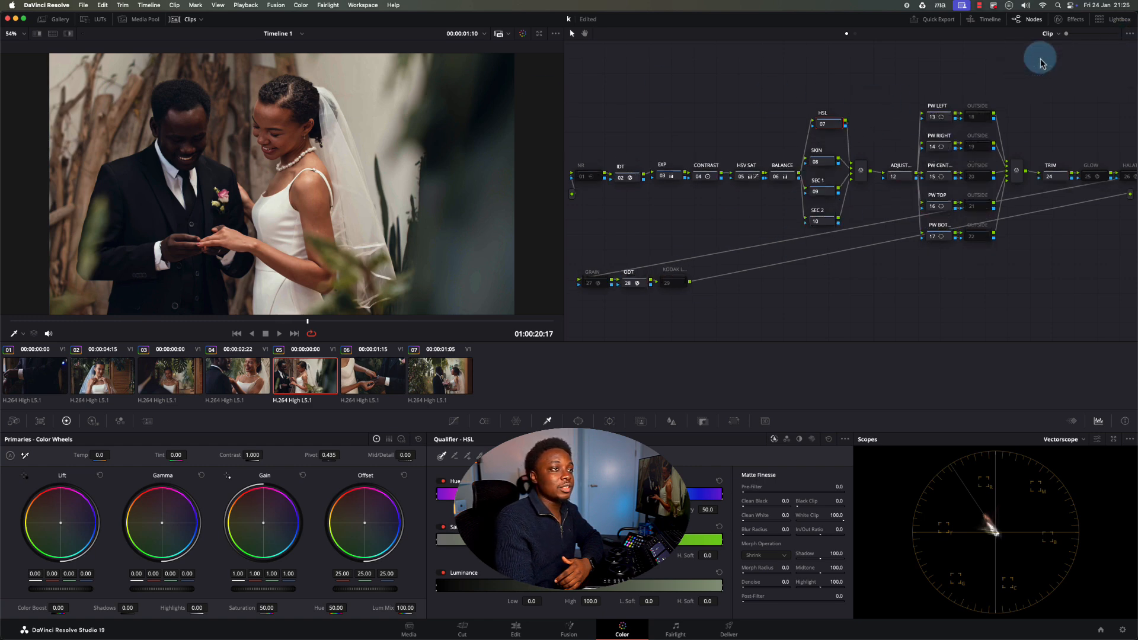
{"action": "key", "text": "alt+f"}
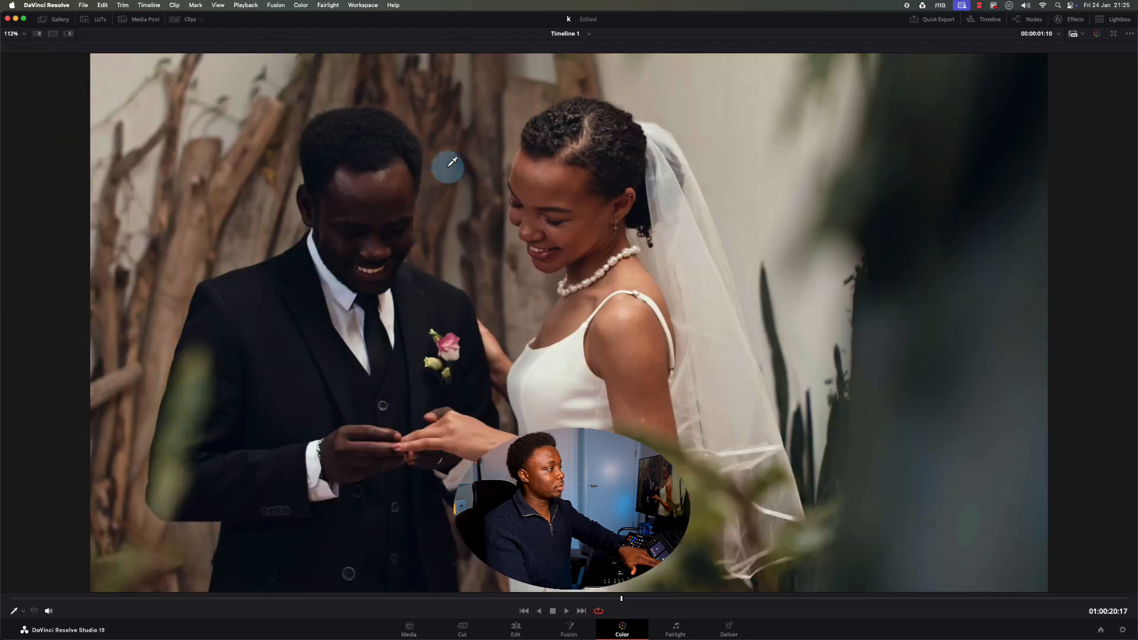
{"action": "left_click", "coordinate": [1029, 22]}
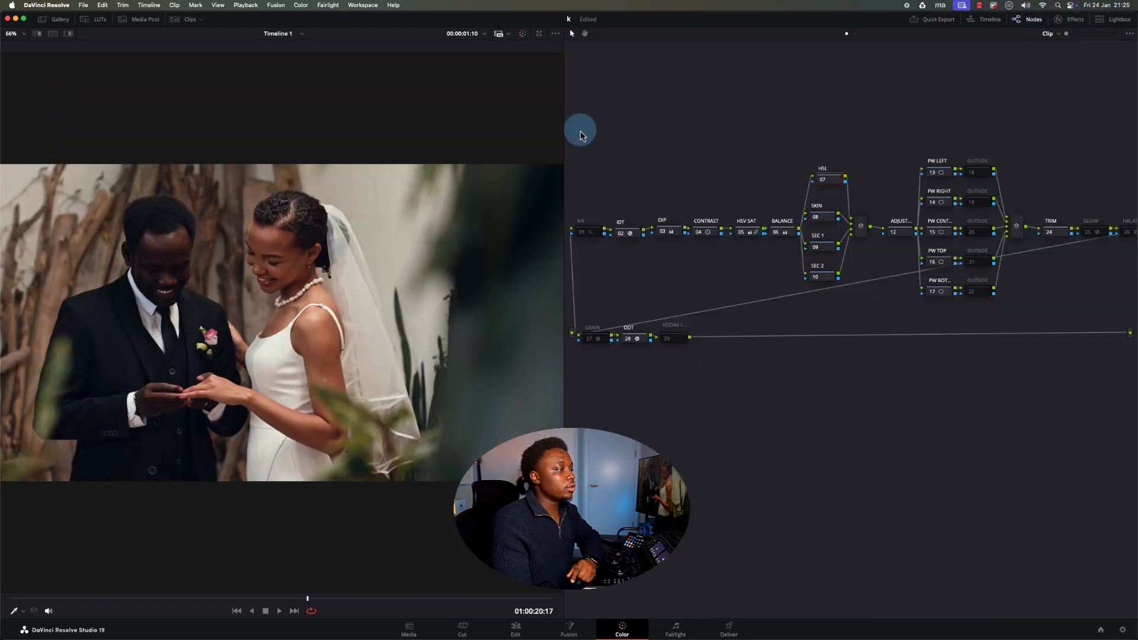
{"action": "left_click_drag", "start_coordinate": [563, 135], "coordinate": [807, 130]}
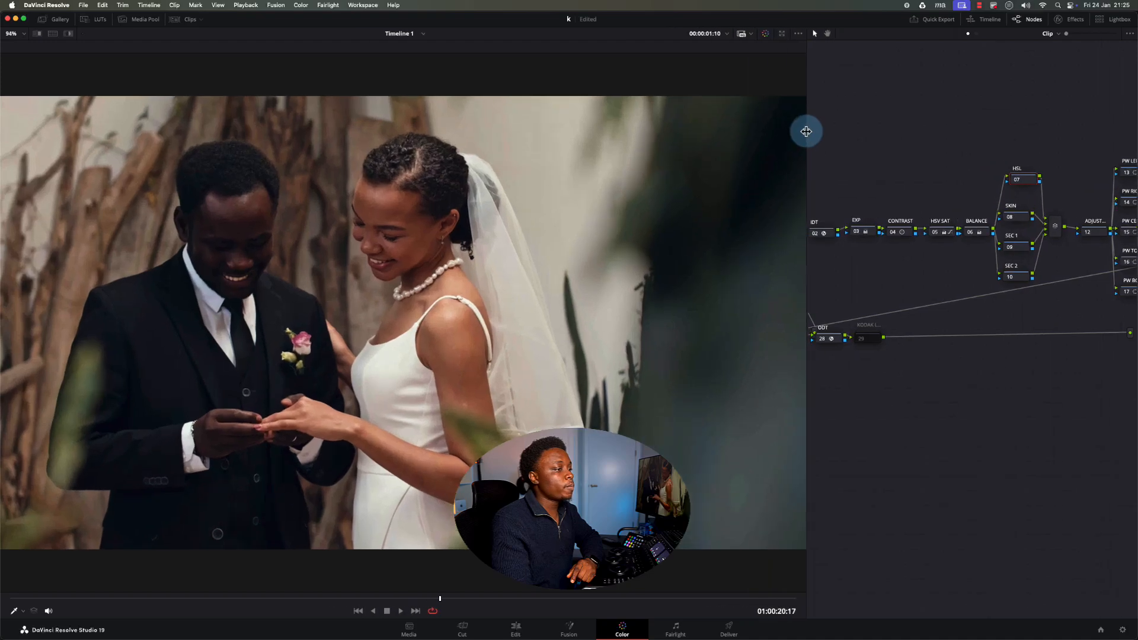
Step: Clean up clip 05's node graph and move the upper row of nodes, including HSL, SKIN, SEC 1 and SEC 2, higher
{"action": "right_click", "coordinate": [911, 415]}
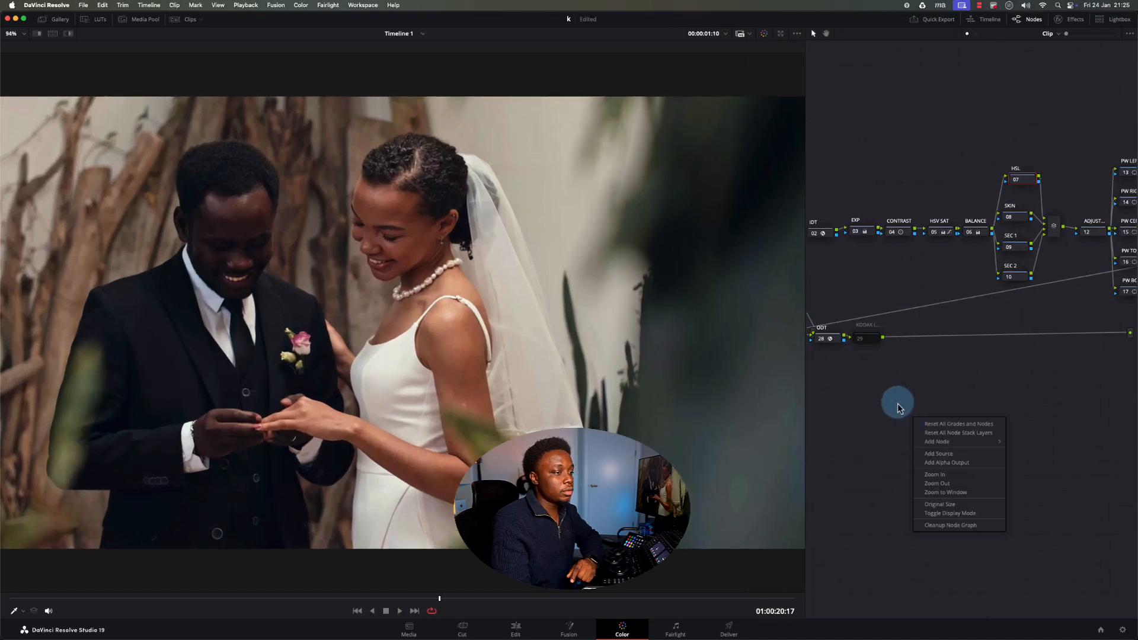
{"action": "left_click", "coordinate": [951, 525]}
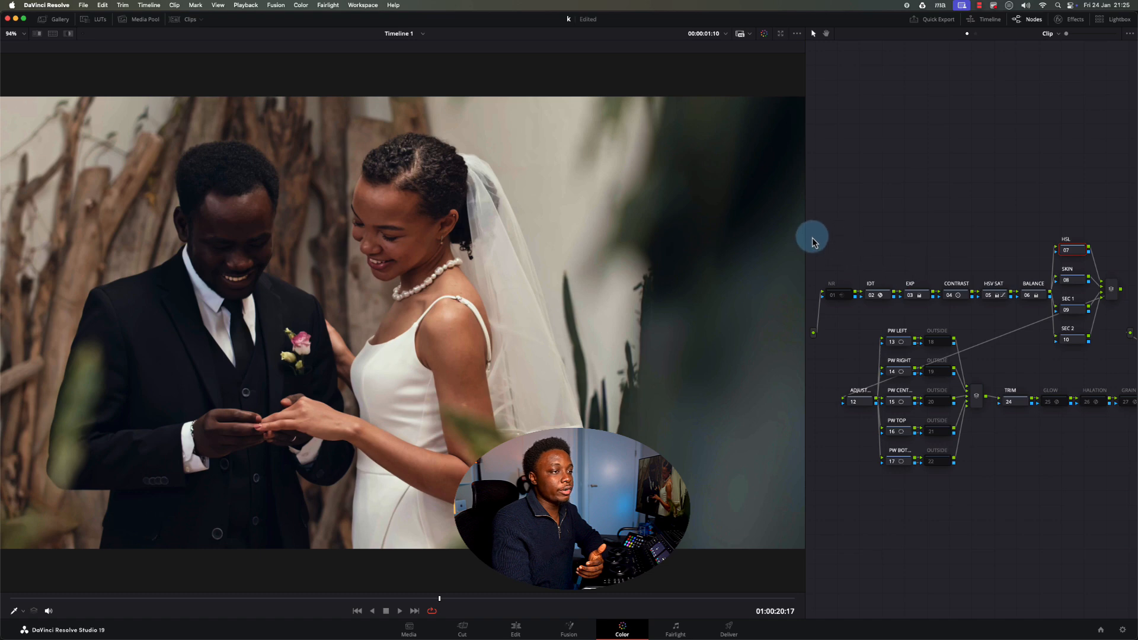
{"action": "left_click_drag", "start_coordinate": [812, 236], "coordinate": [1090, 337]}
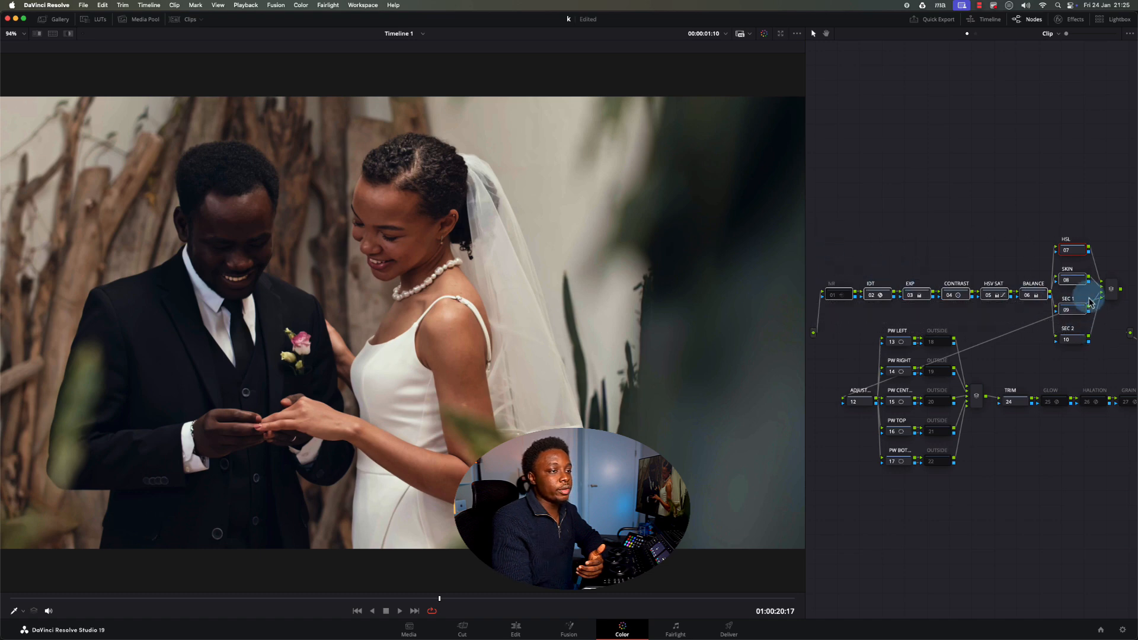
{"action": "left_click_drag", "start_coordinate": [1070, 278], "coordinate": [1055, 173]}
{"action": "left_click_drag", "start_coordinate": [1062, 327], "coordinate": [1066, 243]}
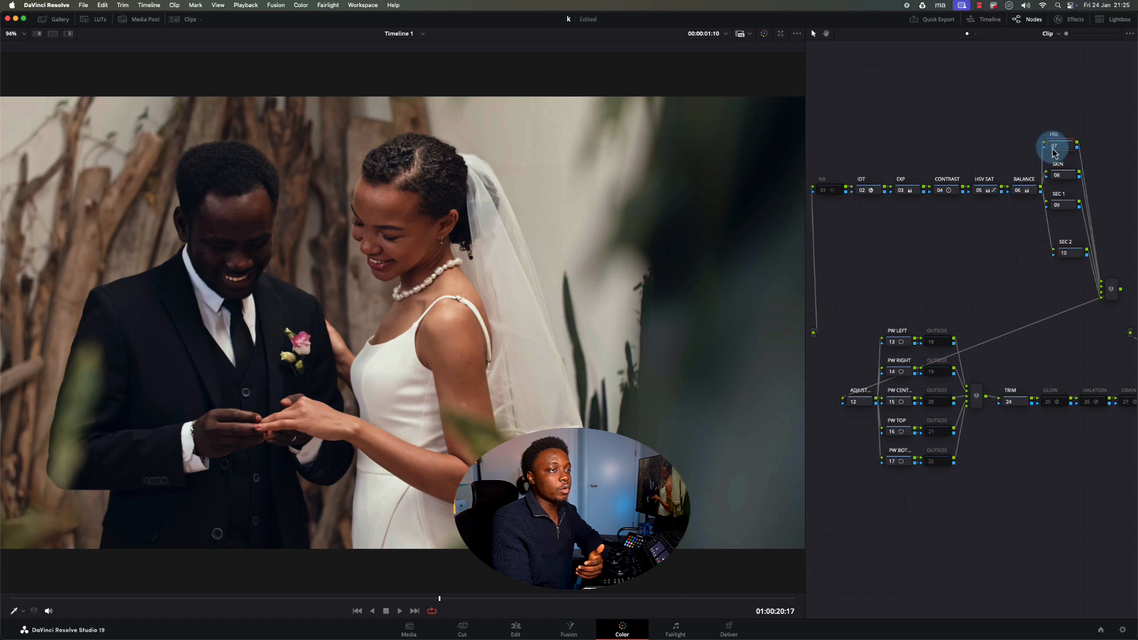
Step: Examine clip 05 at 01:00:21:05 in the full-screen viewer and beside the node graph
{"action": "left_click_drag", "start_coordinate": [340, 598], "coordinate": [593, 602]}
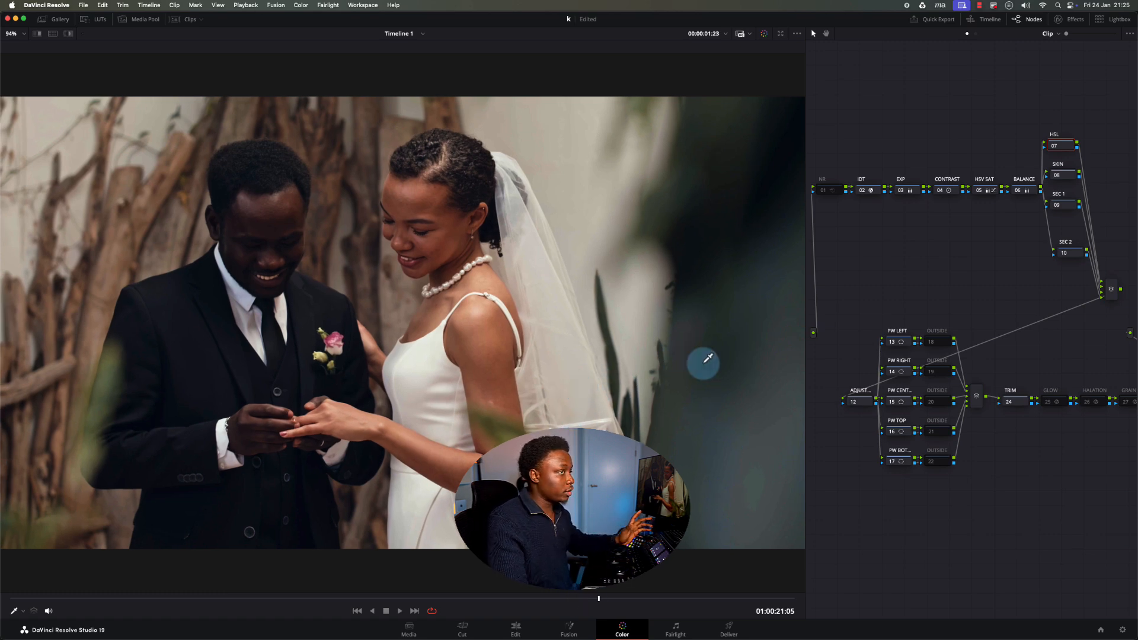
{"action": "key", "text": "alt+f"}
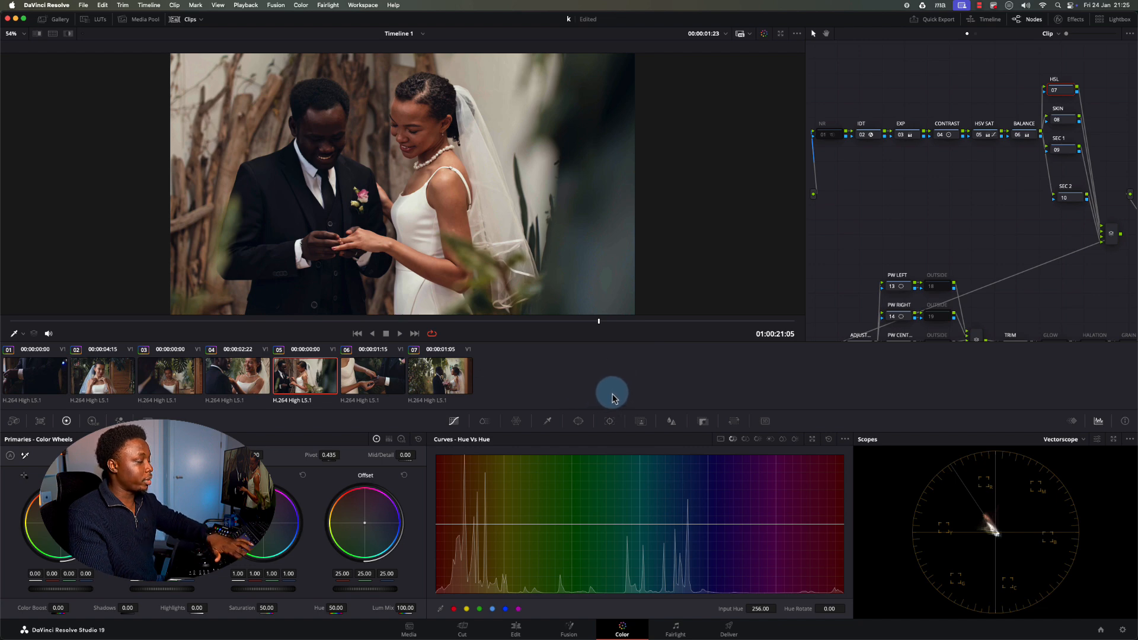
{"action": "key", "text": "alt+f"}
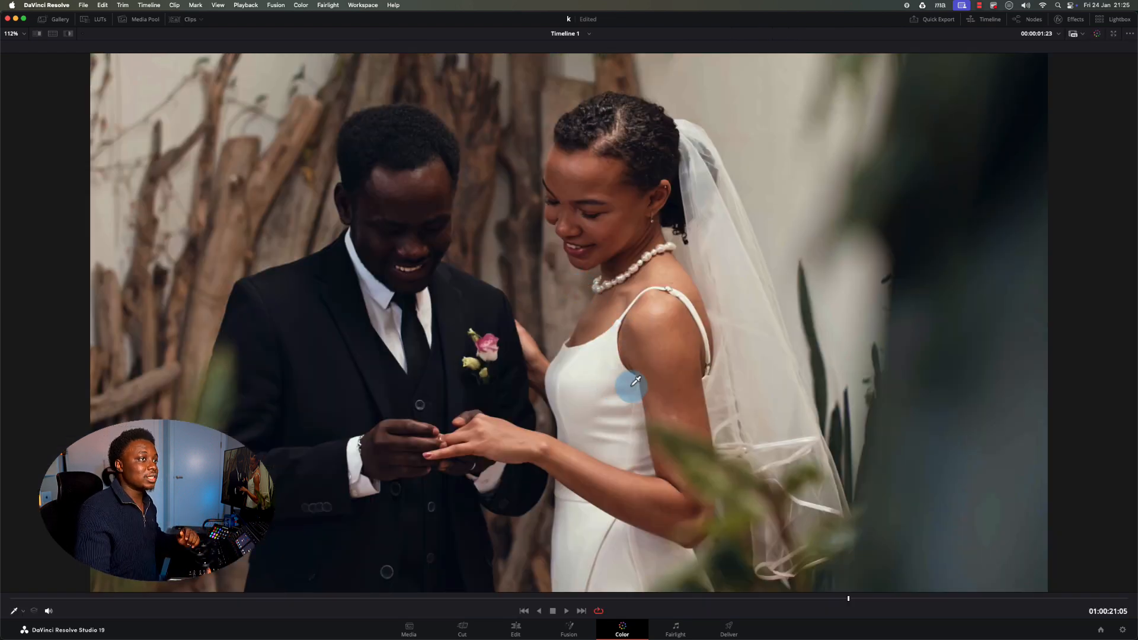
{"action": "left_click", "coordinate": [1034, 19]}
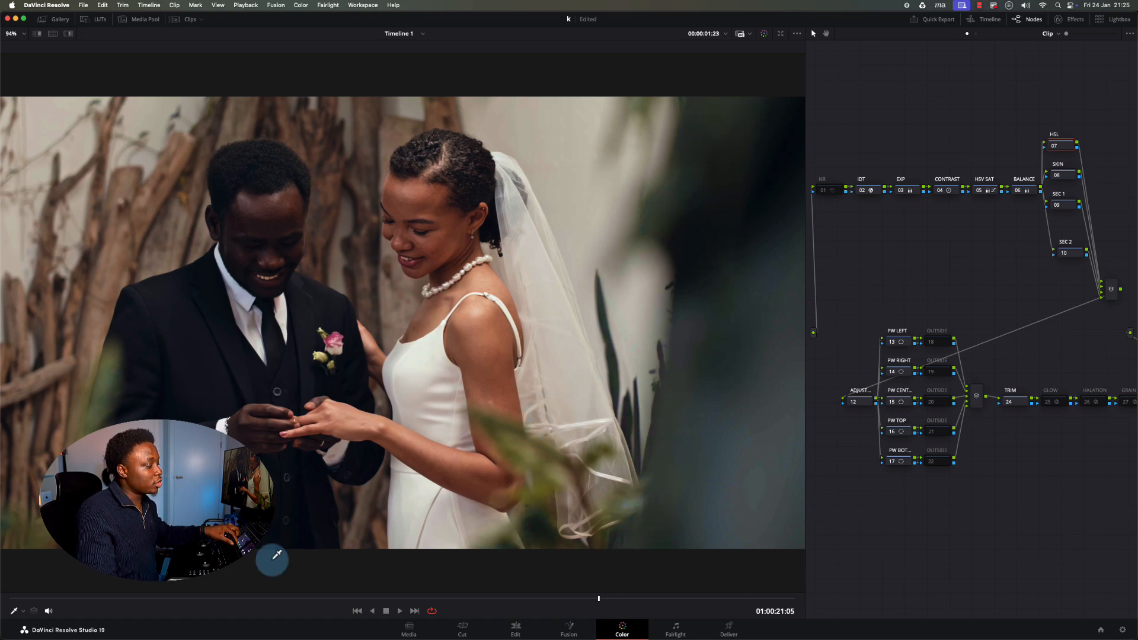
Step: Add yellow, green and cyan control points to the HSL node's Hue Vs Hue curve on clip 05, viewing frame 01:00:20:10
{"action": "left_click", "coordinate": [330, 598]}
{"action": "mouse_move", "coordinate": [342, 598]}
{"action": "left_mouse_down"}
{"action": "mouse_move", "coordinate": [660, 579]}
{"action": "mouse_move", "coordinate": [352, 579]}
{"action": "left_mouse_up"}
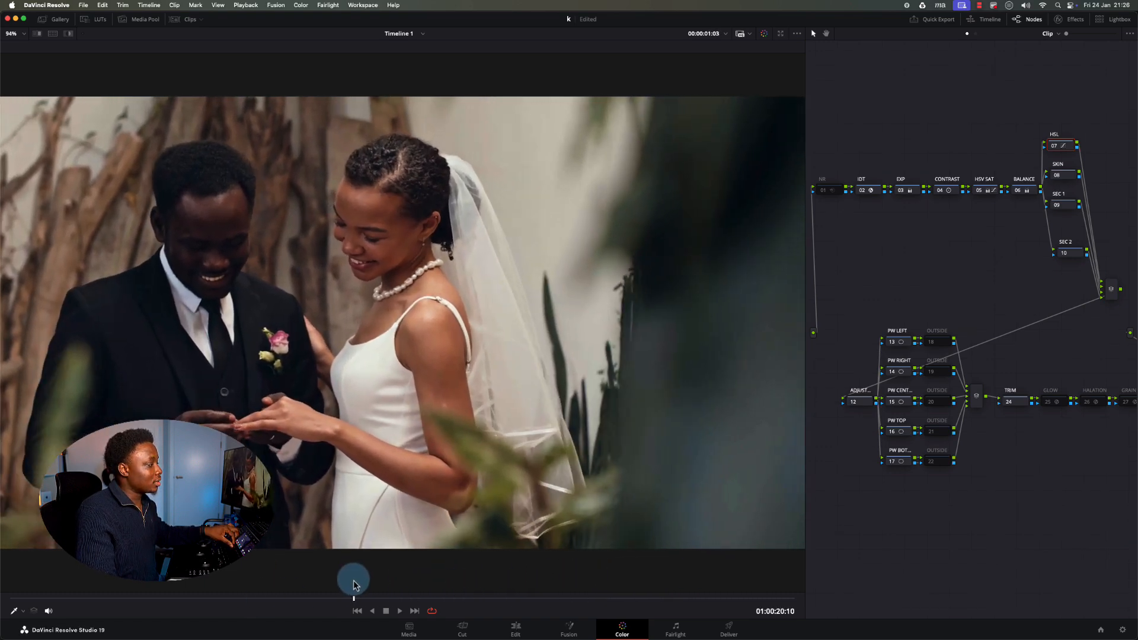
{"action": "left_click", "coordinate": [1030, 20]}
{"action": "key", "text": "alt+f"}
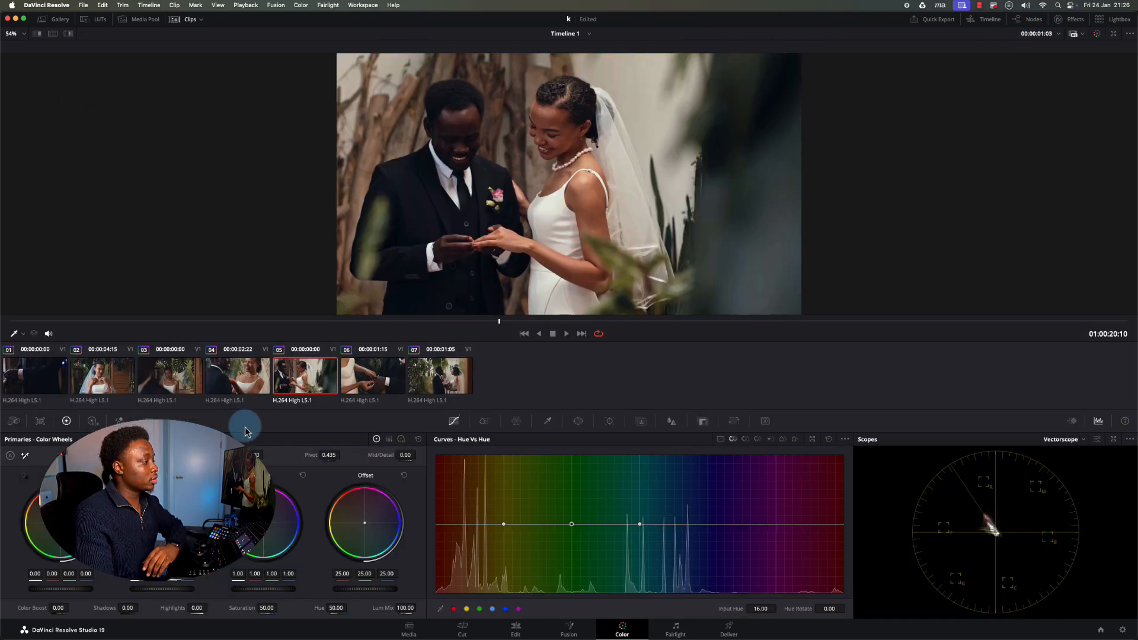
Step: On clip 07, rotate the yellow point of the HSL node's Hue Vs Hue curve to -42.42 for greener foliage
{"action": "left_click", "coordinate": [432, 377]}
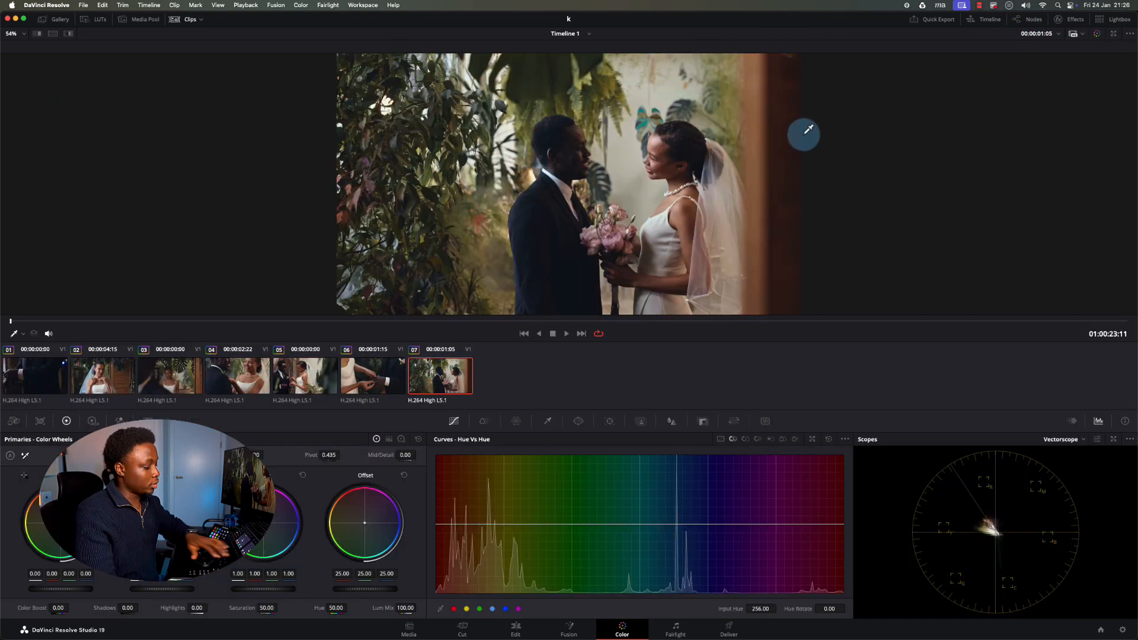
{"action": "key", "text": "alt+f"}
{"action": "left_click", "coordinate": [1030, 20]}
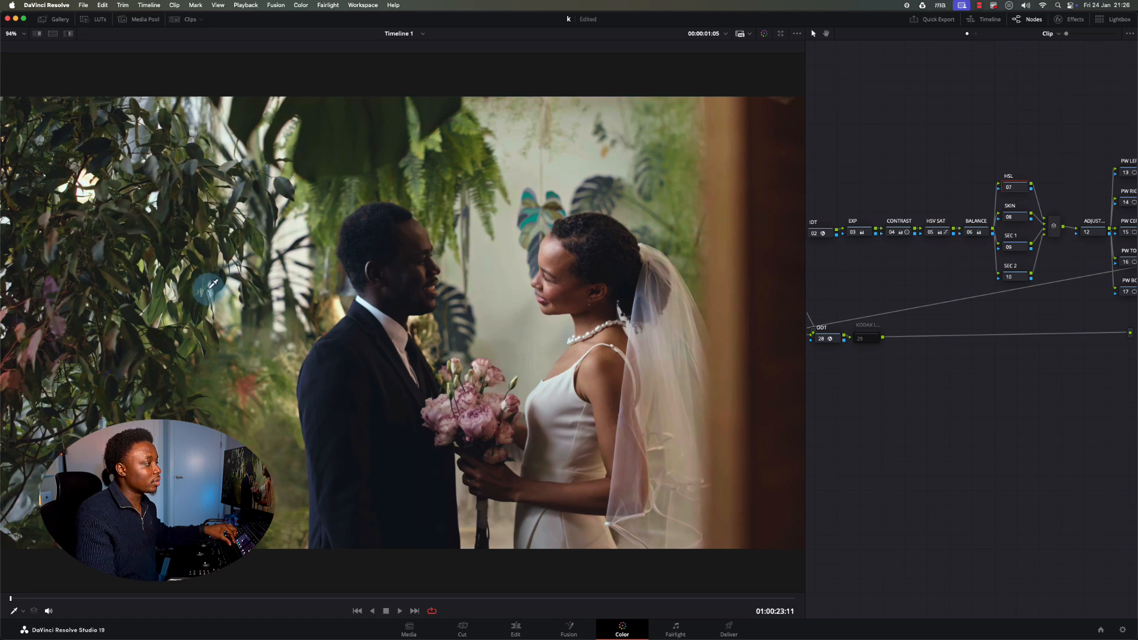
{"action": "left_click", "coordinate": [204, 288]}
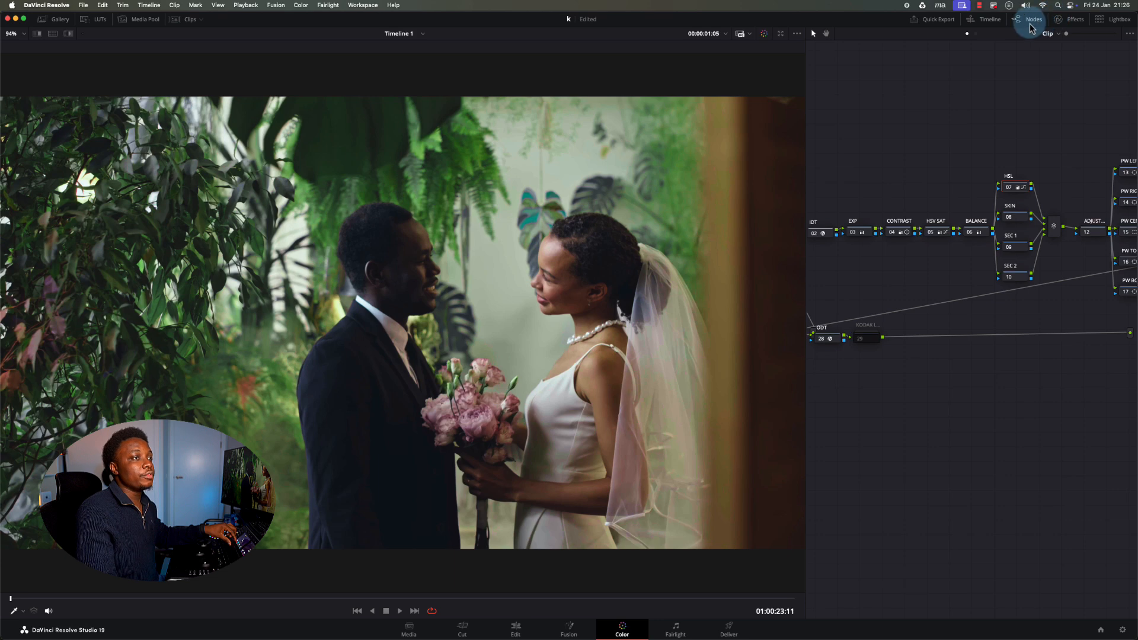
{"action": "key", "text": "alt+f"}
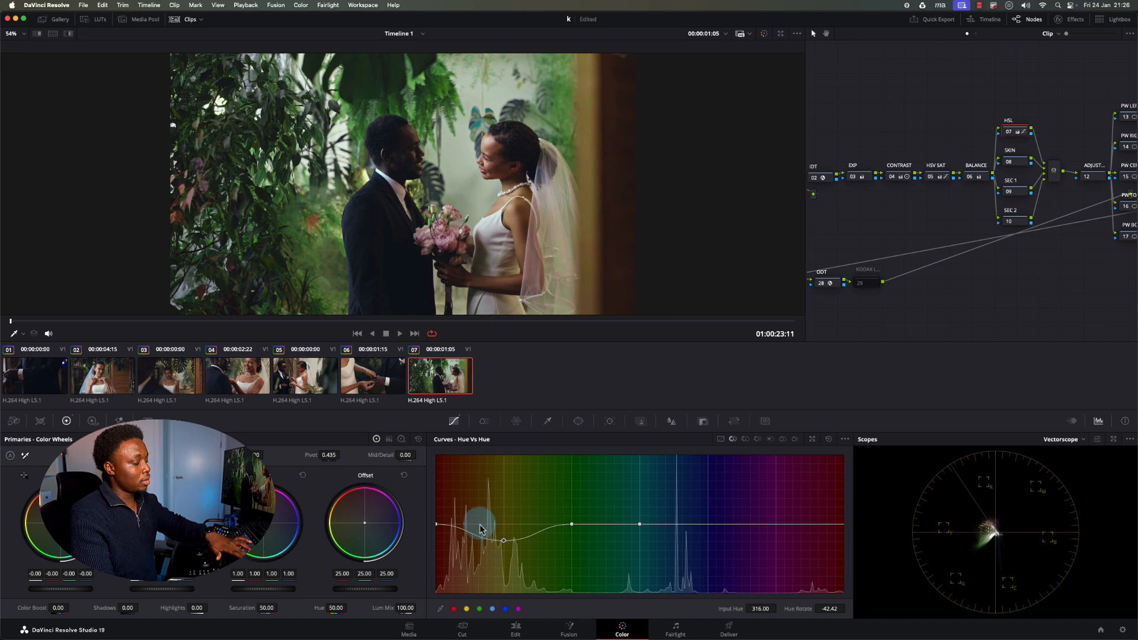
Step: Compare clip 07 with the HSL node off and on, and reduce the yellow point's hue rotation to -8.79
{"action": "key", "text": "alt+f"}
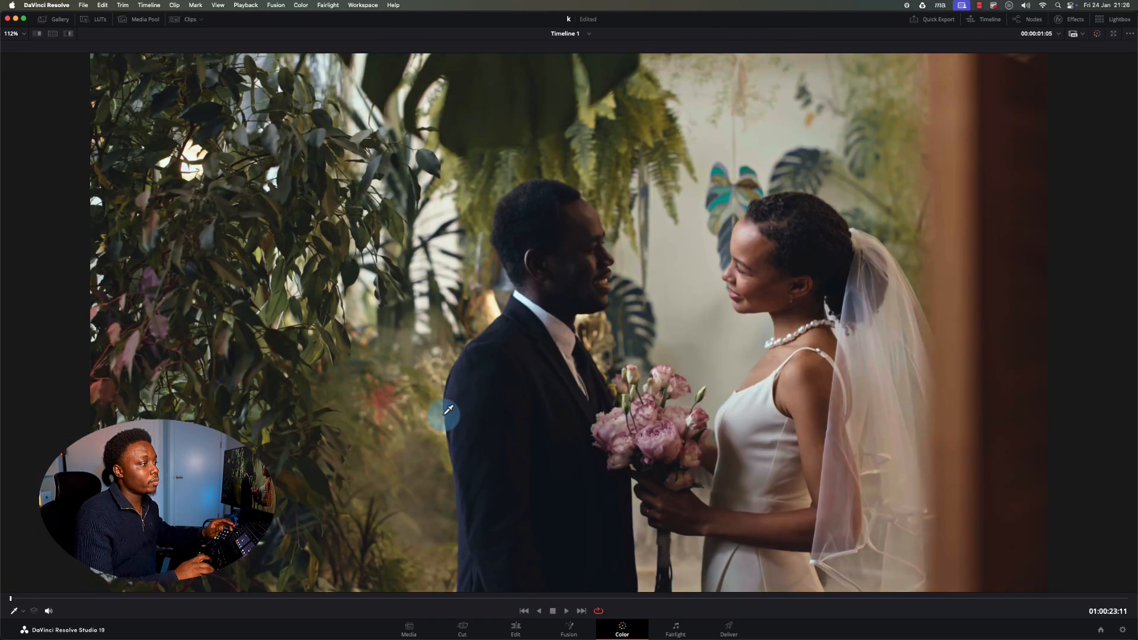
{"action": "key", "text": "super+d"}
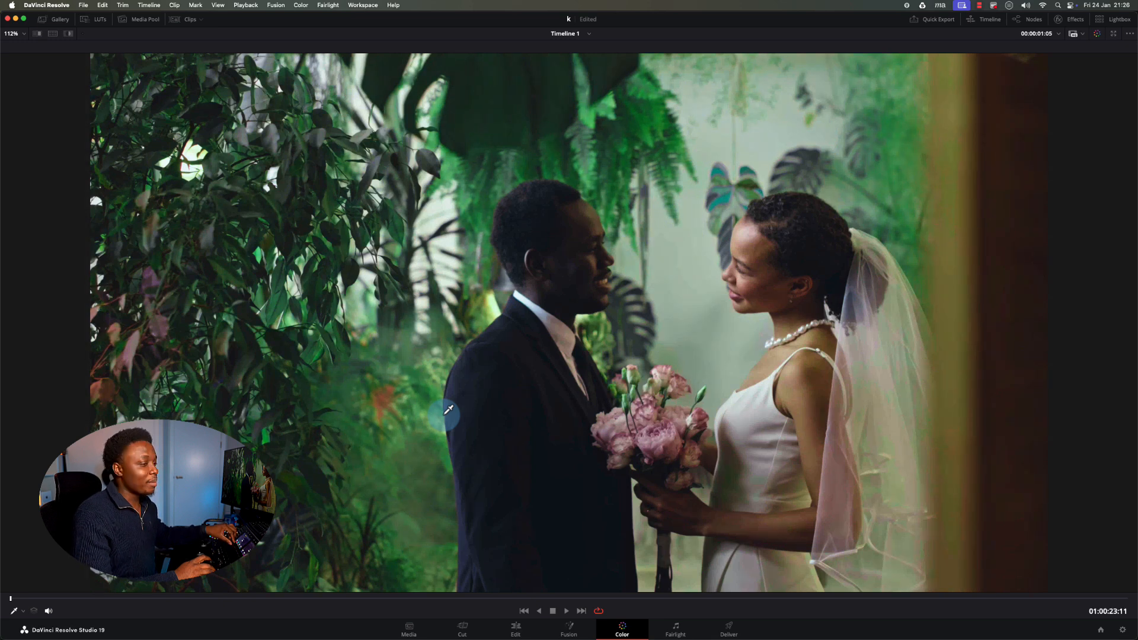
{"action": "key", "text": "super+d"}
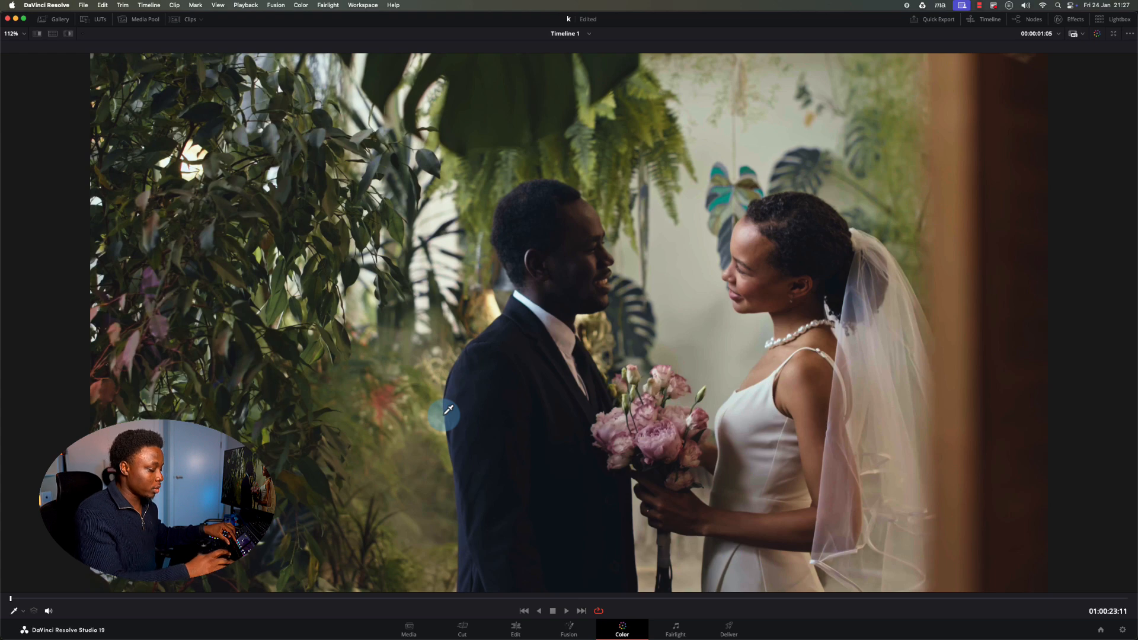
{"action": "key", "text": "alt+f"}
{"action": "key", "text": "alt+f"}
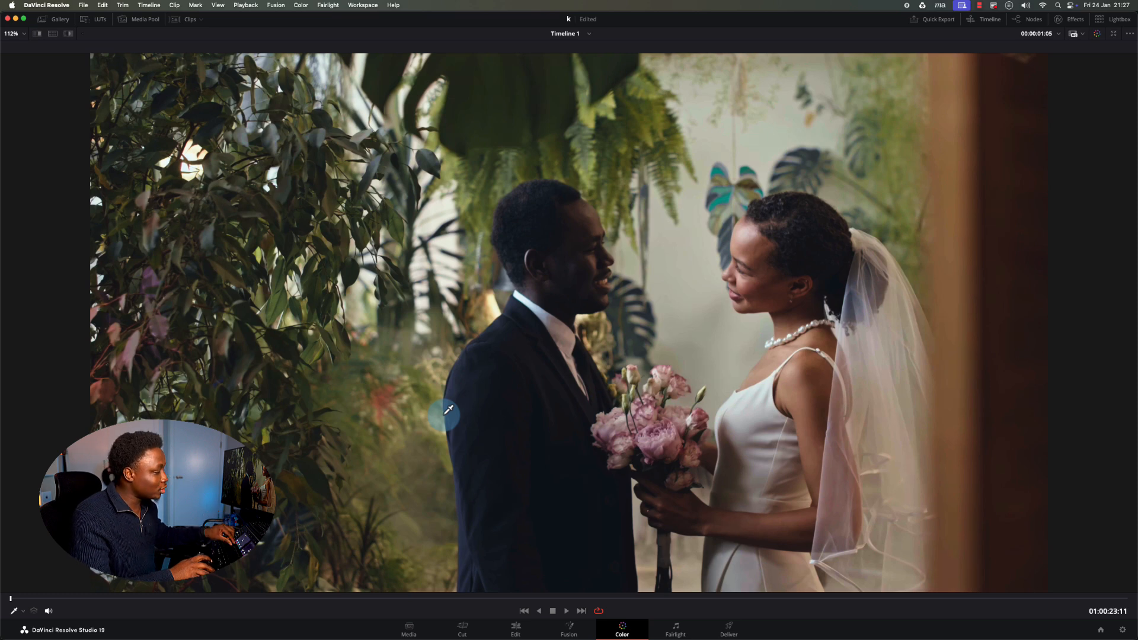
{"action": "key", "text": "alt+f"}
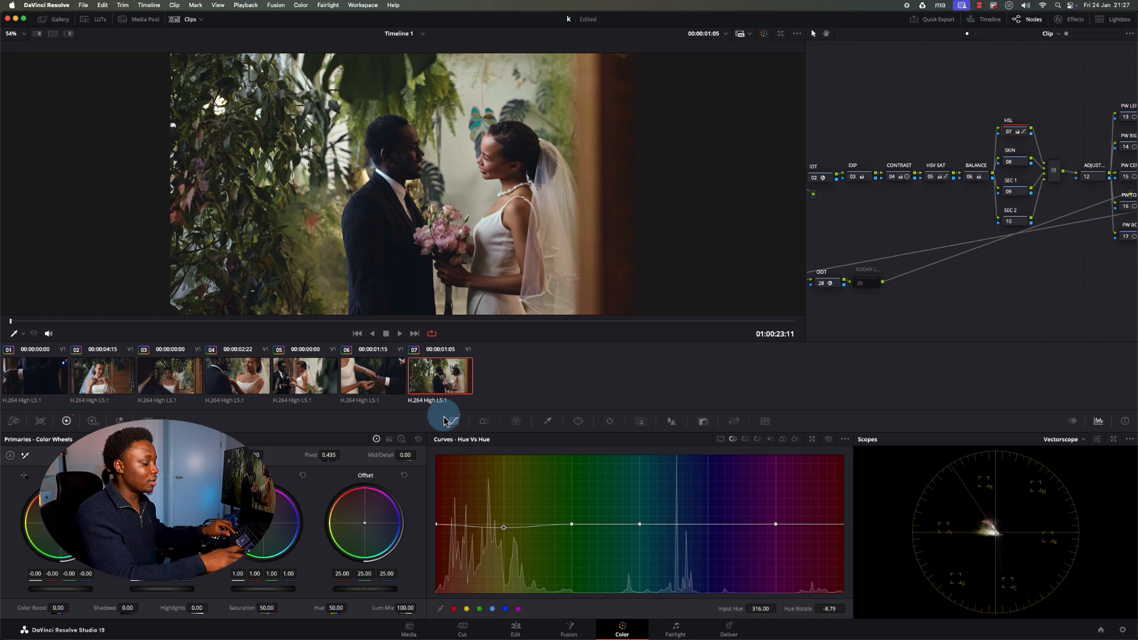
Step: Recheck the HSL node's effect on clip 07 full screen and set the yellow point's hue rotation to -5.43
{"action": "key", "text": "alt+f"}
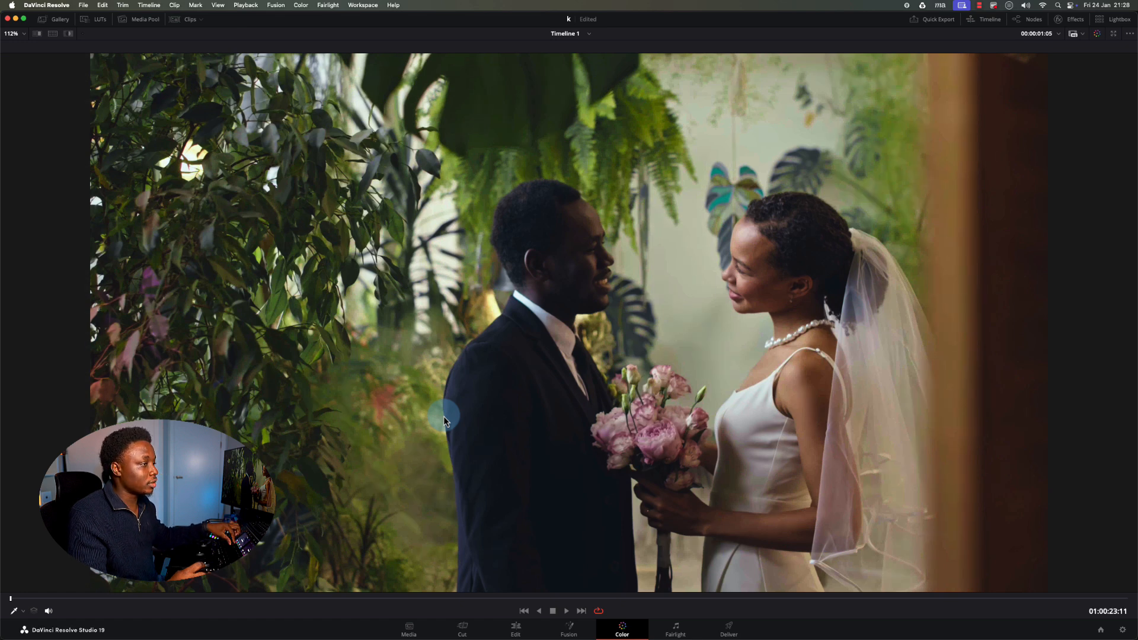
{"action": "key", "text": "super+d"}
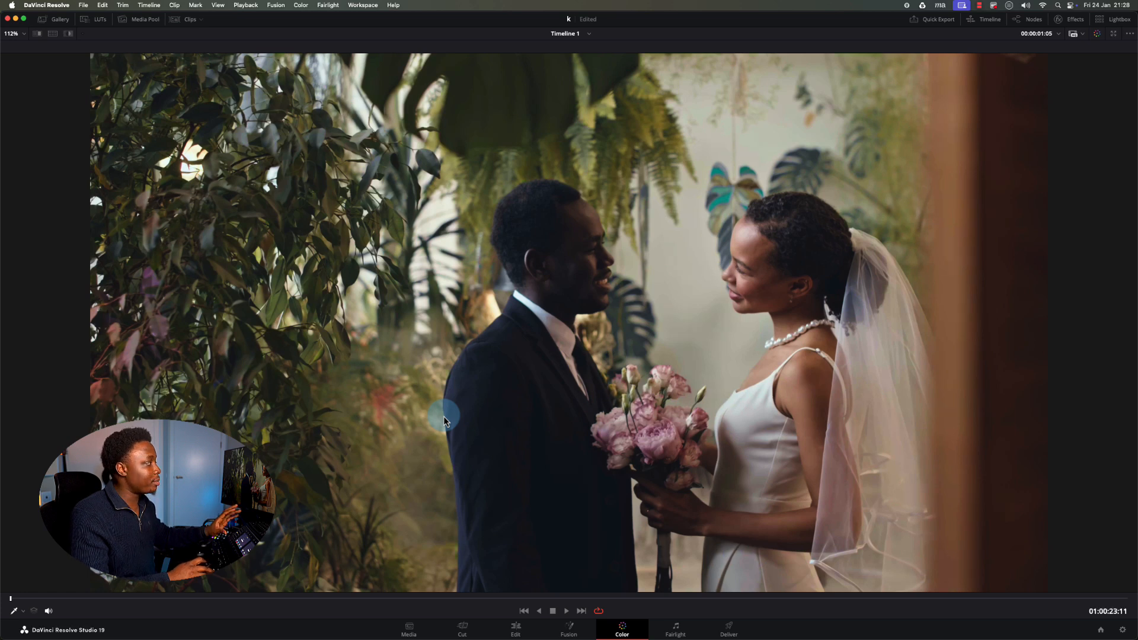
{"action": "key", "text": "super+d"}
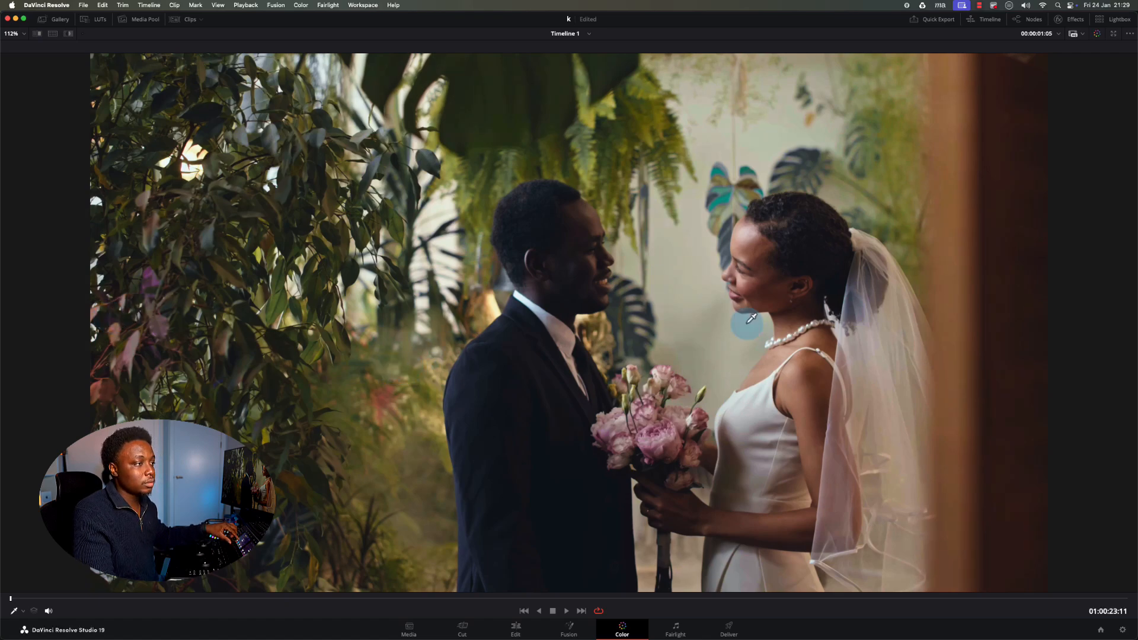
{"action": "left_click", "coordinate": [1077, 19]}
{"action": "key", "text": "shift+f"}
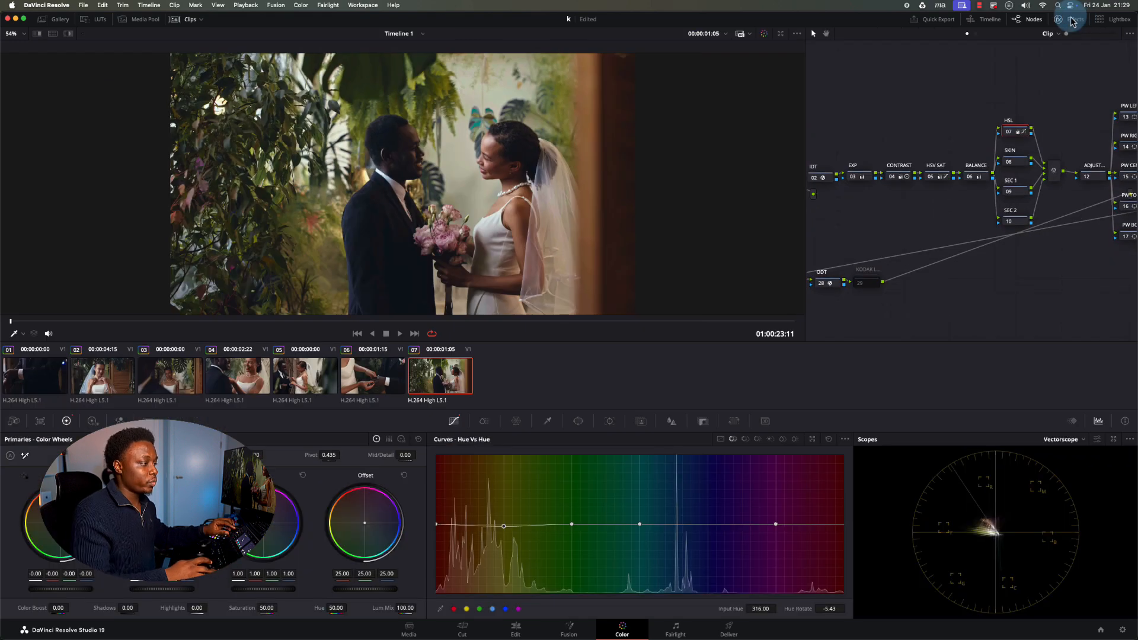
Step: Compare clip 07 with the HSL node disabled and enabled, and review the foliage in the full-screen viewer
{"action": "key", "text": "super+d"}
{"action": "key", "text": "super+d"}
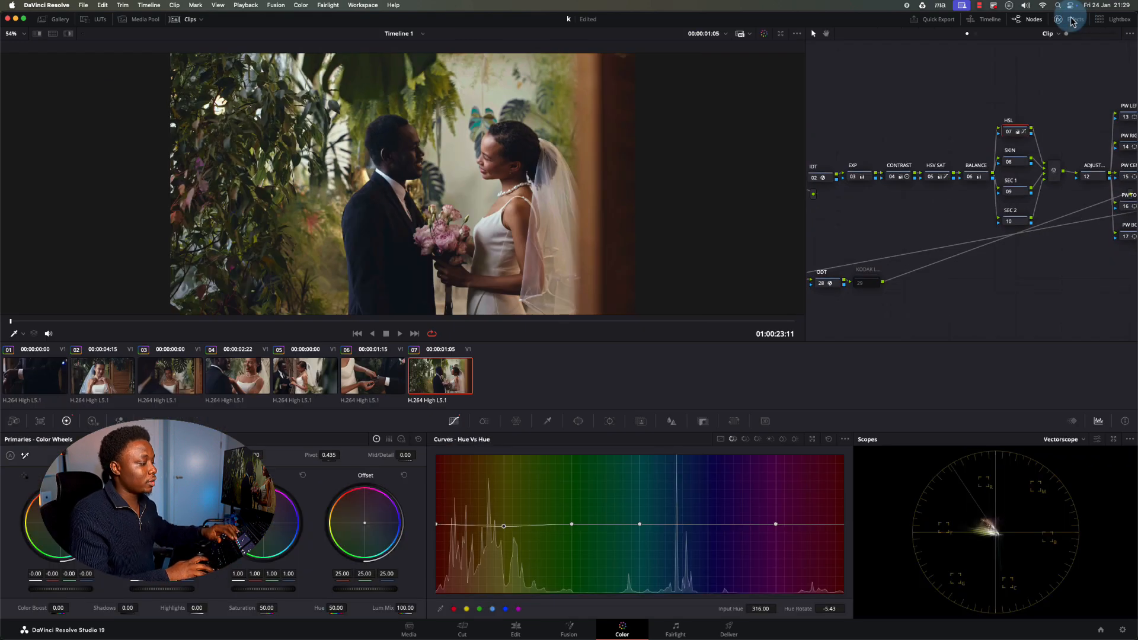
{"action": "key", "text": "shift+f"}
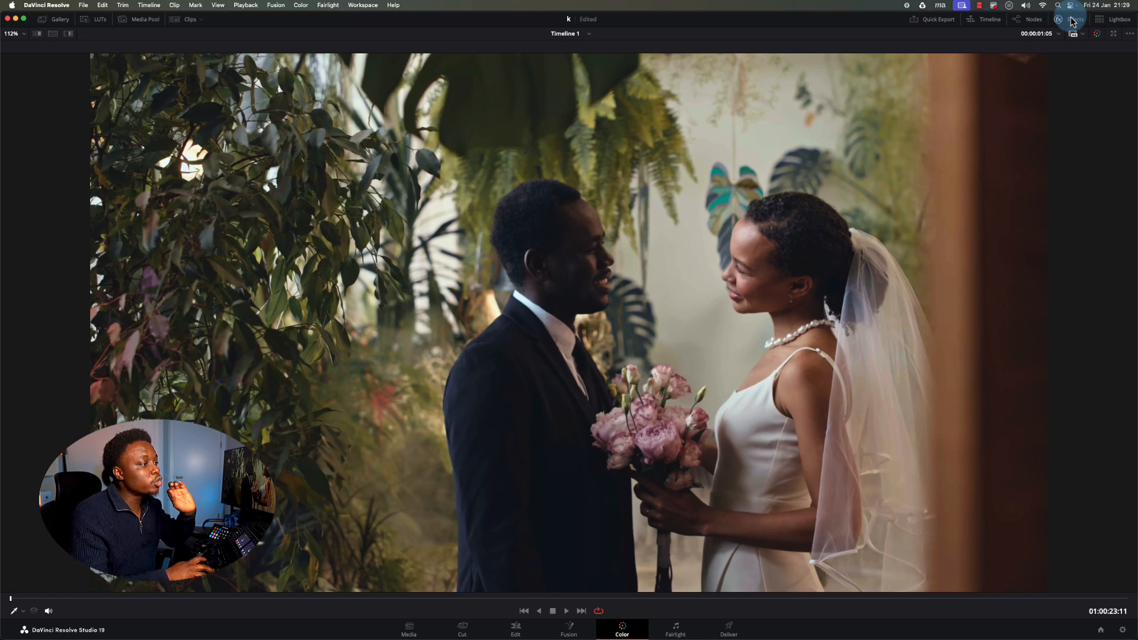
{"action": "key", "text": "shift+f"}
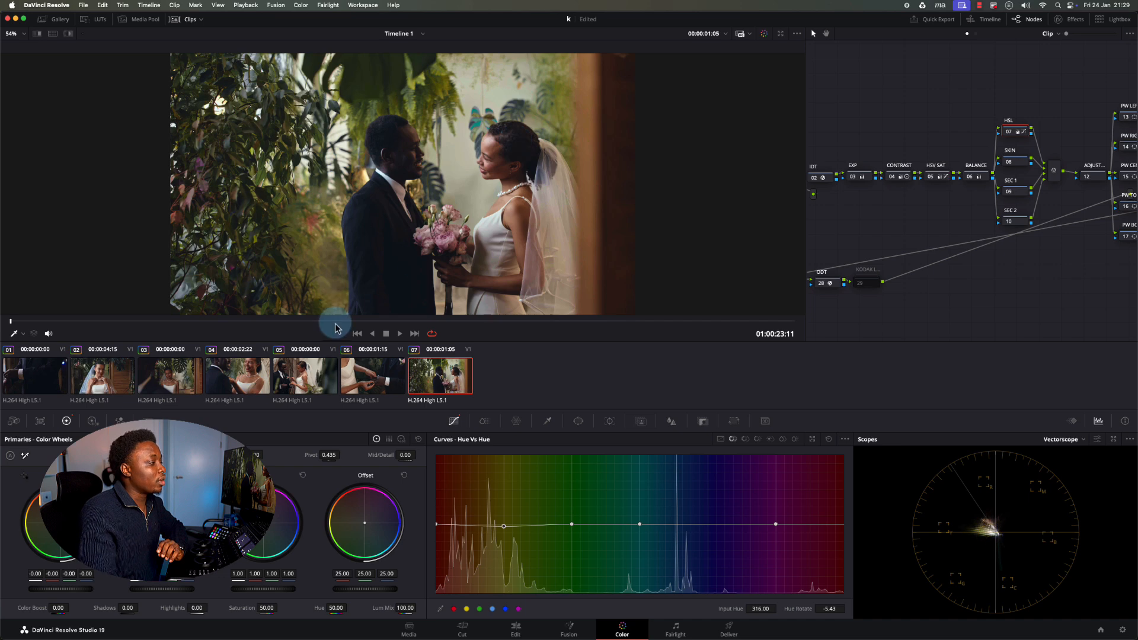
Step: Go to 01:00:23:23 in clip 07 and enable editable splines on the Custom curve of the SEC 1 node
{"action": "left_click_drag", "start_coordinate": [335, 321], "coordinate": [91, 320]}
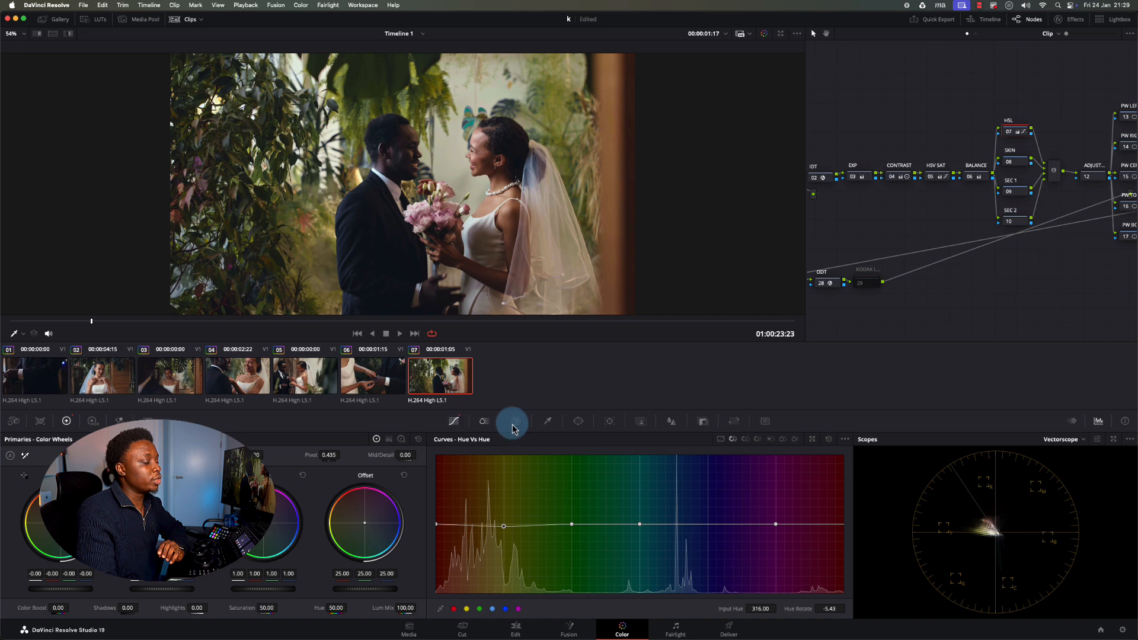
{"action": "left_click", "coordinate": [720, 439]}
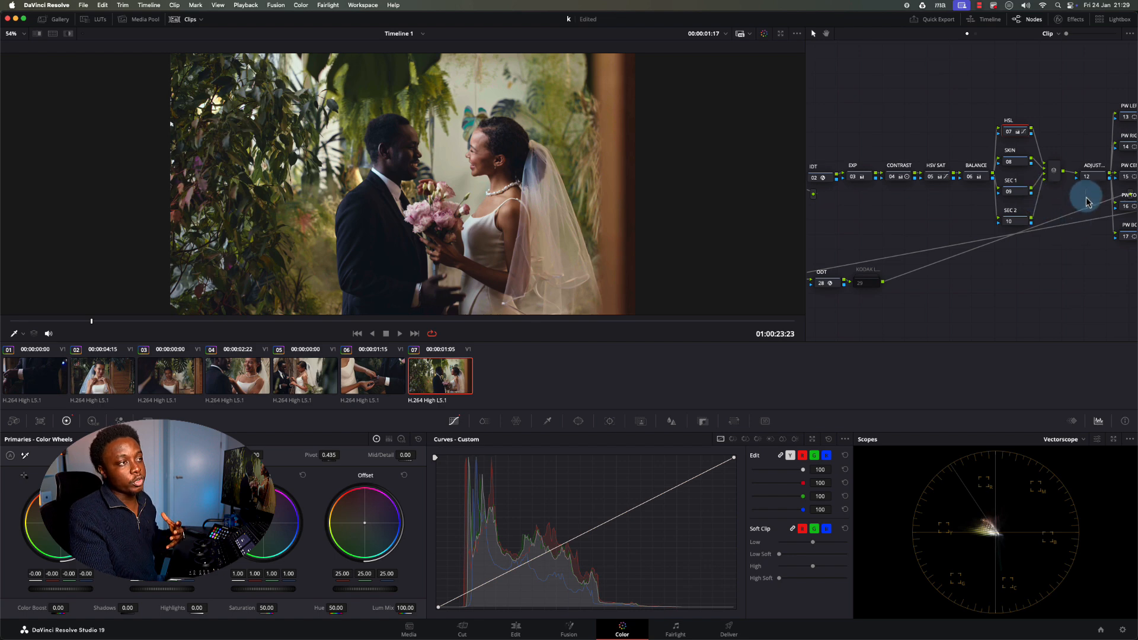
{"action": "left_click", "coordinate": [1016, 189]}
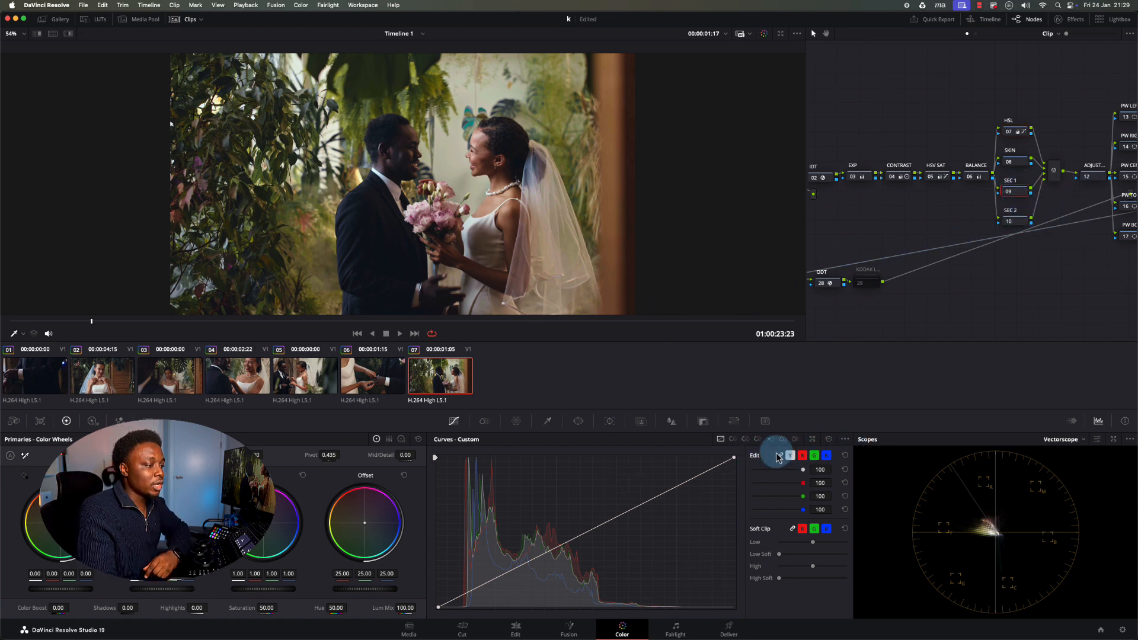
{"action": "left_click", "coordinate": [844, 440]}
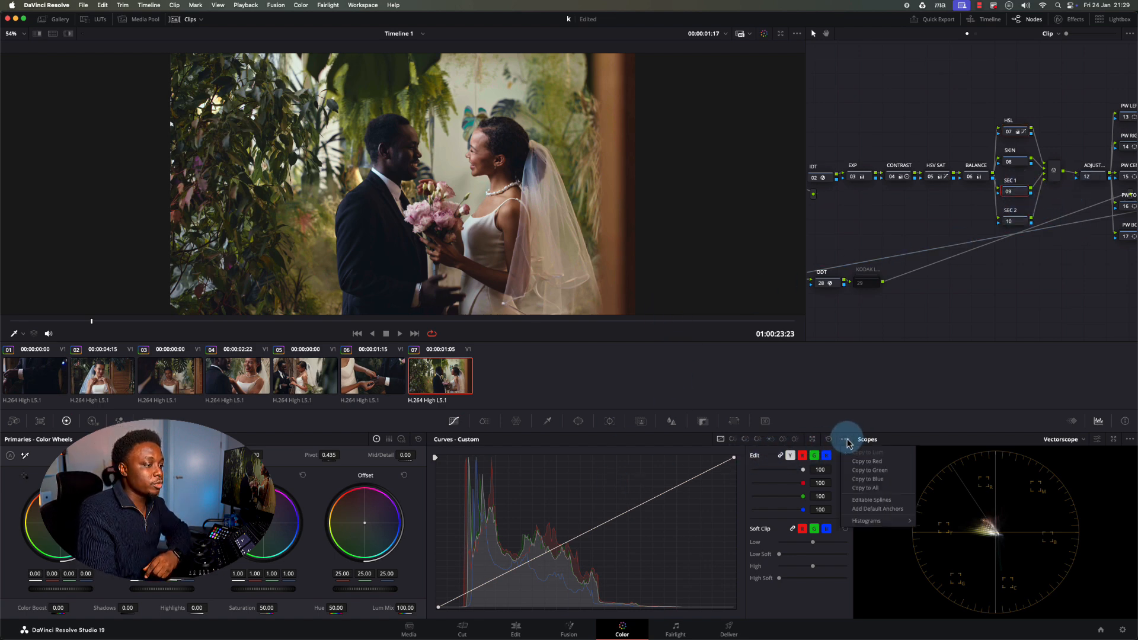
{"action": "left_click", "coordinate": [870, 499]}
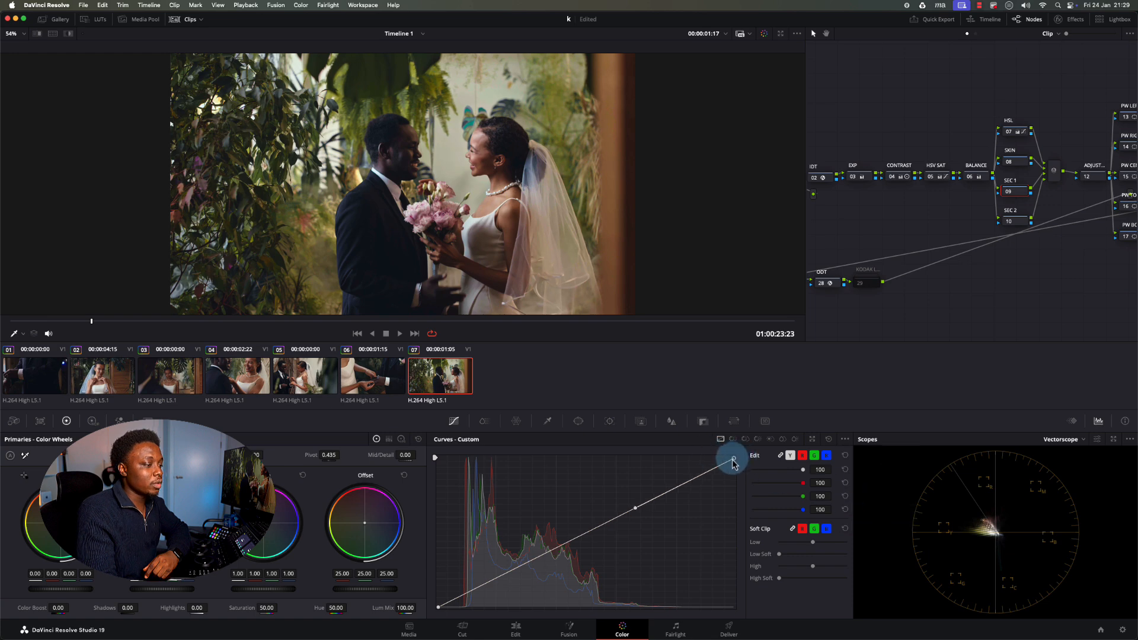
{"action": "left_click", "coordinate": [634, 507]}
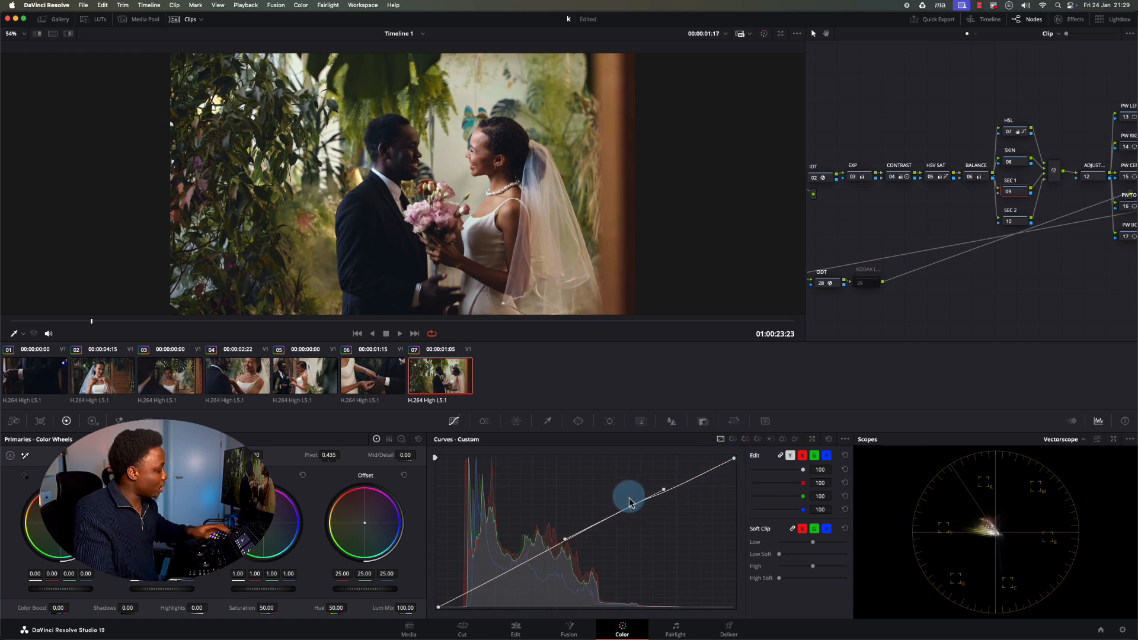
{"action": "left_click_drag", "start_coordinate": [629, 502], "coordinate": [743, 461]}
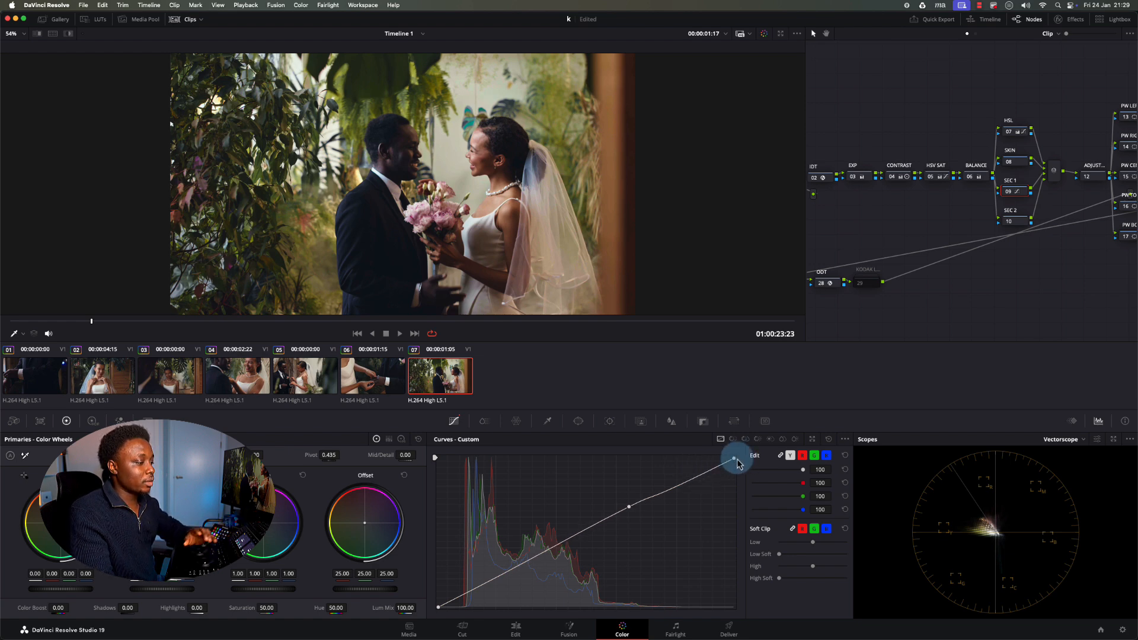
{"action": "left_click", "coordinate": [735, 458]}
{"action": "left_click", "coordinate": [828, 440]}
Step: Pull the highlight end point's spline handle up level with the point to form a soft shoulder on SEC 1's Custom curve
{"action": "left_click", "coordinate": [735, 458]}
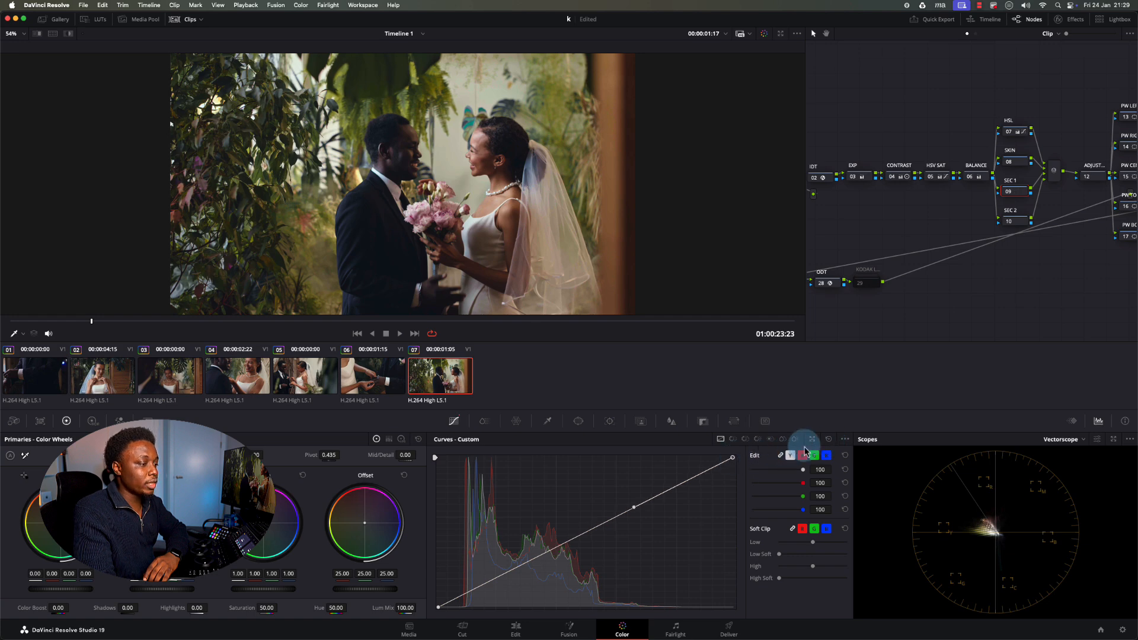
{"action": "left_click", "coordinate": [845, 439]}
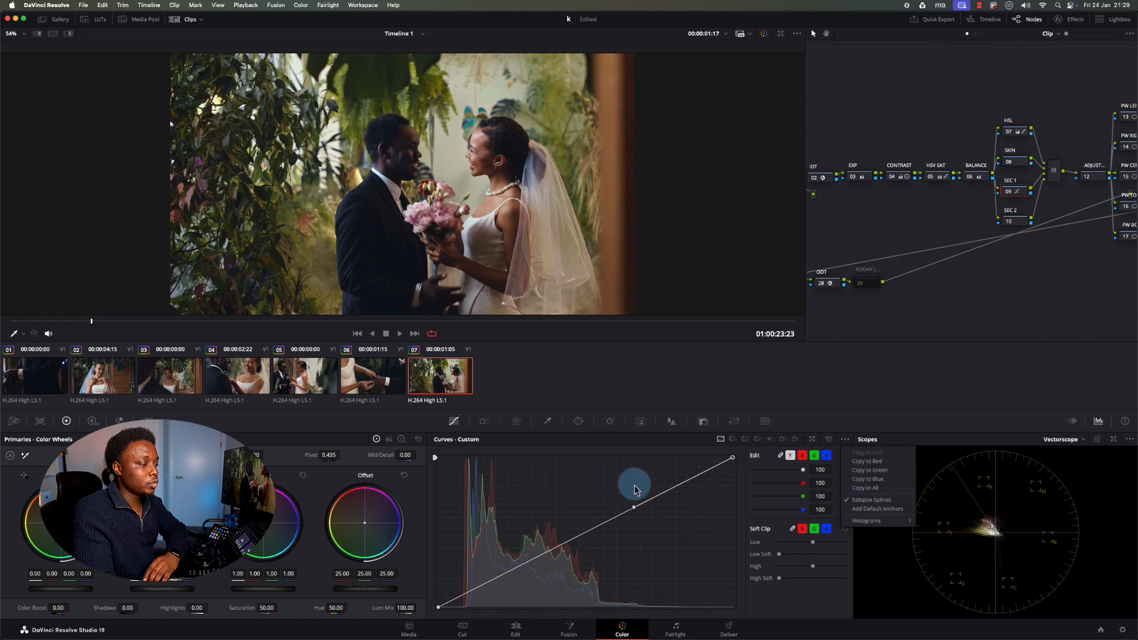
{"action": "left_click", "coordinate": [636, 511]}
{"action": "left_click_drag", "start_coordinate": [635, 507], "coordinate": [659, 456]}
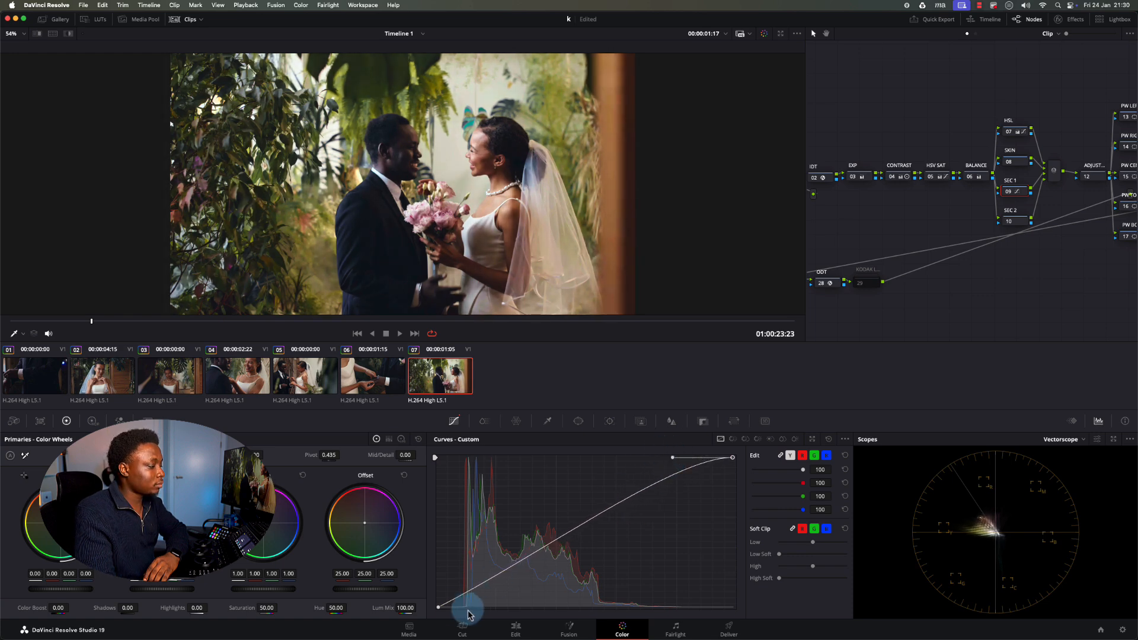
Step: Lower the shadow end point's spline handle slightly below the Custom curve and raise the black point a touch
{"action": "left_click", "coordinate": [438, 606]}
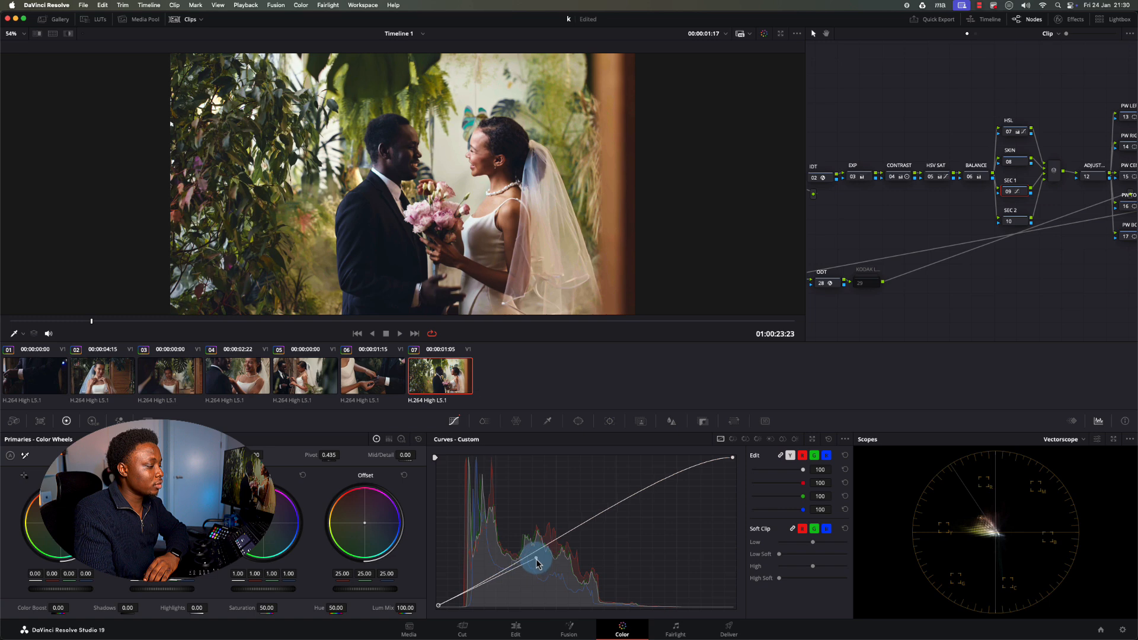
{"action": "mouse_move", "coordinate": [536, 555]}
{"action": "left_mouse_down"}
{"action": "mouse_move", "coordinate": [539, 570]}
{"action": "mouse_move", "coordinate": [542, 558]}
{"action": "left_mouse_up"}
{"action": "left_click", "coordinate": [441, 605]}
{"action": "left_click_drag", "start_coordinate": [441, 608], "coordinate": [438, 606]}
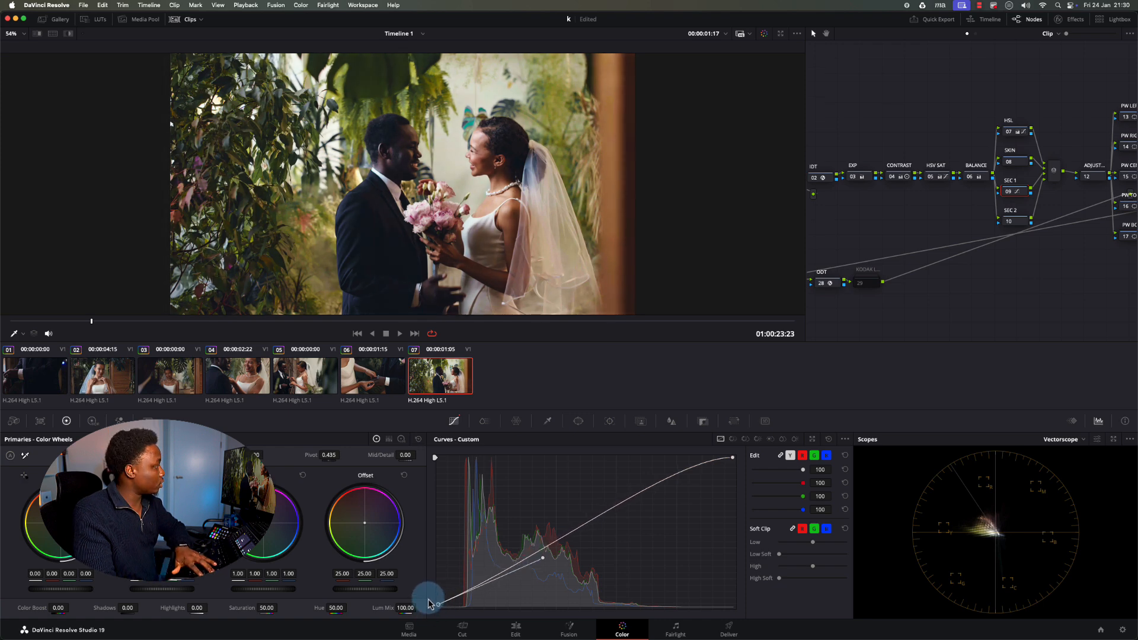
Step: Compare clip 07 with SEC 1 disabled and enabled, and lower the Custom curve's white point slightly
{"action": "key", "text": "super+d"}
{"action": "key", "text": "super+d"}
{"action": "key", "text": "super+d"}
{"action": "key", "text": "super+d"}
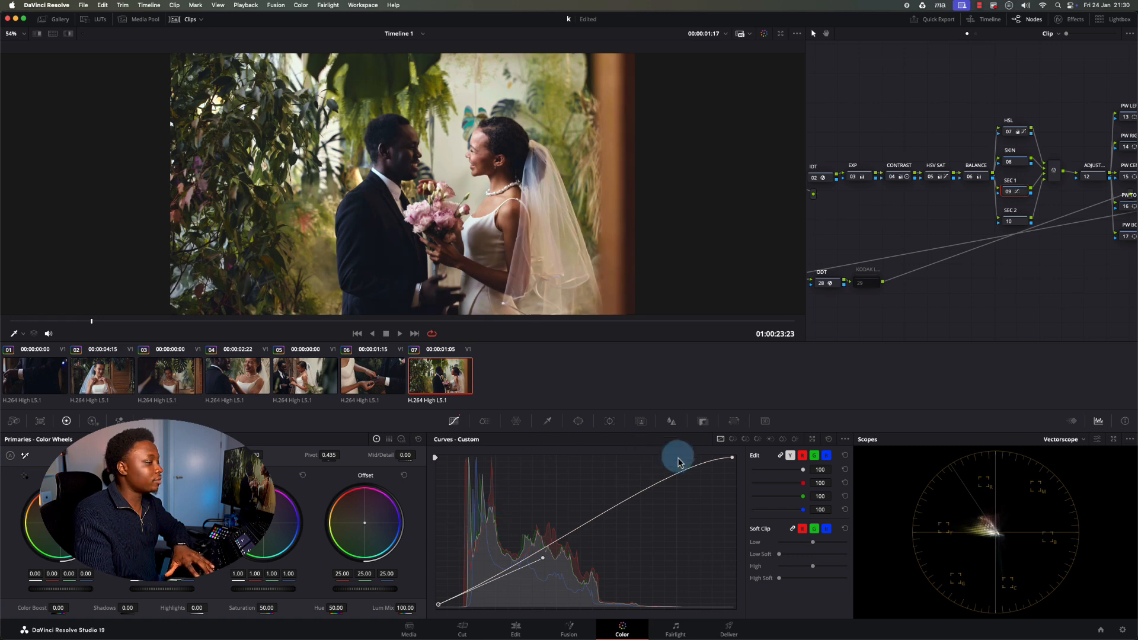
{"action": "left_click", "coordinate": [733, 459]}
{"action": "left_click_drag", "start_coordinate": [733, 461], "coordinate": [735, 463]}
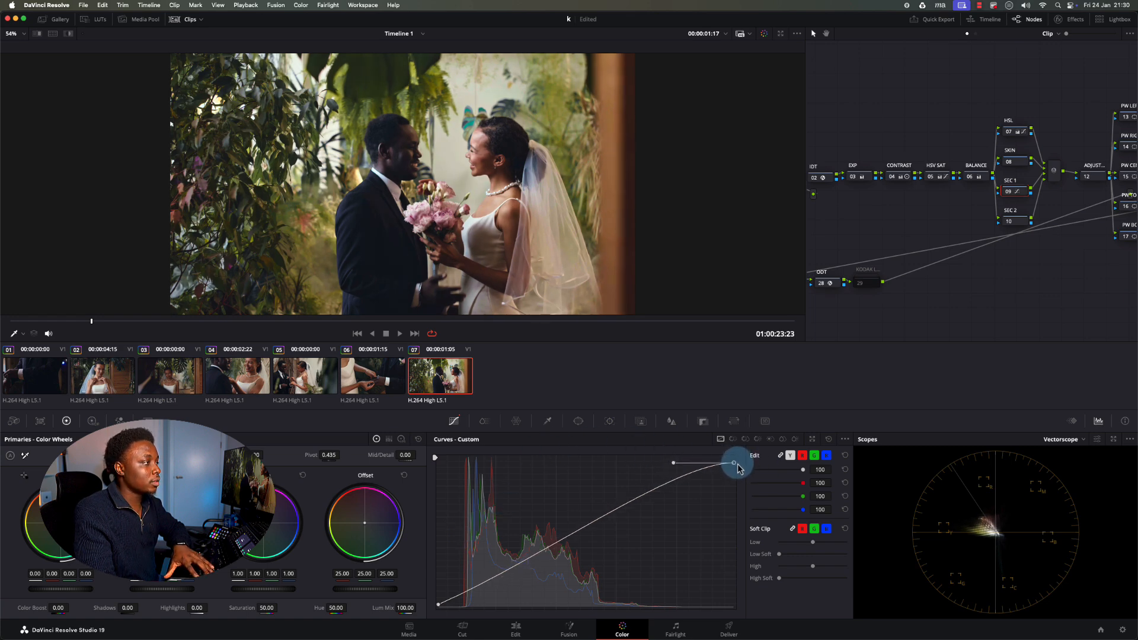
Step: Compare clip 07 with the HSL and SEC 1 nodes disabled and enabled
{"action": "left_click", "coordinate": [1007, 133]}
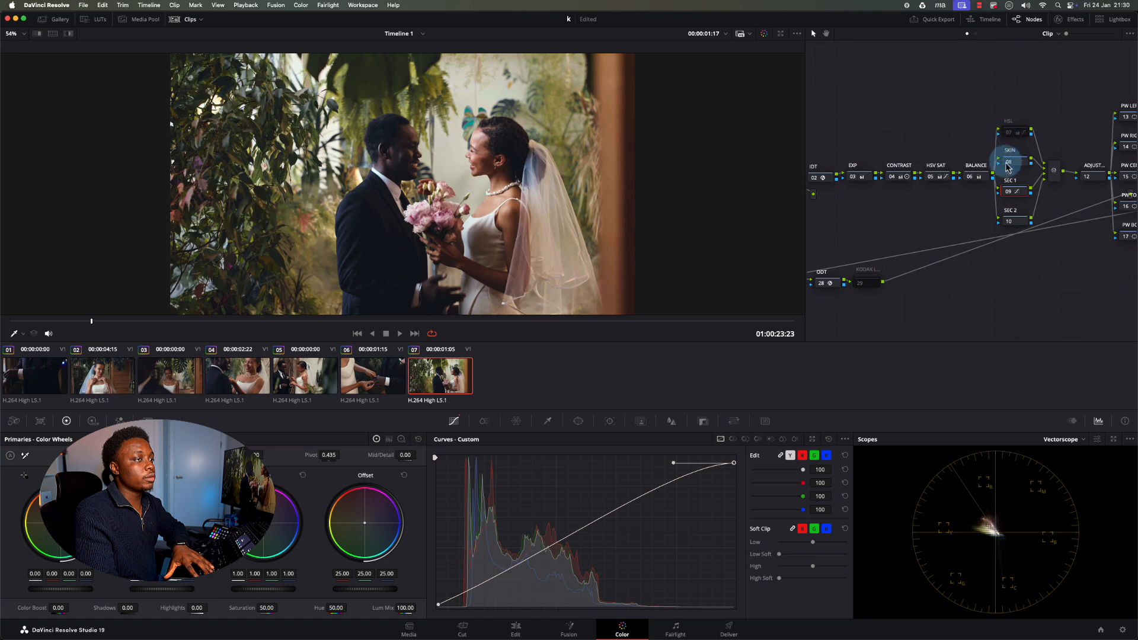
{"action": "key", "text": "super+d"}
{"action": "key", "text": "super+d"}
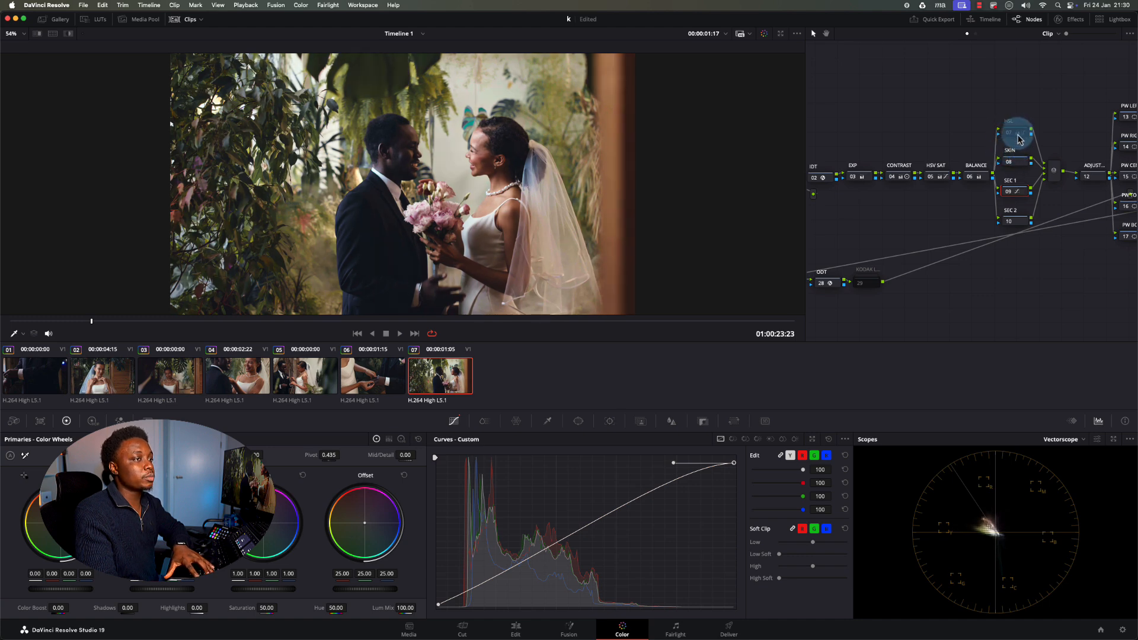
{"action": "left_click", "coordinate": [1009, 135]}
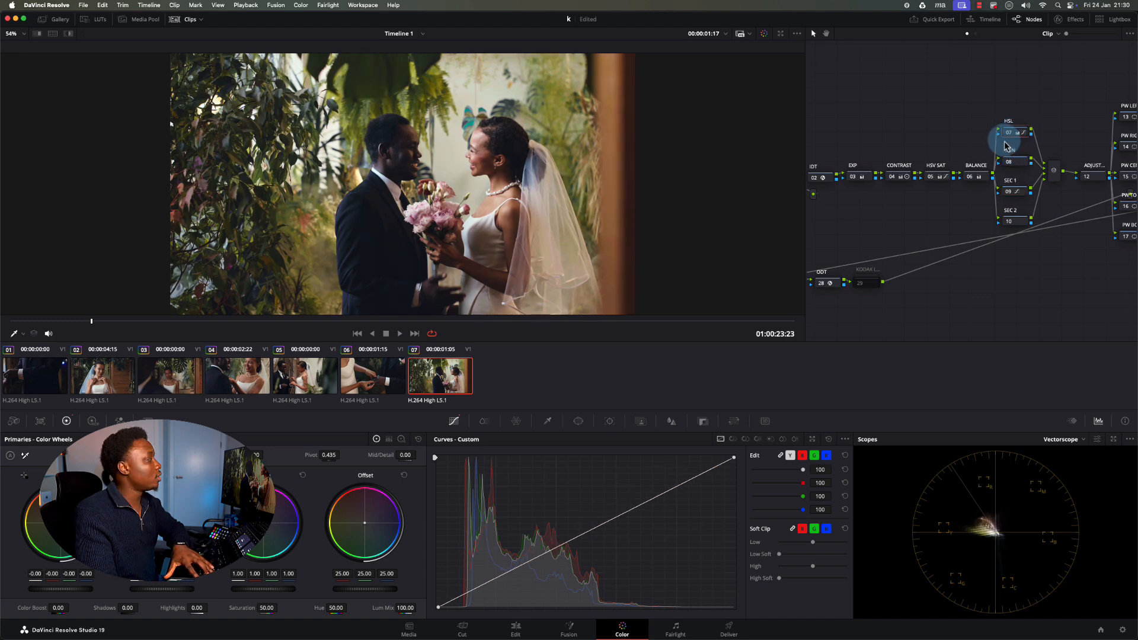
{"action": "left_click", "coordinate": [1012, 193]}
{"action": "key", "text": "super+d"}
{"action": "key", "text": "super+d"}
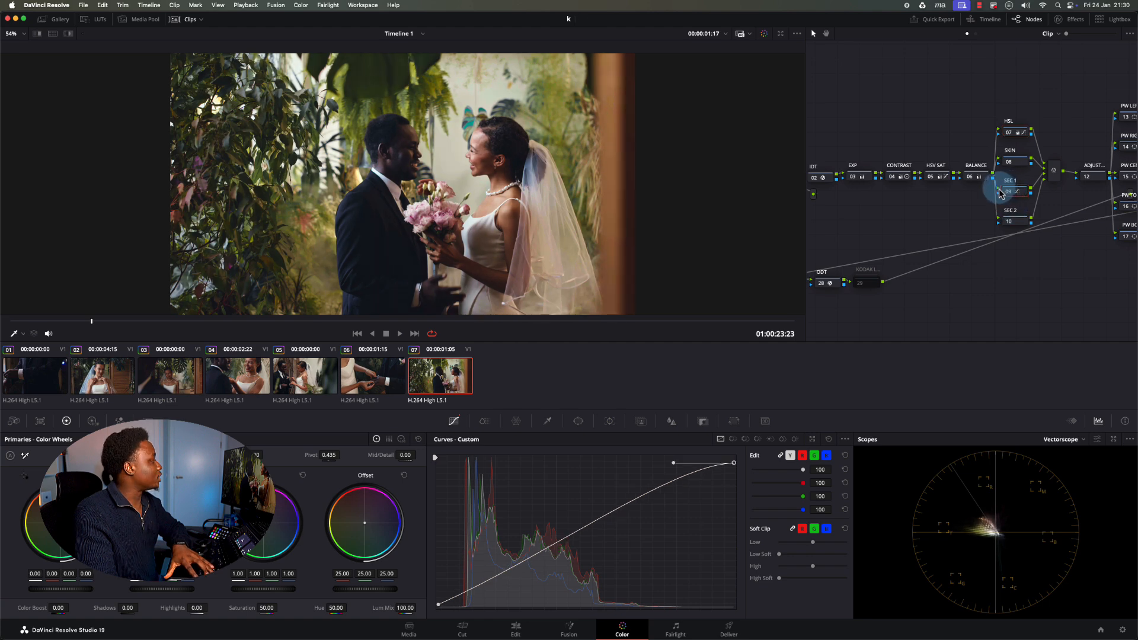
Step: Select the SKIN node and scrub through clip 07 to review the couple's skin tones
{"action": "left_click", "coordinate": [1015, 161]}
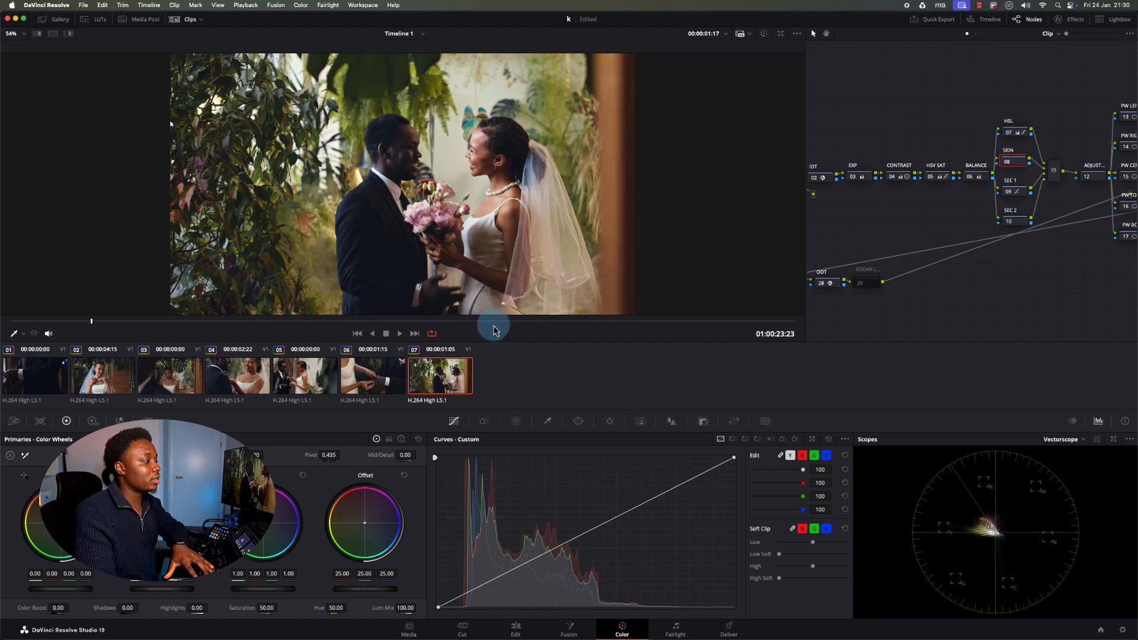
{"action": "left_click_drag", "start_coordinate": [496, 330], "coordinate": [30, 323]}
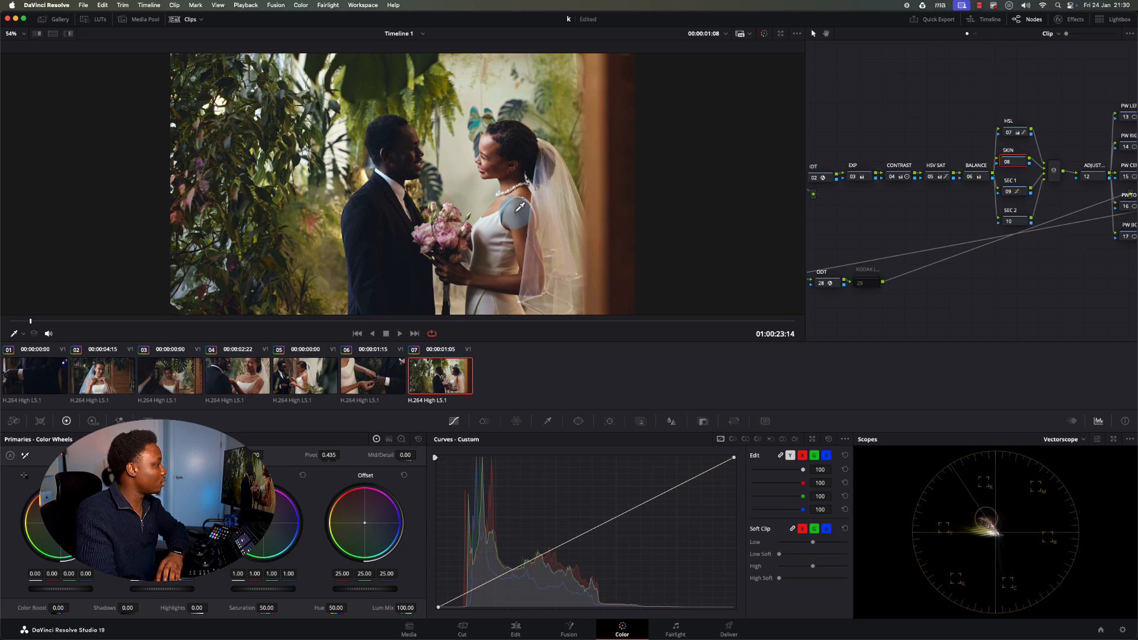
{"action": "left_click_drag", "start_coordinate": [393, 323], "coordinate": [700, 323]}
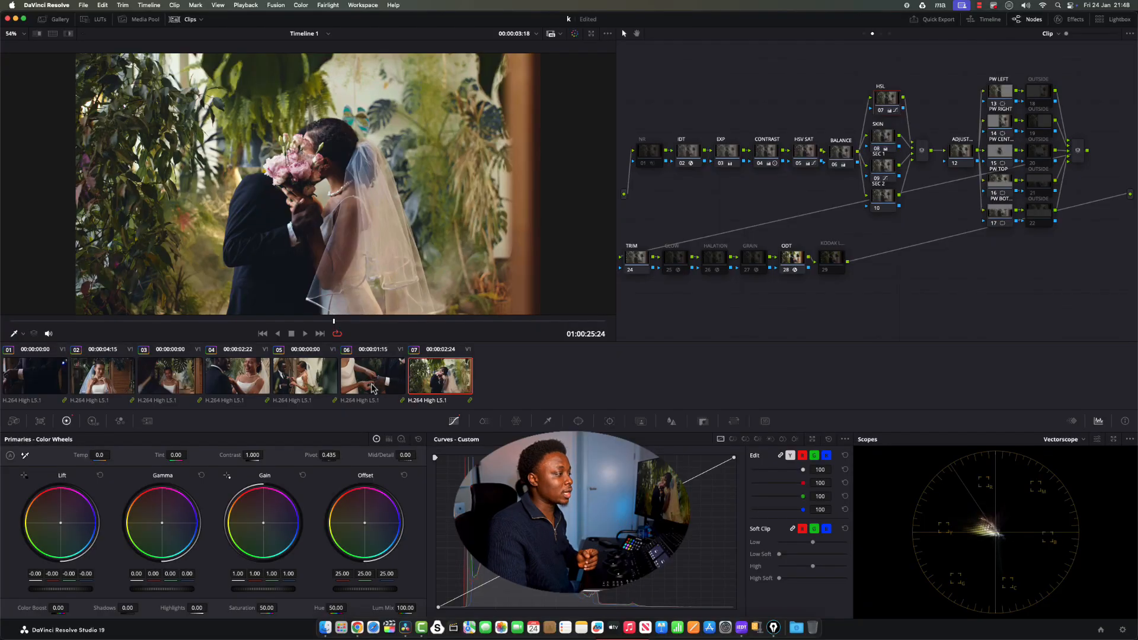
Step: Push the SEC 2 node's offset in clip 05 to orange at 37.62, 21.90 and 6.83, and ripple the change to clips 06 and 07
{"action": "left_click", "coordinate": [359, 383]}
{"action": "left_click", "coordinate": [289, 386]}
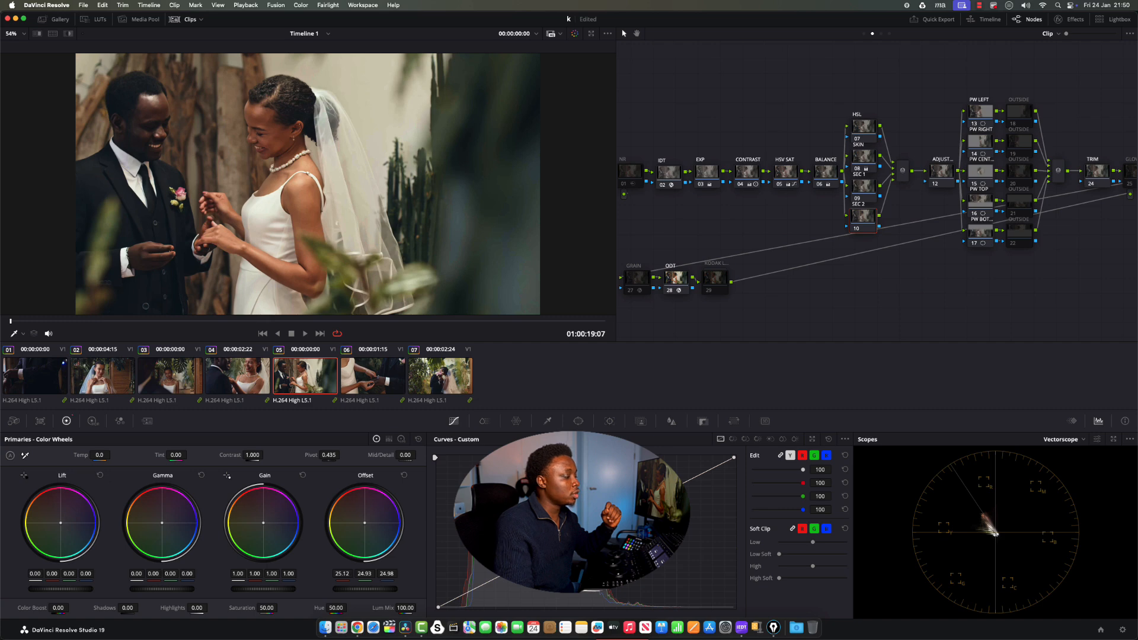
{"action": "left_click_drag", "start_coordinate": [359, 519], "coordinate": [355, 517]}
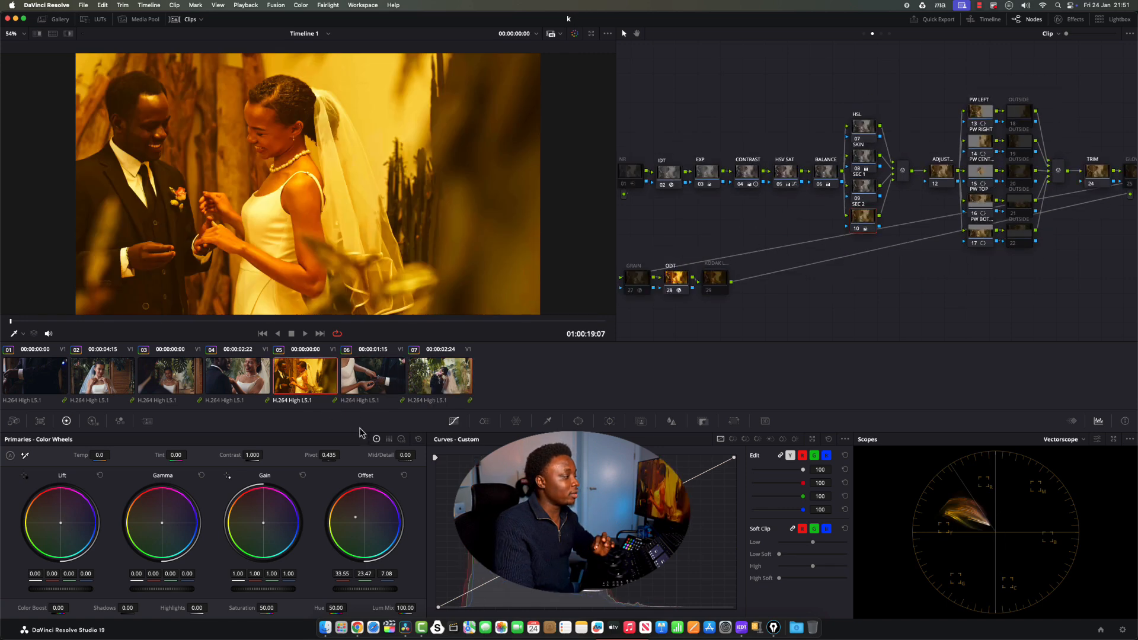
{"action": "left_click", "coordinate": [368, 381], "text": "super"}
{"action": "left_click", "coordinate": [441, 381], "text": "super"}
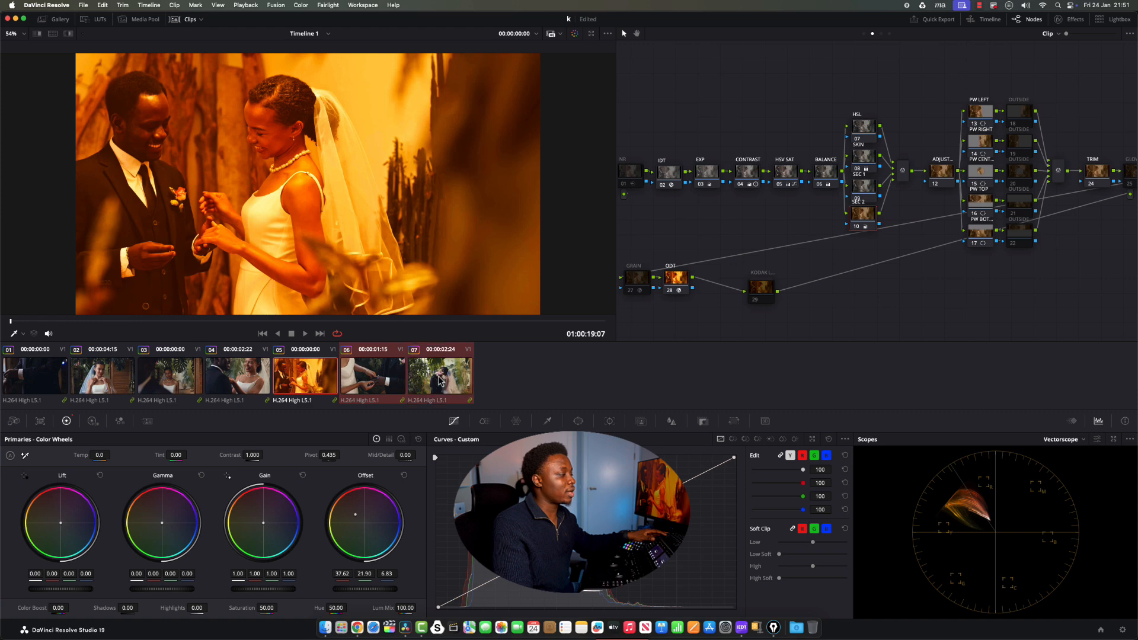
{"action": "left_click", "coordinate": [307, 6]}
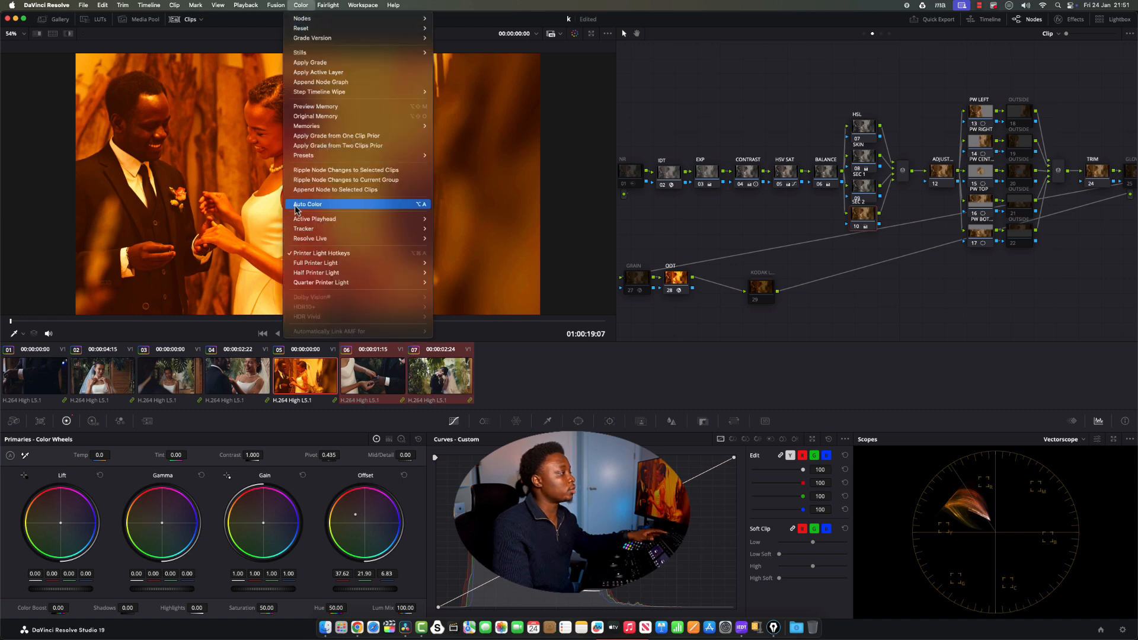
{"action": "left_click", "coordinate": [342, 172]}
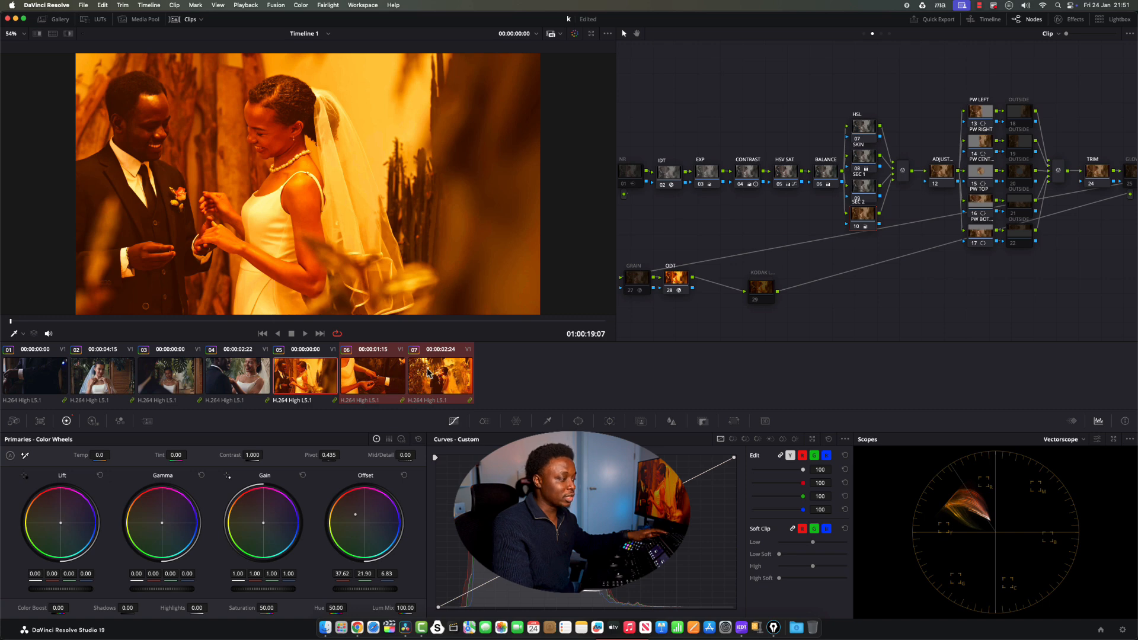
Step: Step through clips 05, 06 and 07 to check the rippled SEC 2 offset
{"action": "left_click", "coordinate": [390, 383]}
{"action": "left_click", "coordinate": [440, 385]}
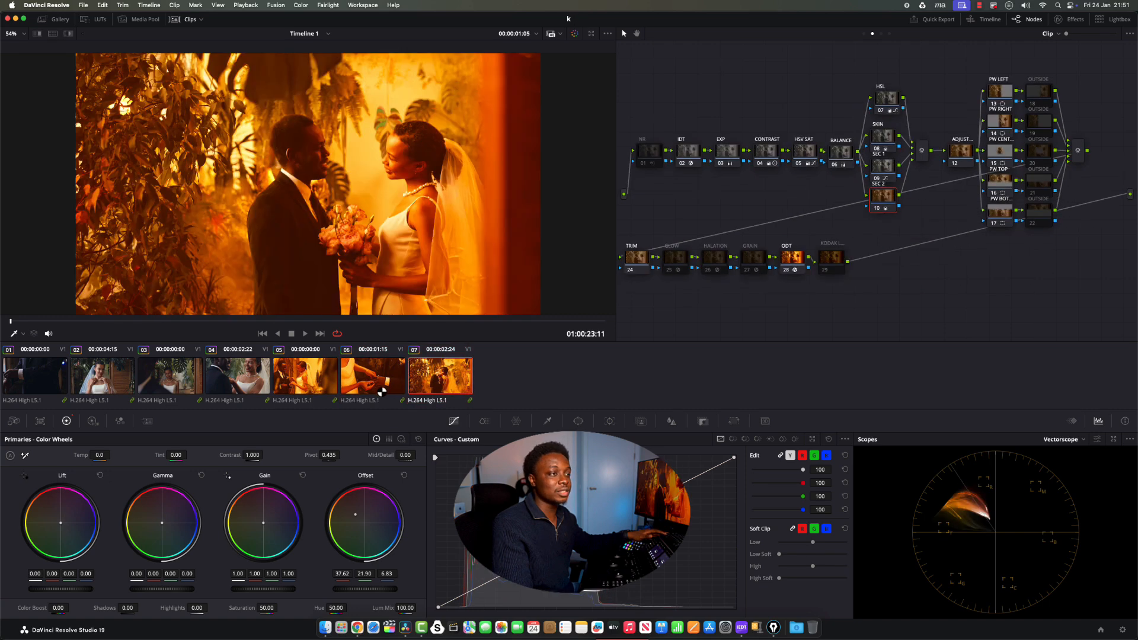
{"action": "left_click", "coordinate": [382, 392]}
{"action": "left_click", "coordinate": [424, 391]}
{"action": "left_click", "coordinate": [298, 392]}
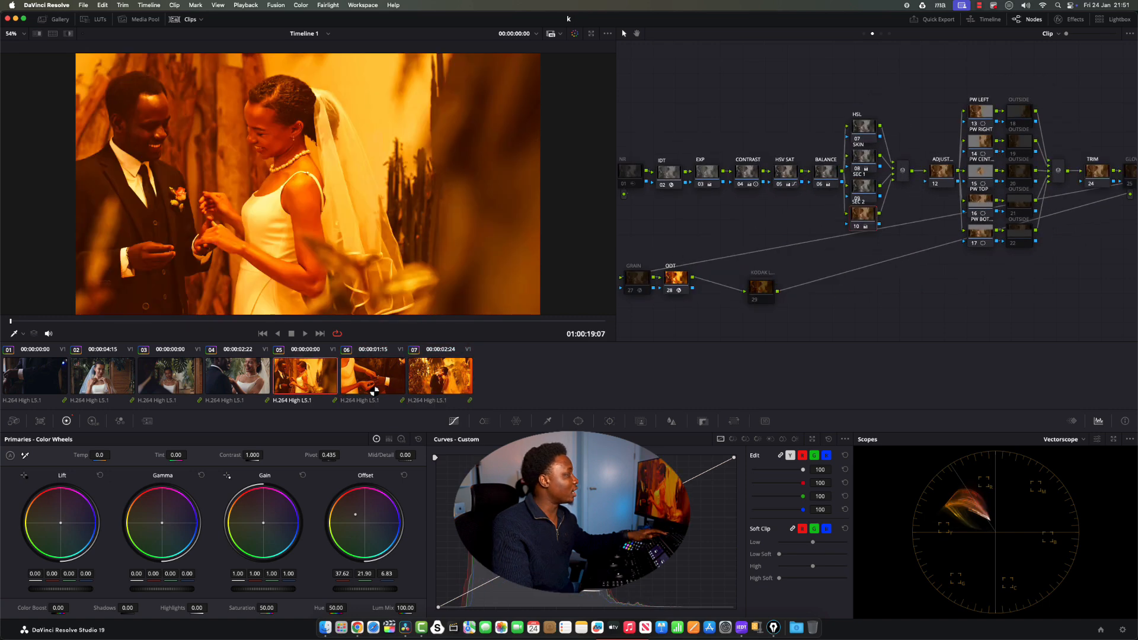
{"action": "left_click", "coordinate": [374, 391]}
{"action": "left_click", "coordinate": [420, 389]}
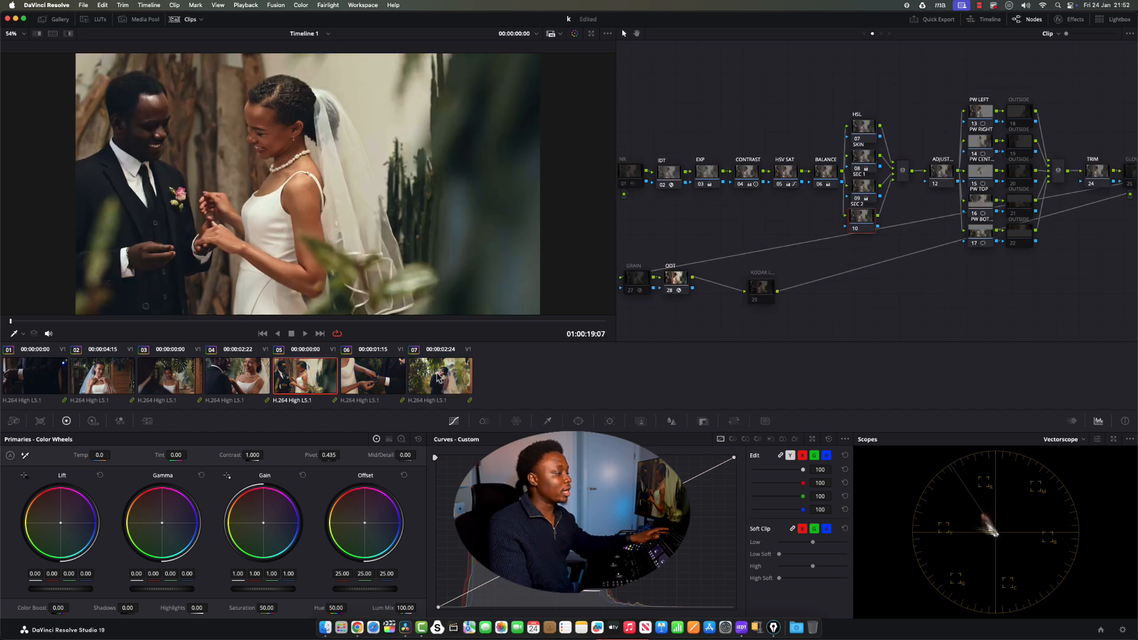
Step: Ripple the HSL node changes from clip 07 to clips 01 through 06
{"action": "left_click", "coordinate": [438, 376]}
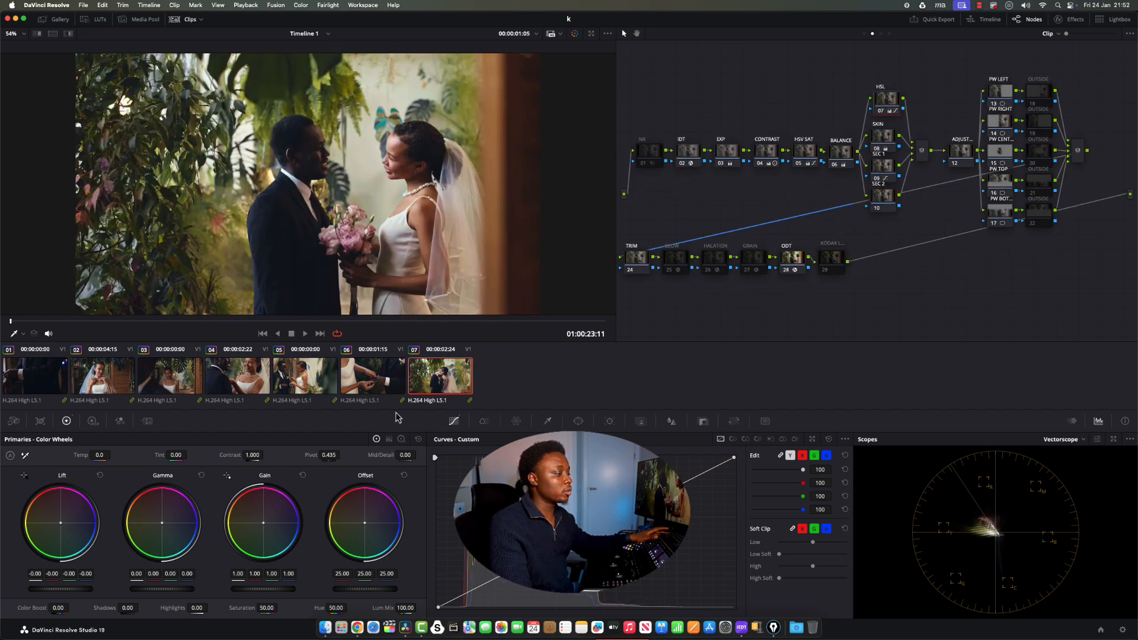
{"action": "left_click", "coordinate": [371, 384], "text": "super"}
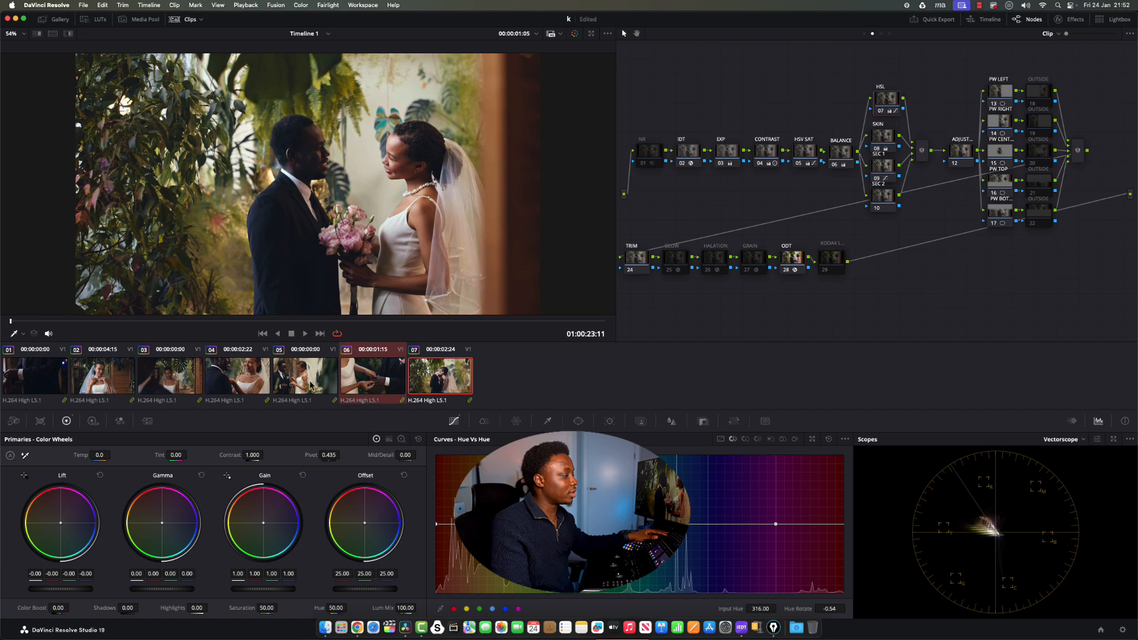
{"action": "left_click", "coordinate": [299, 384], "text": "super"}
{"action": "left_click", "coordinate": [240, 384], "text": "super"}
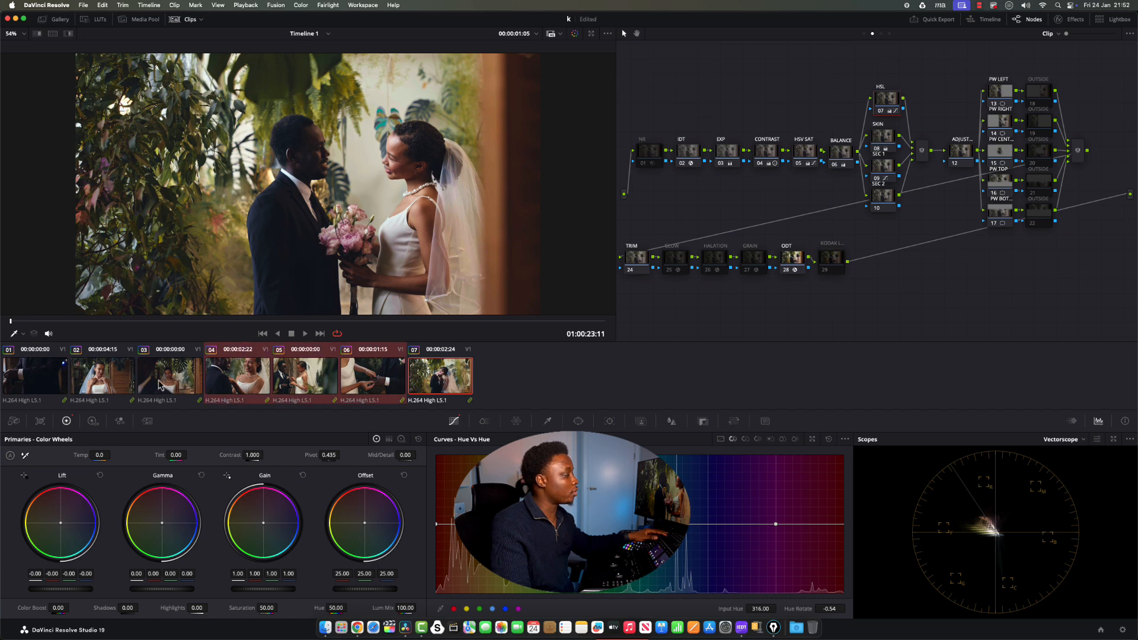
{"action": "left_click", "coordinate": [161, 384], "text": "super"}
{"action": "left_click", "coordinate": [113, 382], "text": "super"}
{"action": "left_click", "coordinate": [44, 384], "text": "super"}
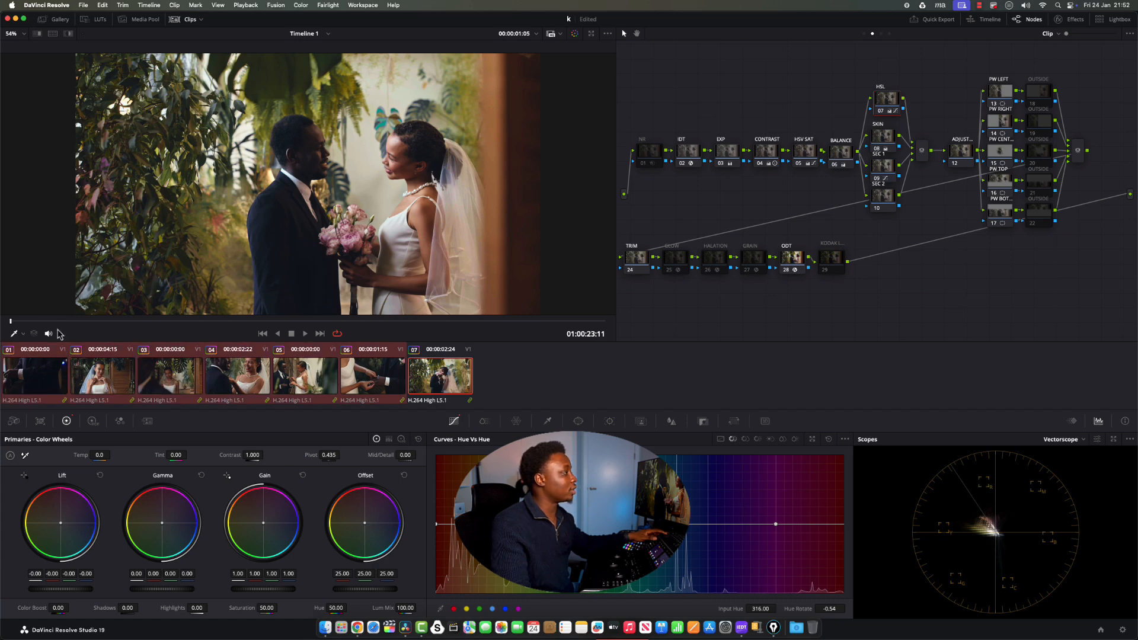
{"action": "left_click", "coordinate": [300, 5]}
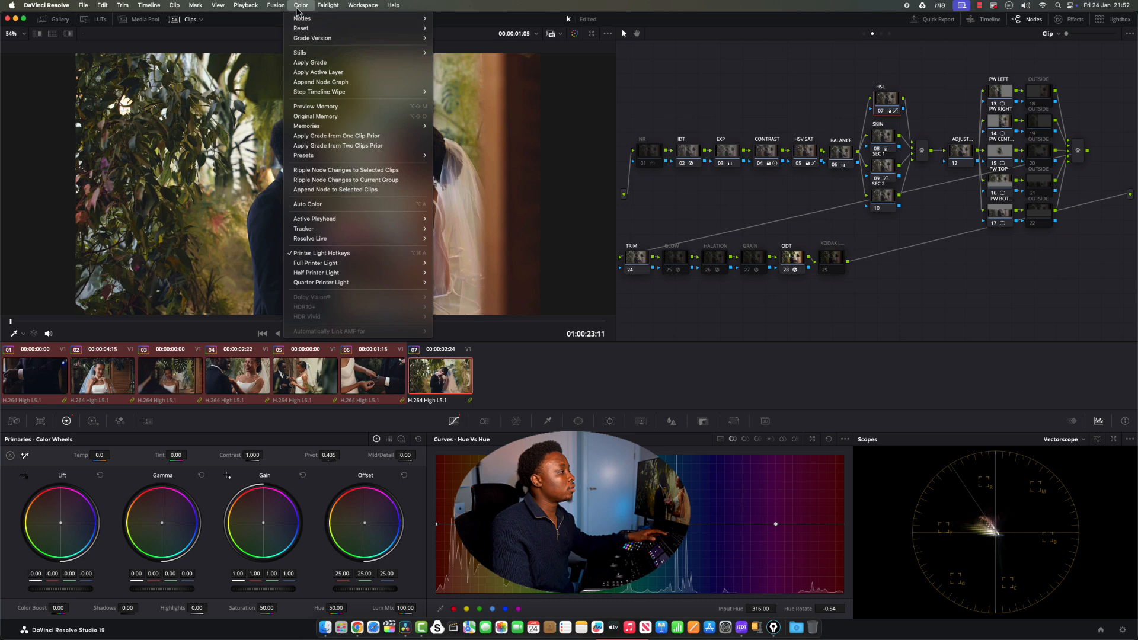
{"action": "left_click", "coordinate": [348, 172]}
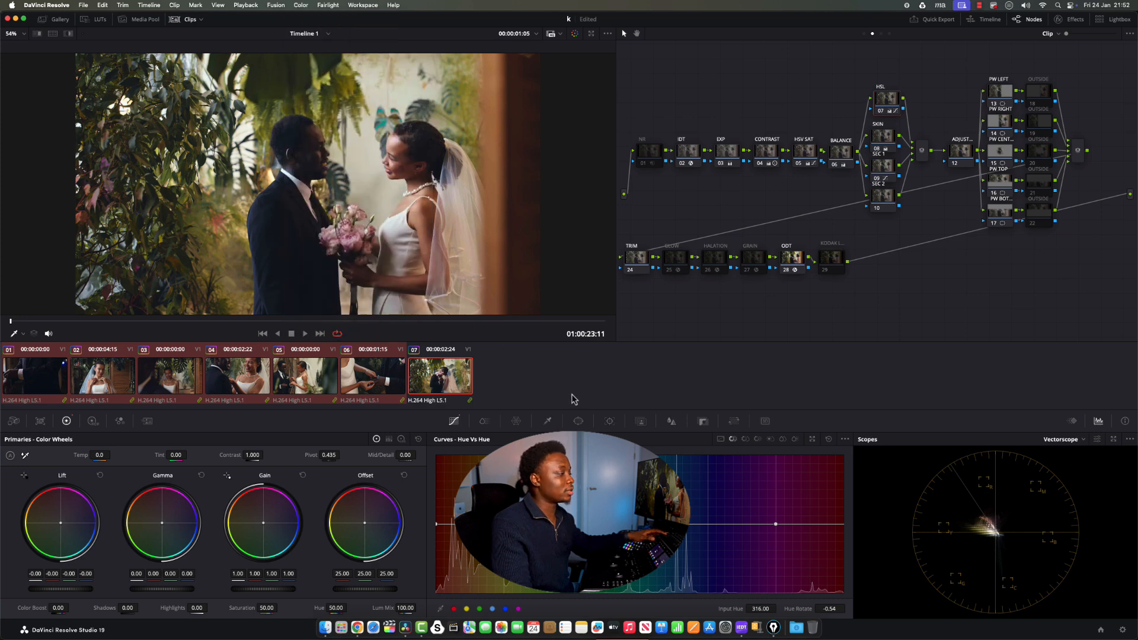
Step: Review clips 06 back through 01 to check the HSL node changes rippled from clip 07
{"action": "left_click", "coordinate": [362, 380]}
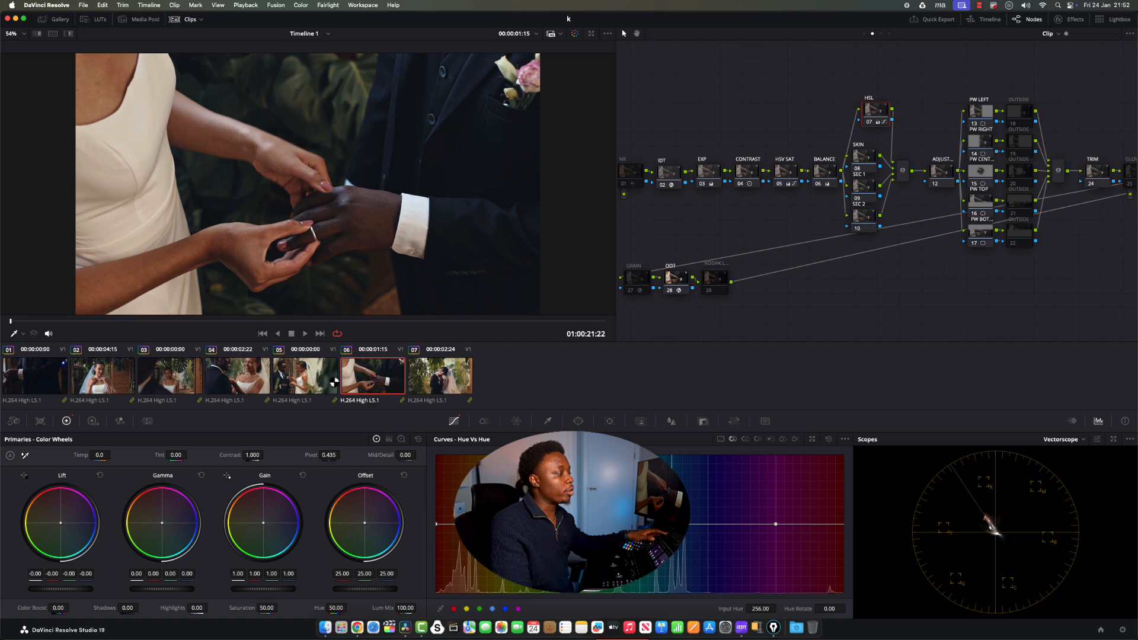
{"action": "left_click", "coordinate": [308, 386]}
{"action": "left_click", "coordinate": [236, 389]}
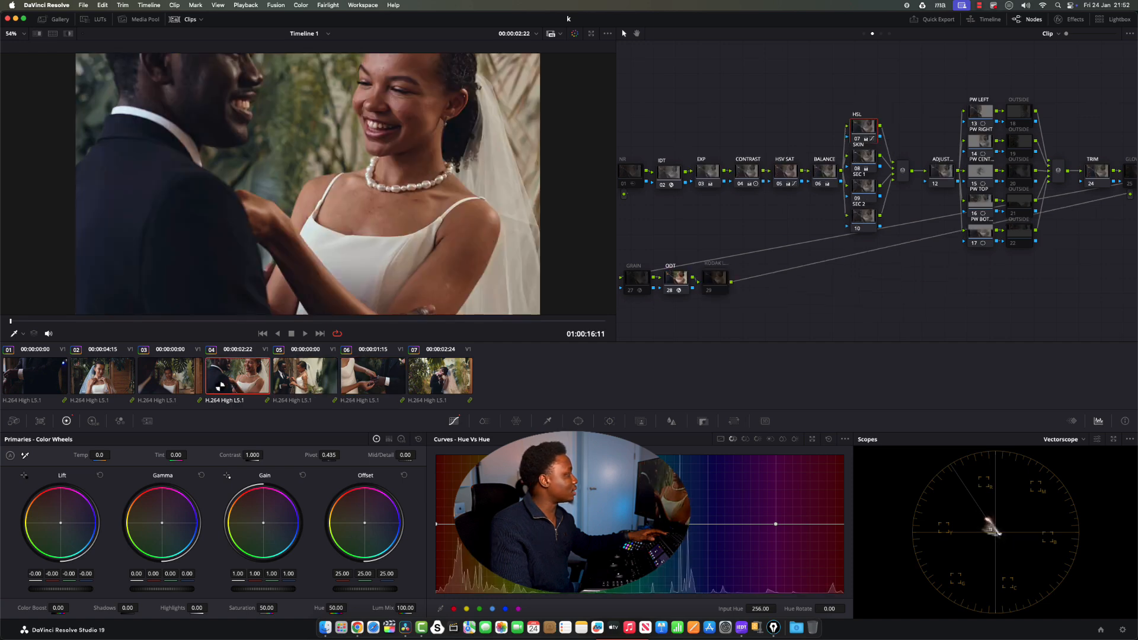
{"action": "left_click", "coordinate": [175, 382]}
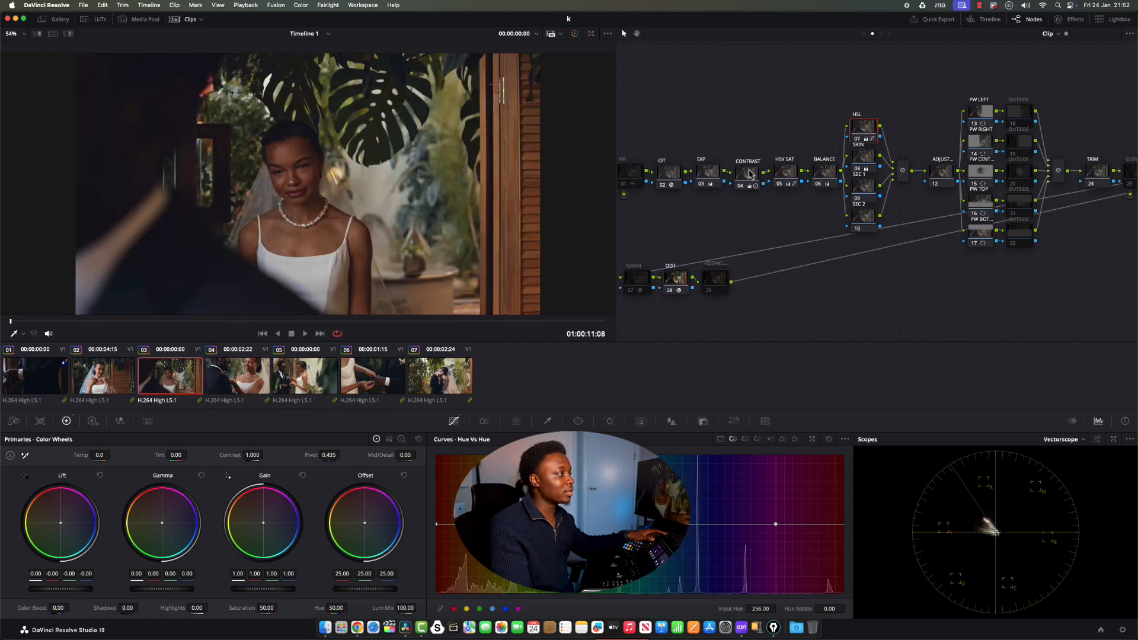
{"action": "left_click", "coordinate": [99, 384]}
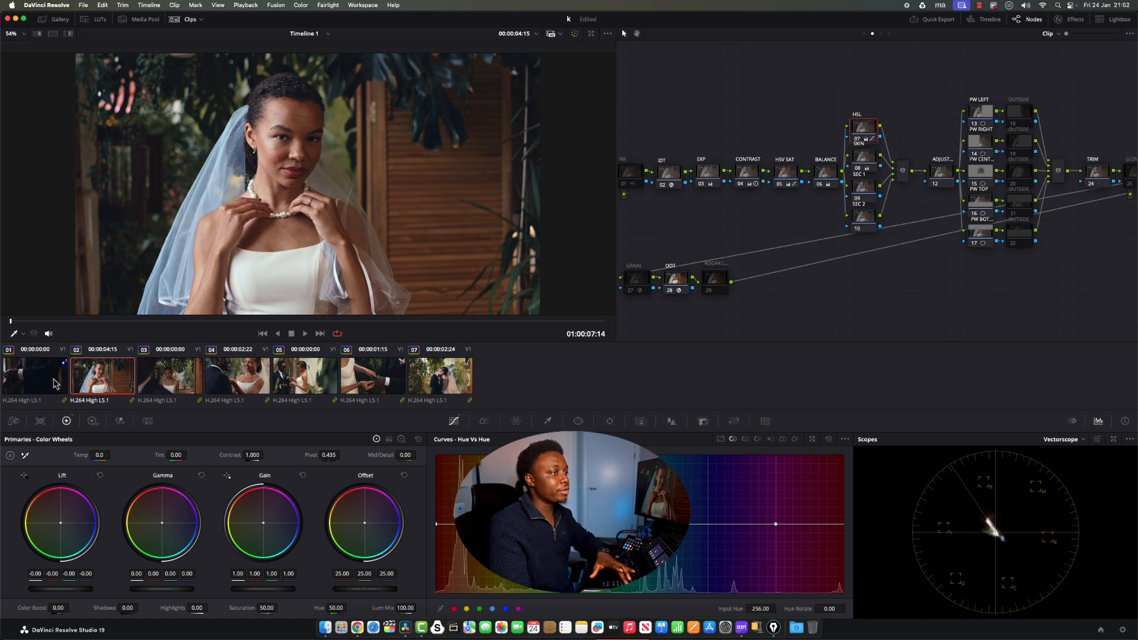
{"action": "left_click", "coordinate": [38, 386]}
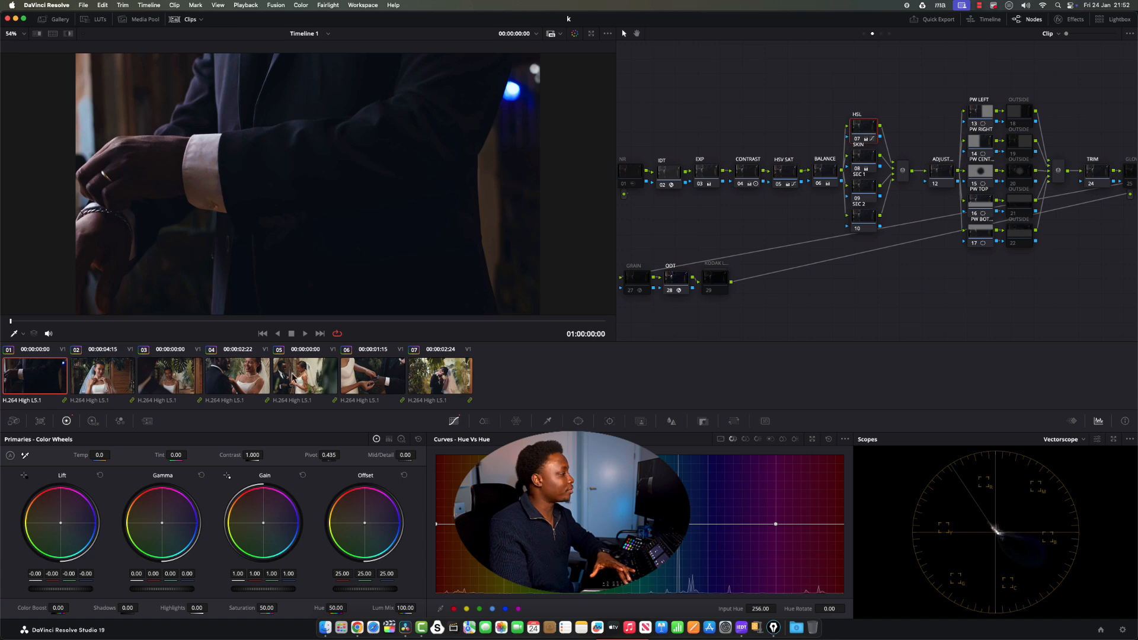
Step: Compare clips 06 and 07, and ripple clip 07's SKIN node changes to clips 01 through 06
{"action": "left_click", "coordinate": [442, 382]}
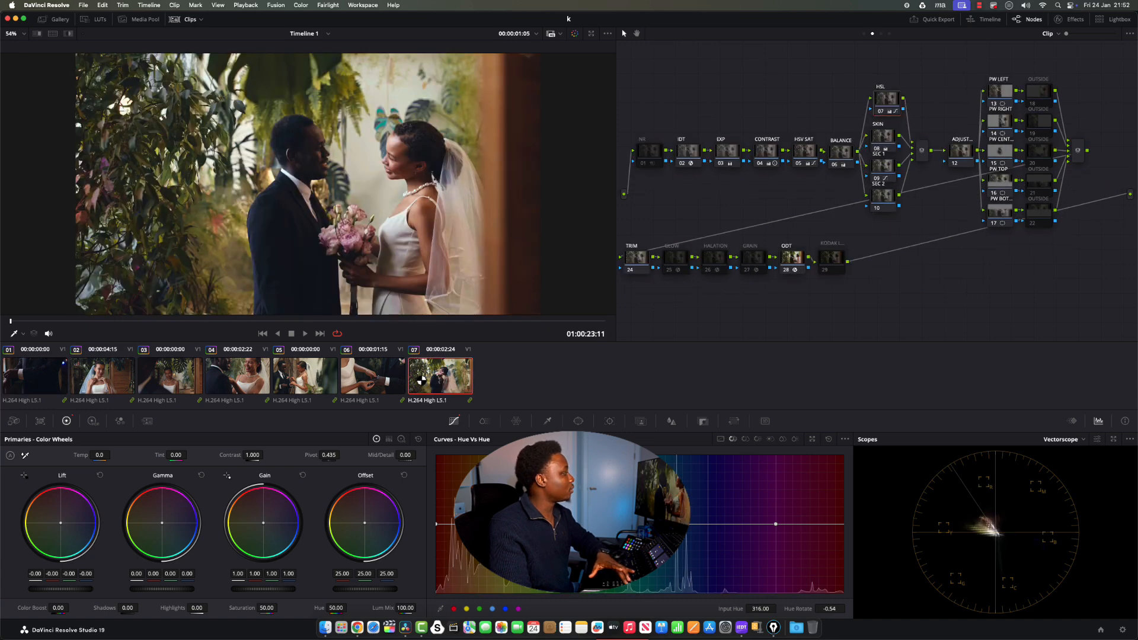
{"action": "left_click", "coordinate": [361, 374]}
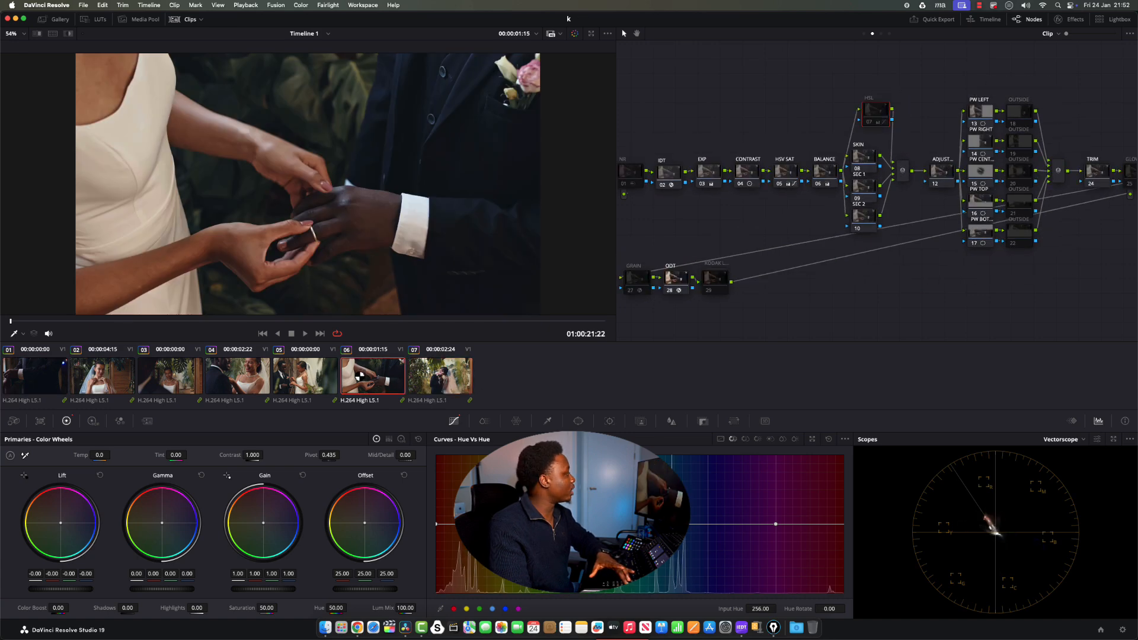
{"action": "left_click", "coordinate": [440, 385]}
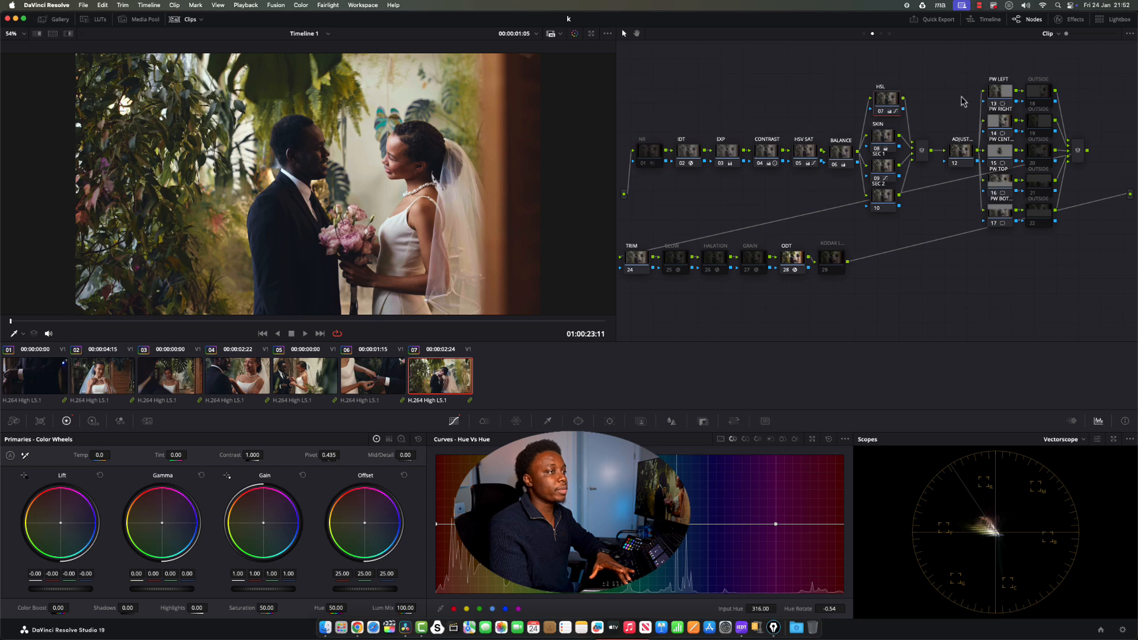
{"action": "left_click", "coordinate": [884, 140]}
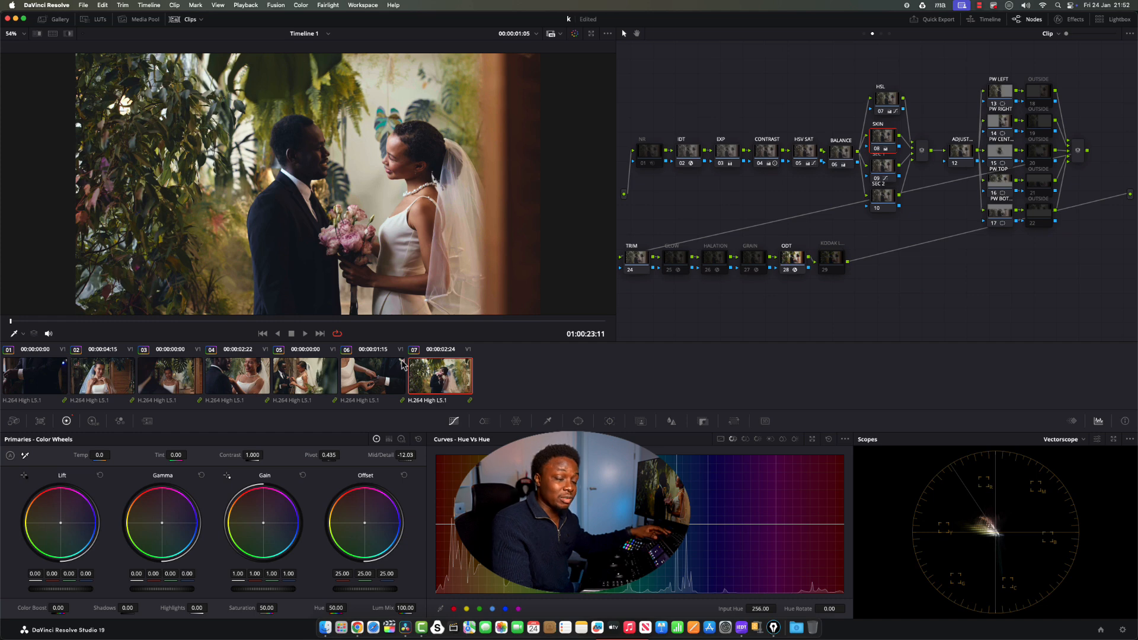
{"action": "left_click", "coordinate": [362, 382]}
{"action": "left_click_drag", "start_coordinate": [284, 391], "coordinate": [167, 389]}
{"action": "left_click_drag", "start_coordinate": [83, 385], "coordinate": [51, 381]}
{"action": "left_click", "coordinate": [300, 6]}
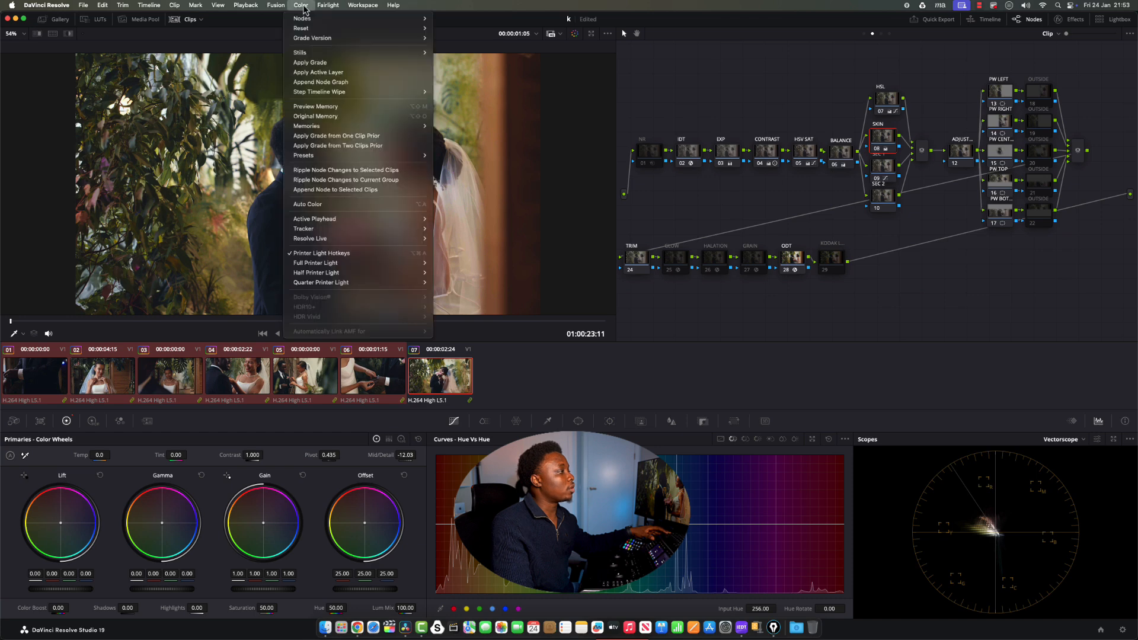
{"action": "left_click", "coordinate": [350, 170]}
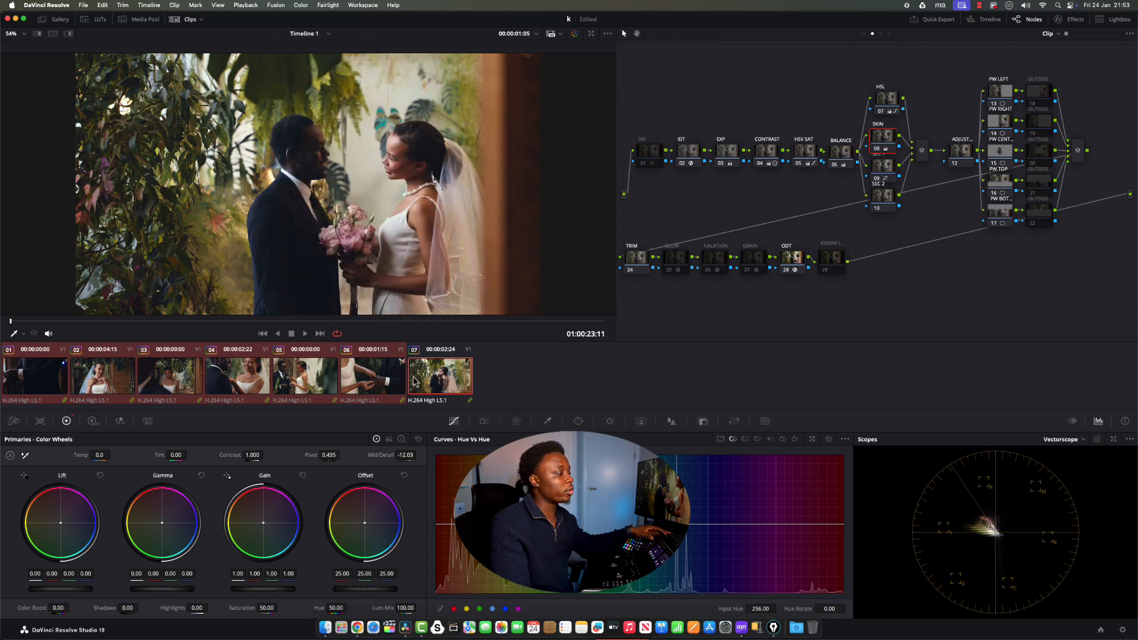
Step: Review clips 06 back through 01 to check the SKIN node changes rippled from clip 07
{"action": "left_click", "coordinate": [365, 384]}
{"action": "left_click", "coordinate": [304, 384]}
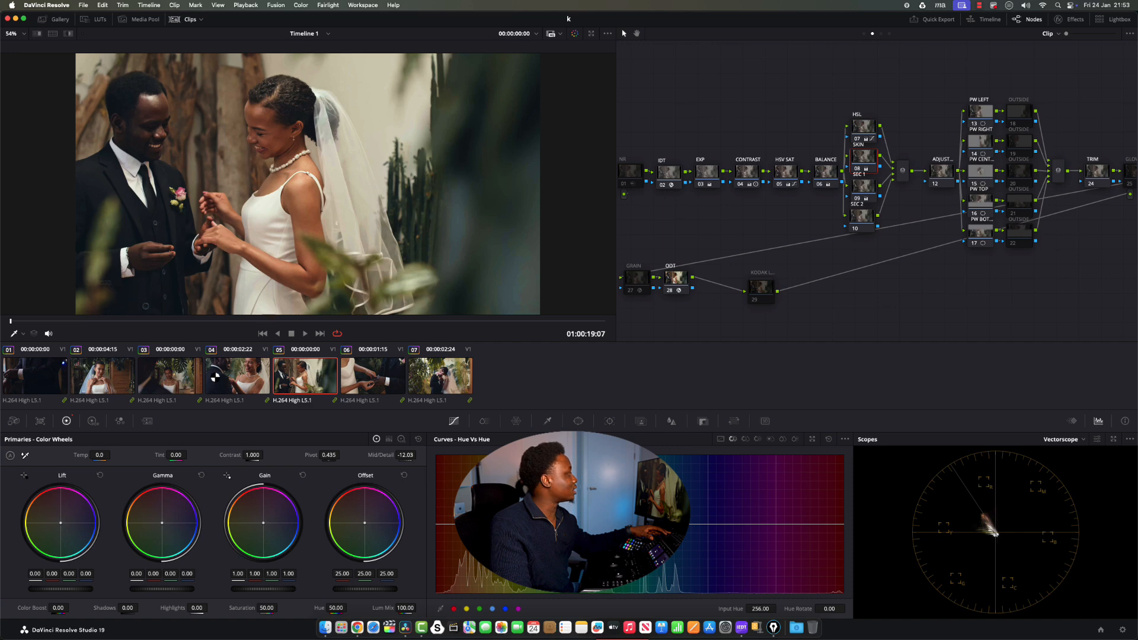
{"action": "left_click", "coordinate": [215, 375]}
{"action": "left_click", "coordinate": [106, 387]}
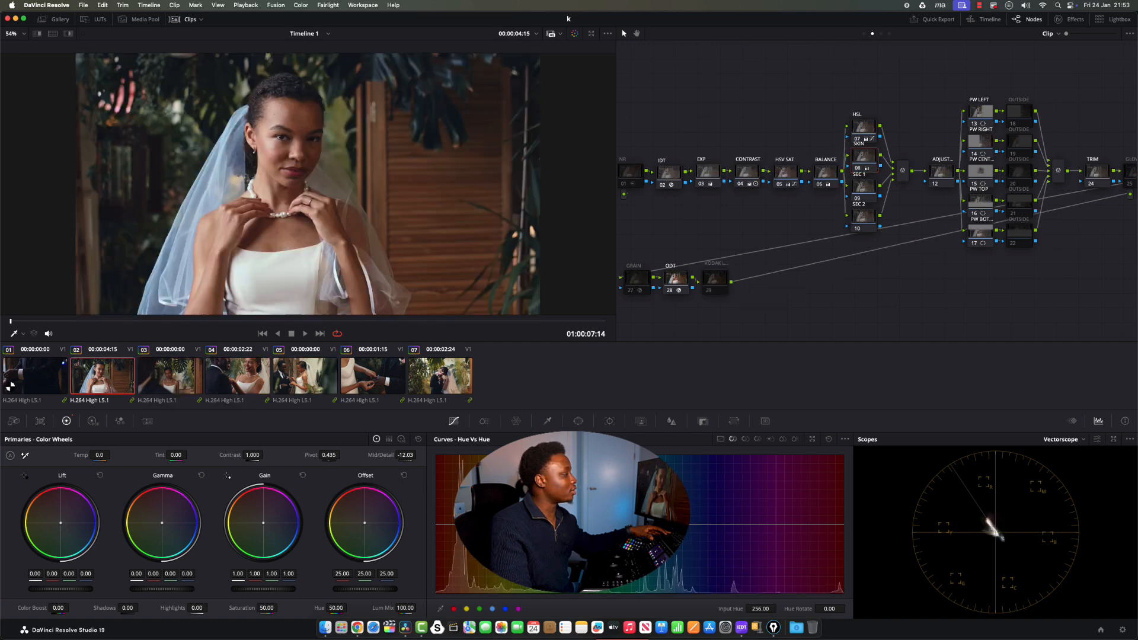
{"action": "left_click", "coordinate": [18, 386]}
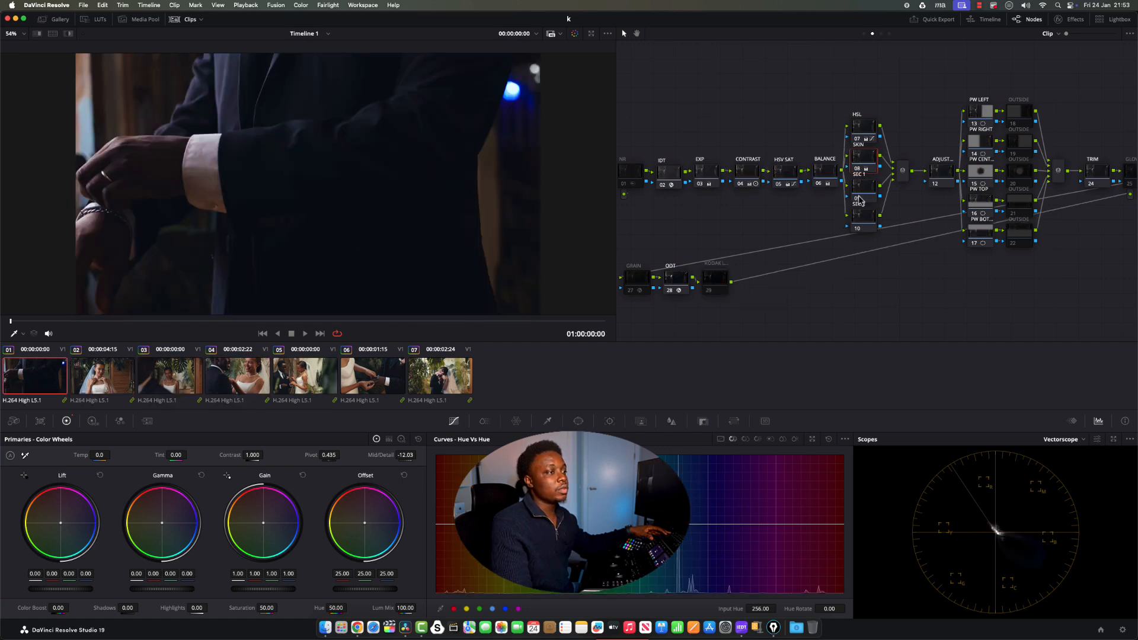
Step: Lower the white point of the custom curve slightly in clip 07's SEC 1 node, and ripple the change to clips 01 through 06
{"action": "left_click", "coordinate": [424, 380]}
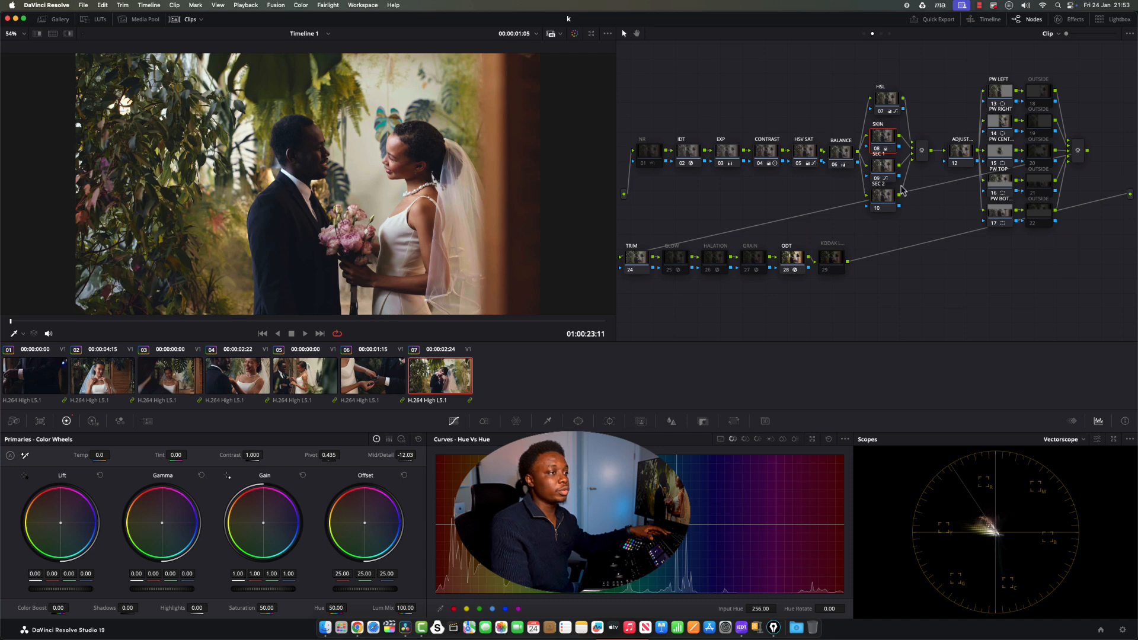
{"action": "left_click", "coordinate": [882, 166]}
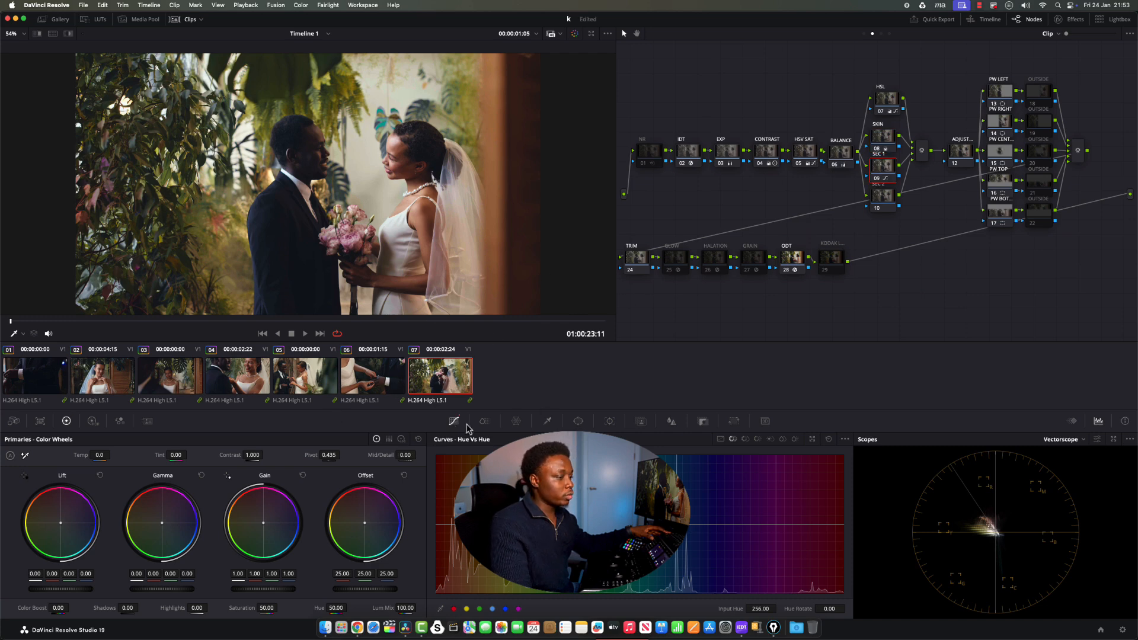
{"action": "left_click", "coordinate": [720, 439]}
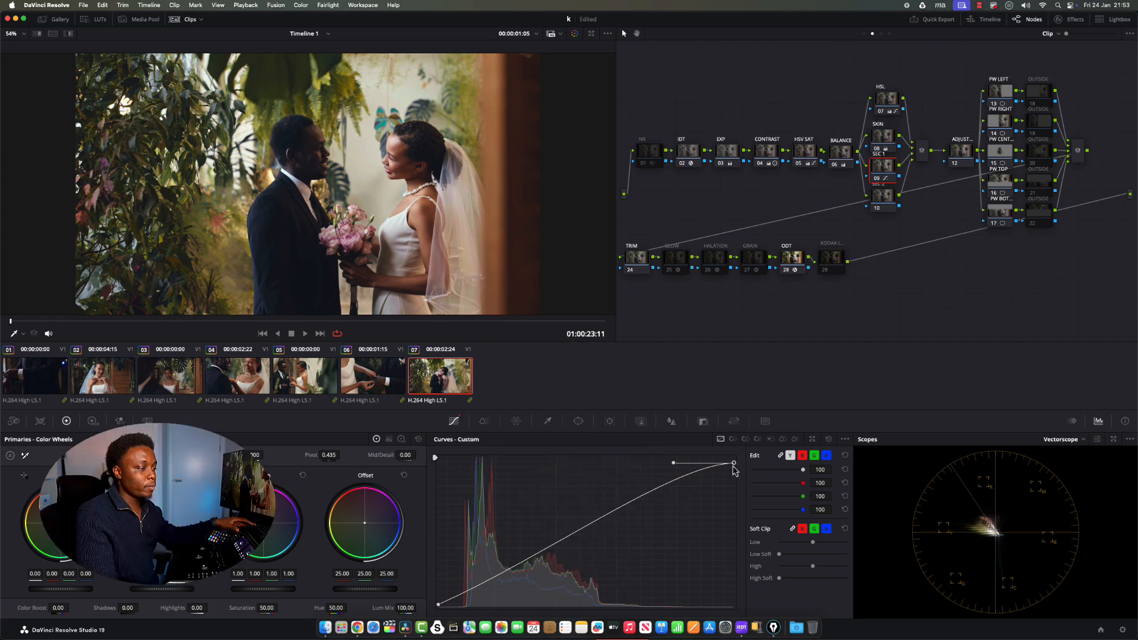
{"action": "left_click_drag", "start_coordinate": [734, 463], "coordinate": [738, 472]}
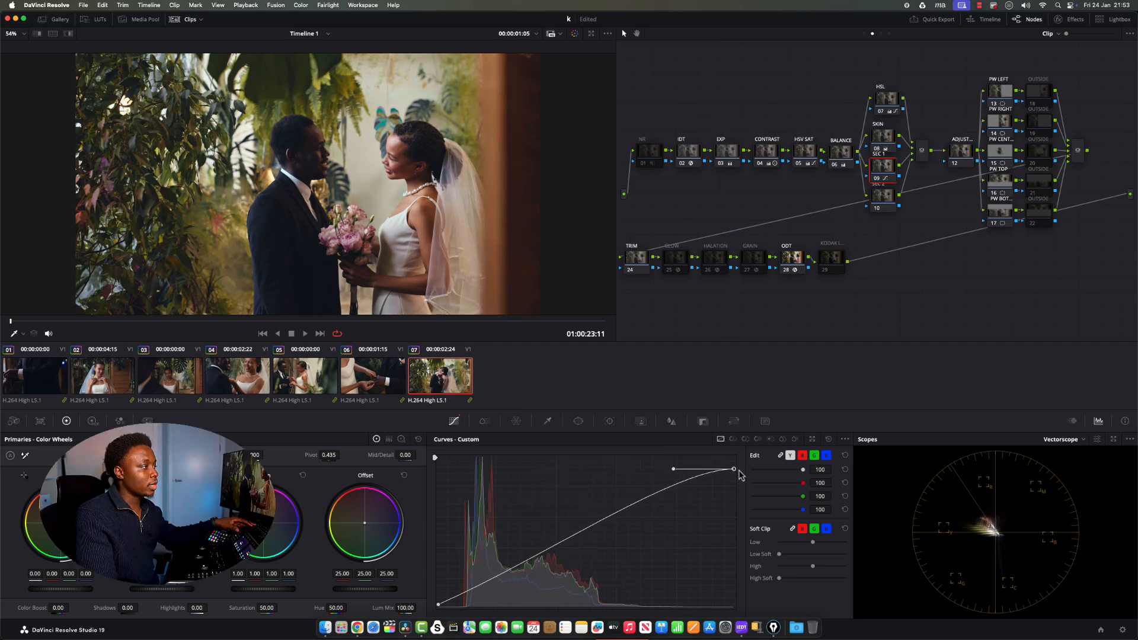
{"action": "left_click_drag", "start_coordinate": [375, 380], "coordinate": [39, 367]}
{"action": "left_click", "coordinate": [301, 5]}
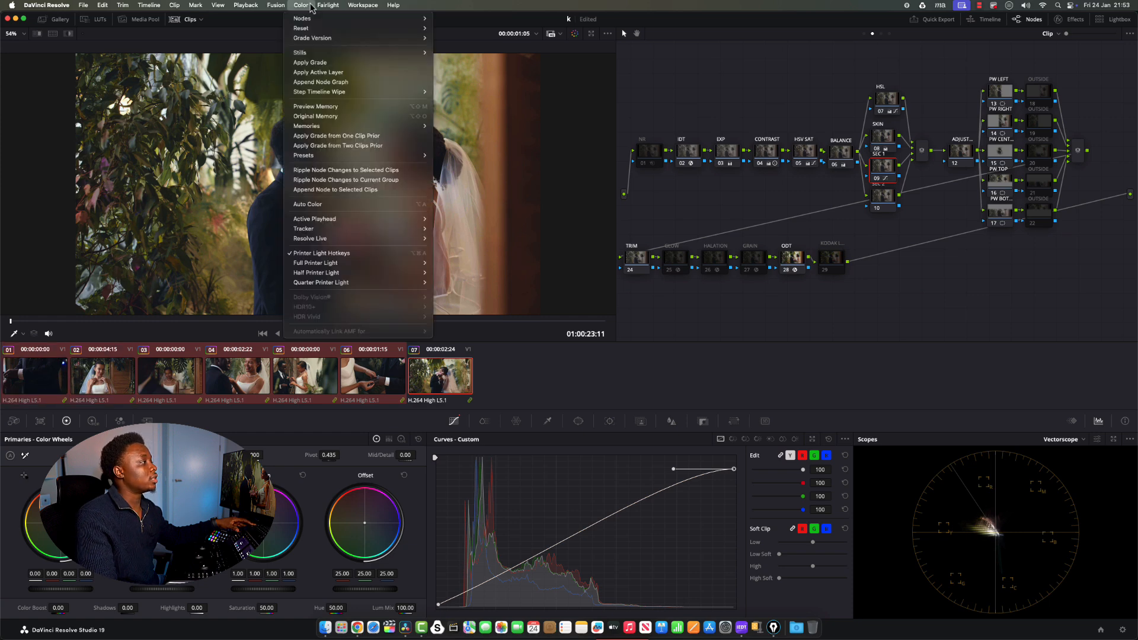
{"action": "left_click", "coordinate": [323, 171]}
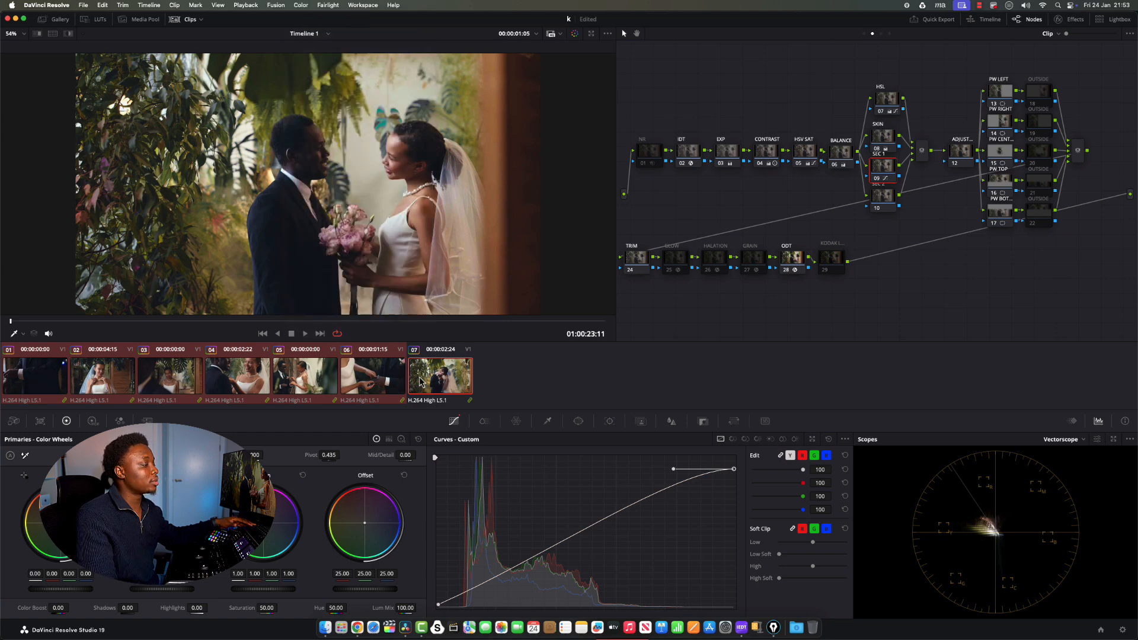
Step: Step back and forth through clips 01 to 06 to check the rippled SEC 1 curve and look for mismatched shots
{"action": "left_click", "coordinate": [379, 378]}
{"action": "key", "text": "Up"}
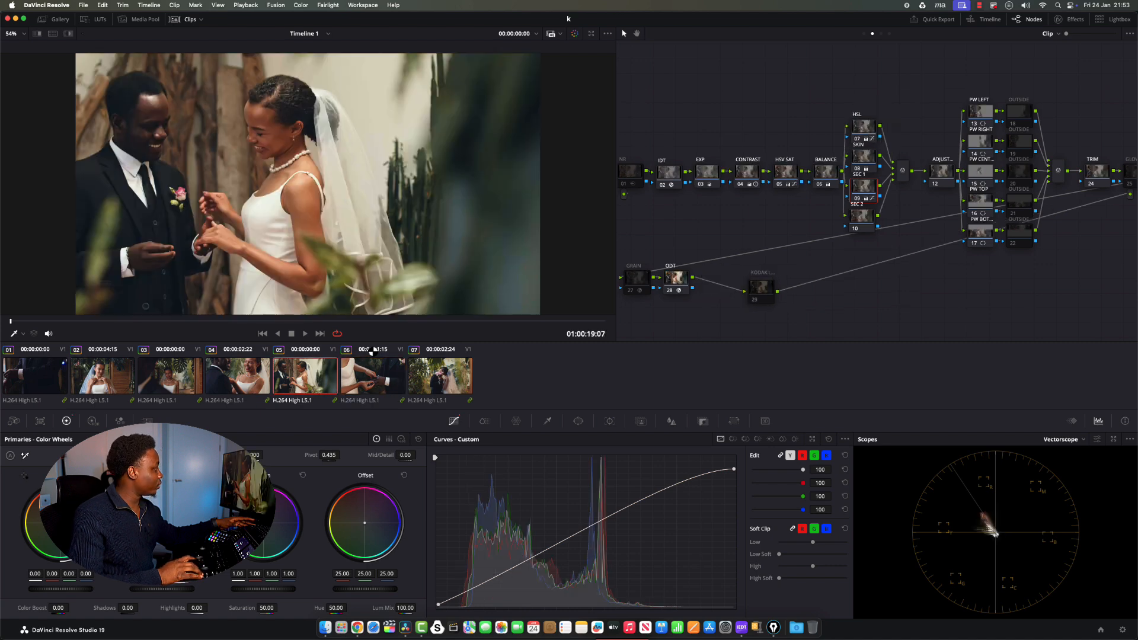
{"action": "key", "text": "Up"}
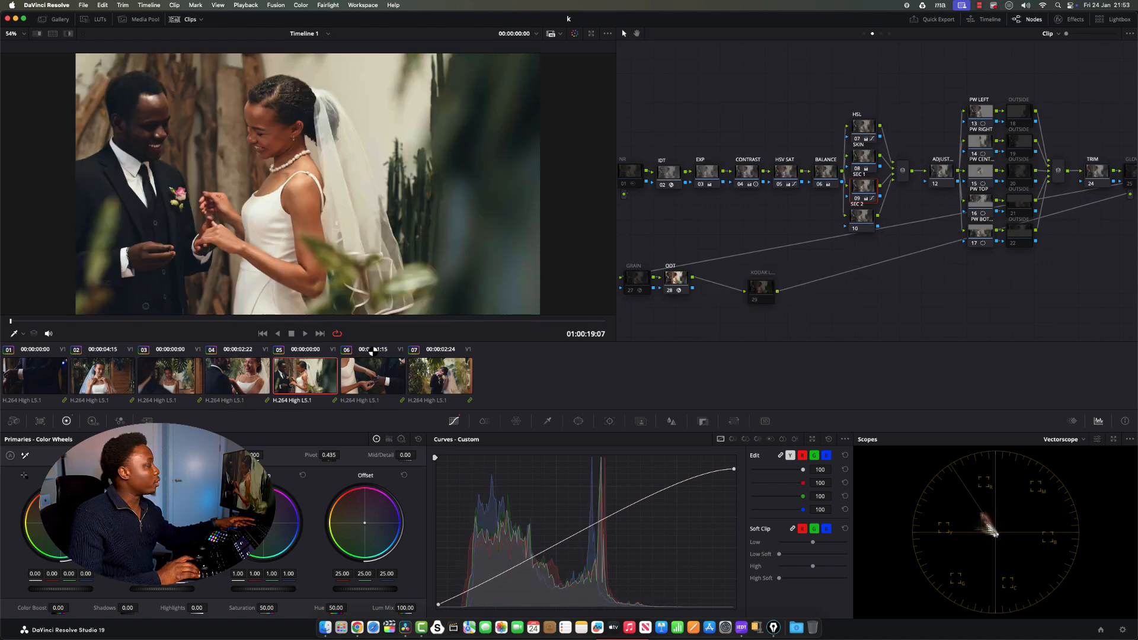
{"action": "key", "text": "Up"}
{"action": "key", "text": "Up"}
{"action": "key", "text": "Up"}
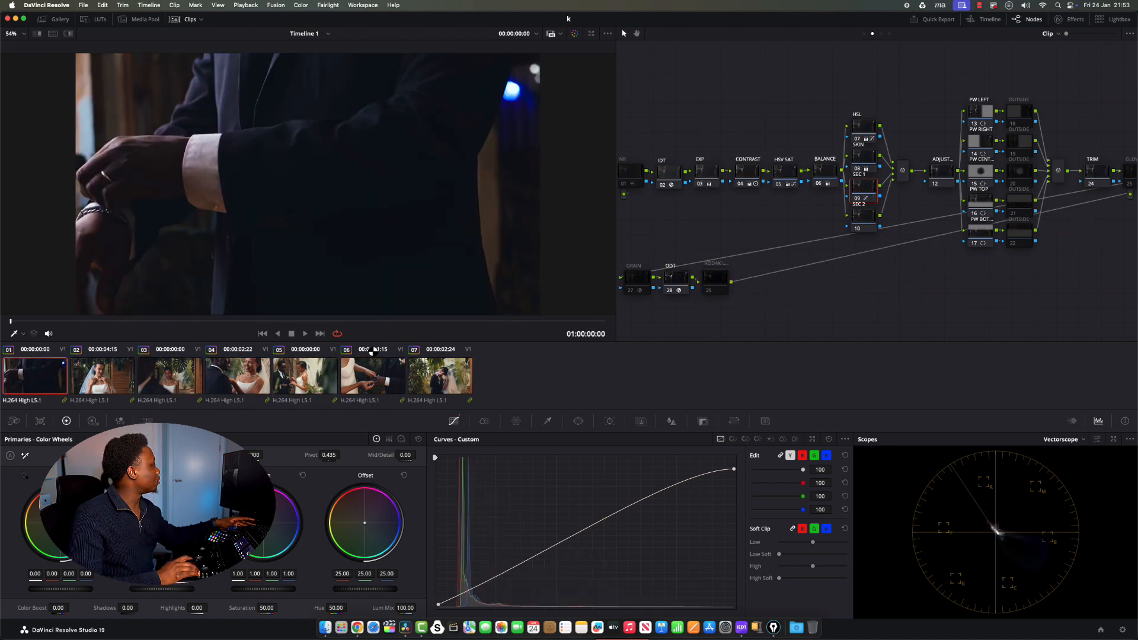
{"action": "key", "text": "Down"}
{"action": "key", "text": "Down"}
{"action": "key", "text": "Down"}
{"action": "key", "text": "Down"}
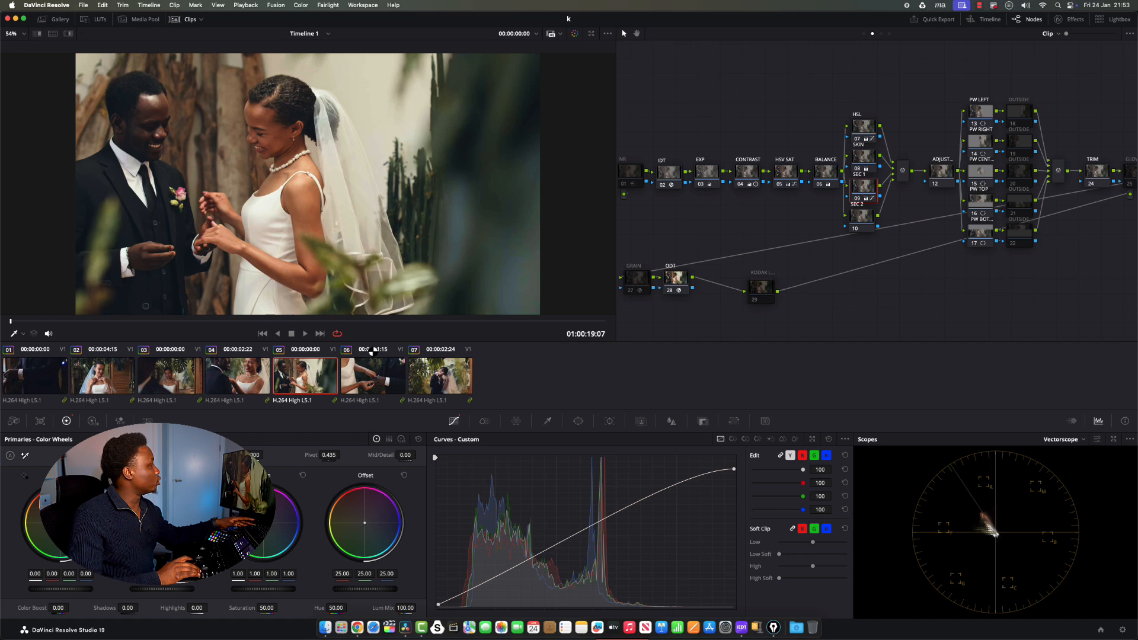
{"action": "key", "text": "Up"}
{"action": "key", "text": "Up"}
{"action": "key", "text": "Up"}
{"action": "key", "text": "Up"}
{"action": "key", "text": "Down"}
{"action": "key", "text": "Down"}
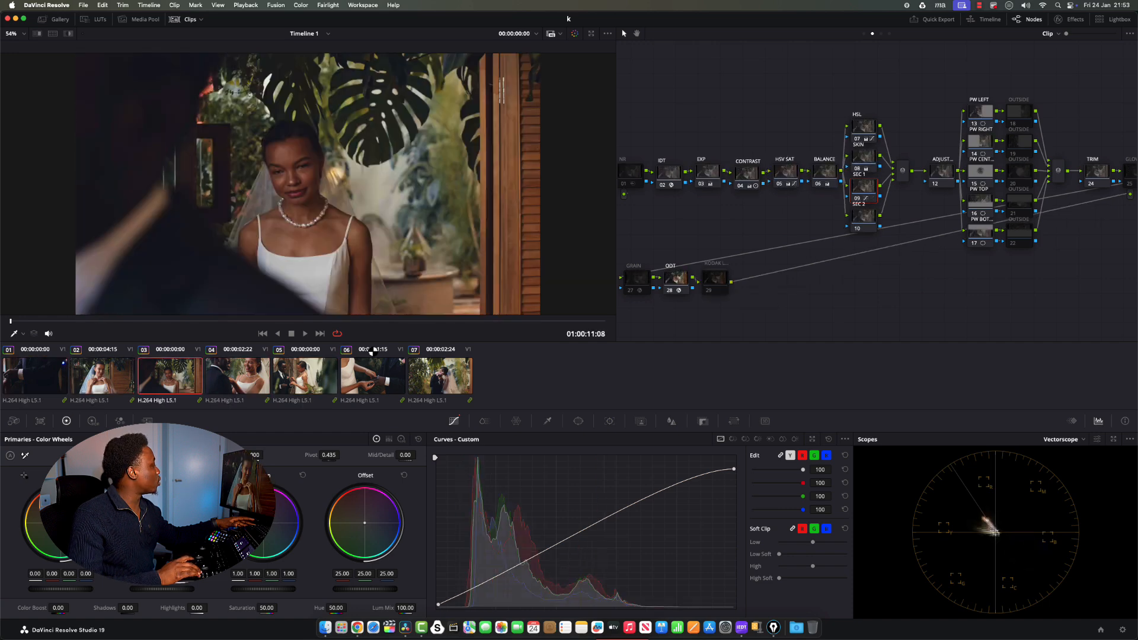
{"action": "key", "text": "Down"}
{"action": "key", "text": "Down"}
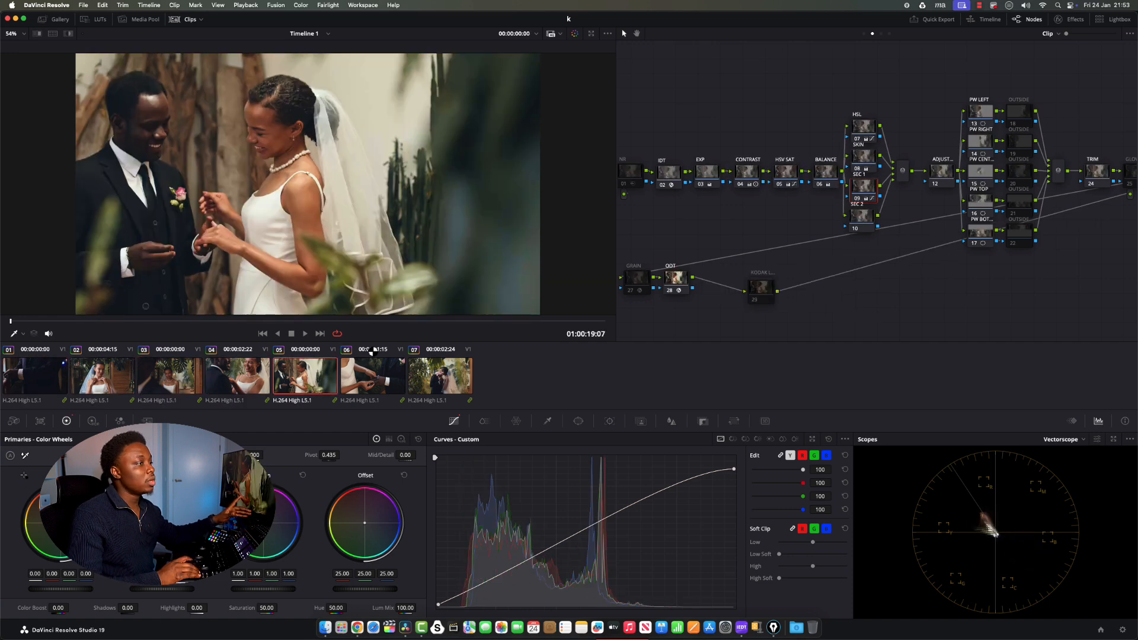
Step: Select clip 05's BALANCE node and compare the clip's color balance with clips 02, 03, 04 and 06
{"action": "key", "text": "alt+shift+semicolon"}
{"action": "key", "text": "alt+shift+semicolon"}
{"action": "key", "text": "alt+shift+semicolon"}
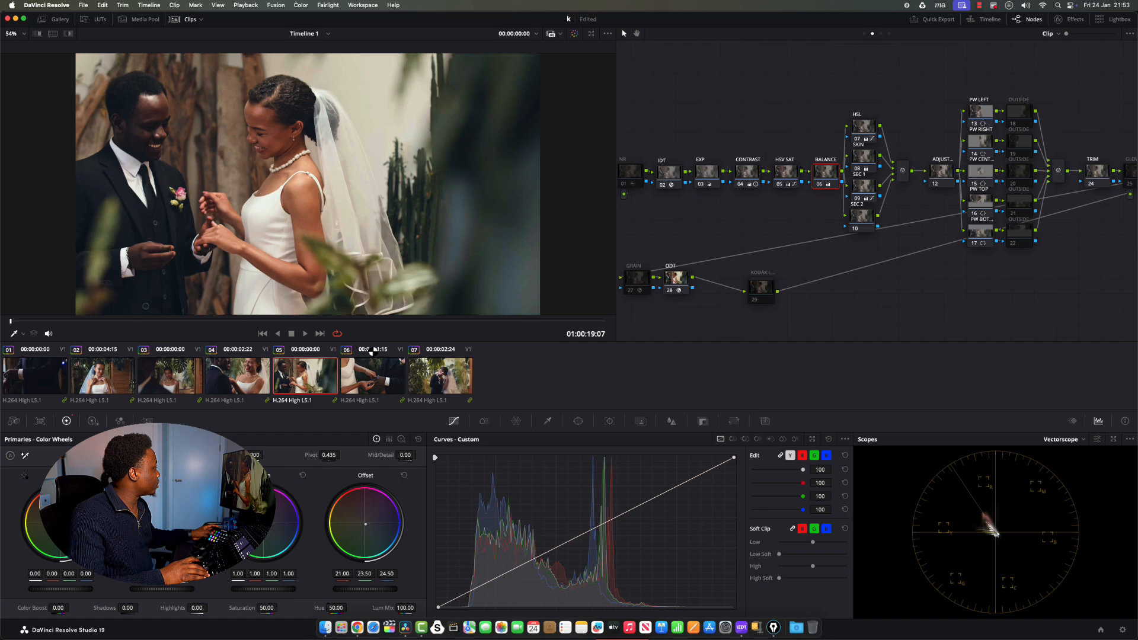
{"action": "key", "text": "Up"}
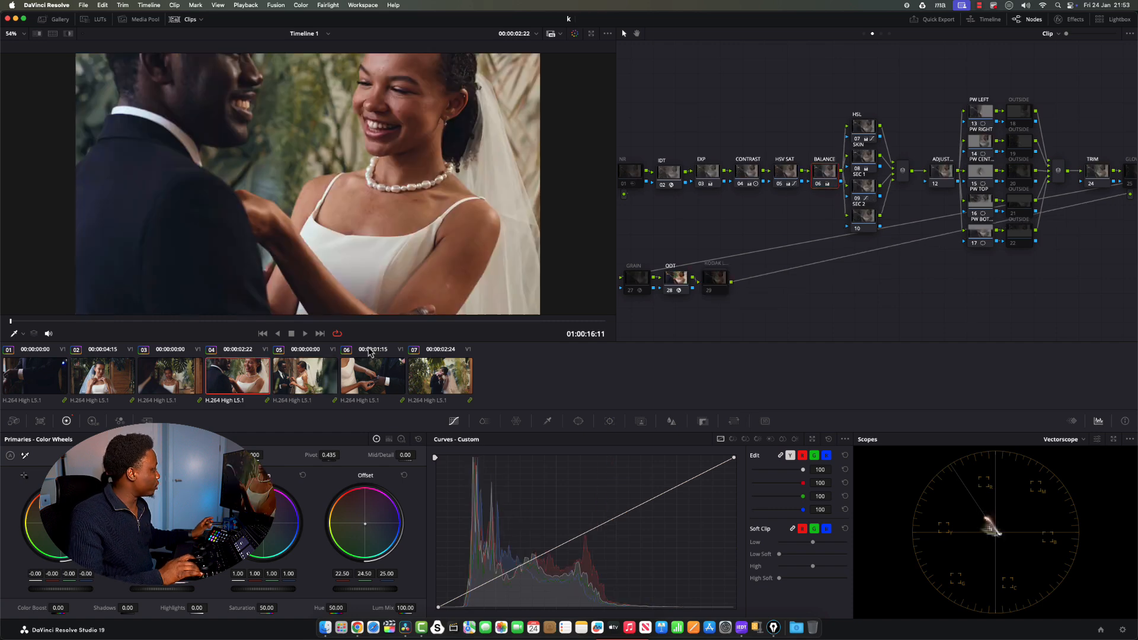
{"action": "key", "text": "Down"}
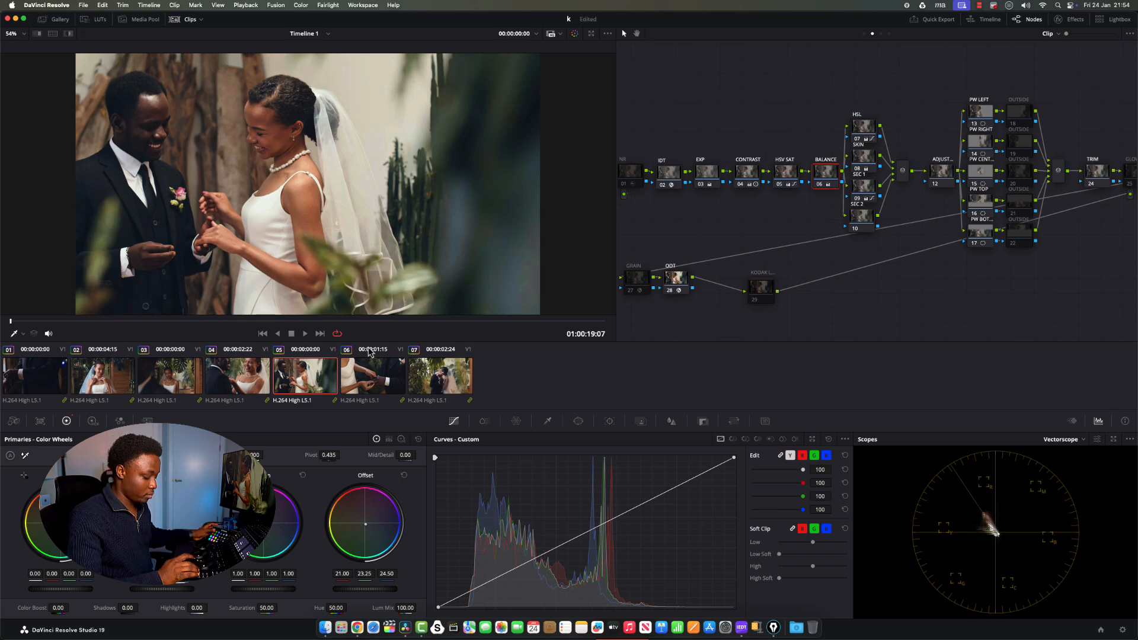
{"action": "key", "text": "Up"}
{"action": "key", "text": "Up"}
{"action": "key", "text": "Up"}
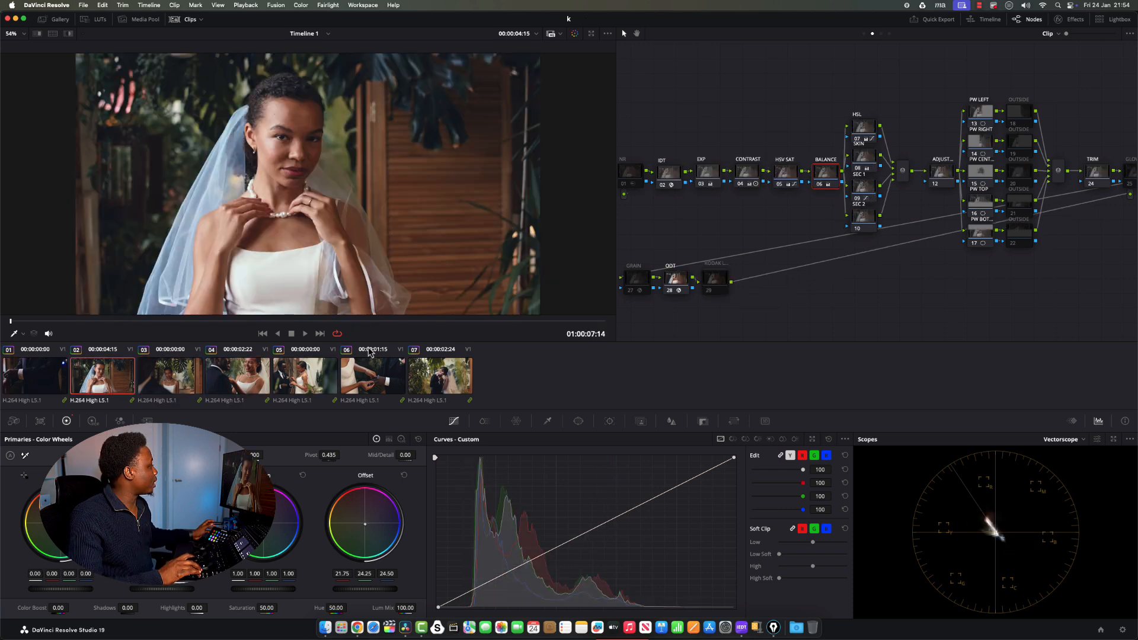
{"action": "key", "text": "Down"}
{"action": "key", "text": "Down"}
{"action": "key", "text": "Down"}
{"action": "key", "text": "Down"}
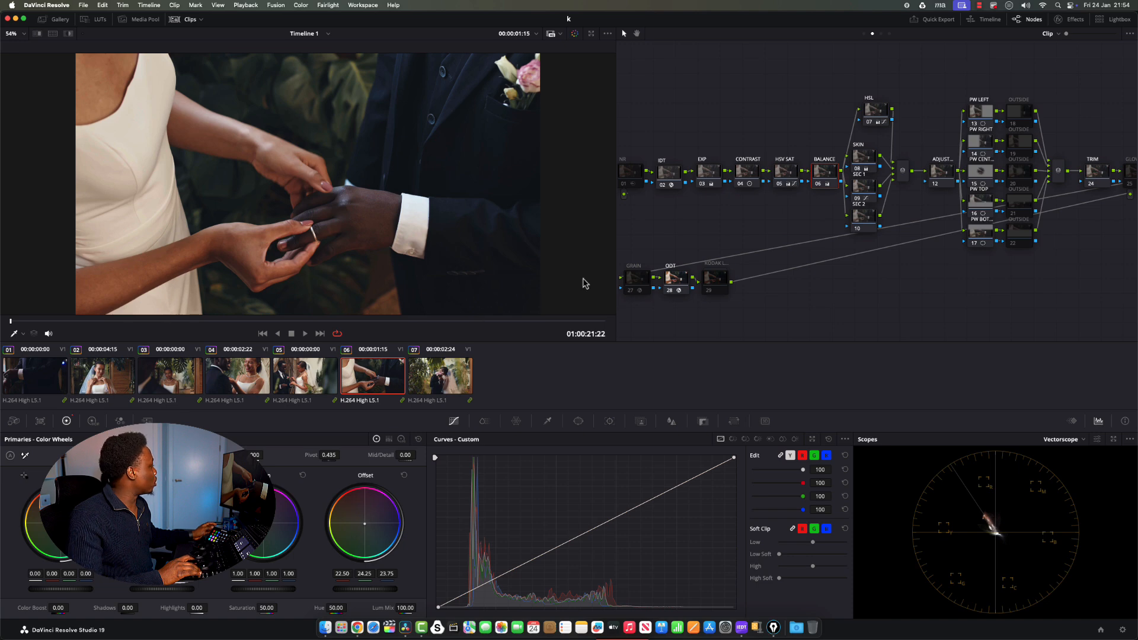
Step: Set the temperature to 370 in clip 07's ADJUST node and ripple the node change to the current group
{"action": "key", "text": "Down"}
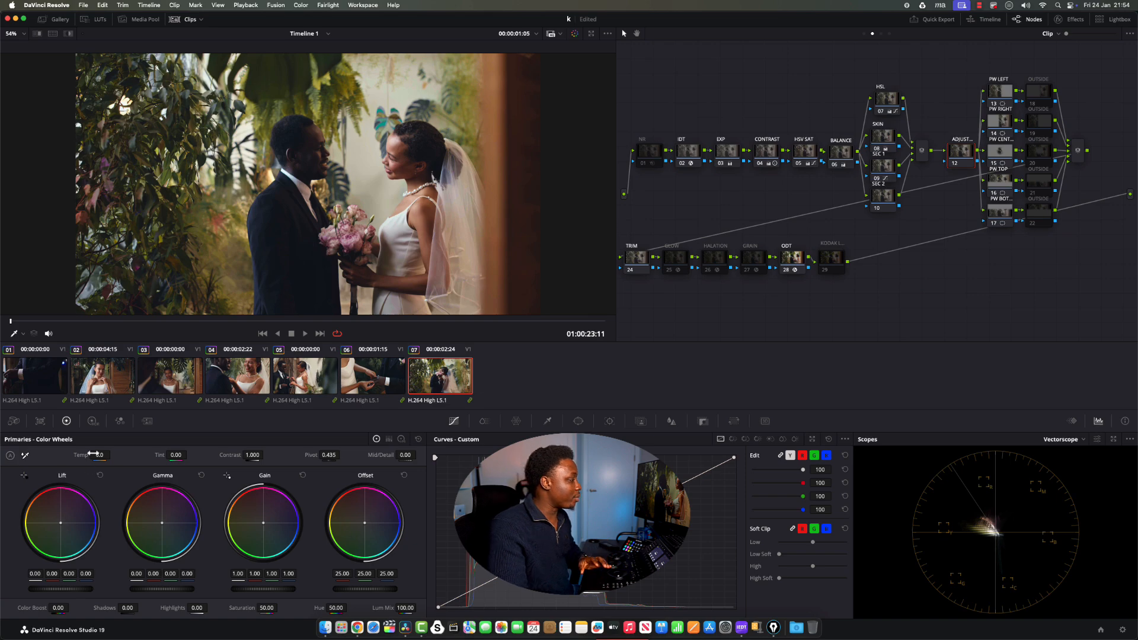
{"action": "left_click_drag", "start_coordinate": [113, 455], "coordinate": [112, 453]}
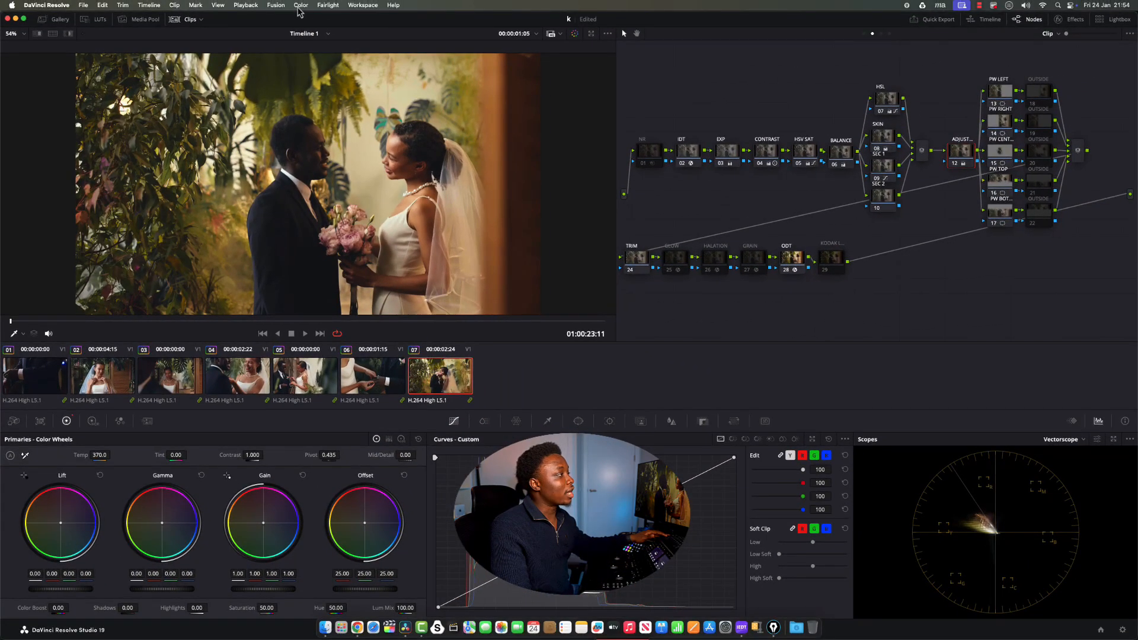
{"action": "left_click", "coordinate": [301, 5]}
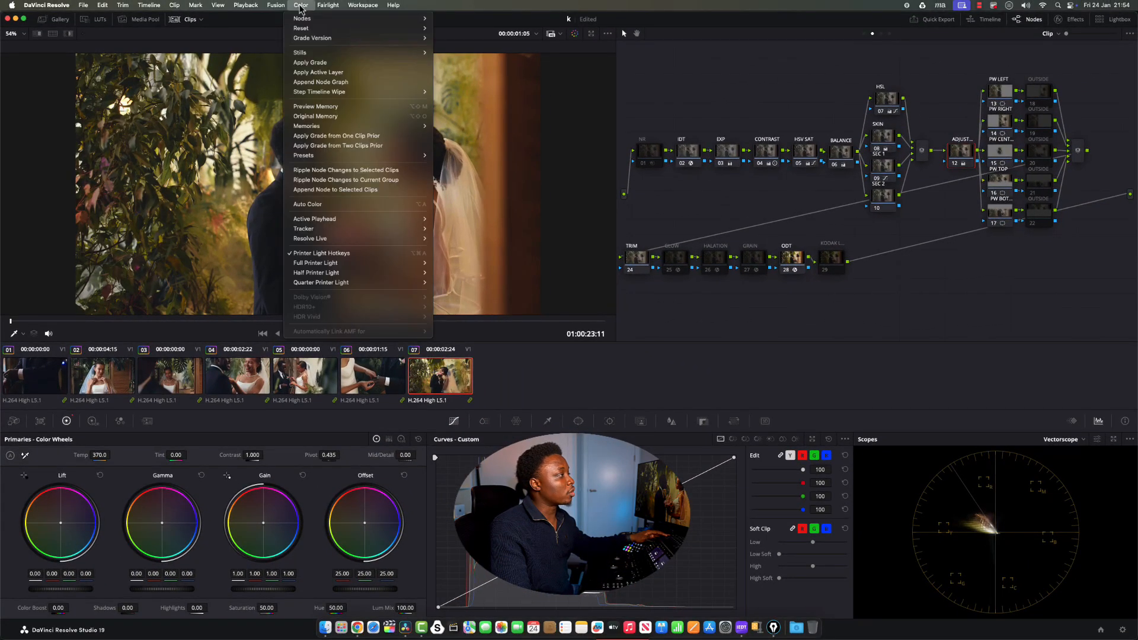
{"action": "left_click", "coordinate": [395, 181]}
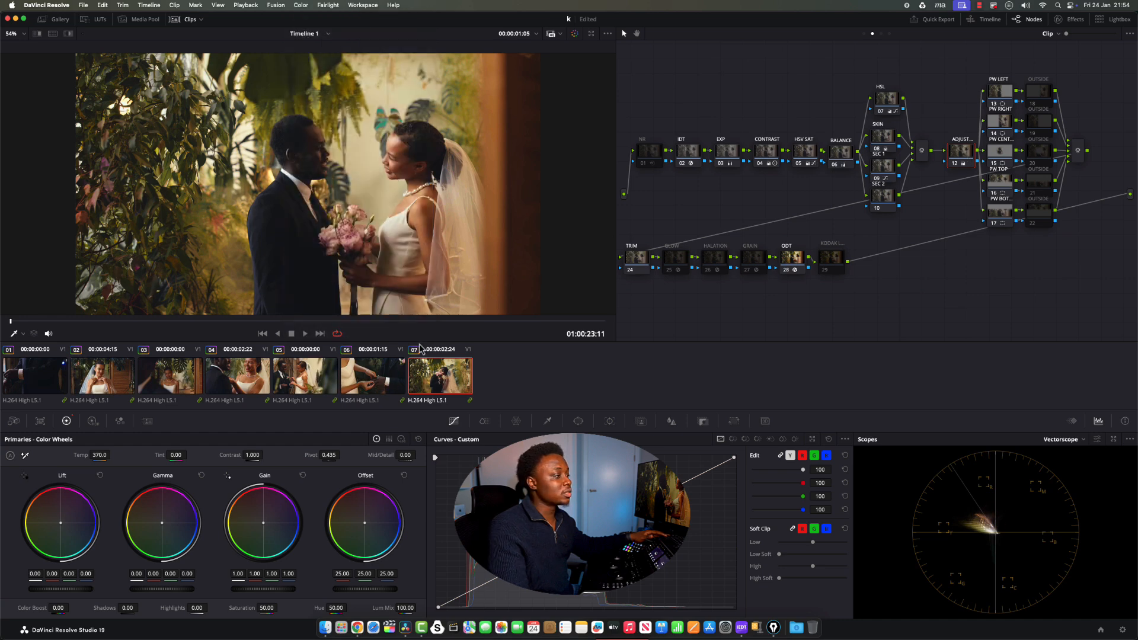
Step: Step back through the clips to clip 01 and forward to clip 07 to check the warmer ADJUST temperature
{"action": "left_click", "coordinate": [376, 376]}
{"action": "key", "text": "Up"}
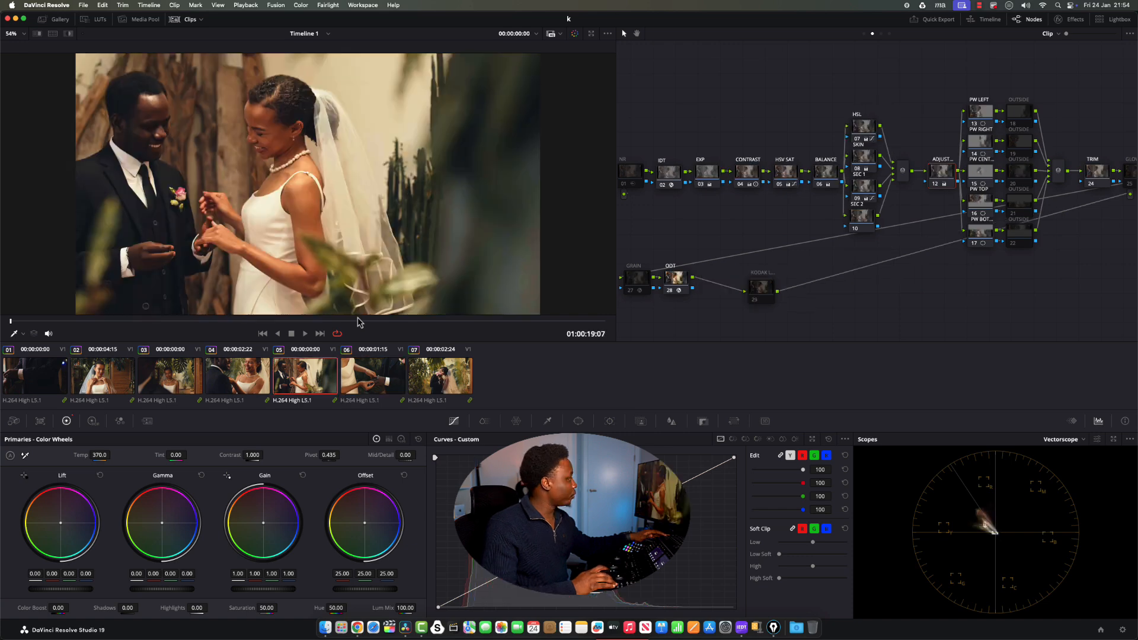
{"action": "key", "text": "Up"}
{"action": "key", "text": "Up"}
{"action": "key", "text": "Up"}
{"action": "key", "text": "Up"}
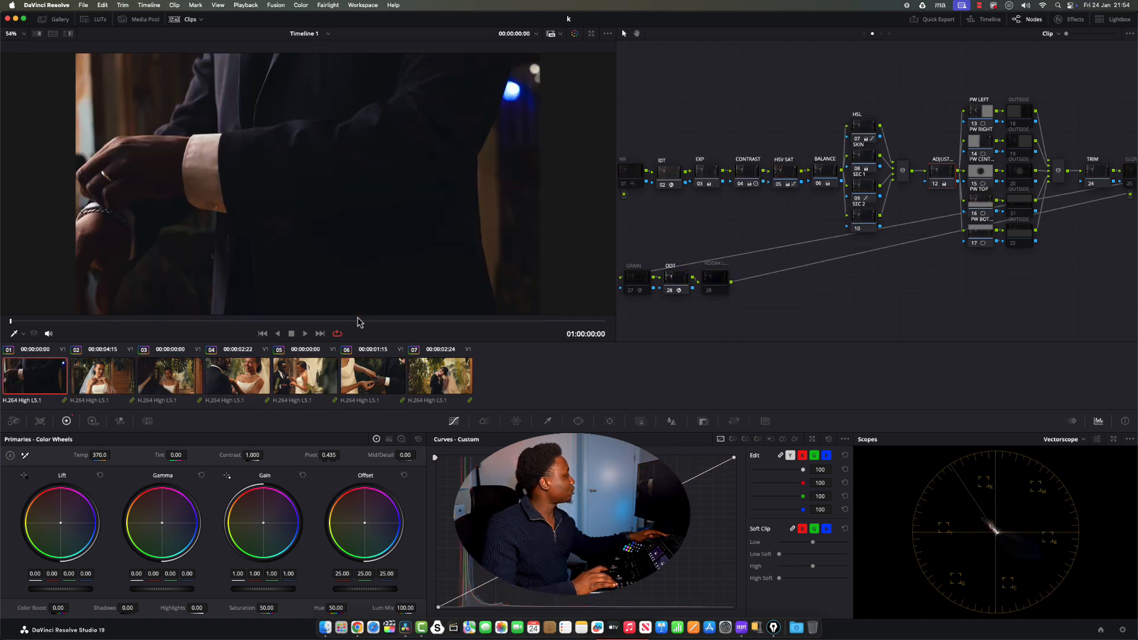
{"action": "key", "text": "Down"}
{"action": "key", "text": "Down"}
{"action": "key", "text": "Down"}
{"action": "key", "text": "Down"}
{"action": "key", "text": "Down"}
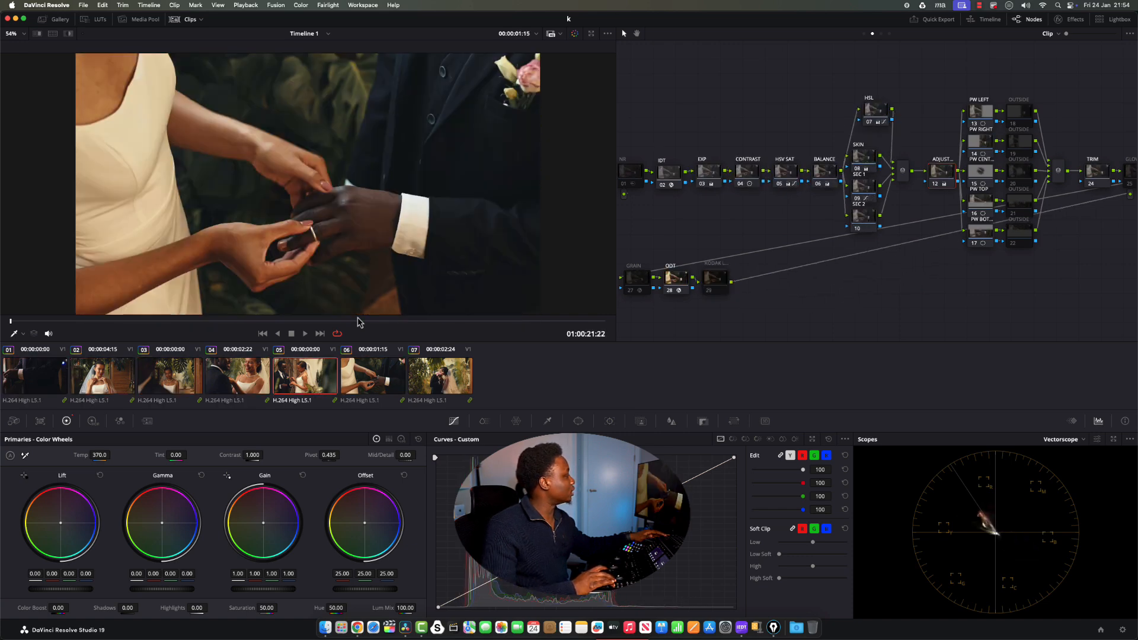
{"action": "key", "text": "Down"}
{"action": "key", "text": "Up"}
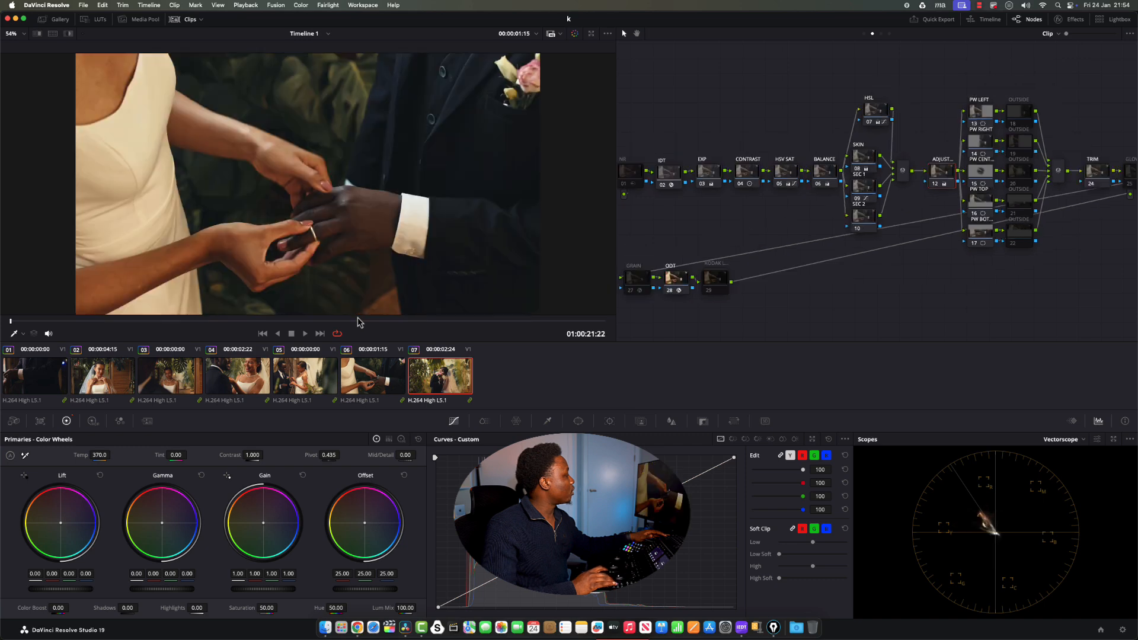
Step: Go back to clip 05 and step through its nodes to the EXP node
{"action": "key", "text": "Up"}
{"action": "key", "text": "shift+semicolon"}
{"action": "key", "text": "shift+semicolon"}
{"action": "key", "text": "shift+semicolon"}
{"action": "key", "text": "shift+semicolon"}
{"action": "key", "text": "shift+semicolon"}
{"action": "key", "text": "shift+semicolon"}
{"action": "key", "text": "shift+semicolon"}
{"action": "key", "text": "shift+semicolon"}
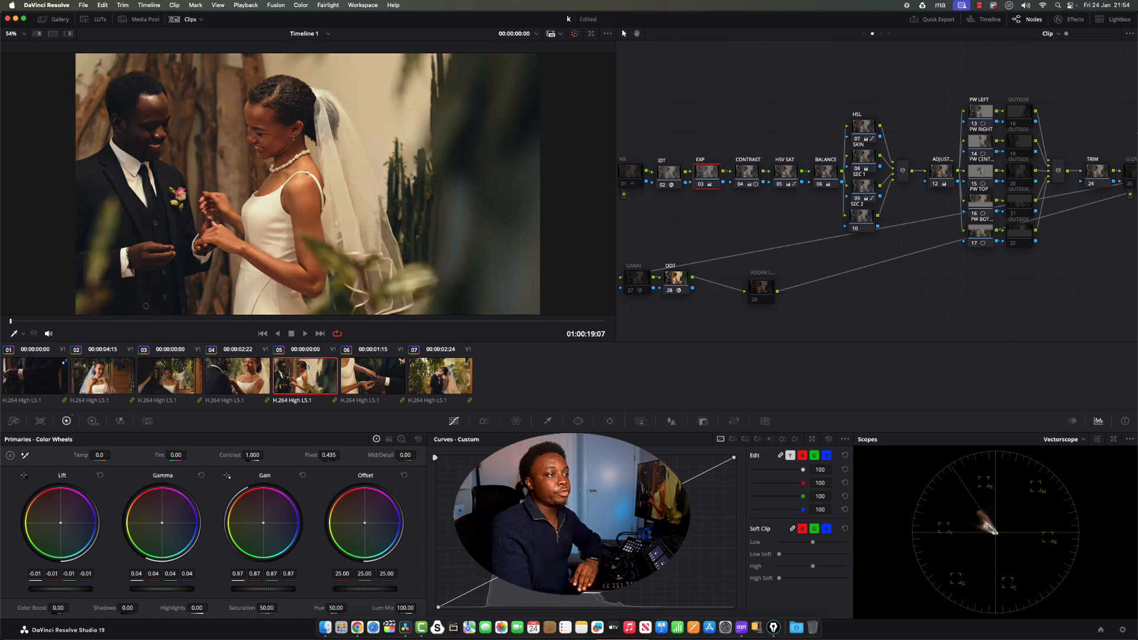
Step: Place clip 05's PW CENTER circle window over the couple, with aspect about 75, pan about 44 and softness about 20
{"action": "left_click", "coordinate": [979, 175]}
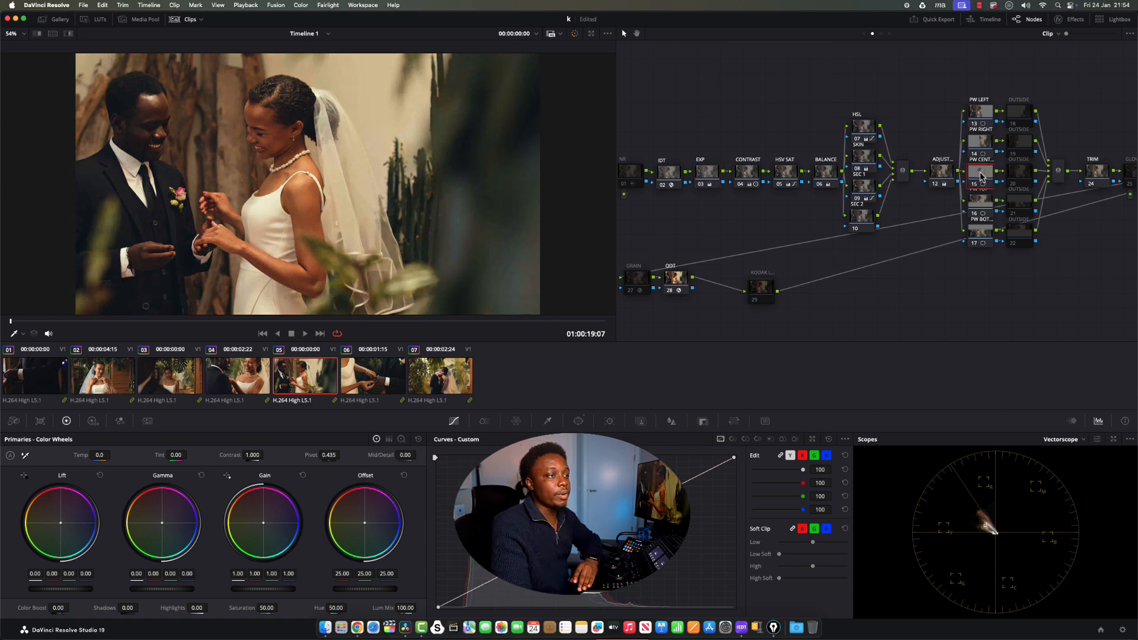
{"action": "left_click", "coordinate": [578, 420]}
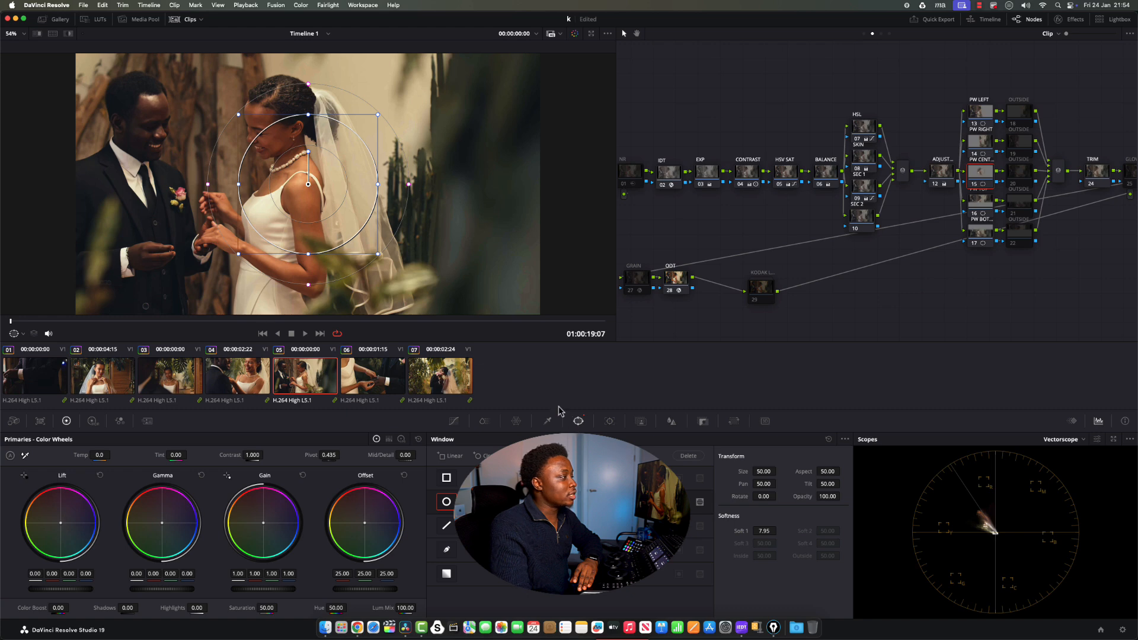
{"action": "left_click_drag", "start_coordinate": [300, 209], "coordinate": [179, 198]}
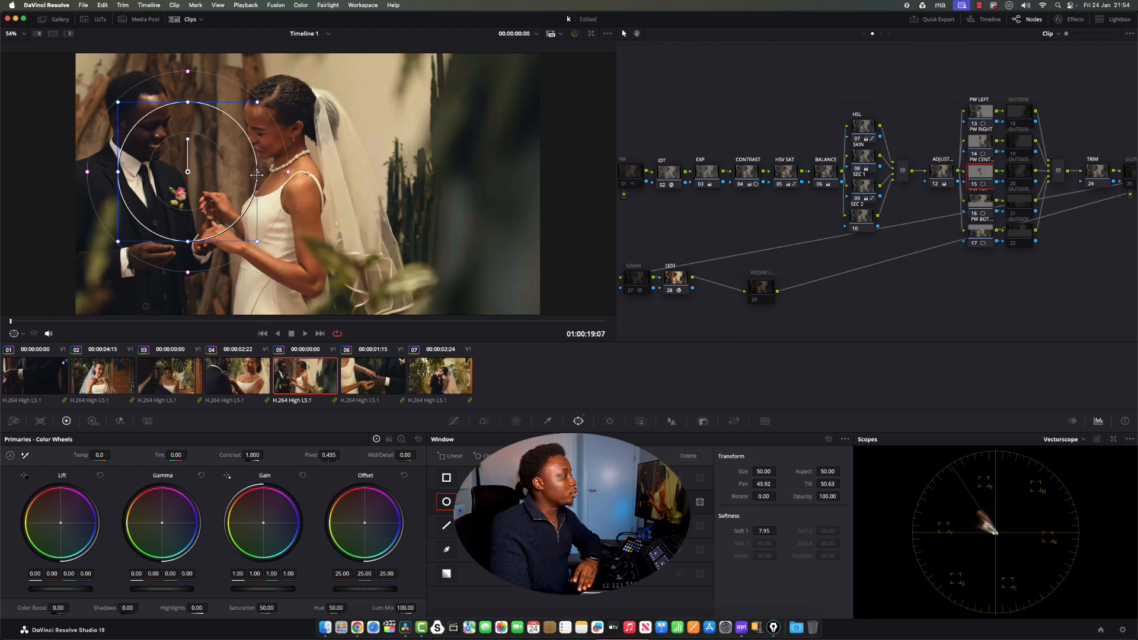
{"action": "left_click_drag", "start_coordinate": [256, 174], "coordinate": [329, 171]}
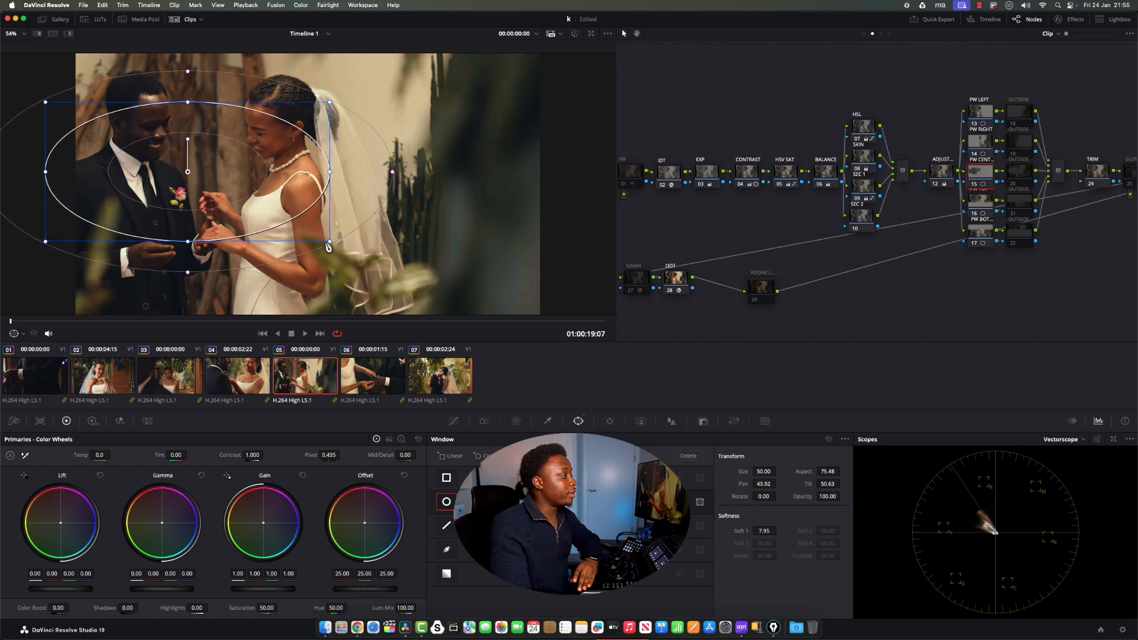
{"action": "left_click_drag", "start_coordinate": [328, 246], "coordinate": [370, 260]}
{"action": "left_click_drag", "start_coordinate": [433, 173], "coordinate": [527, 172]}
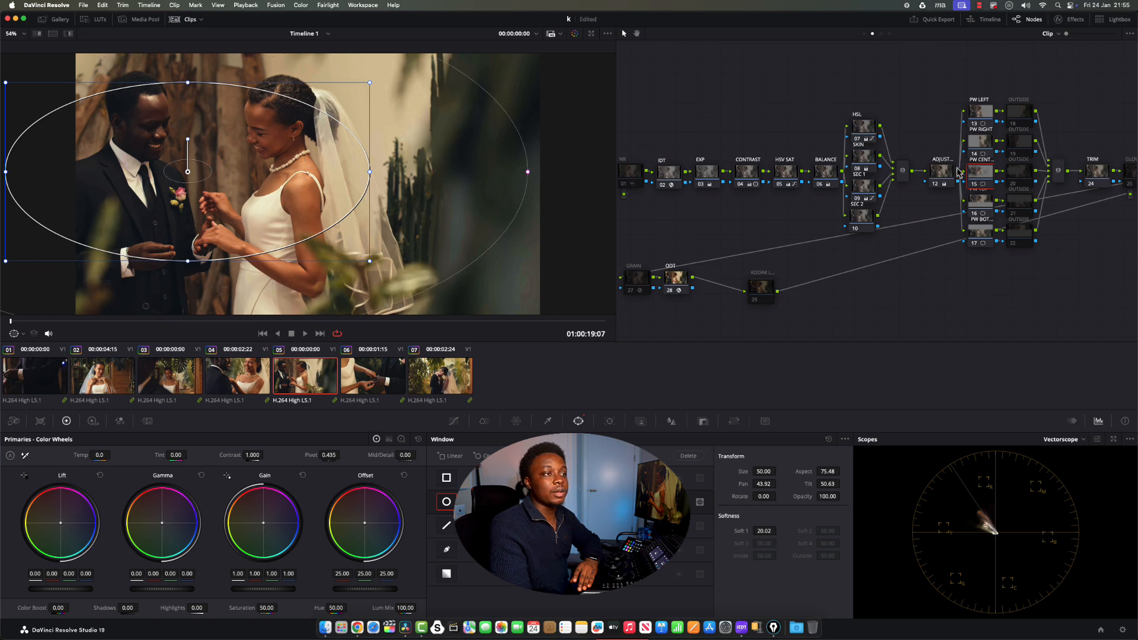
Step: Lower the gamma to -0.05 in the OUTSIDE node after clip 05's PW CENTER and compare it on and off, including full screen
{"action": "left_click", "coordinate": [1019, 179]}
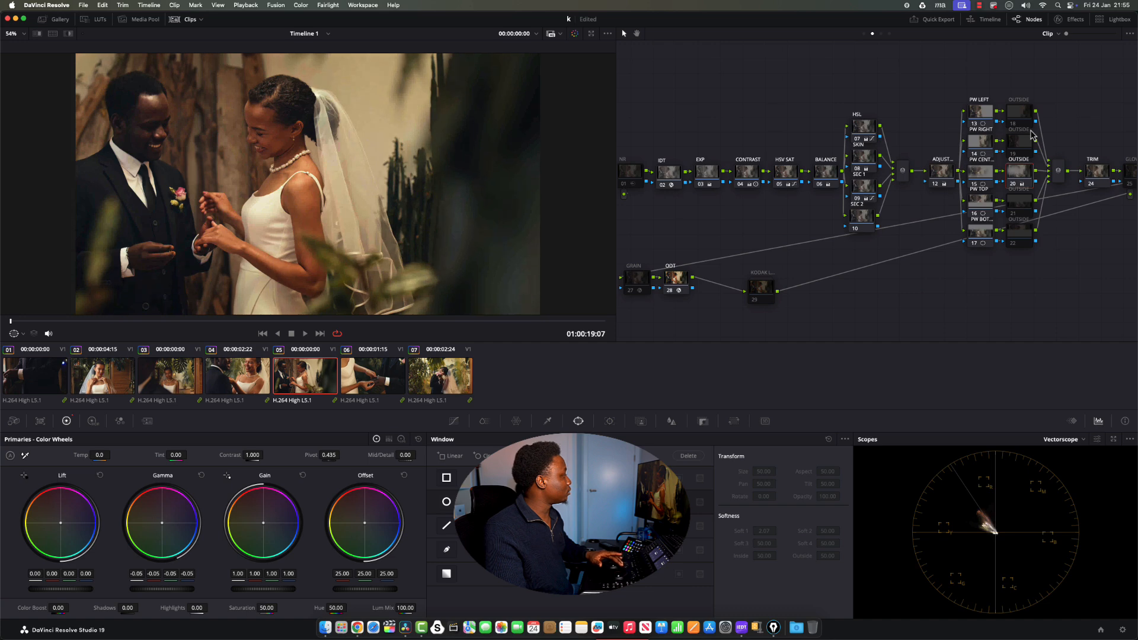
{"action": "key", "text": "super+d"}
{"action": "key", "text": "super+d"}
{"action": "key", "text": "super+d"}
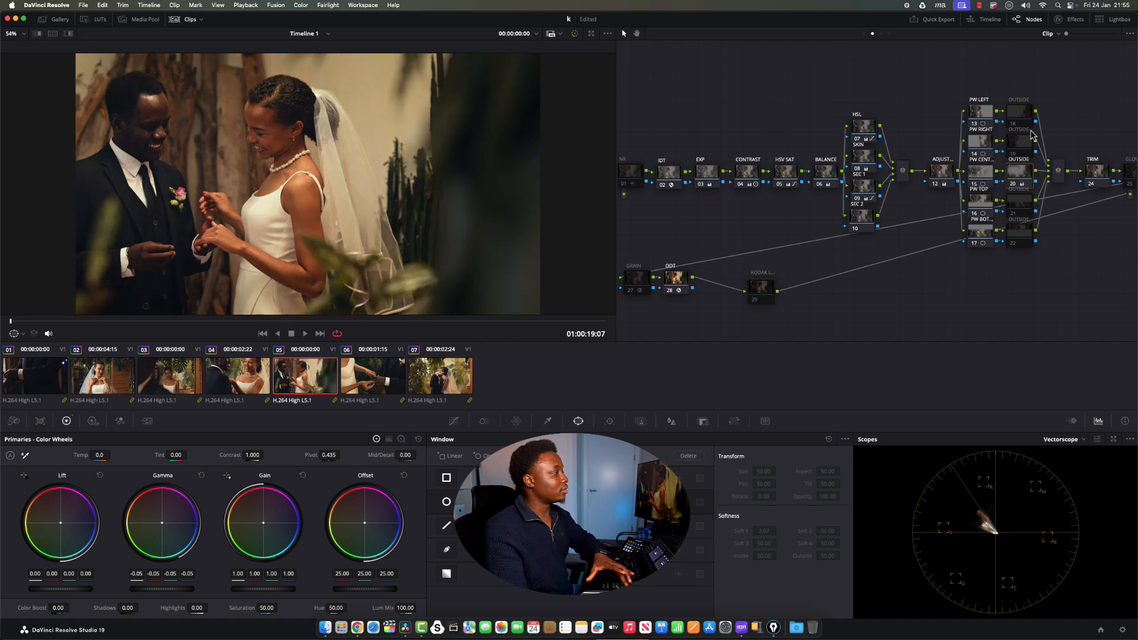
{"action": "key", "text": "alt+f"}
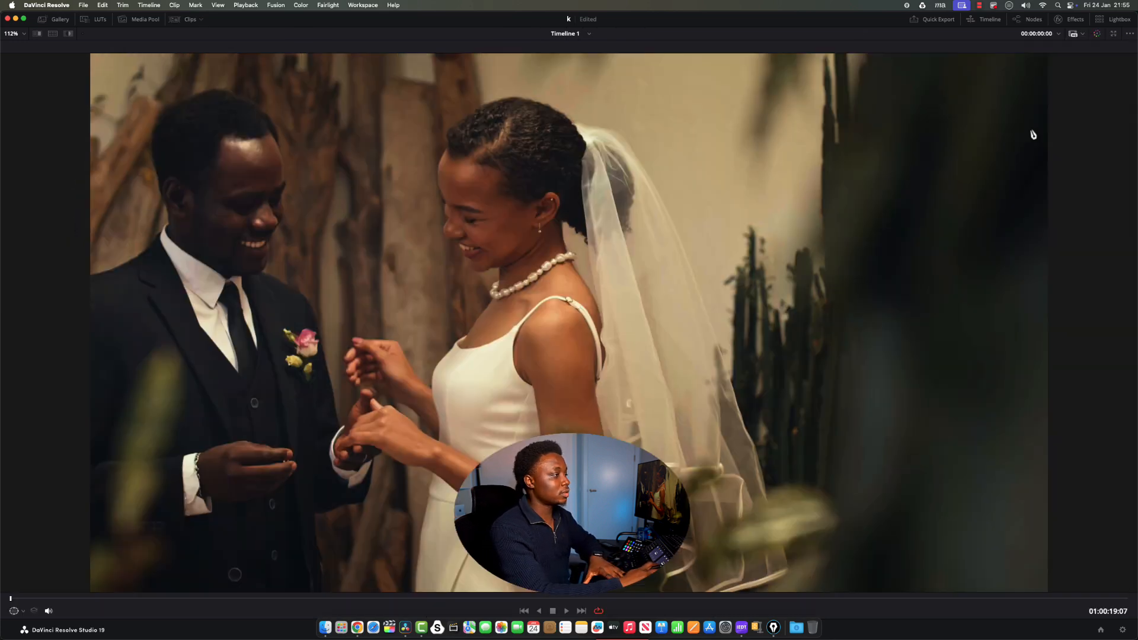
{"action": "key", "text": "super+d"}
{"action": "key", "text": "alt+f"}
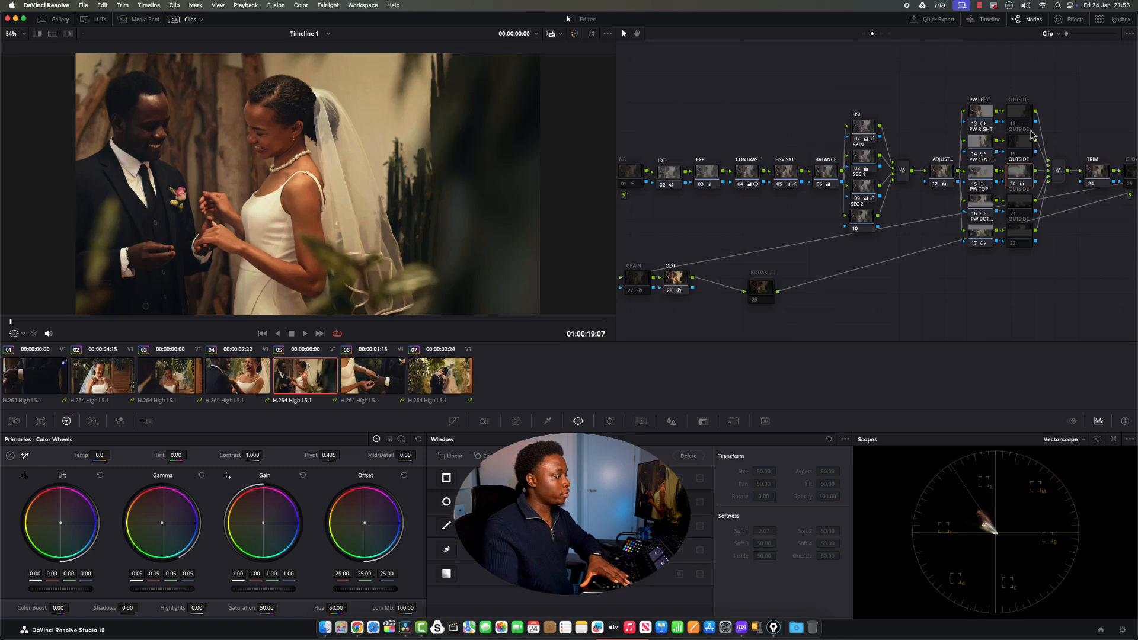
Step: In clip 04, enable the OUTSIDE node after PW CENTER and enlarge and widen the circle window around the couple's faces
{"action": "key", "text": "Up"}
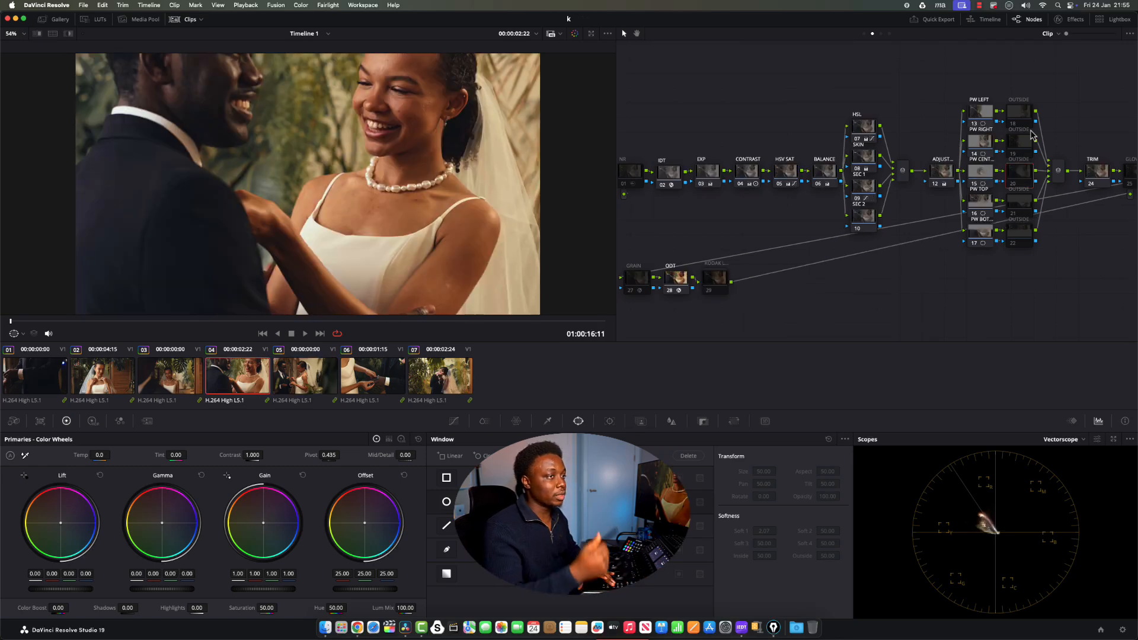
{"action": "key", "text": "super+d"}
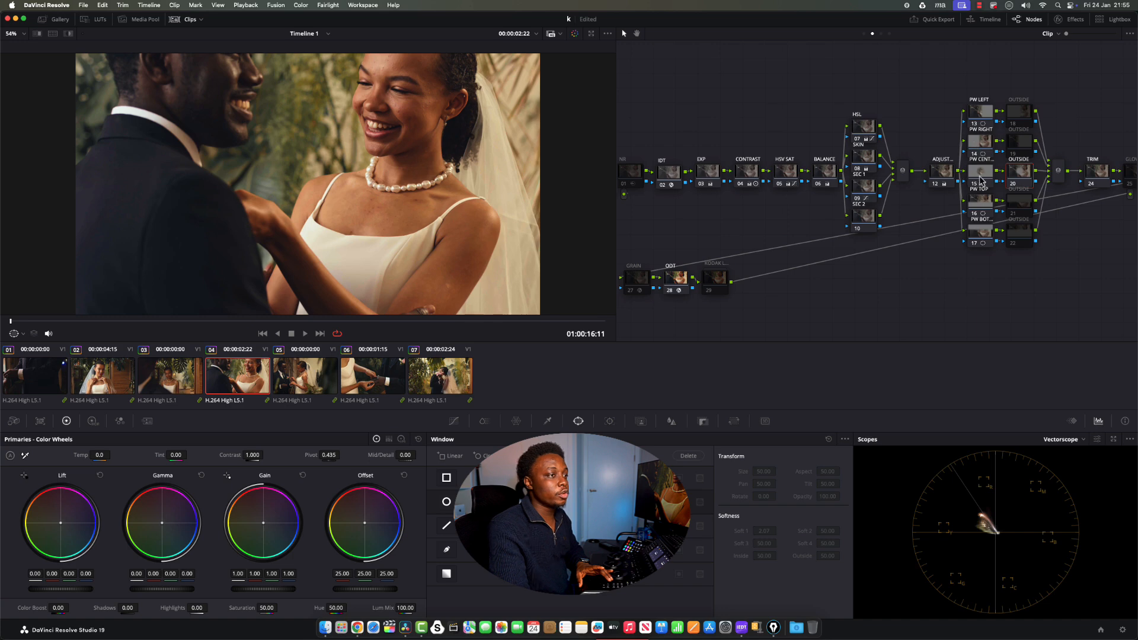
{"action": "left_click", "coordinate": [979, 177]}
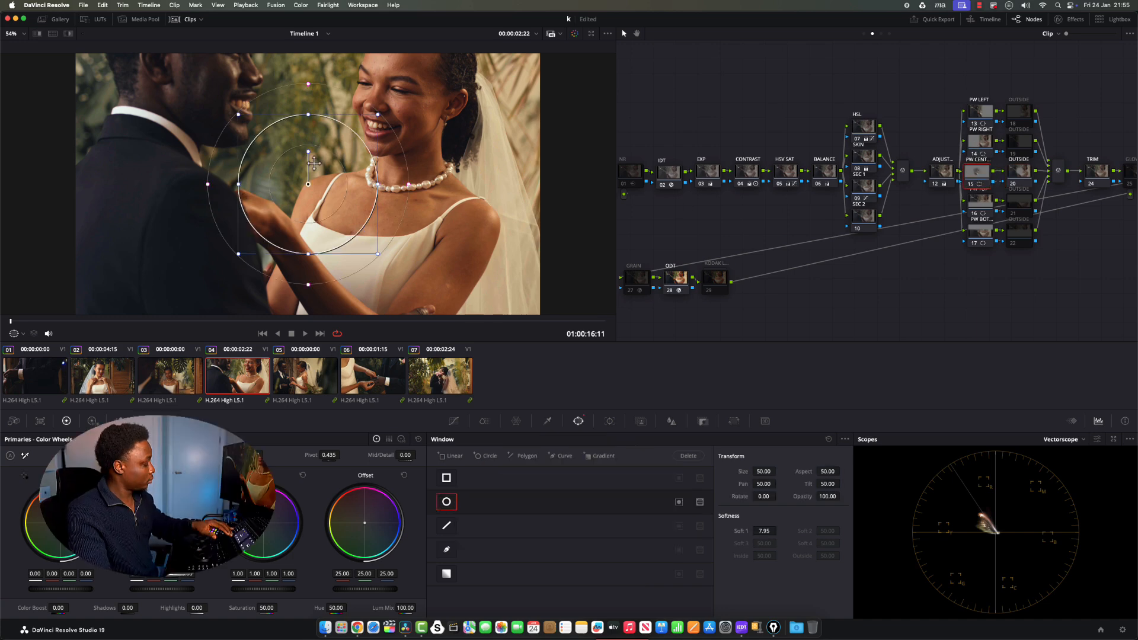
{"action": "scroll", "coordinate": [313, 161], "scroll_direction": "down", "scroll_amount": 3}
{"action": "left_click_drag", "start_coordinate": [309, 184], "coordinate": [429, 128]}
{"action": "left_click_drag", "start_coordinate": [280, 174], "coordinate": [280, 200]}
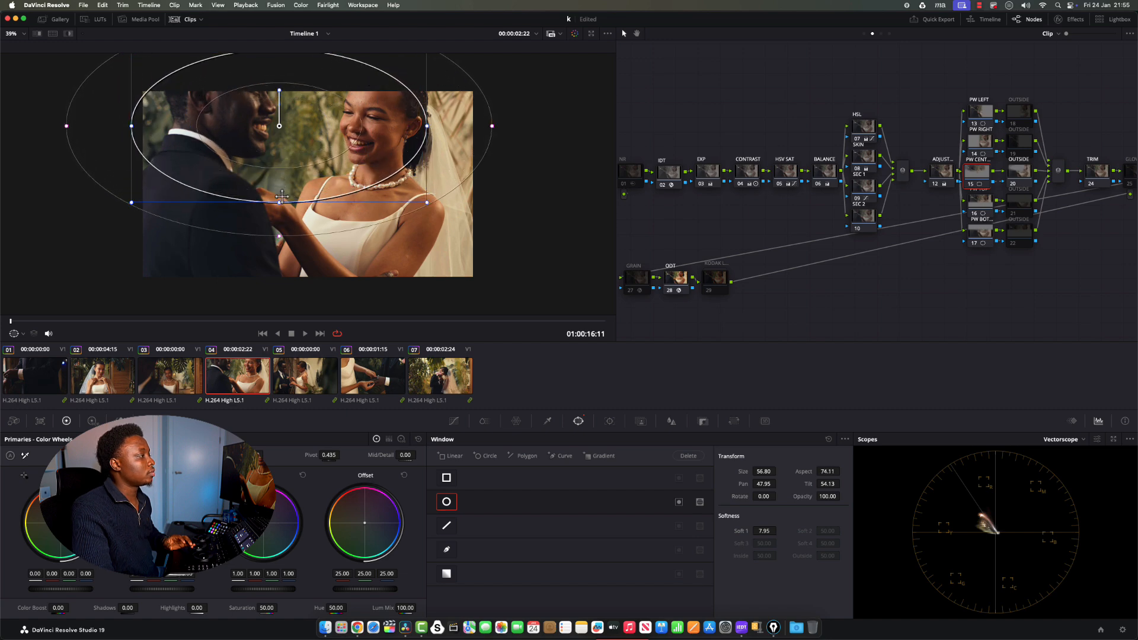
{"action": "left_click_drag", "start_coordinate": [350, 148], "coordinate": [380, 151]}
{"action": "left_click_drag", "start_coordinate": [309, 203], "coordinate": [310, 216]}
Step: Darken the surroundings of the faces in clip 04's center OUTSIDE node and compare the node on and off
{"action": "left_click", "coordinate": [1019, 176]}
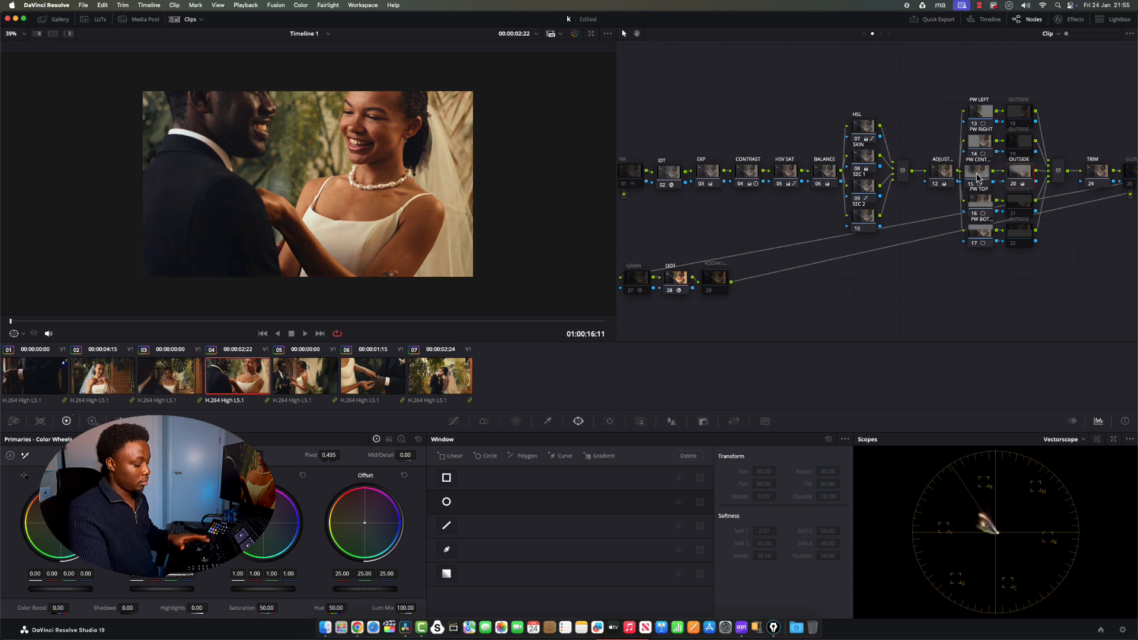
{"action": "key", "text": "super+d"}
{"action": "key", "text": "super+d"}
{"action": "key", "text": "super+d"}
{"action": "key", "text": "super+d"}
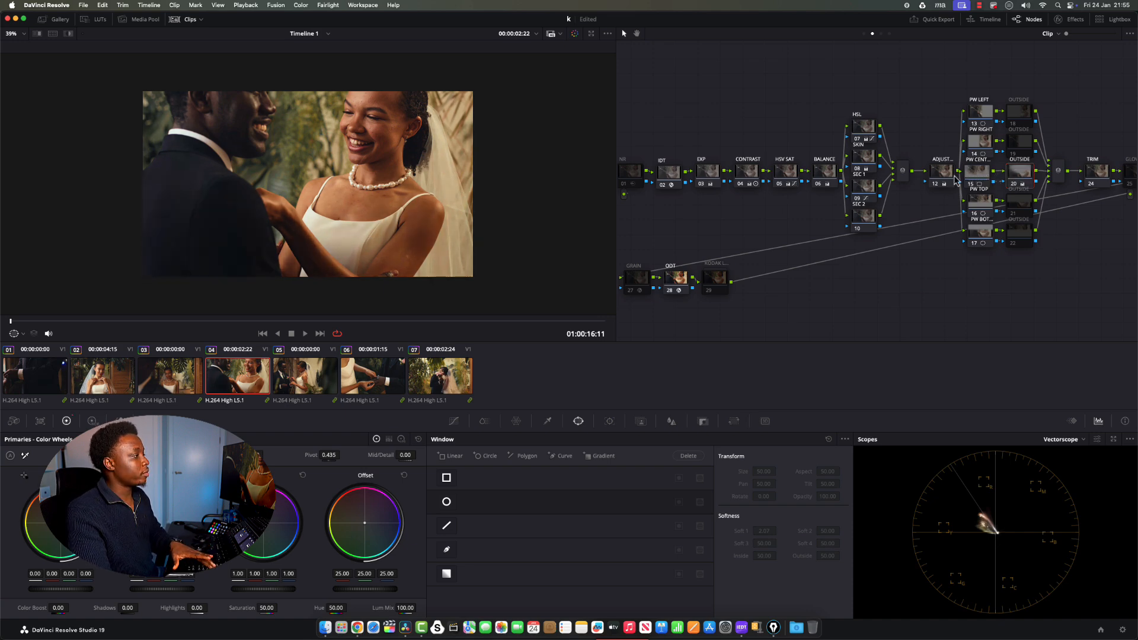
{"action": "scroll", "coordinate": [320, 199], "scroll_direction": "up", "scroll_amount": 3}
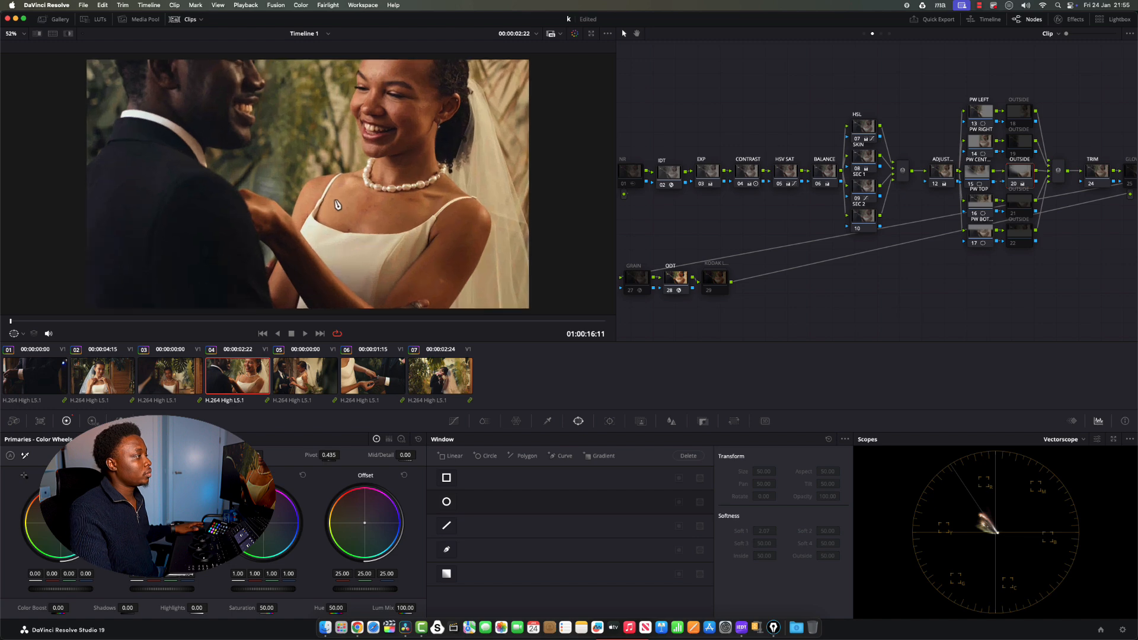
Step: Fit clip 03's PW CENTER circle window around the couple, rotated about 14 and widened, and darken its surroundings in the OUTSIDE node
{"action": "left_click", "coordinate": [168, 378]}
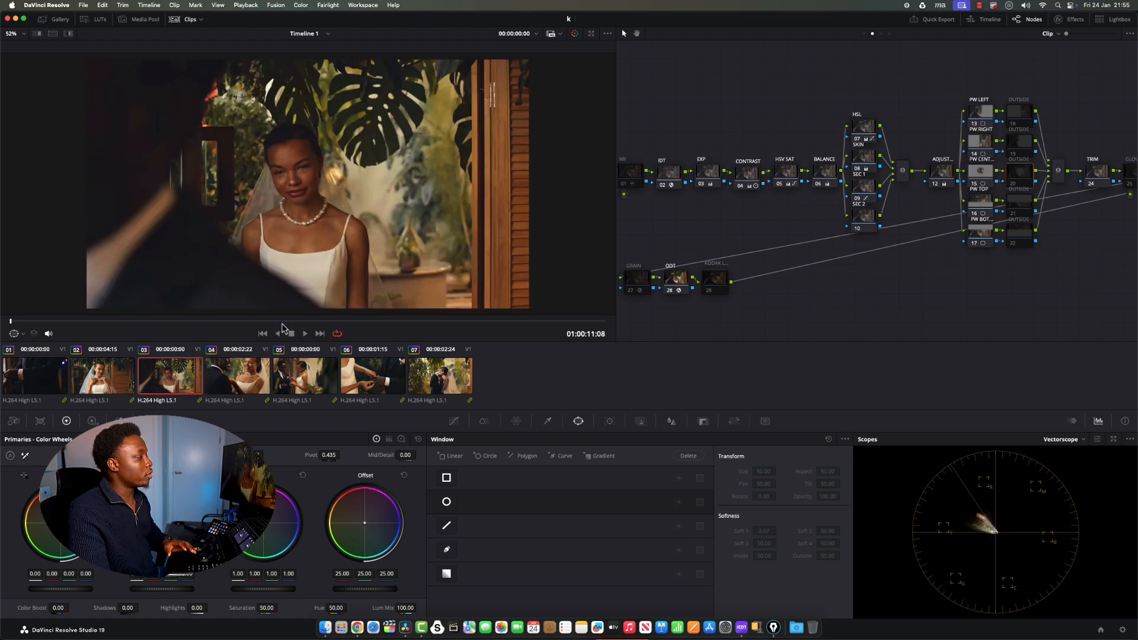
{"action": "left_click_drag", "start_coordinate": [283, 322], "coordinate": [493, 320]}
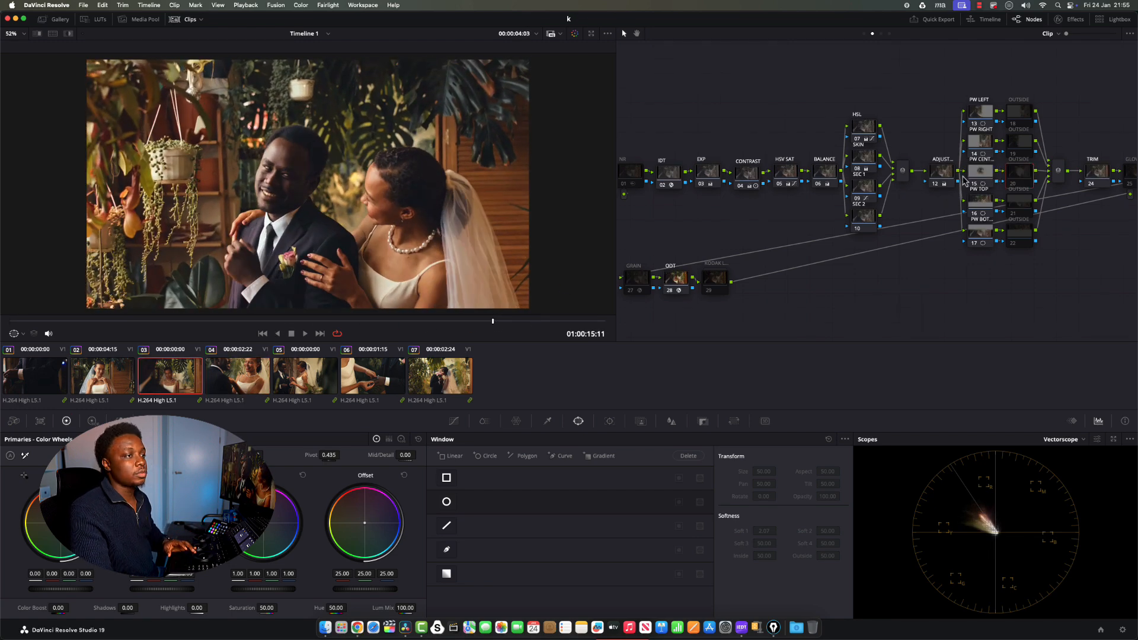
{"action": "left_click", "coordinate": [979, 176]}
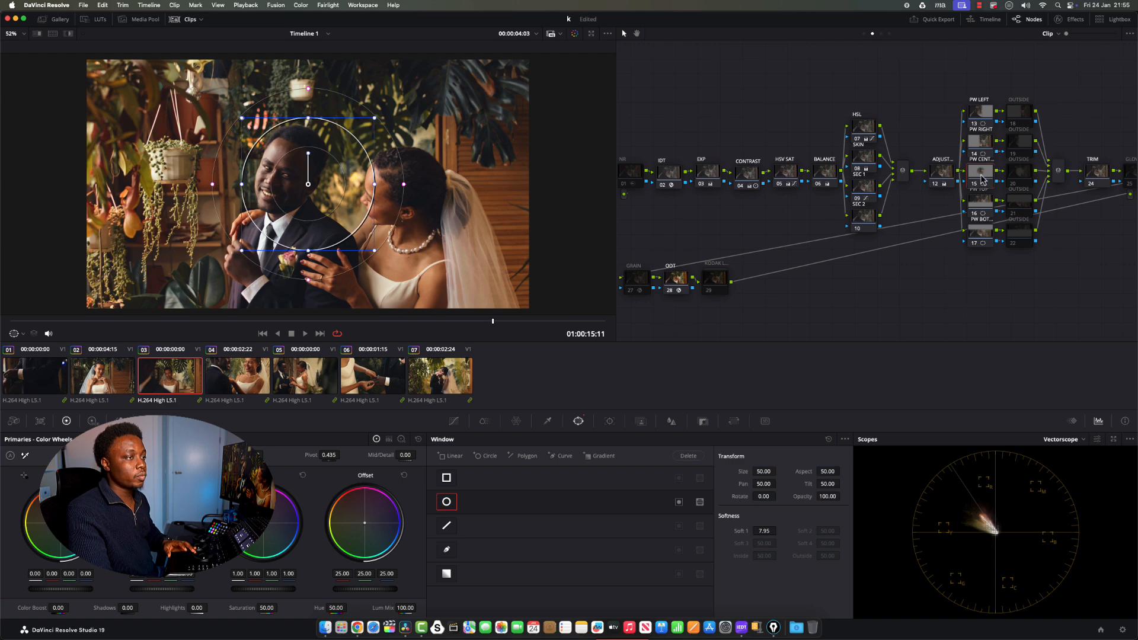
{"action": "left_click_drag", "start_coordinate": [376, 185], "coordinate": [457, 187]}
{"action": "left_click_drag", "start_coordinate": [313, 150], "coordinate": [323, 153]}
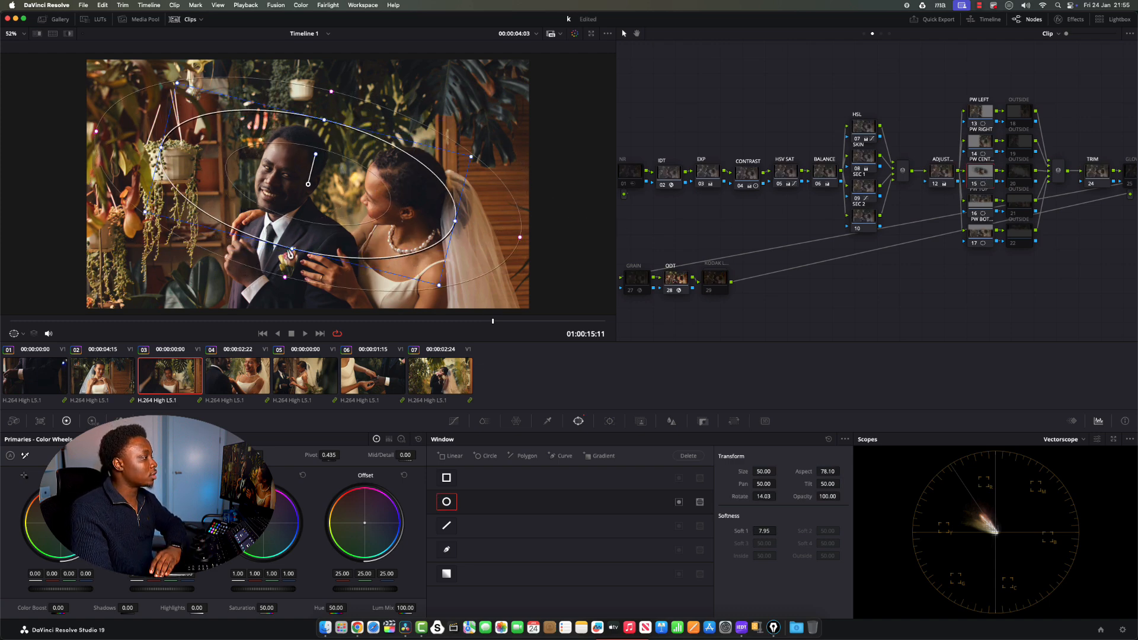
{"action": "left_click_drag", "start_coordinate": [291, 252], "coordinate": [382, 270]}
{"action": "left_click", "coordinate": [1021, 174]}
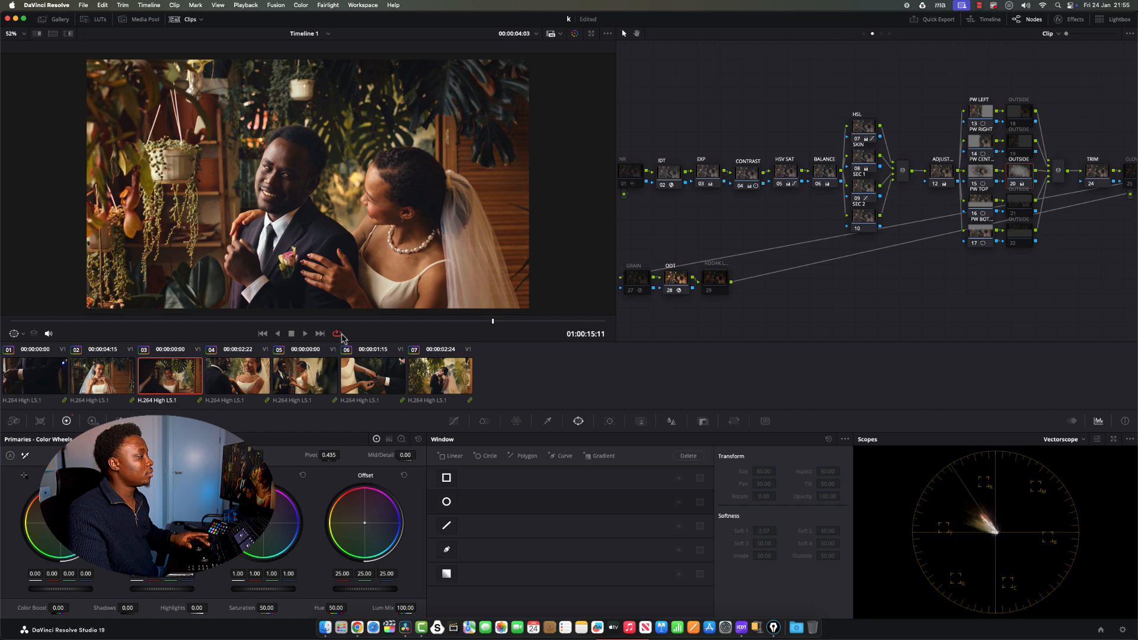
Step: Fit clip 02's PW CENTER circle window around the bride, with size about 57 and rotation about 16, and darken its surroundings in OUTSIDE
{"action": "left_click", "coordinate": [113, 385]}
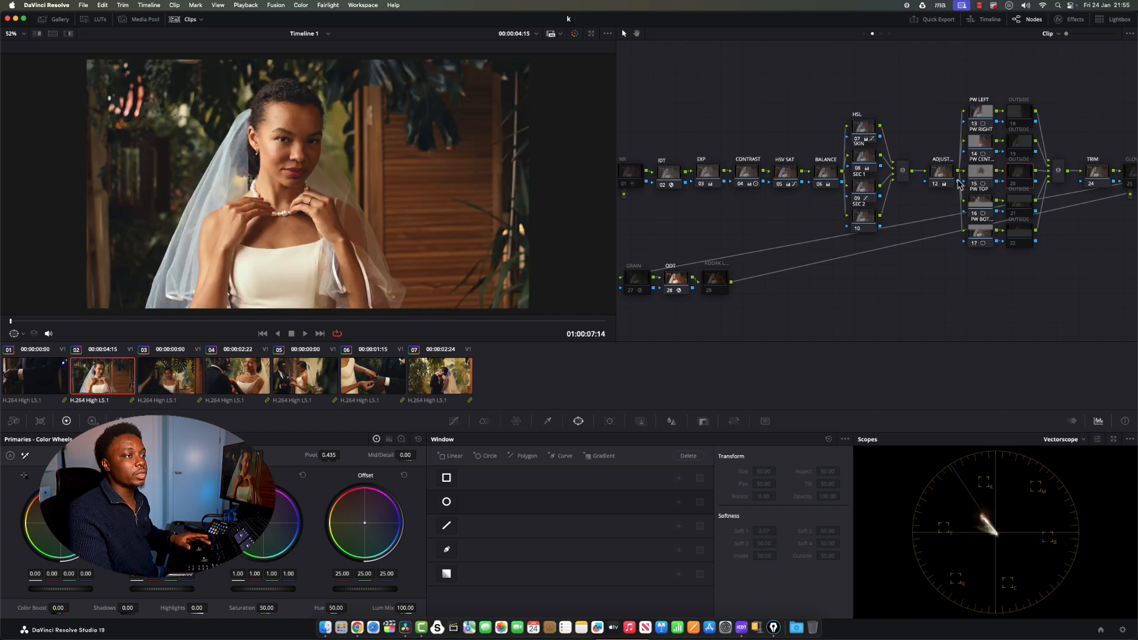
{"action": "left_click", "coordinate": [979, 181]}
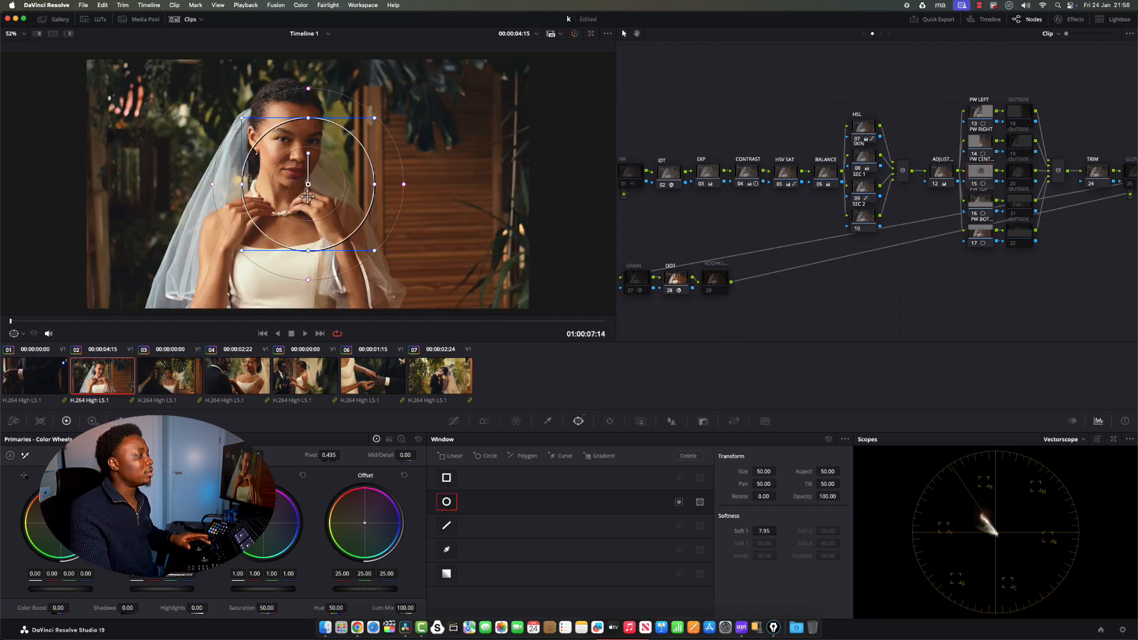
{"action": "left_click_drag", "start_coordinate": [307, 197], "coordinate": [278, 158]}
{"action": "left_click_drag", "start_coordinate": [345, 145], "coordinate": [395, 150]}
{"action": "left_click_drag", "start_coordinate": [308, 111], "coordinate": [324, 107]}
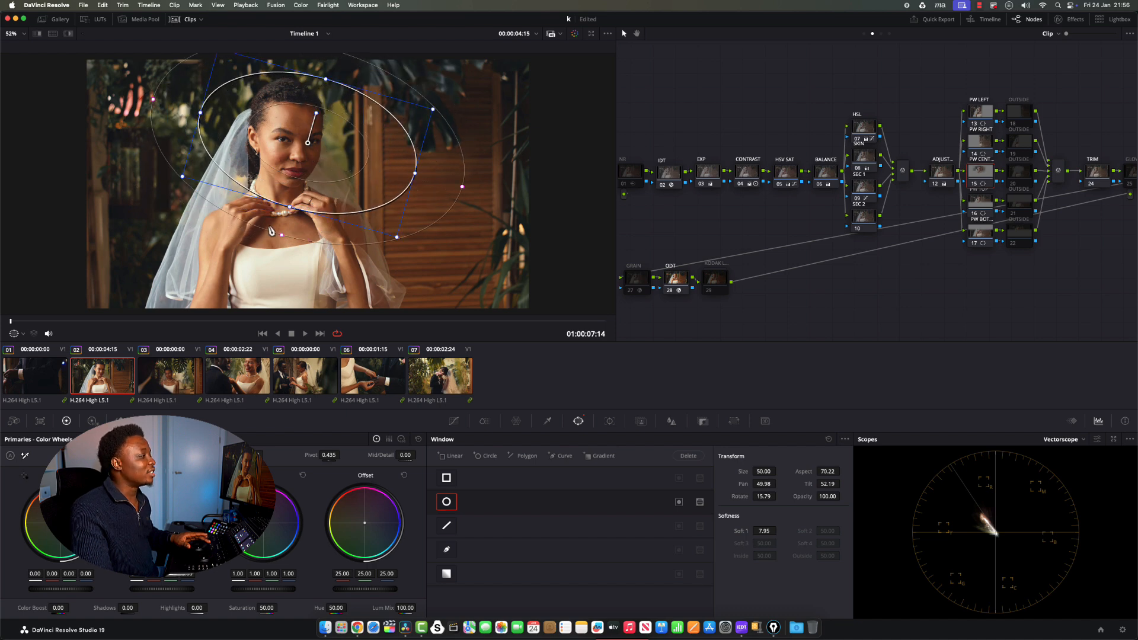
{"action": "left_click_drag", "start_coordinate": [288, 208], "coordinate": [280, 241]}
{"action": "left_click_drag", "start_coordinate": [307, 144], "coordinate": [283, 151]}
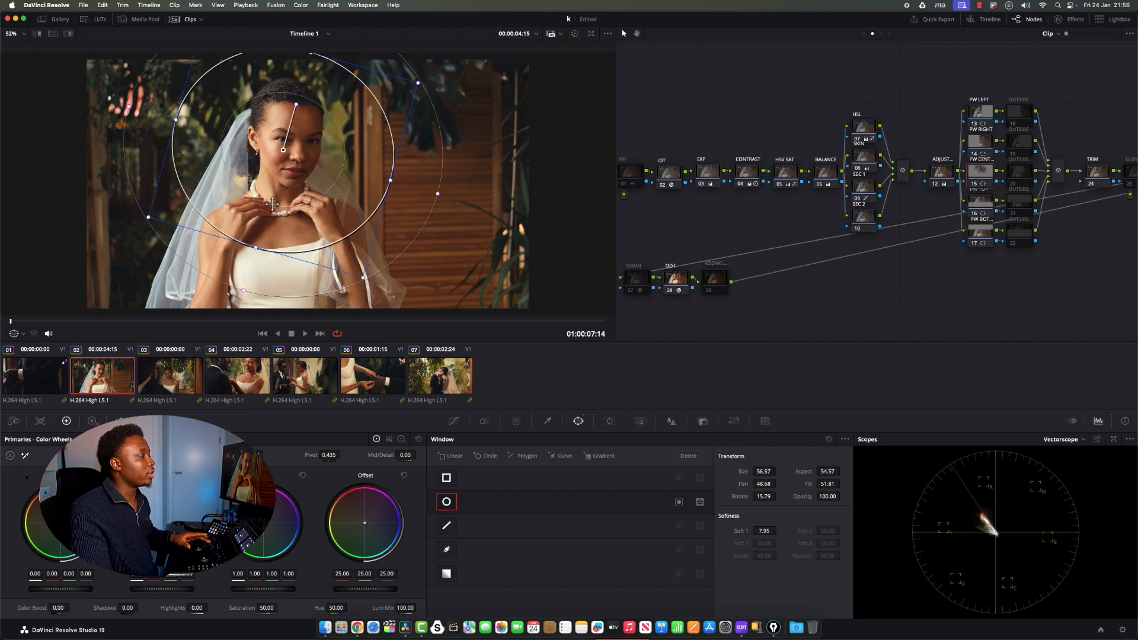
{"action": "left_click", "coordinate": [1019, 172]}
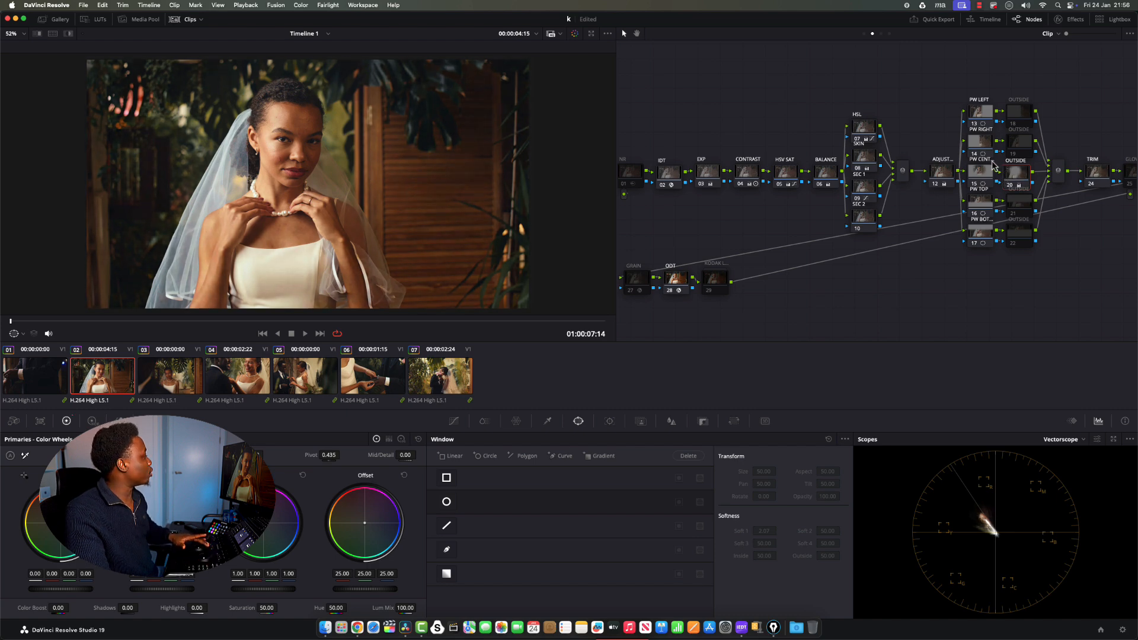
Step: Fit clip 01's PW CENTER circle window around the groom's face, rotated about 28 with aspect about 71, and enable its OUTSIDE node
{"action": "left_click", "coordinate": [8, 384]}
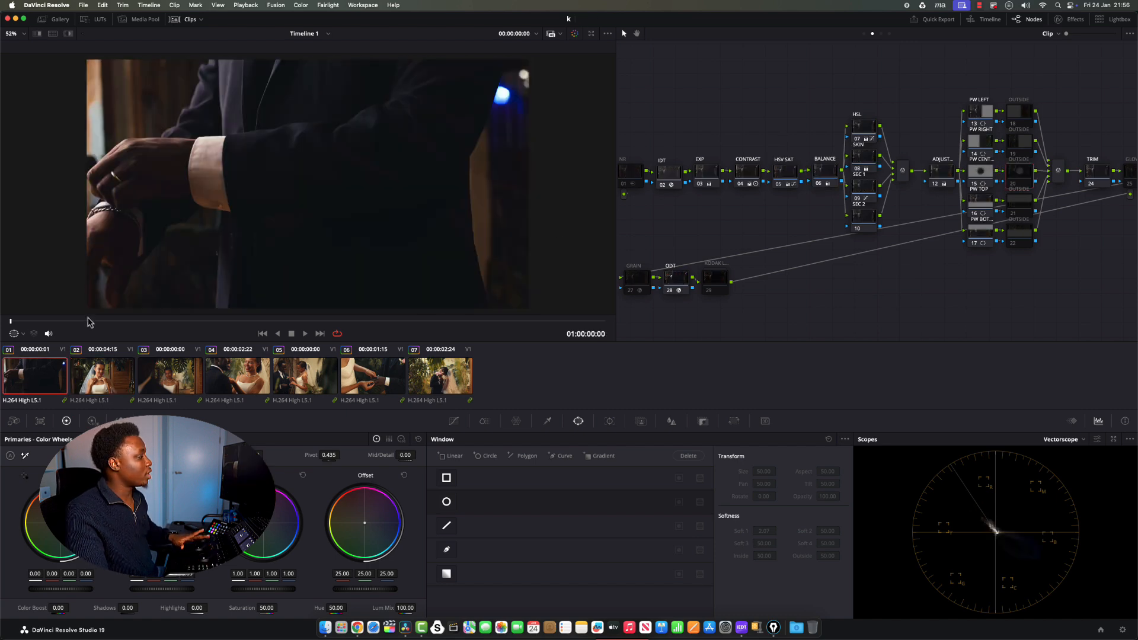
{"action": "left_click_drag", "start_coordinate": [89, 322], "coordinate": [514, 325]}
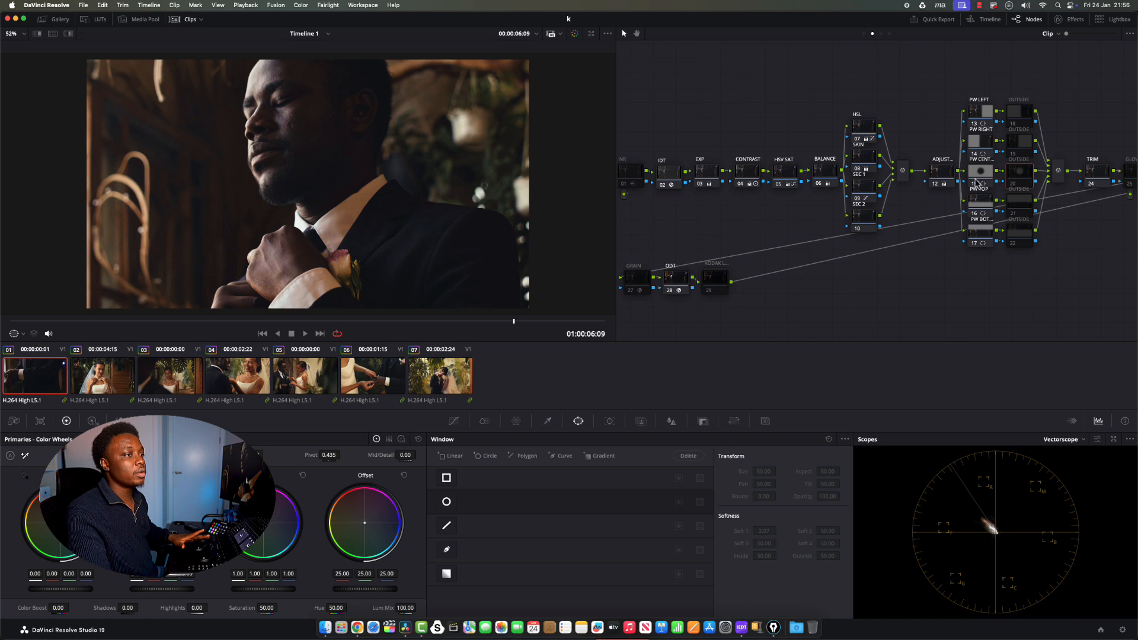
{"action": "left_click", "coordinate": [978, 178]}
{"action": "left_click_drag", "start_coordinate": [321, 180], "coordinate": [513, 128]}
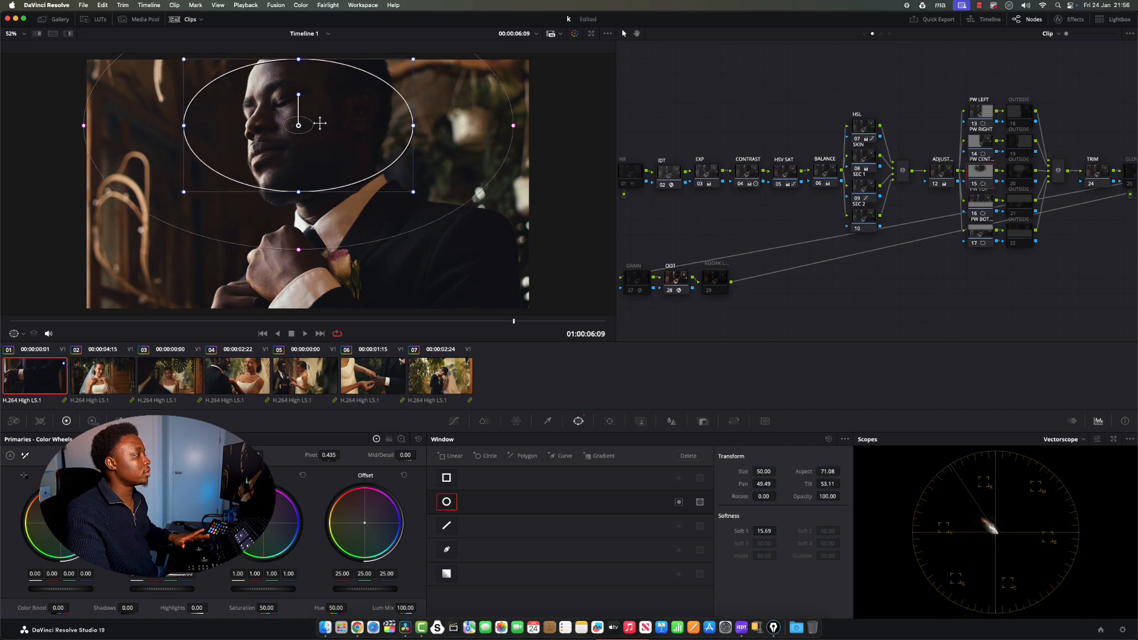
{"action": "left_click_drag", "start_coordinate": [302, 97], "coordinate": [315, 93]}
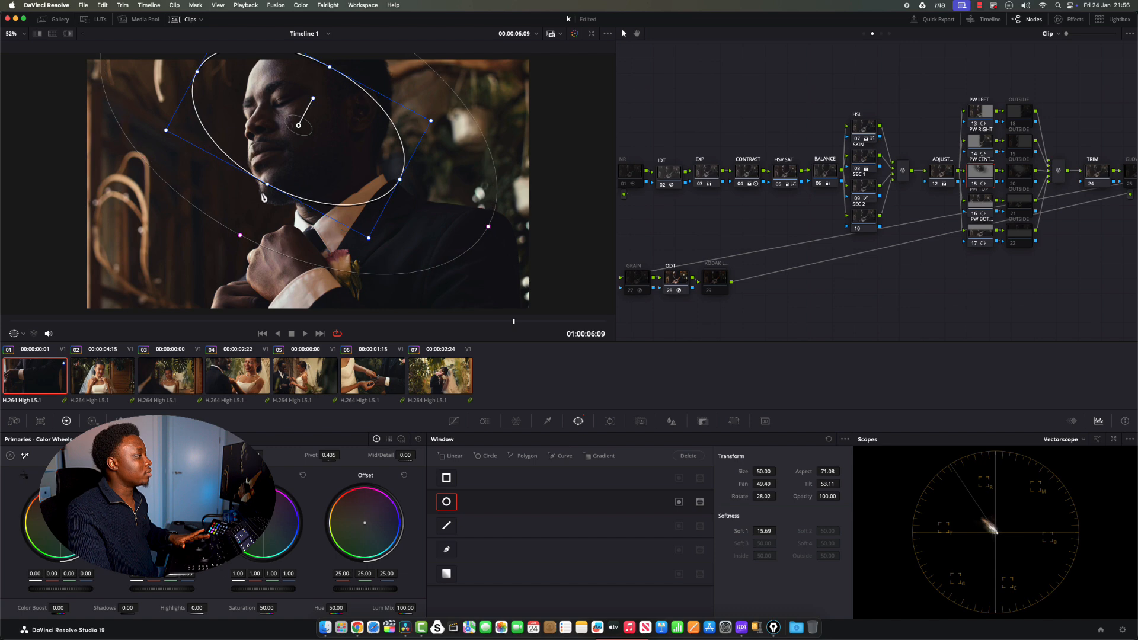
{"action": "left_click_drag", "start_coordinate": [261, 198], "coordinate": [242, 218]}
{"action": "left_click", "coordinate": [1013, 177]}
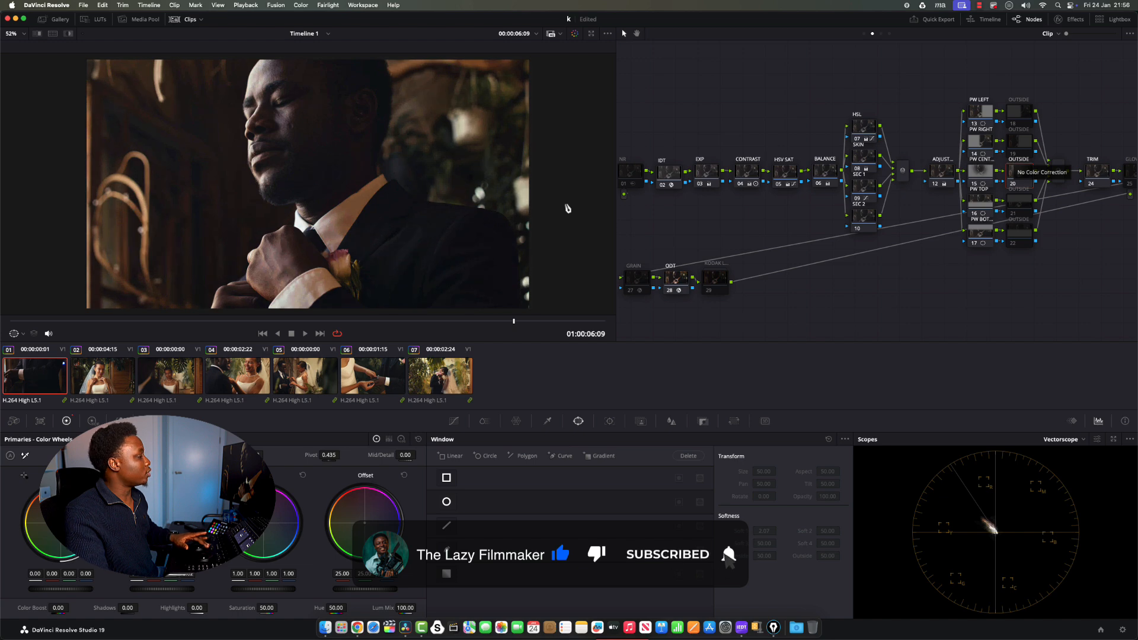
Step: Scrub through clip 02 to check the windowed grade and inspect its SKIN node settings
{"action": "left_click_drag", "start_coordinate": [80, 325], "coordinate": [42, 329]}
{"action": "left_click", "coordinate": [95, 375]}
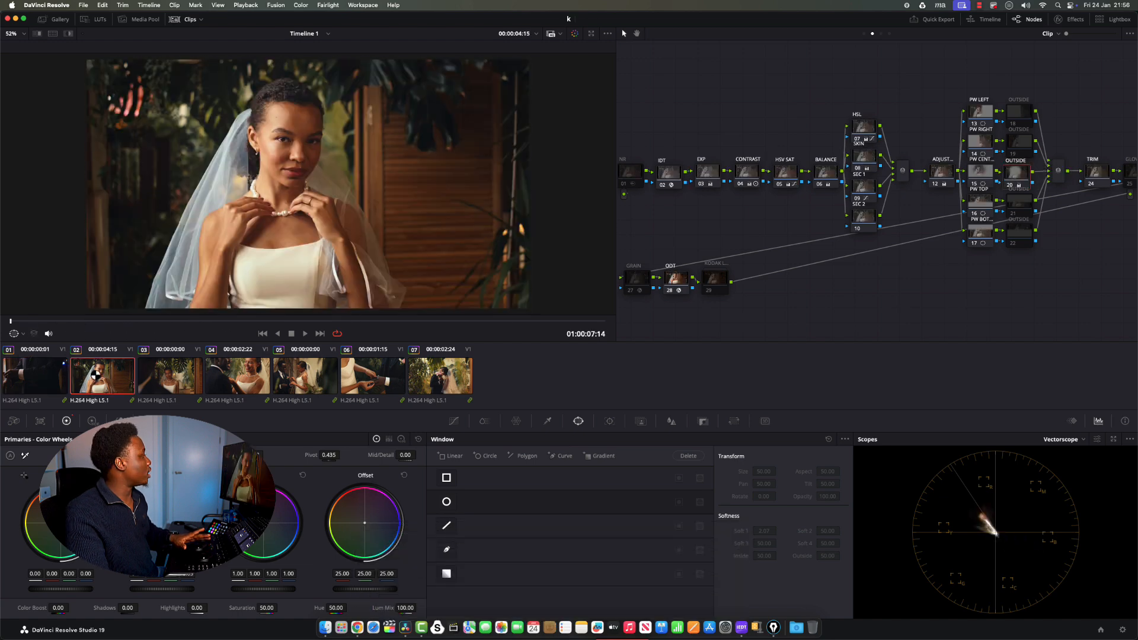
{"action": "left_click_drag", "start_coordinate": [117, 322], "coordinate": [241, 321]}
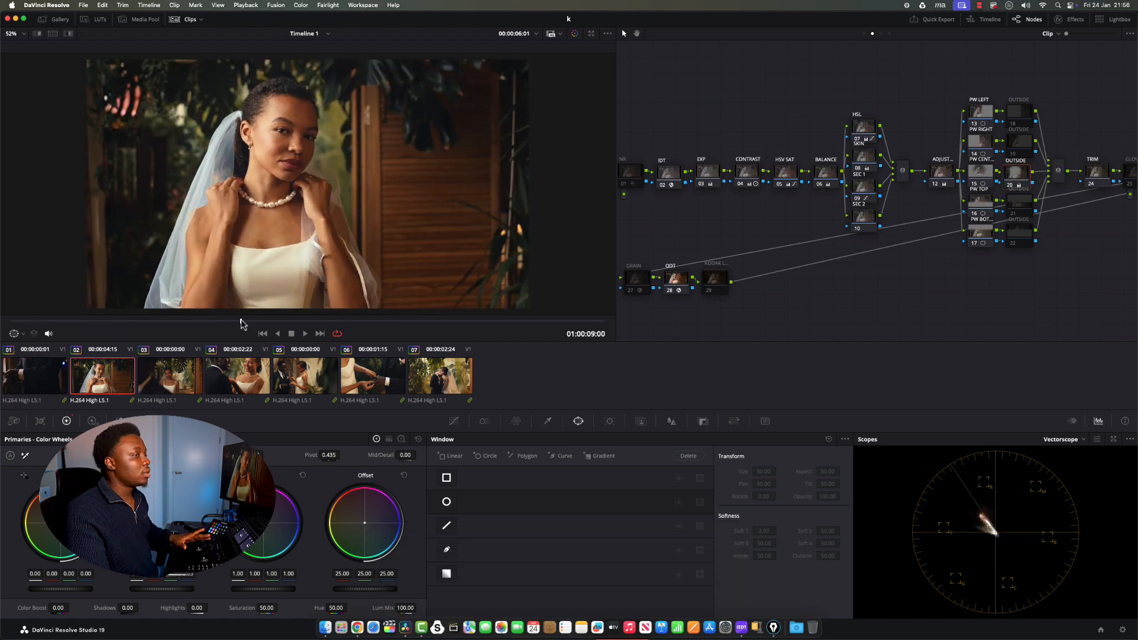
{"action": "left_click", "coordinate": [869, 168]}
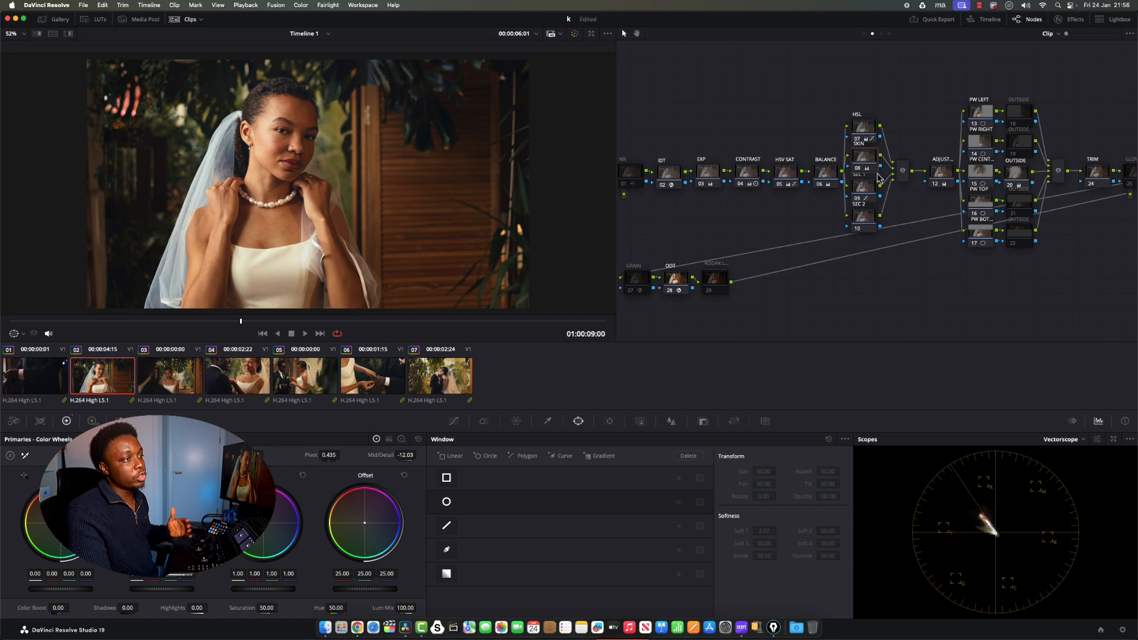
Step: Move clip 02's SEC 1 and SEC 2 nodes further down to space them apart, and play the clip to check the grade
{"action": "left_click", "coordinate": [860, 191]}
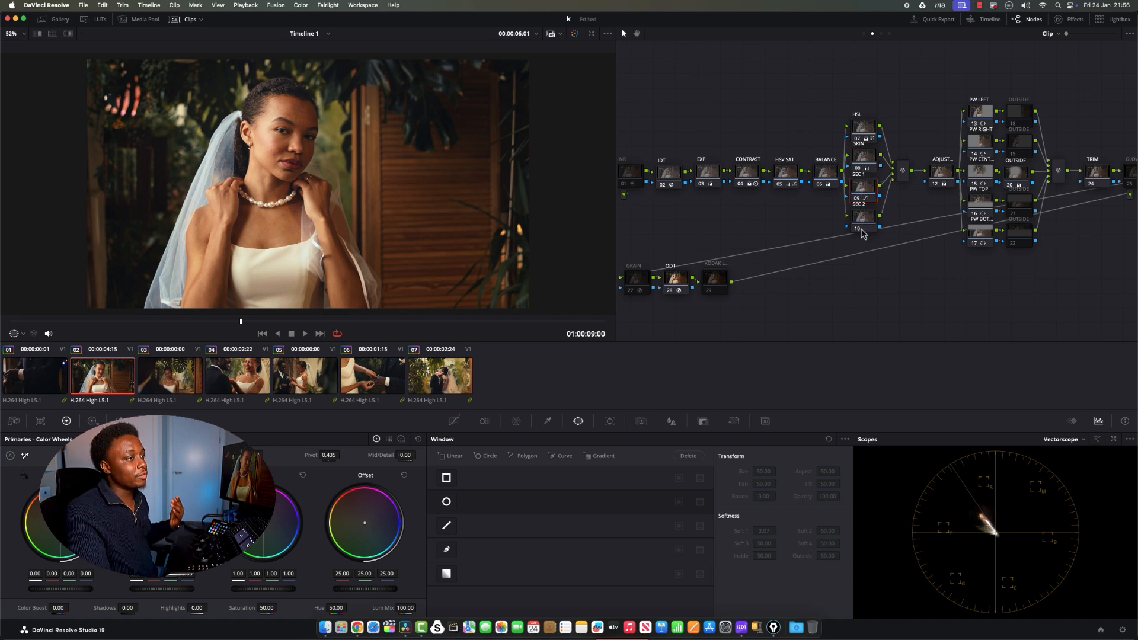
{"action": "left_click_drag", "start_coordinate": [862, 234], "coordinate": [859, 259]}
{"action": "left_click_drag", "start_coordinate": [868, 198], "coordinate": [869, 207]}
{"action": "left_click_drag", "start_coordinate": [863, 252], "coordinate": [866, 256]}
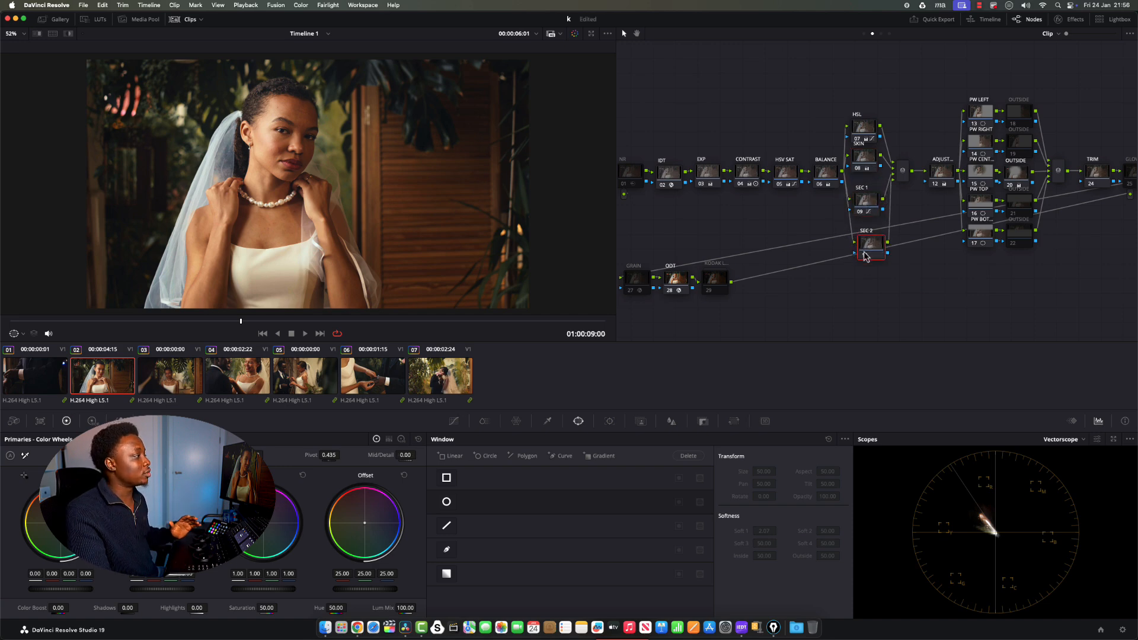
{"action": "key", "text": "space"}
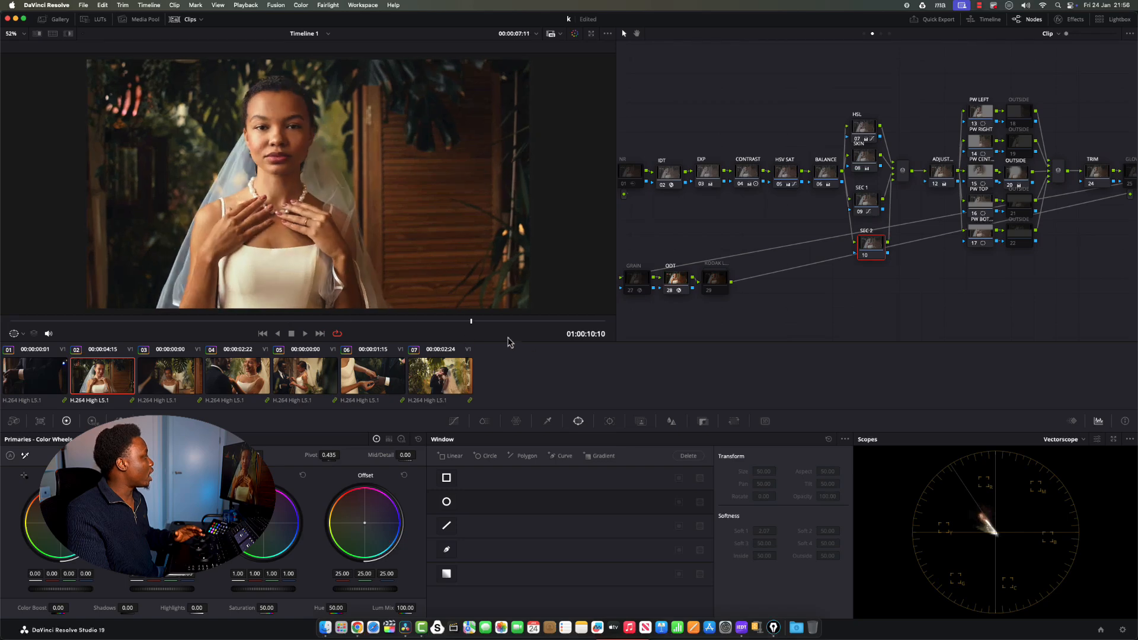
{"action": "left_click_drag", "start_coordinate": [590, 342], "coordinate": [519, 341]}
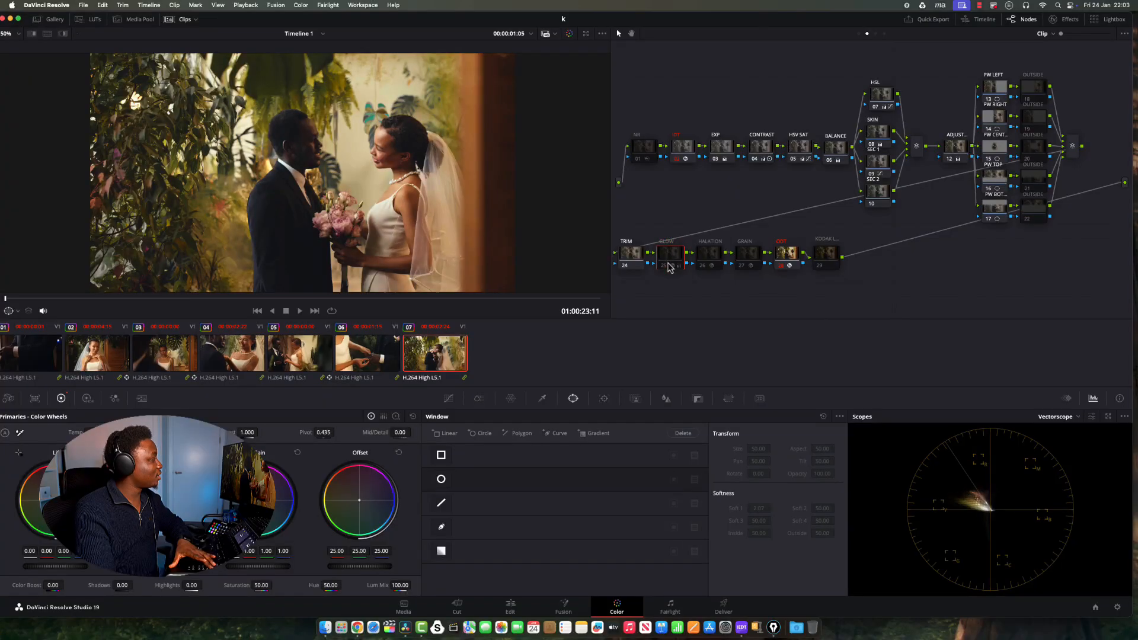
Step: Inspect the Glow effect settings on clip 06's GLOW node and compare clips 03, 05 and 07
{"action": "left_click", "coordinate": [668, 266]}
{"action": "left_click", "coordinate": [365, 356]}
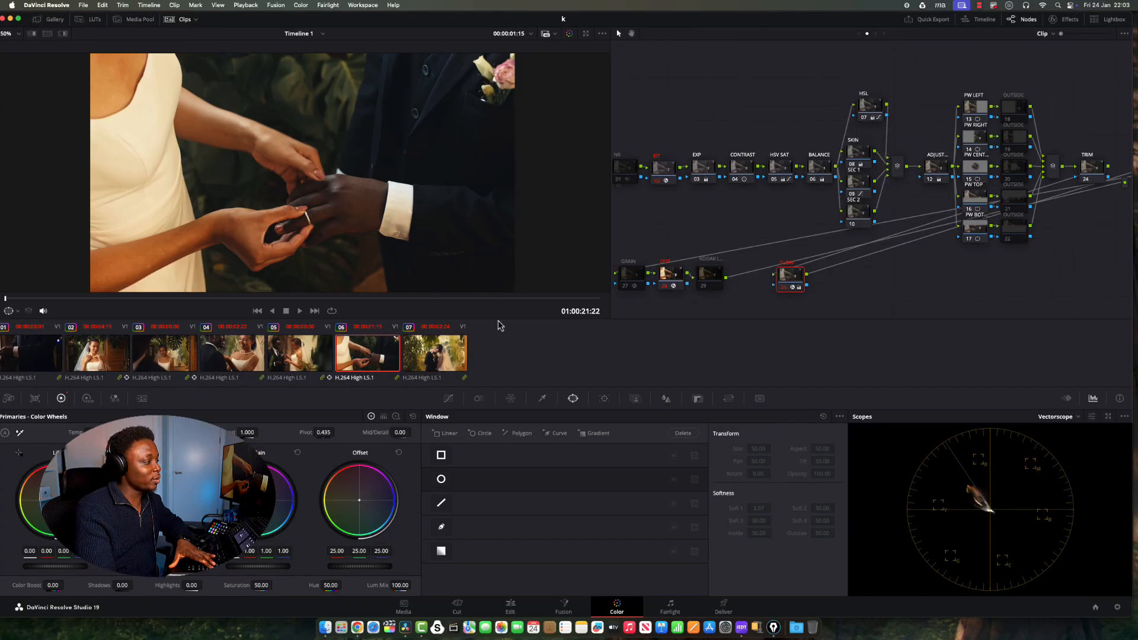
{"action": "left_click_drag", "start_coordinate": [796, 278], "coordinate": [796, 276]}
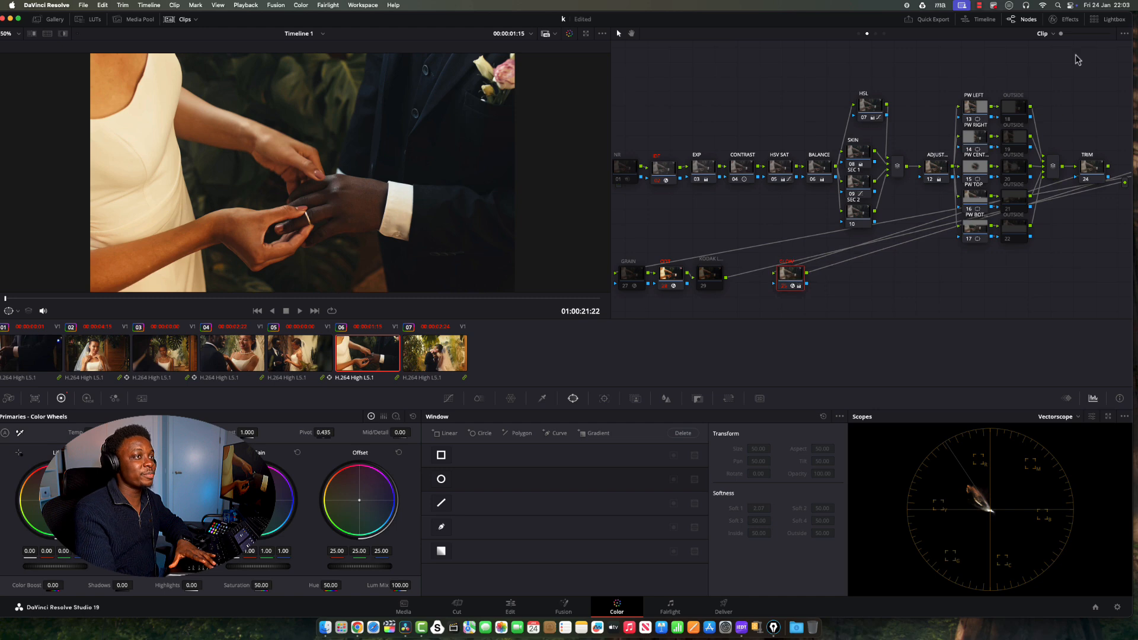
{"action": "left_click", "coordinate": [1069, 20]}
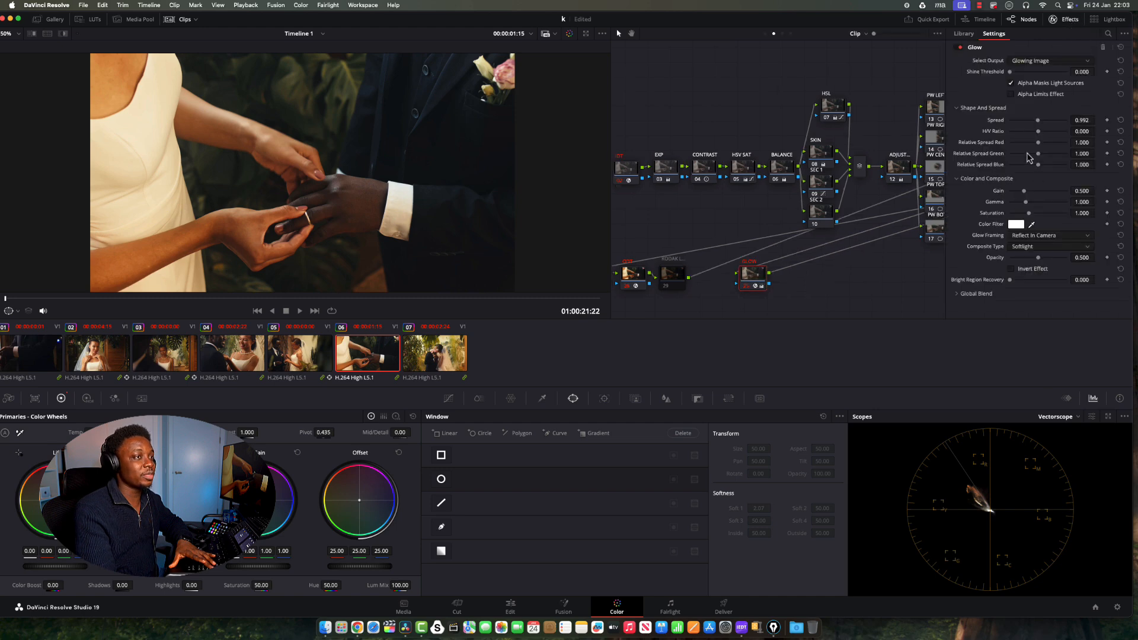
{"action": "left_click", "coordinate": [169, 356]}
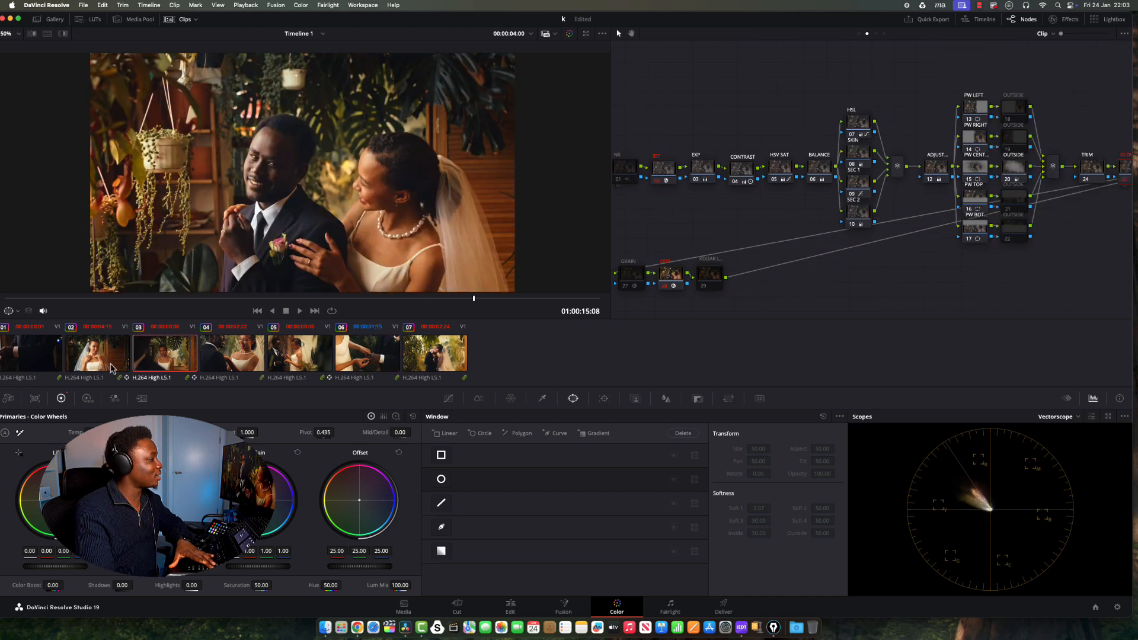
{"action": "left_click", "coordinate": [293, 363]}
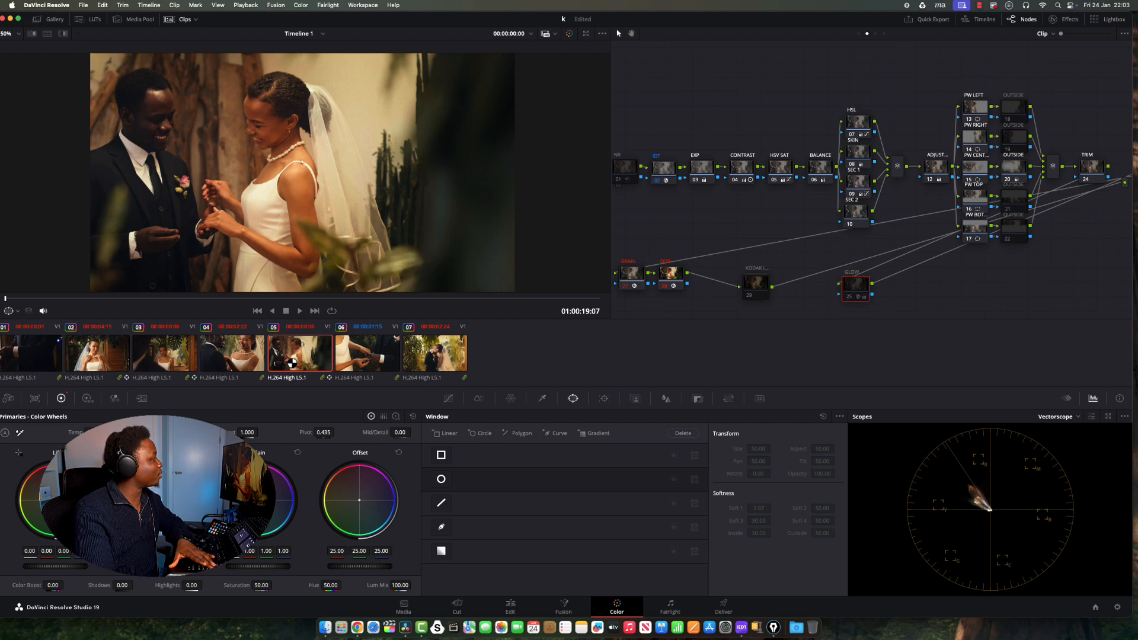
{"action": "left_click", "coordinate": [450, 358]}
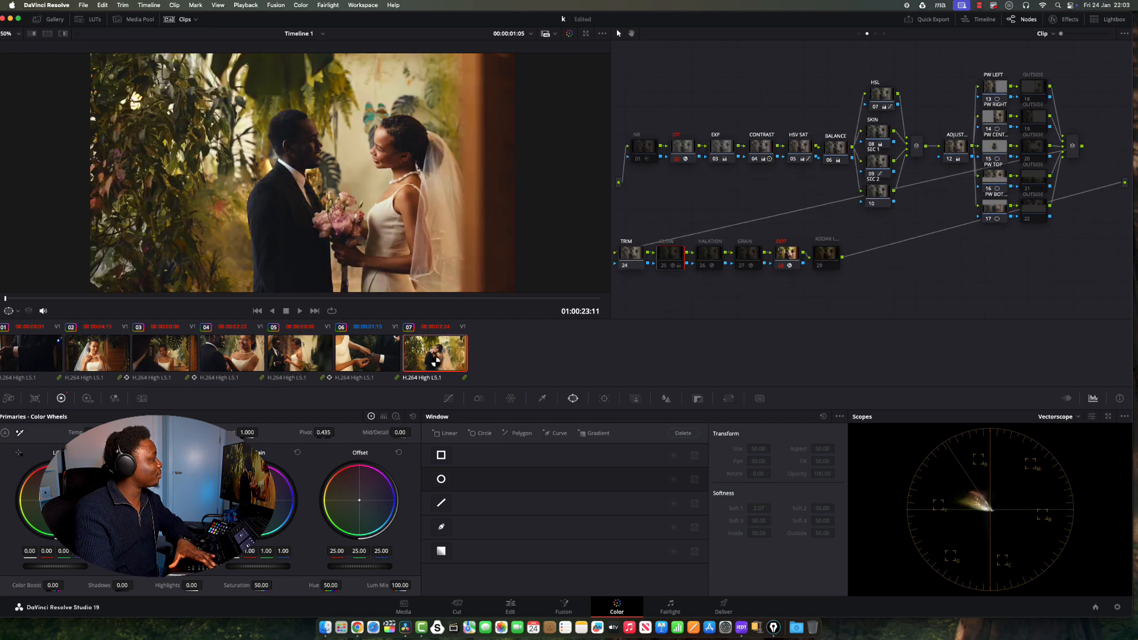
Step: Compare clip 06 with its GLOW node off and on, and enable its GRAIN node
{"action": "left_click", "coordinate": [377, 359]}
{"action": "key", "text": "super+d"}
{"action": "key", "text": "super+d"}
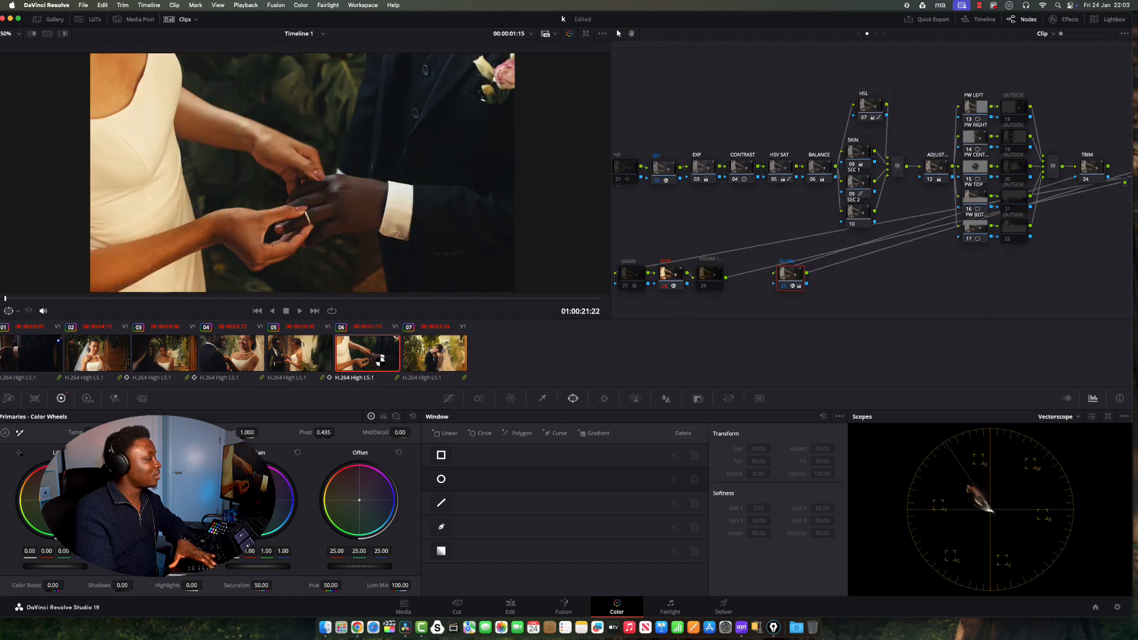
{"action": "left_click", "coordinate": [635, 276]}
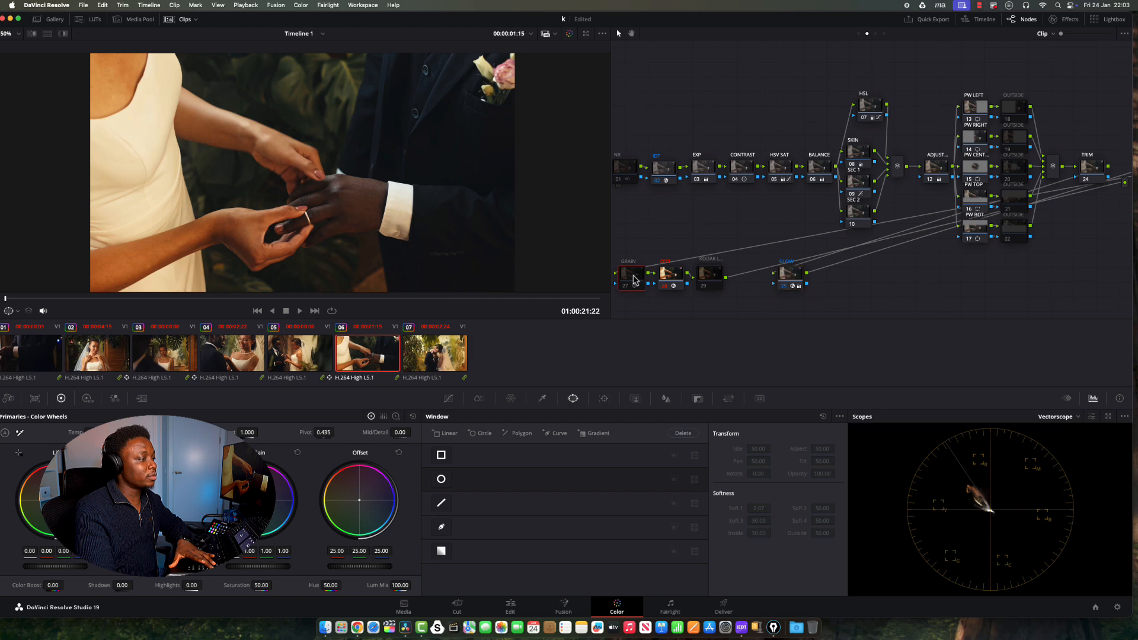
{"action": "key", "text": "super+d"}
Step: Play clip 05, compare it with the GRAIN node off and on, and inspect the Film Grain settings
{"action": "left_click", "coordinate": [309, 361]}
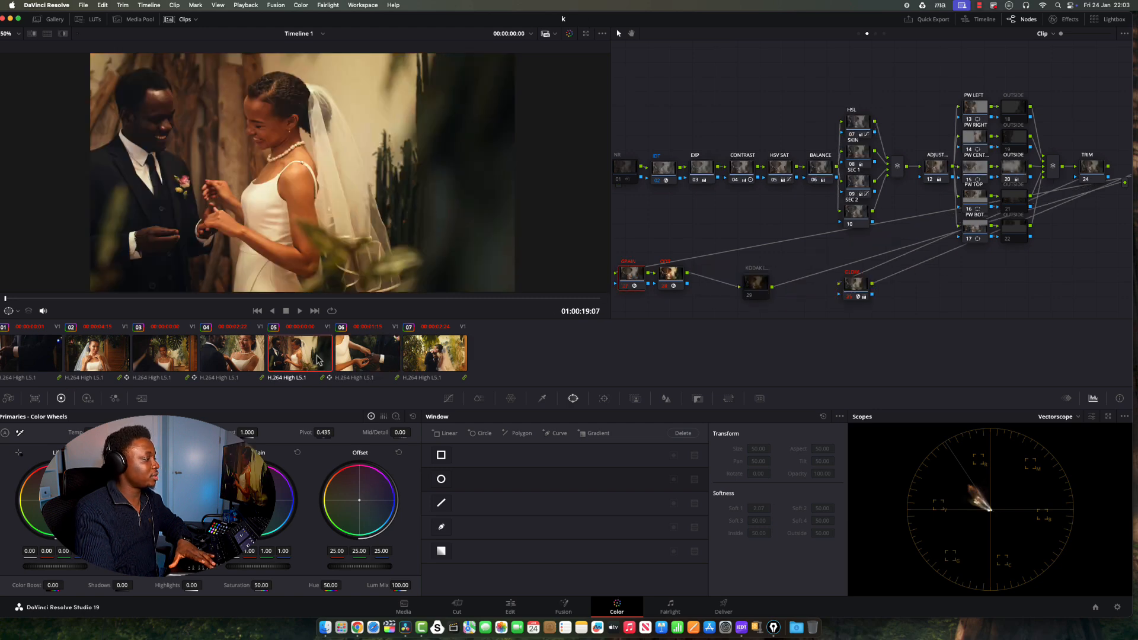
{"action": "key", "text": "super+d"}
{"action": "key", "text": "super+d"}
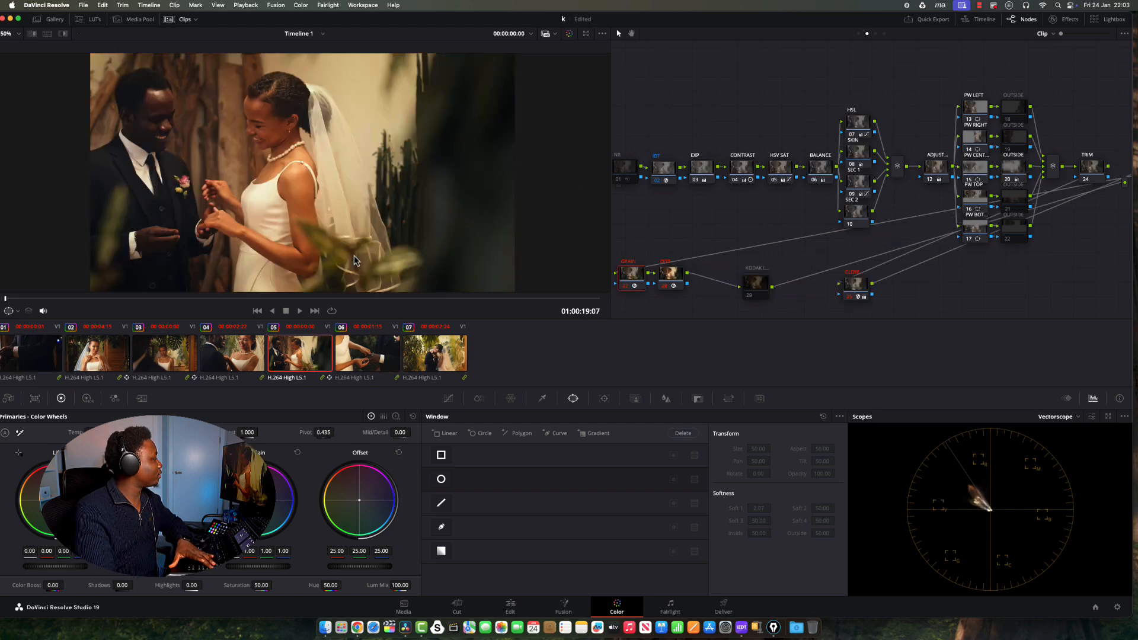
{"action": "key", "text": "space"}
{"action": "key", "text": "super+d"}
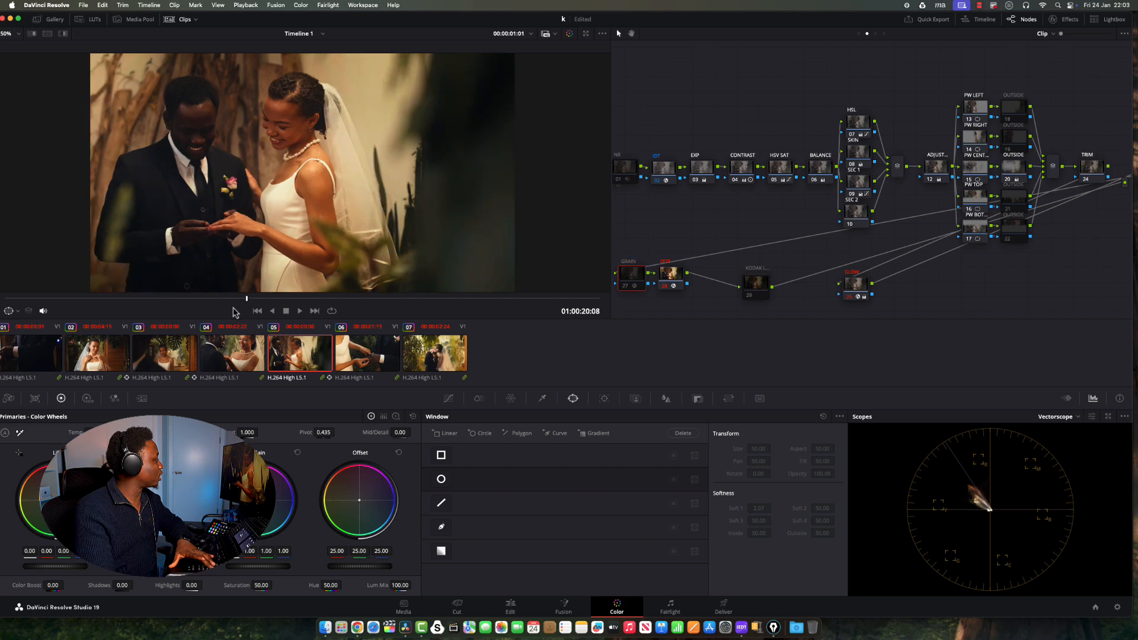
{"action": "key", "text": "super+d"}
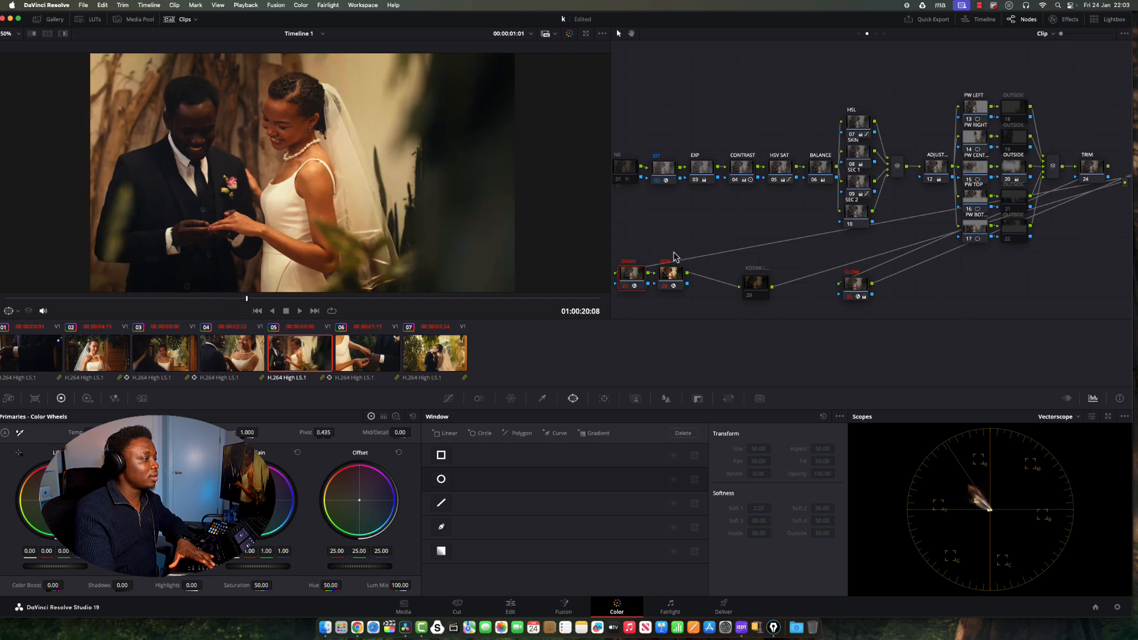
{"action": "left_click", "coordinate": [1066, 21]}
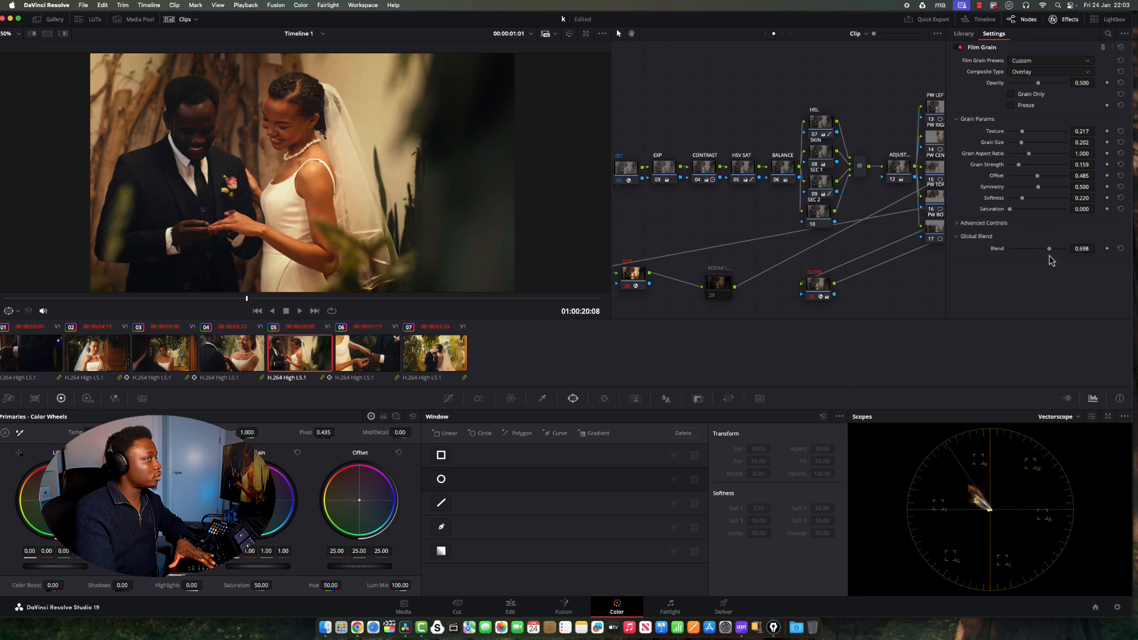
{"action": "left_click", "coordinate": [1082, 21]}
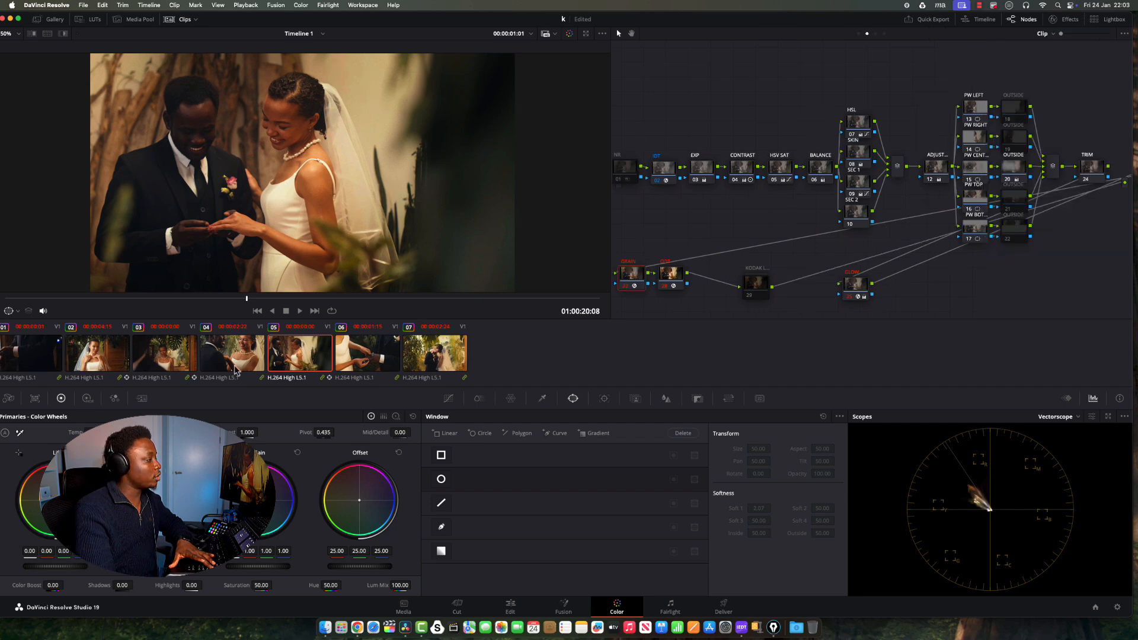
Step: Ripple clip 05's GRAIN node changes to the current group and check clips 06 and 07
{"action": "left_click", "coordinate": [300, 5]}
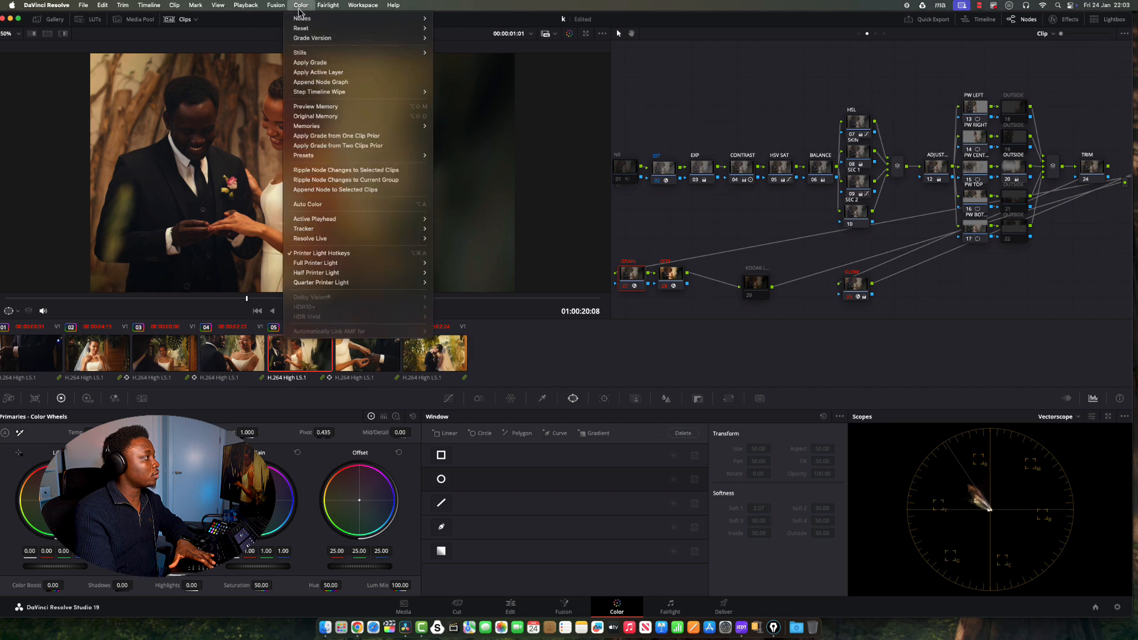
{"action": "left_click", "coordinate": [342, 182]}
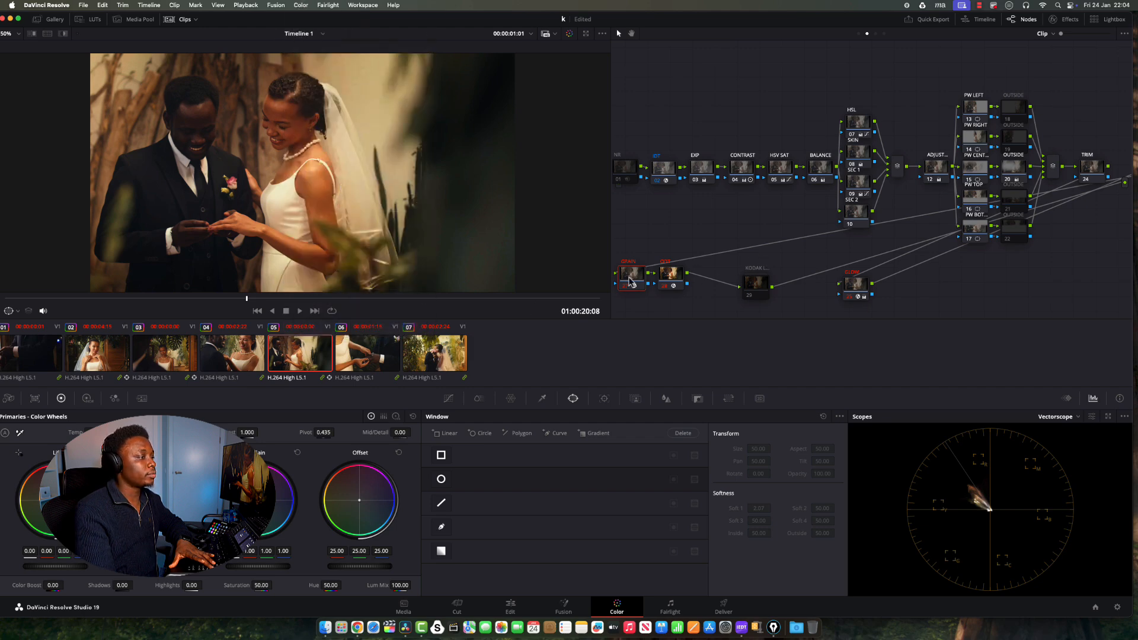
{"action": "left_click", "coordinate": [365, 356]}
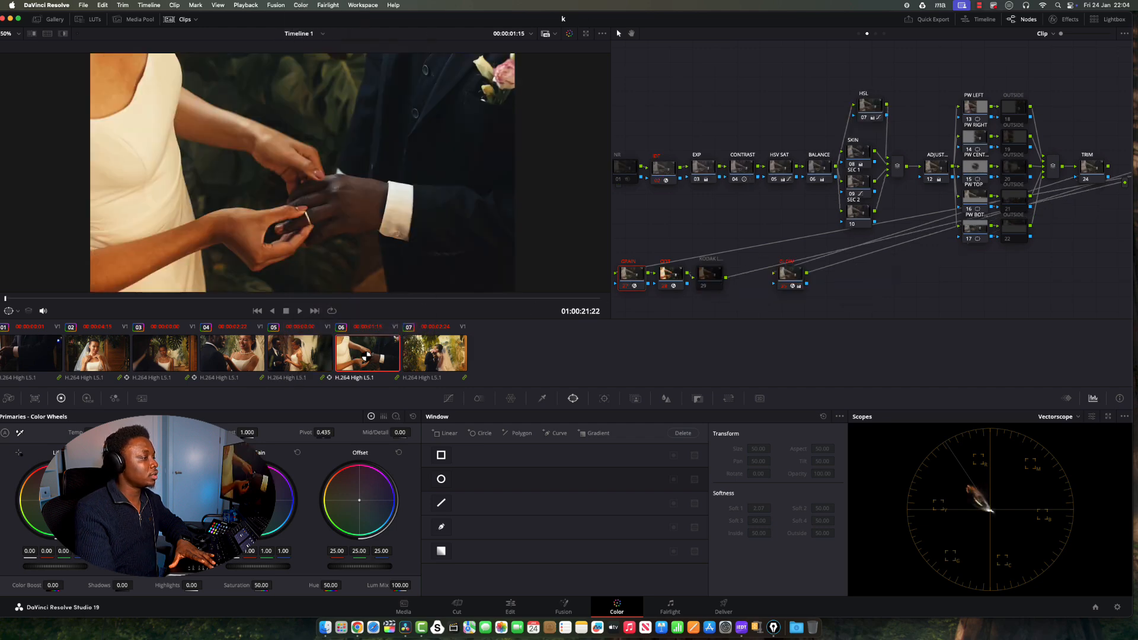
{"action": "left_click", "coordinate": [450, 343]}
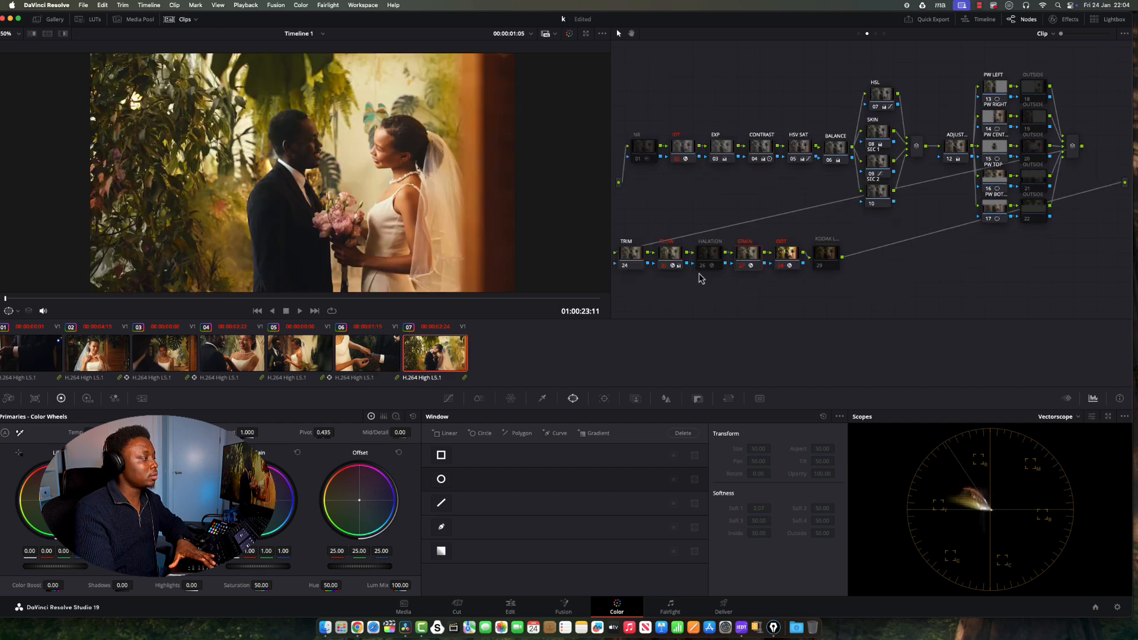